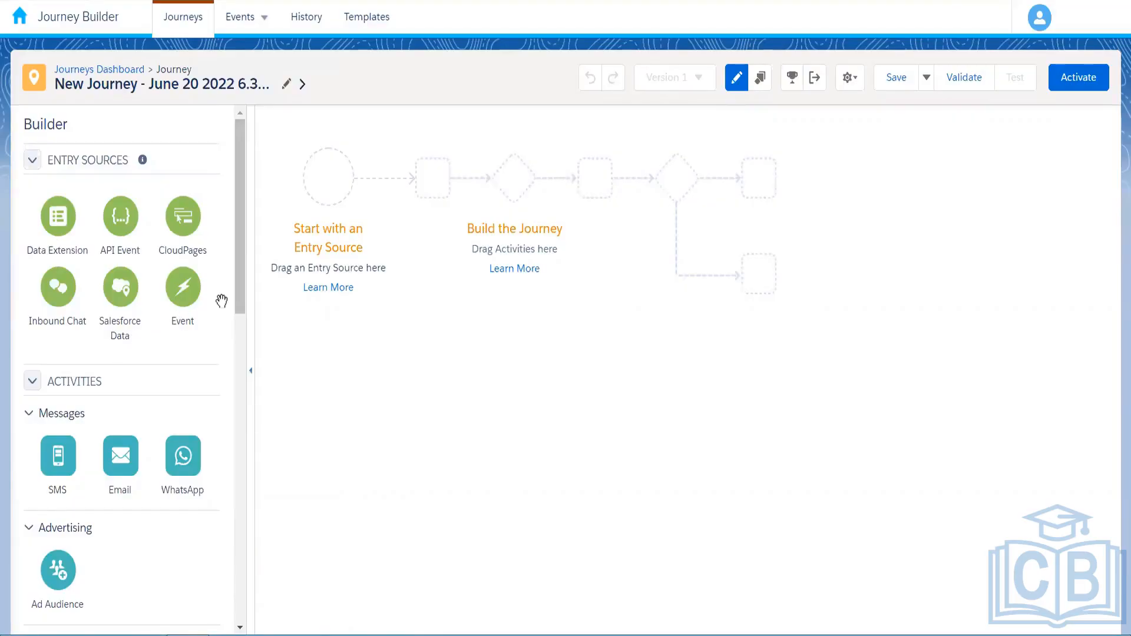
Drop an Event entry source onto the journey's start circle and open its entry-source settings
{"action": "scroll", "coordinate": [156, 294], "scroll_direction": "down", "scroll_amount": 1}
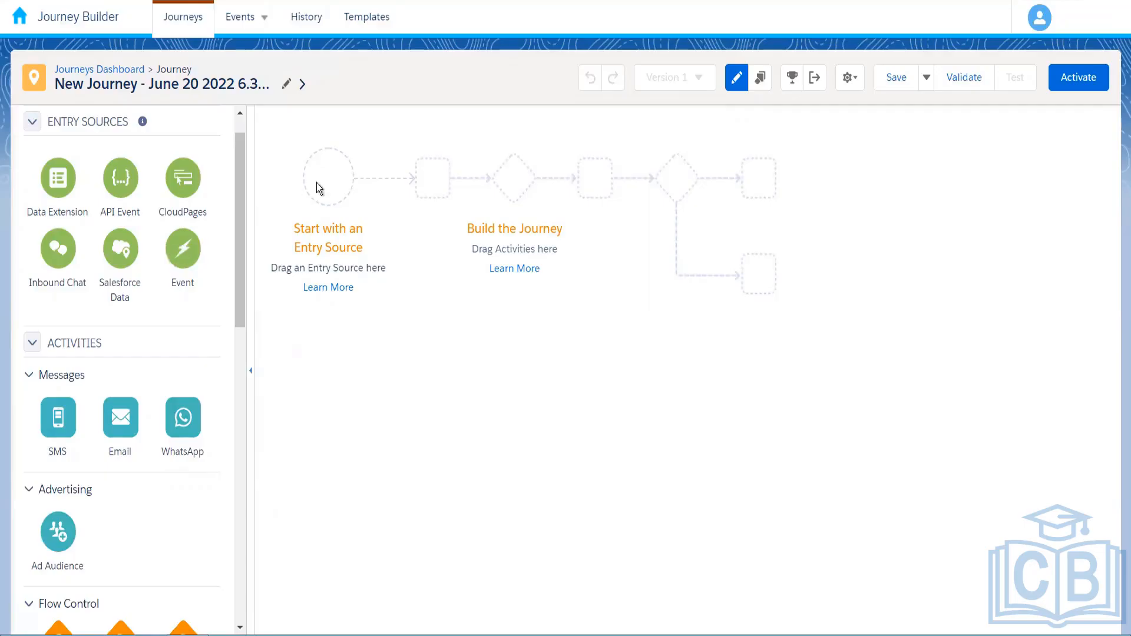
{"action": "left_click_drag", "start_coordinate": [317, 183], "coordinate": [318, 182]}
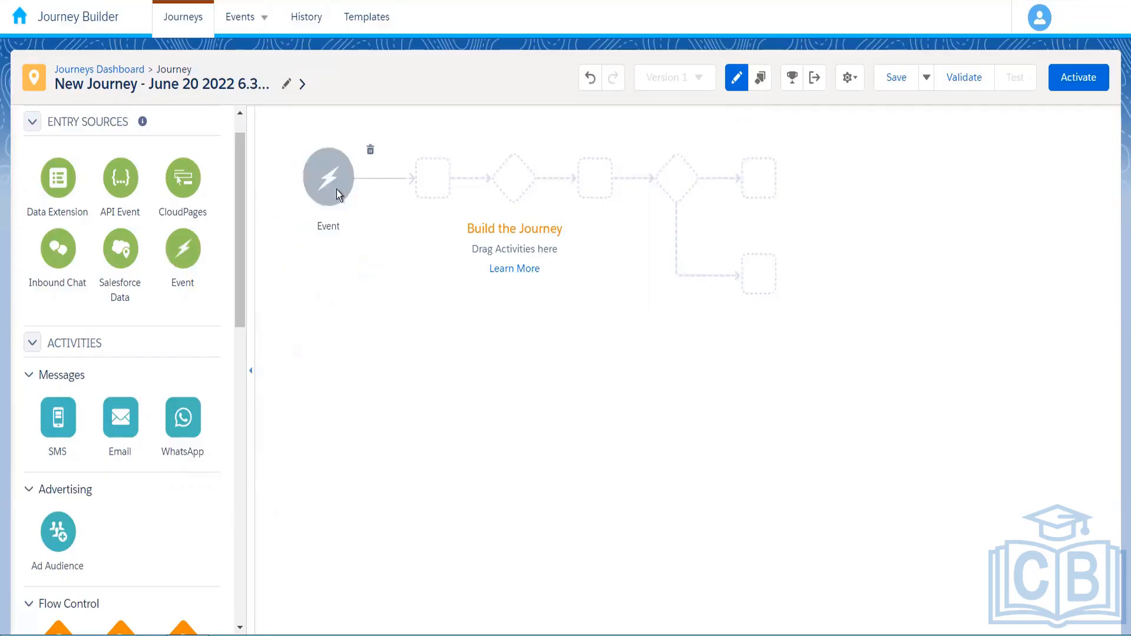
{"action": "left_click", "coordinate": [337, 190]}
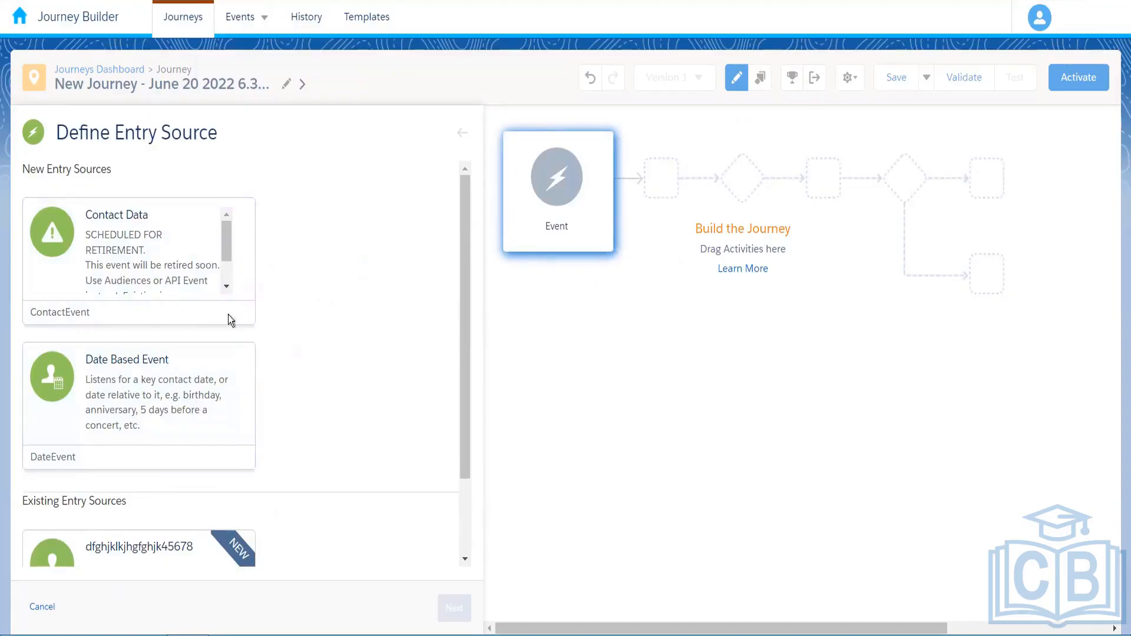
Pick Contact Data as the entry event type and continue to the Select DE step
{"action": "left_click", "coordinate": [183, 278]}
{"action": "scroll", "coordinate": [461, 338], "scroll_direction": "down", "scroll_amount": 1}
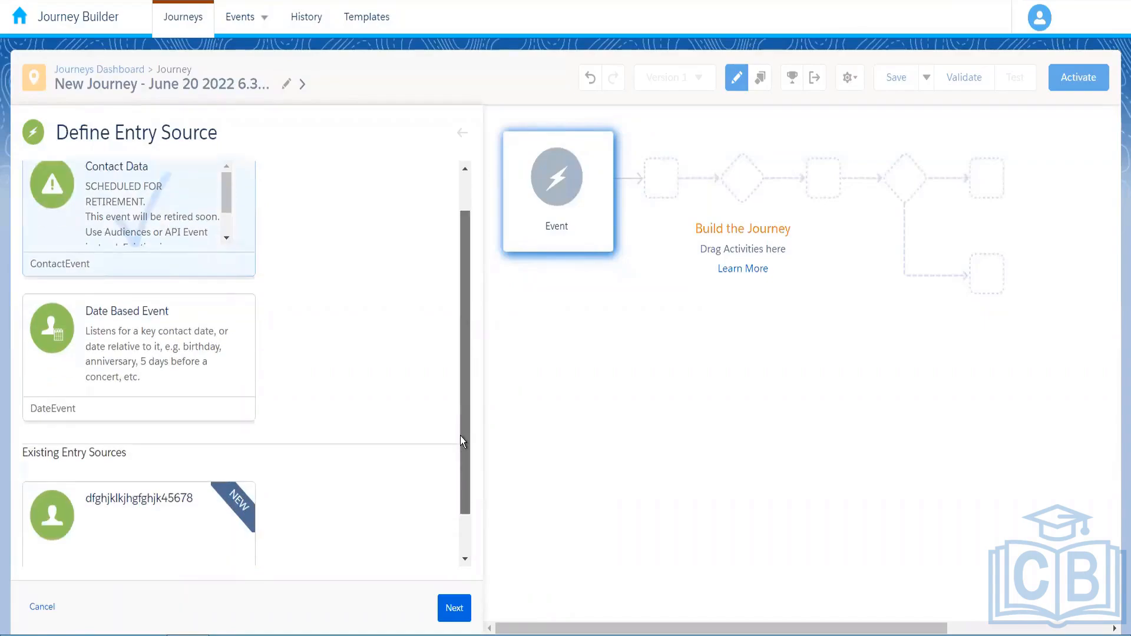
{"action": "scroll", "coordinate": [305, 371], "scroll_direction": "up", "scroll_amount": 1}
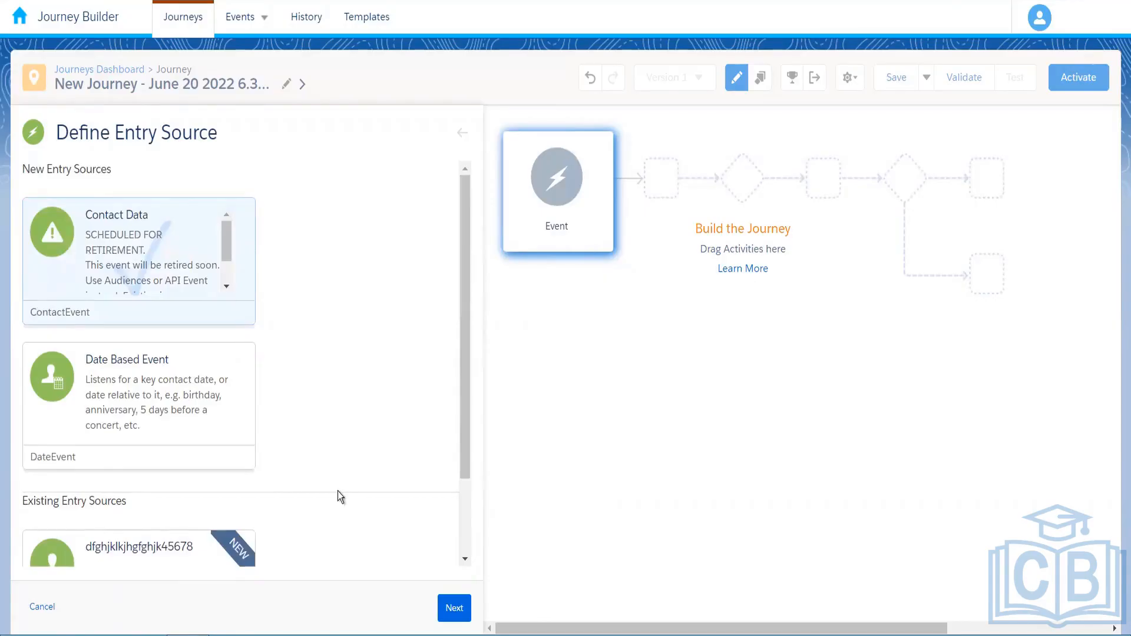
{"action": "left_click", "coordinate": [454, 610]}
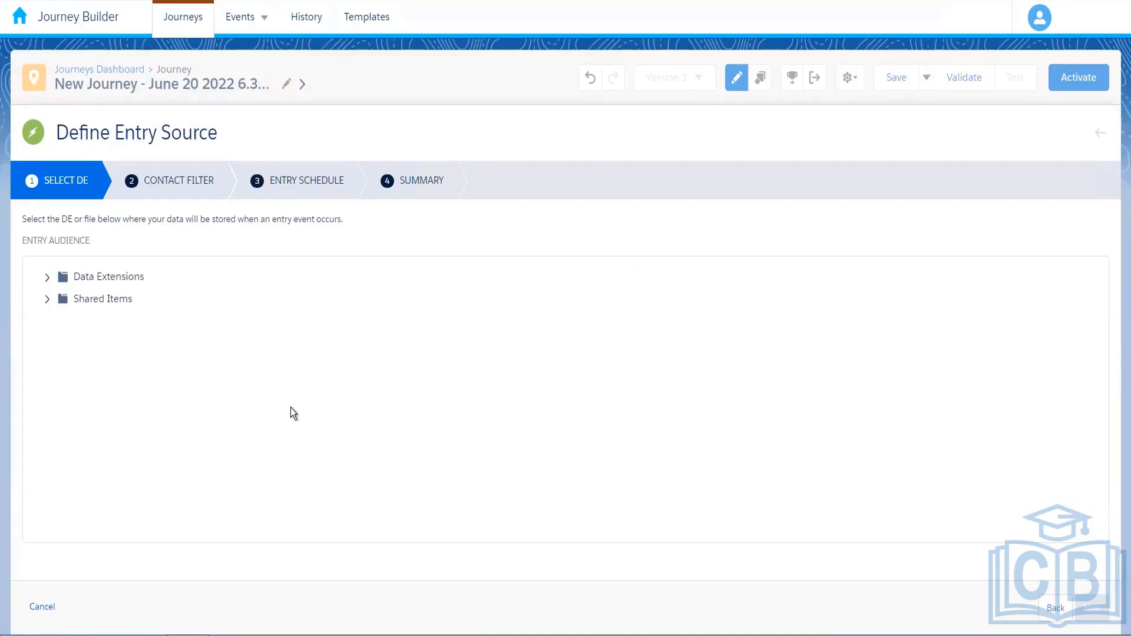
Select Amazon_Customers from the Data Extensions folders as the entry audience and advance past that step
{"action": "left_click", "coordinate": [48, 277]}
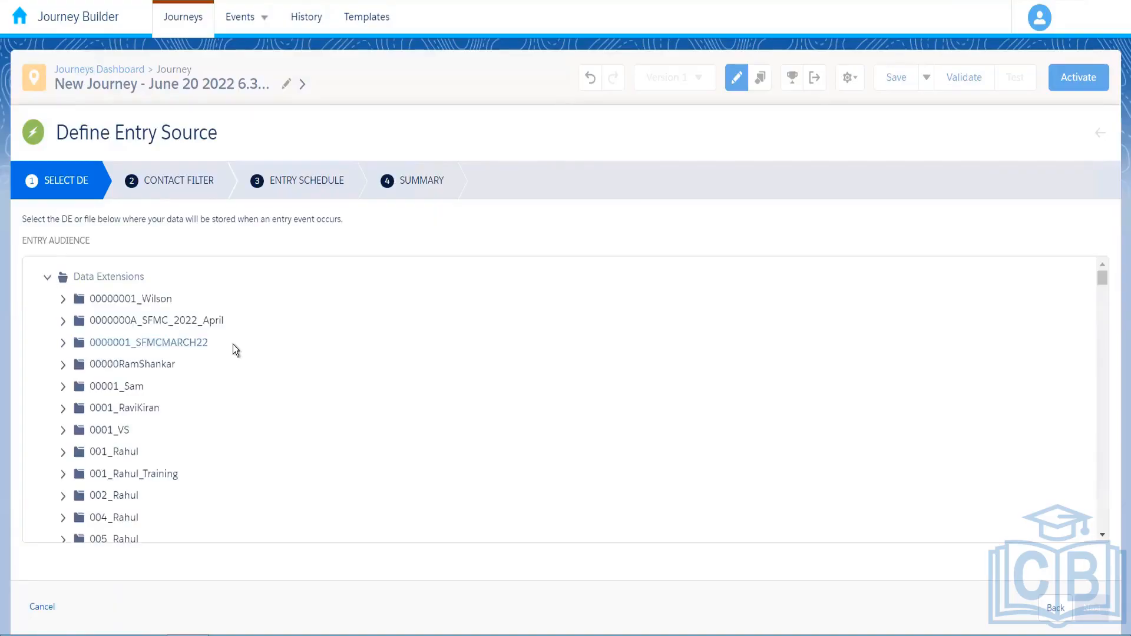
{"action": "left_click", "coordinate": [1102, 535]}
{"action": "left_click", "coordinate": [1102, 536]}
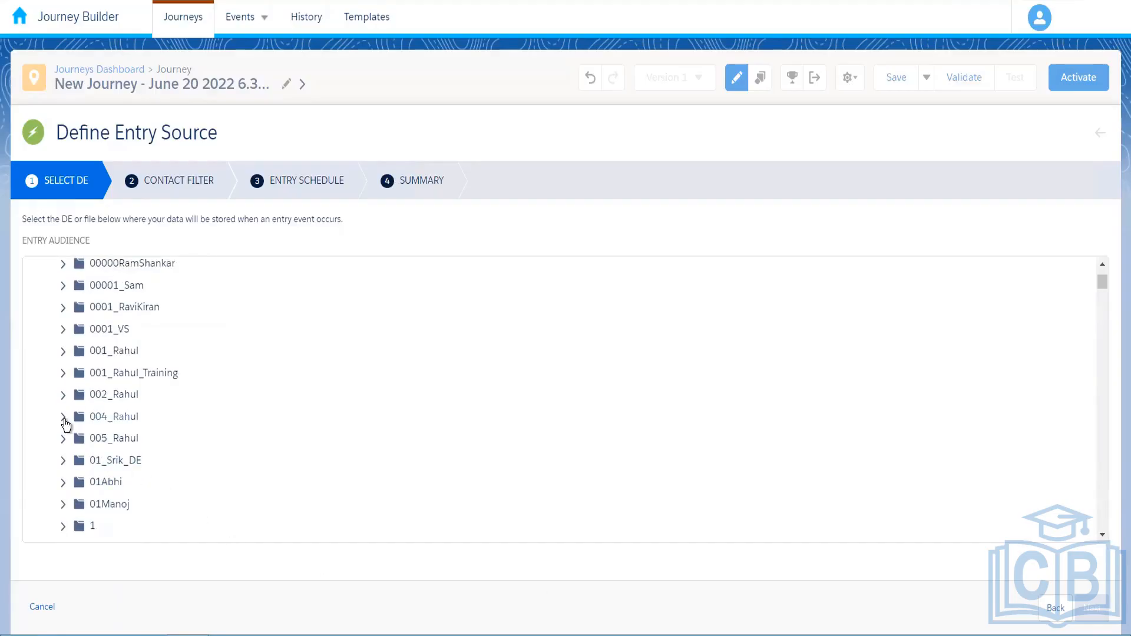
{"action": "left_click", "coordinate": [177, 425]}
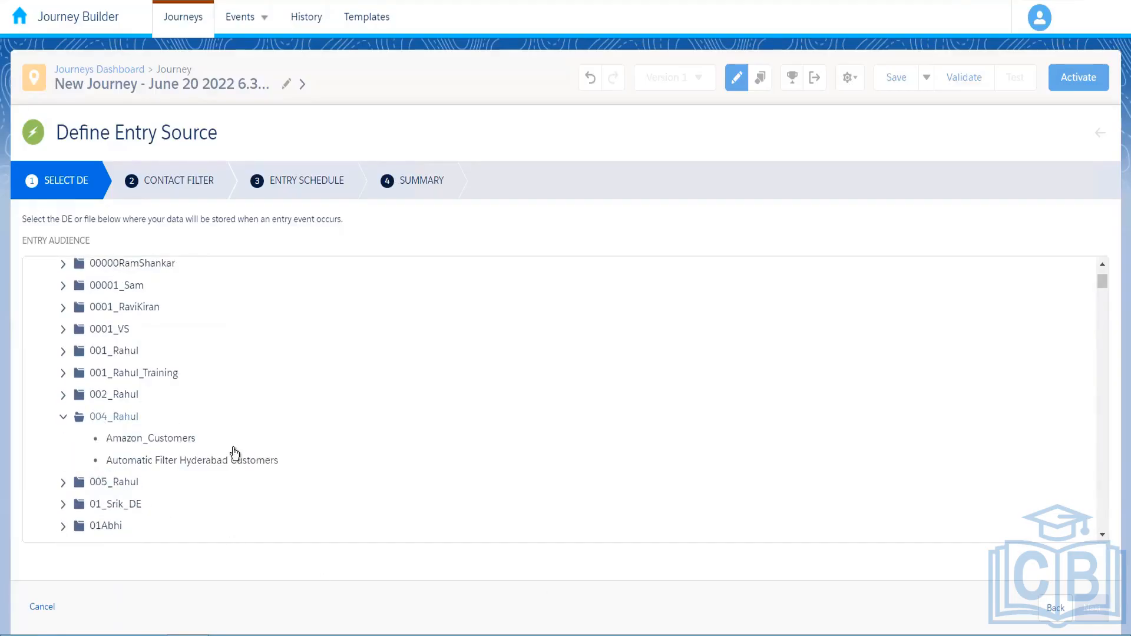
{"action": "left_click", "coordinate": [165, 442]}
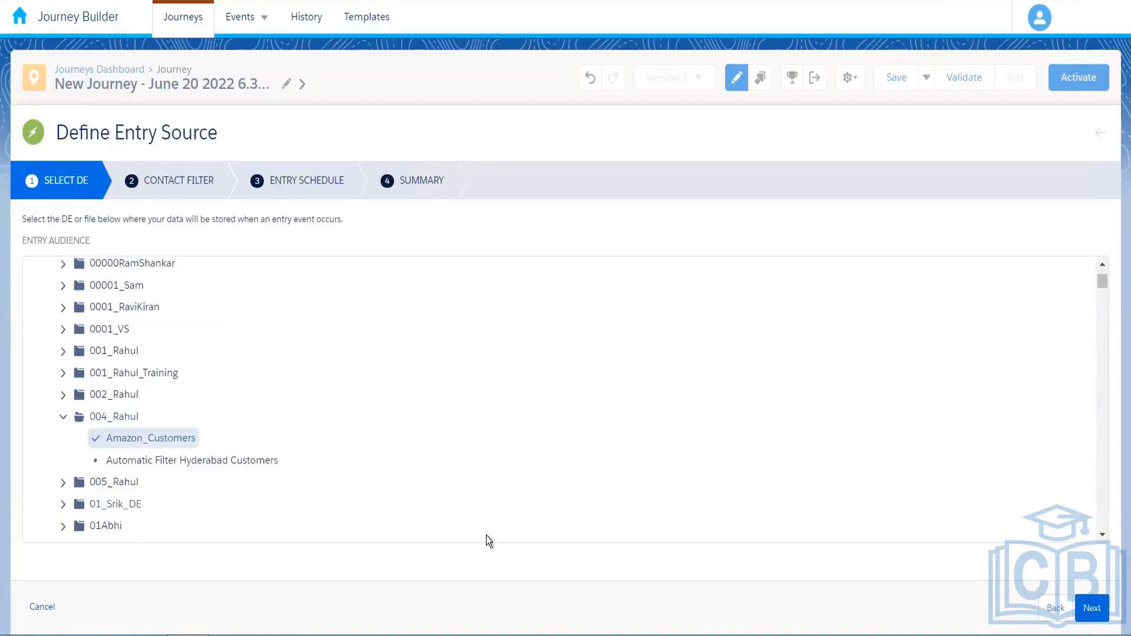
{"action": "left_click", "coordinate": [1092, 609]}
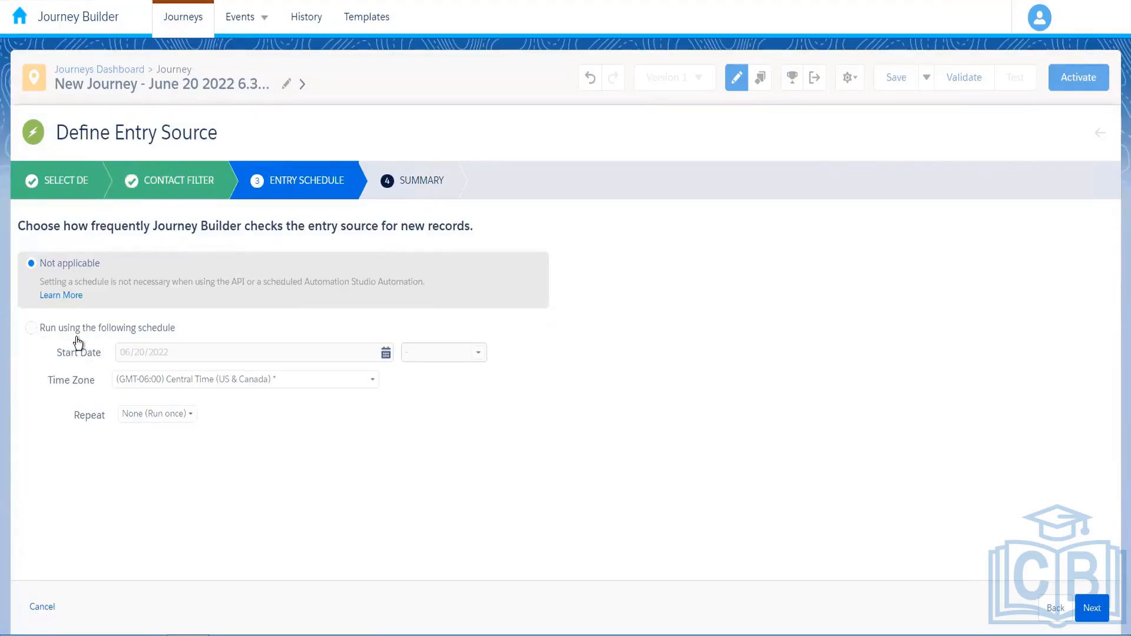
{"action": "left_click", "coordinate": [32, 328]}
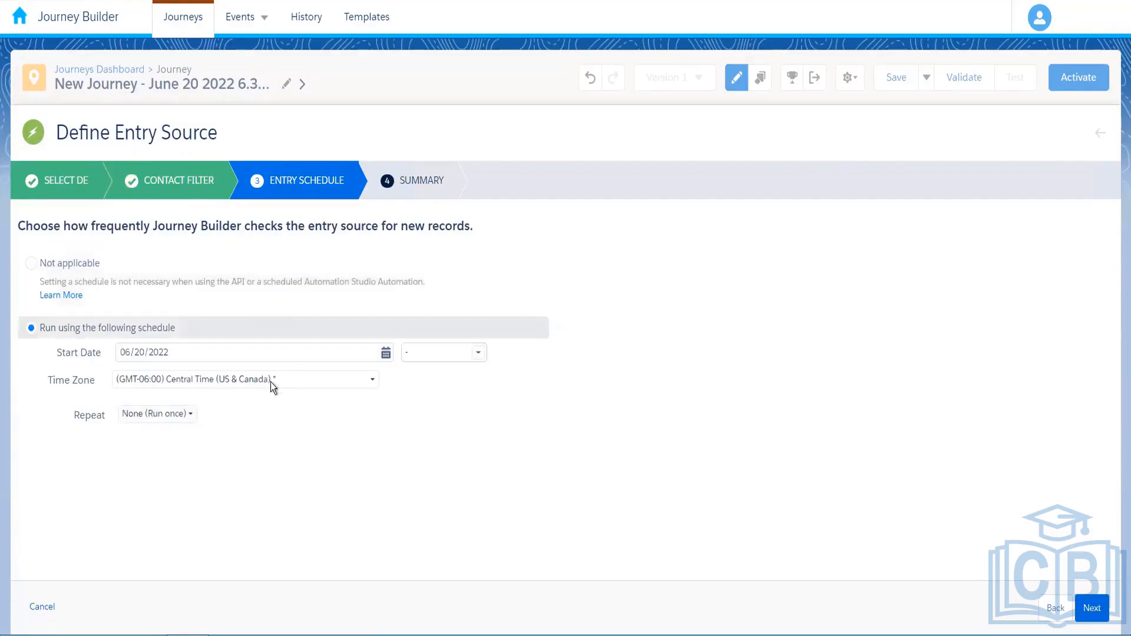
{"action": "left_click", "coordinate": [184, 414]}
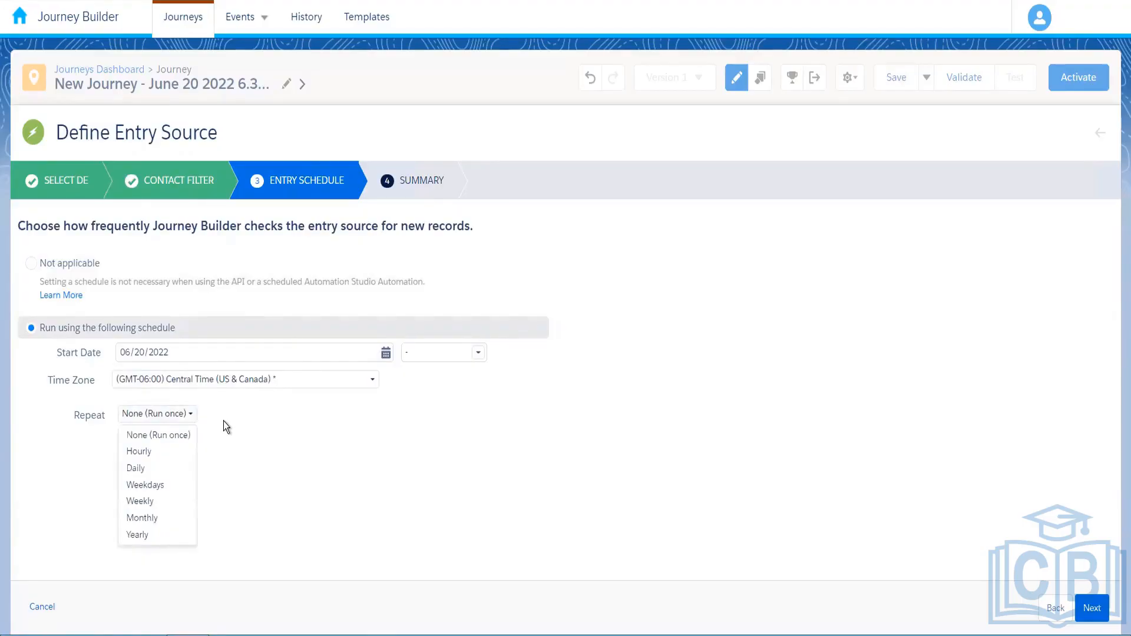
{"action": "left_click", "coordinate": [222, 423]}
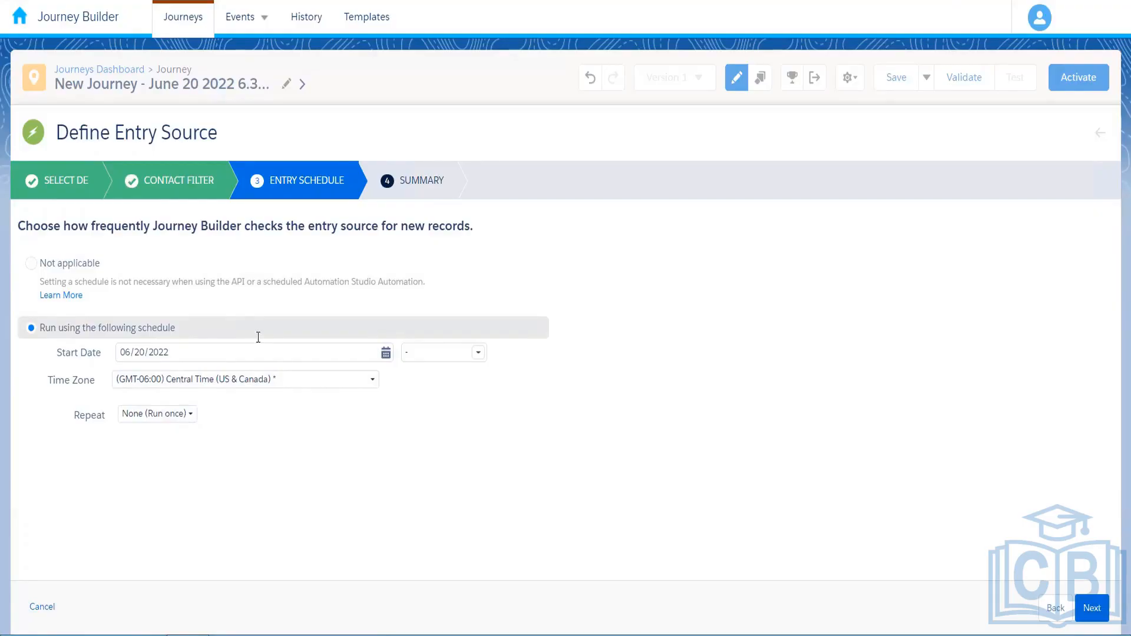
{"action": "left_click", "coordinate": [33, 264]}
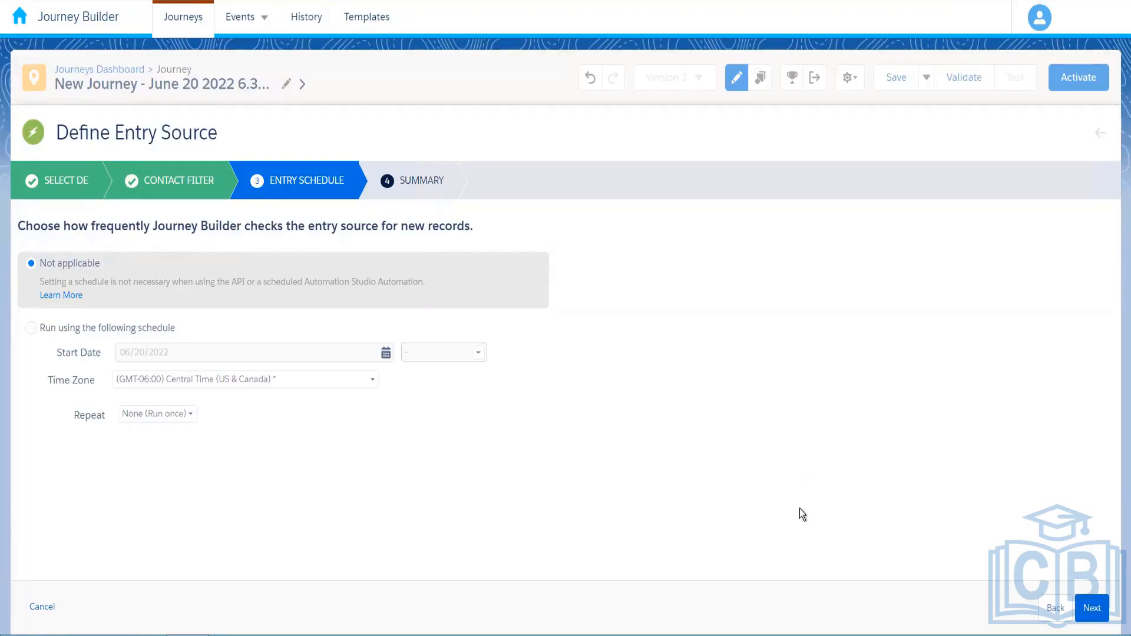
Advance the Amazon_Customers entry event from the schedule to the summary and finish it
{"action": "left_click", "coordinate": [1093, 608]}
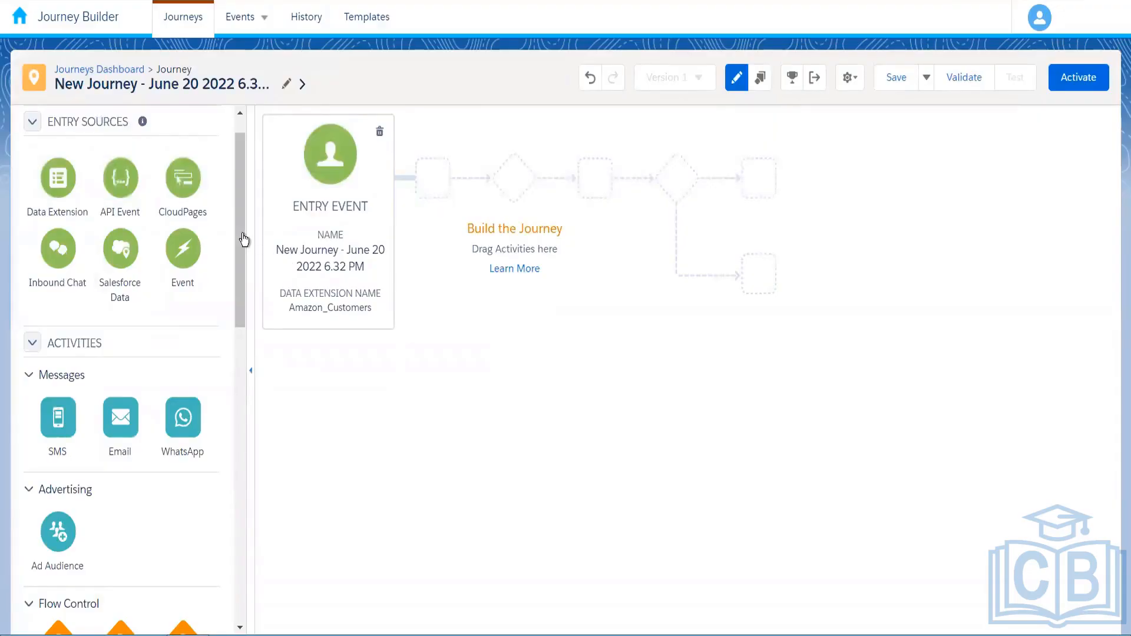
{"action": "scroll", "coordinate": [239, 274], "scroll_direction": "up", "scroll_amount": 1}
{"action": "scroll", "coordinate": [241, 278], "scroll_direction": "down", "scroll_amount": 3}
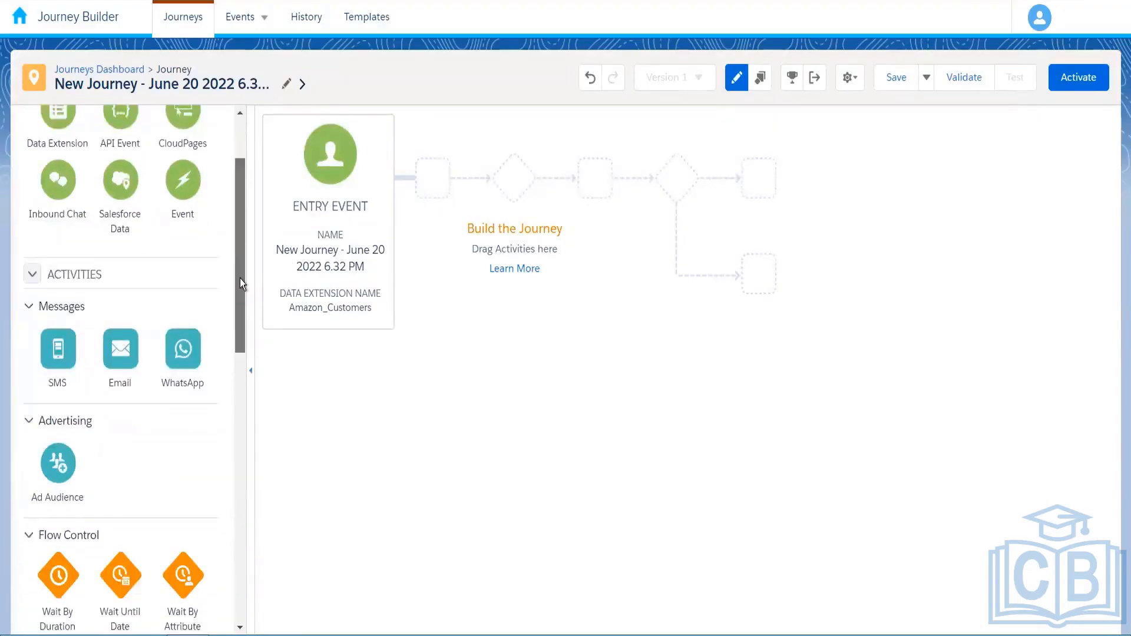
{"action": "scroll", "coordinate": [239, 278], "scroll_direction": "down", "scroll_amount": 1}
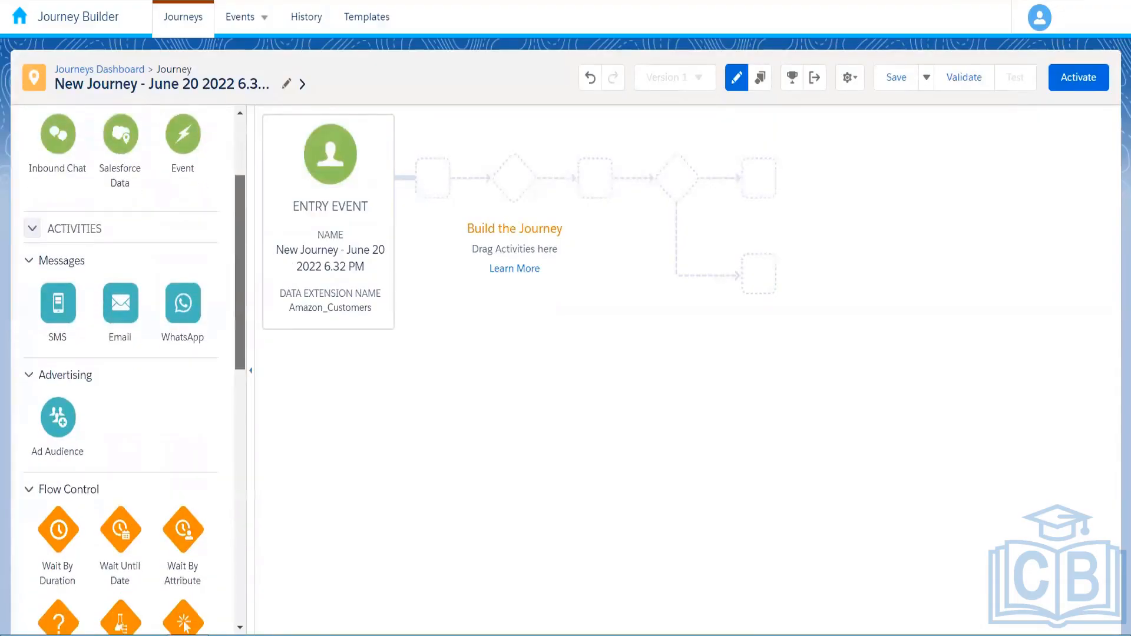
Duplicate the current browser tab
{"action": "scroll", "coordinate": [239, 278], "scroll_direction": "up", "scroll_amount": 4}
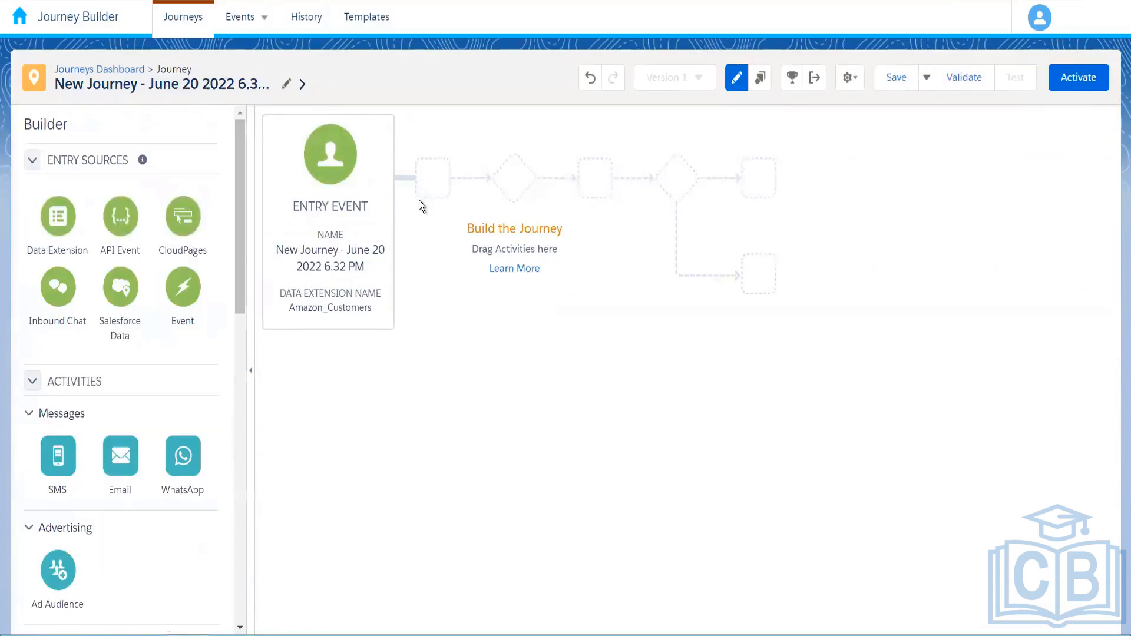
{"action": "right_click", "coordinate": [121, 1]}
{"action": "left_click", "coordinate": [159, 64]}
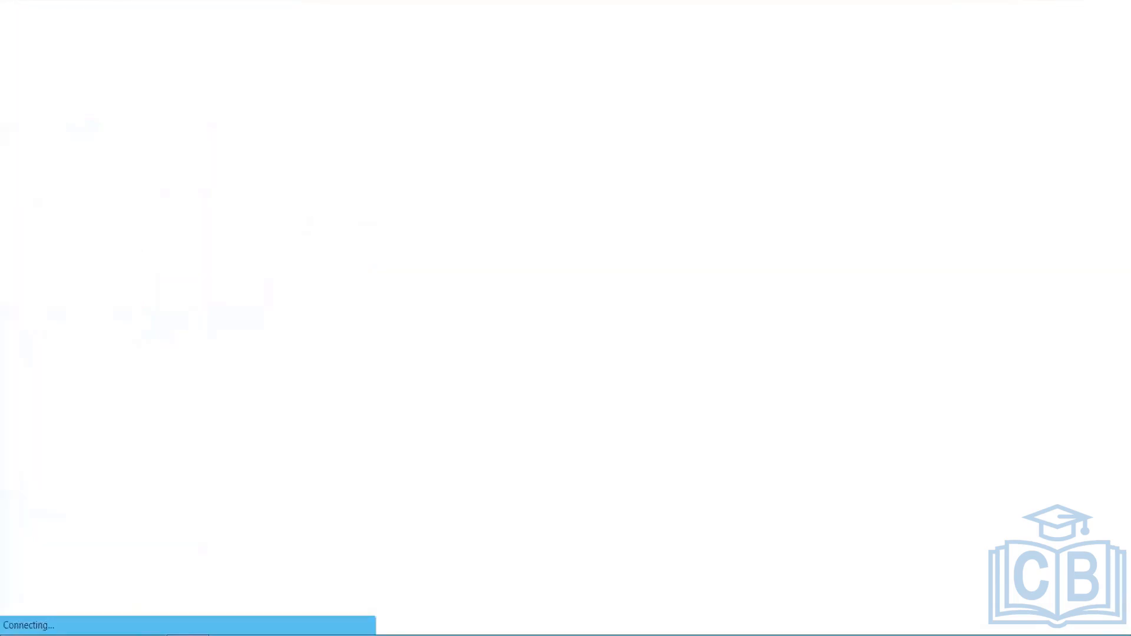
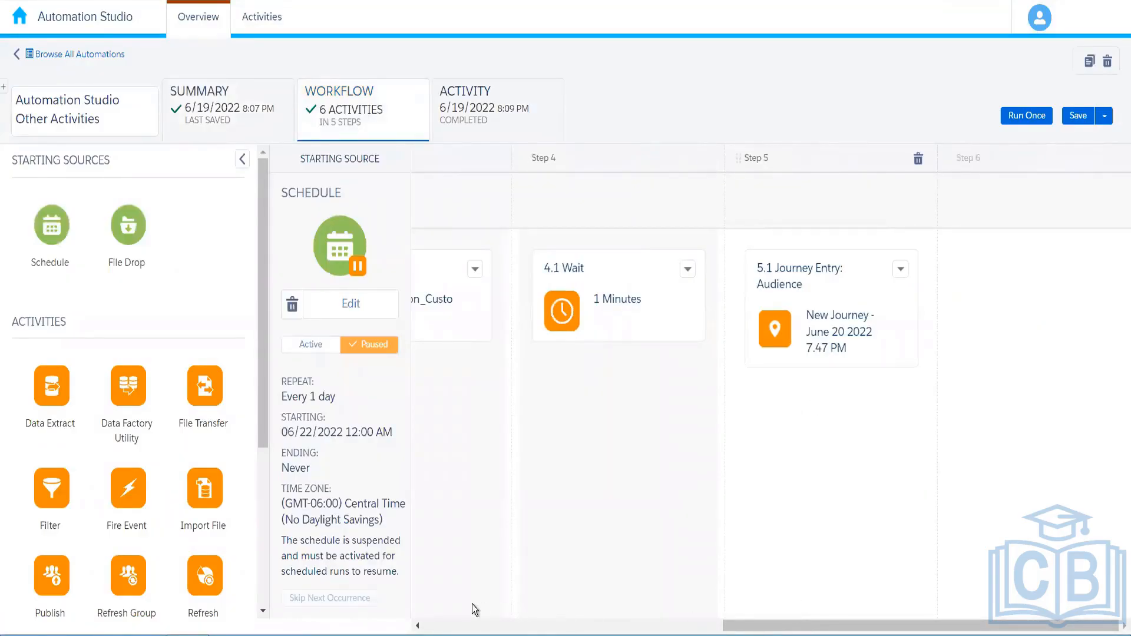
Place the Fire Event activity onto Step 1 of the automation workflow
{"action": "left_click_drag", "start_coordinate": [825, 626], "coordinate": [497, 625]}
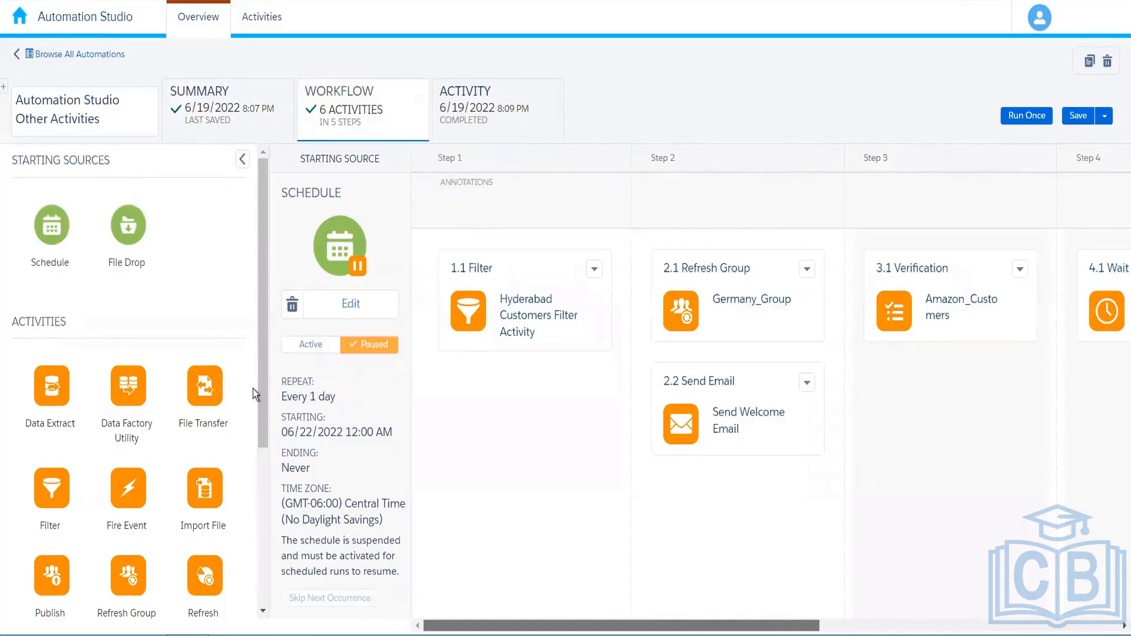
{"action": "left_click_drag", "start_coordinate": [263, 390], "coordinate": [263, 442]}
{"action": "left_click_drag", "start_coordinate": [128, 404], "coordinate": [541, 450]}
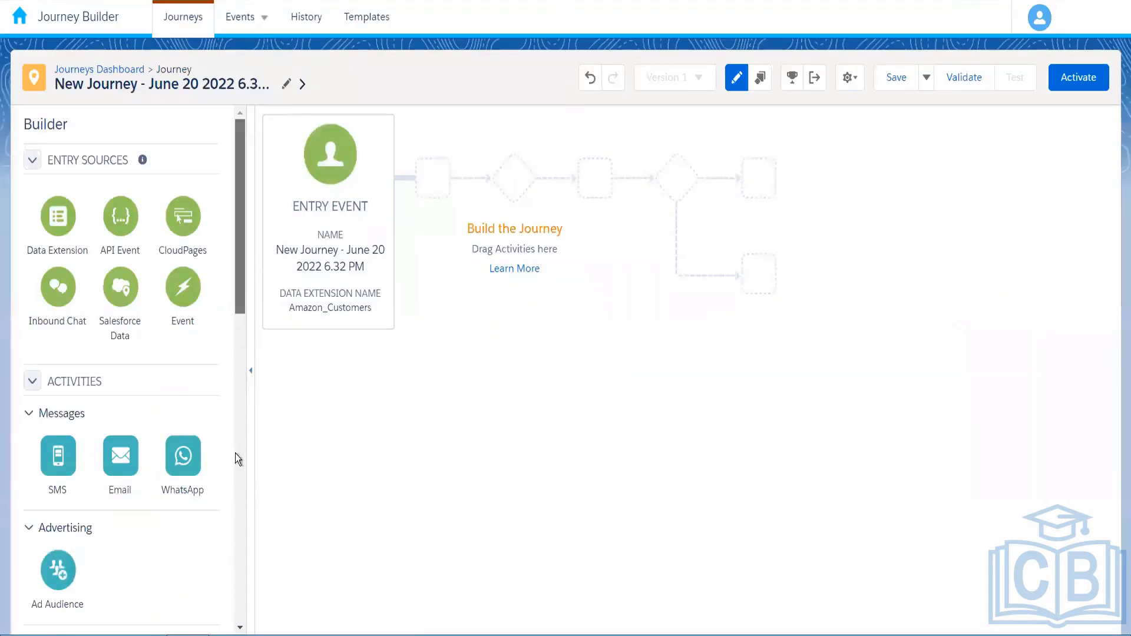
Confirm Journey Settings and save the journey with its 50/50 Random Split into 1-day waits
{"action": "scroll", "coordinate": [235, 486], "scroll_direction": "down", "scroll_amount": 5}
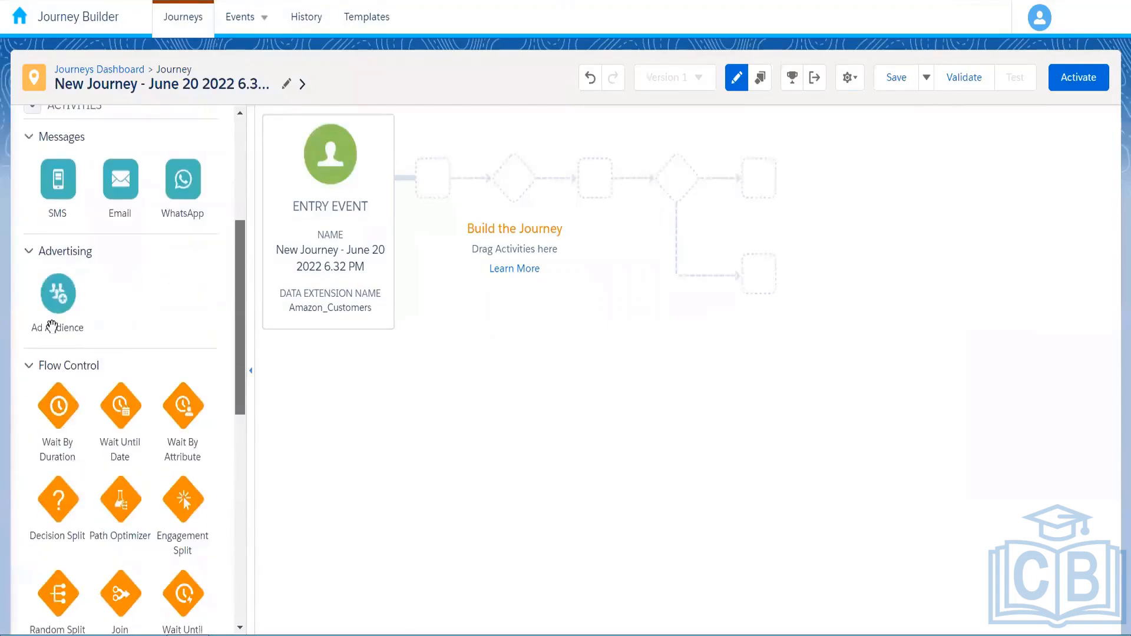
{"action": "scroll", "coordinate": [52, 326], "scroll_direction": "down", "scroll_amount": 4}
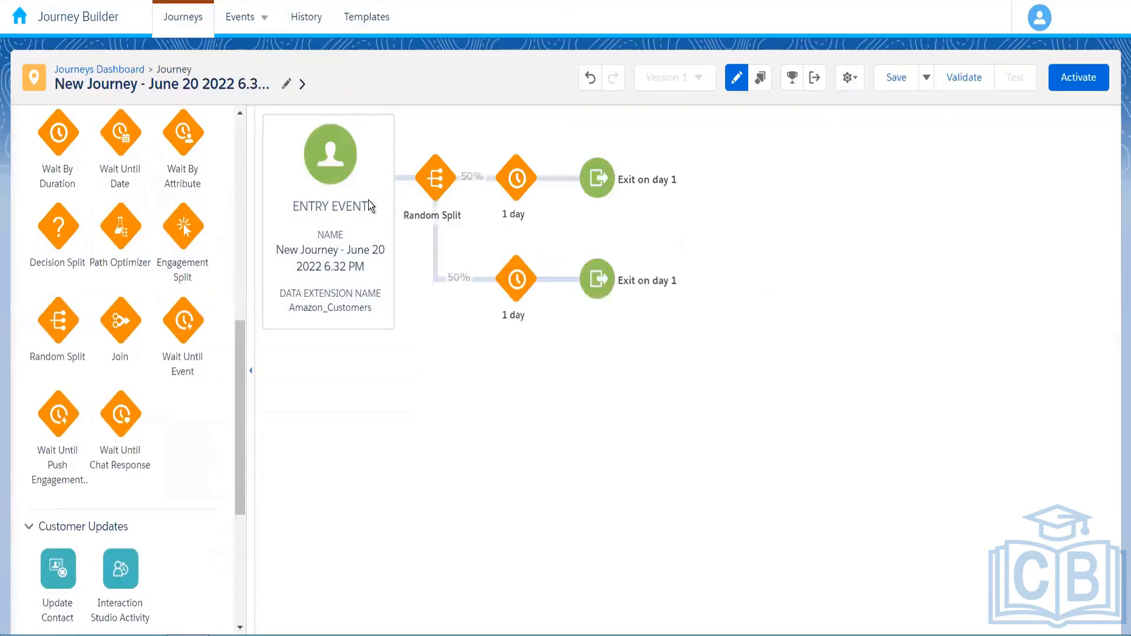
{"action": "left_click", "coordinate": [850, 77]}
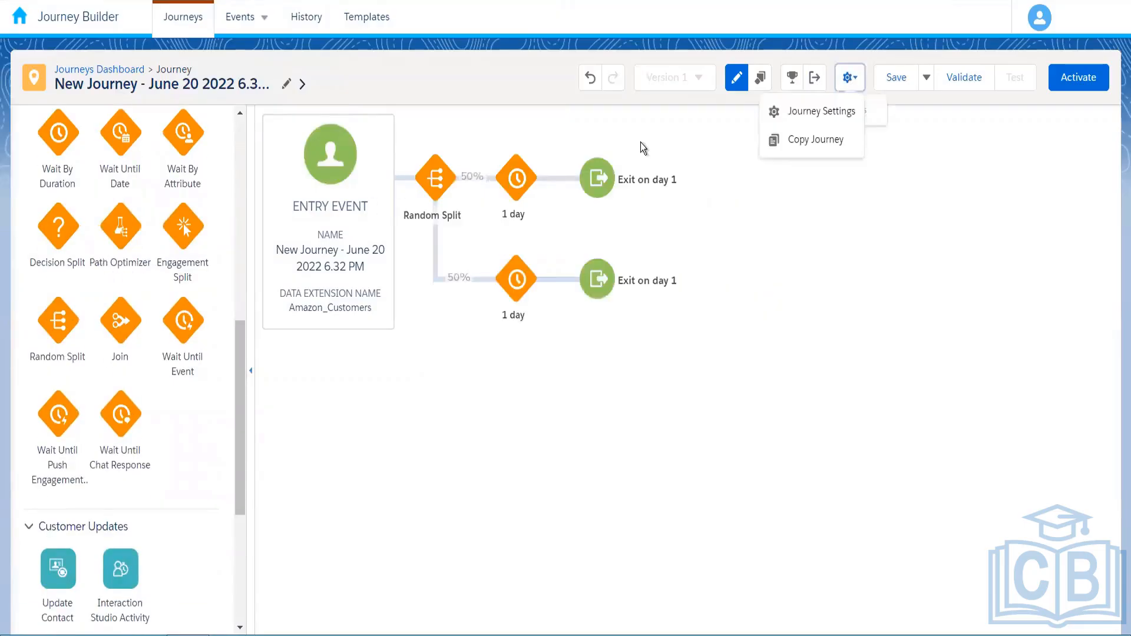
{"action": "left_click", "coordinate": [822, 111]}
{"action": "left_click", "coordinate": [1085, 81]}
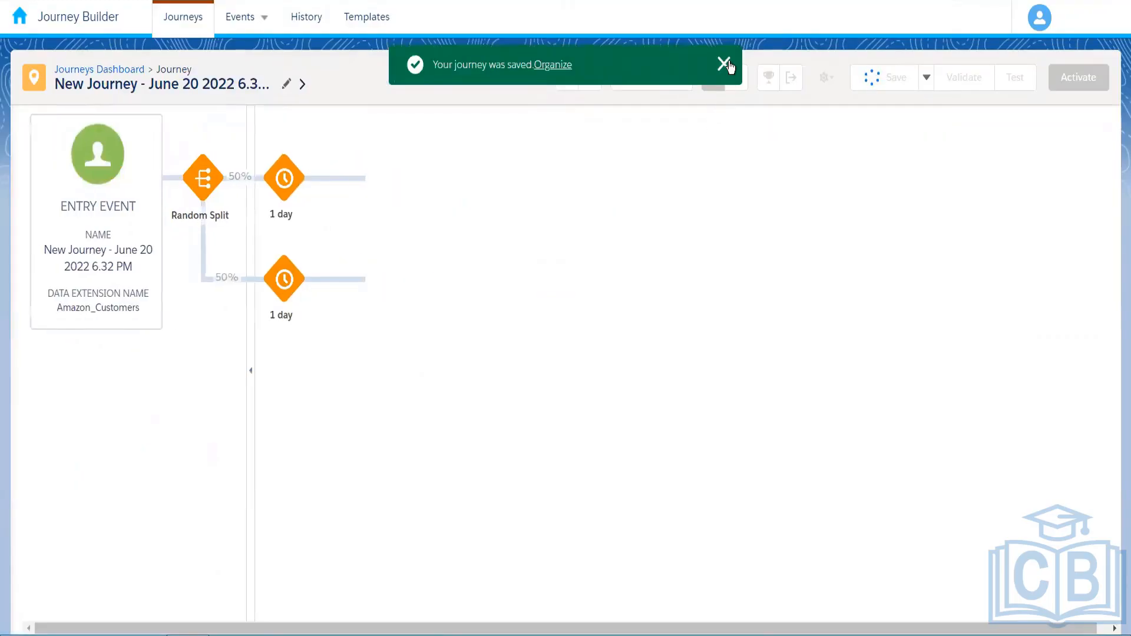
Dismiss the saved notice, validate the journey and close the no-errors results
{"action": "left_click", "coordinate": [724, 64]}
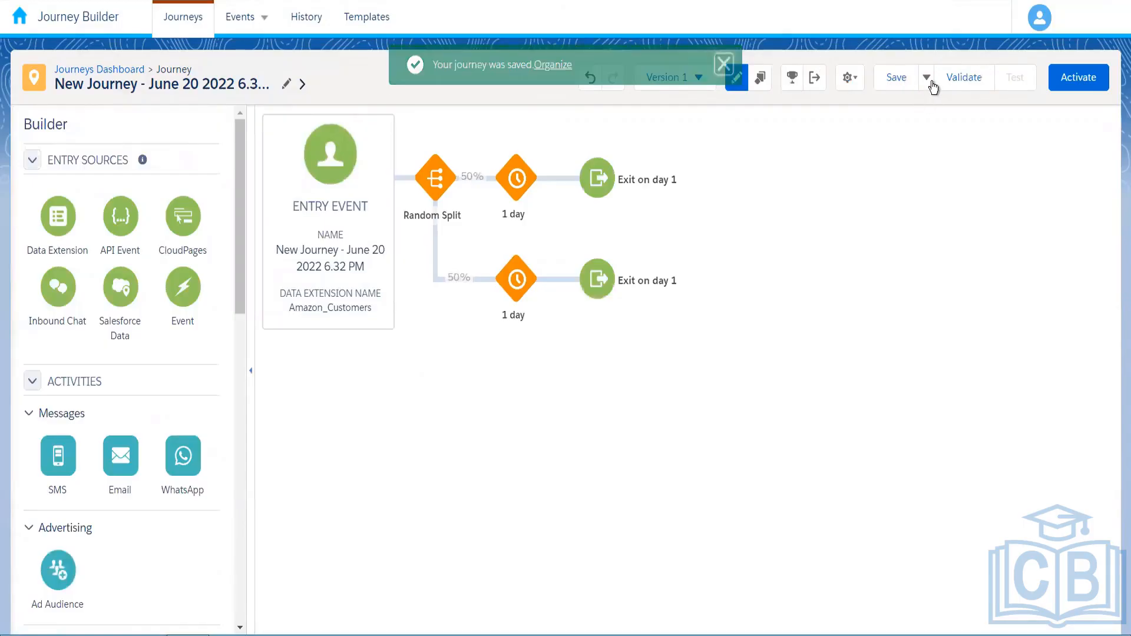
{"action": "left_click", "coordinate": [967, 87]}
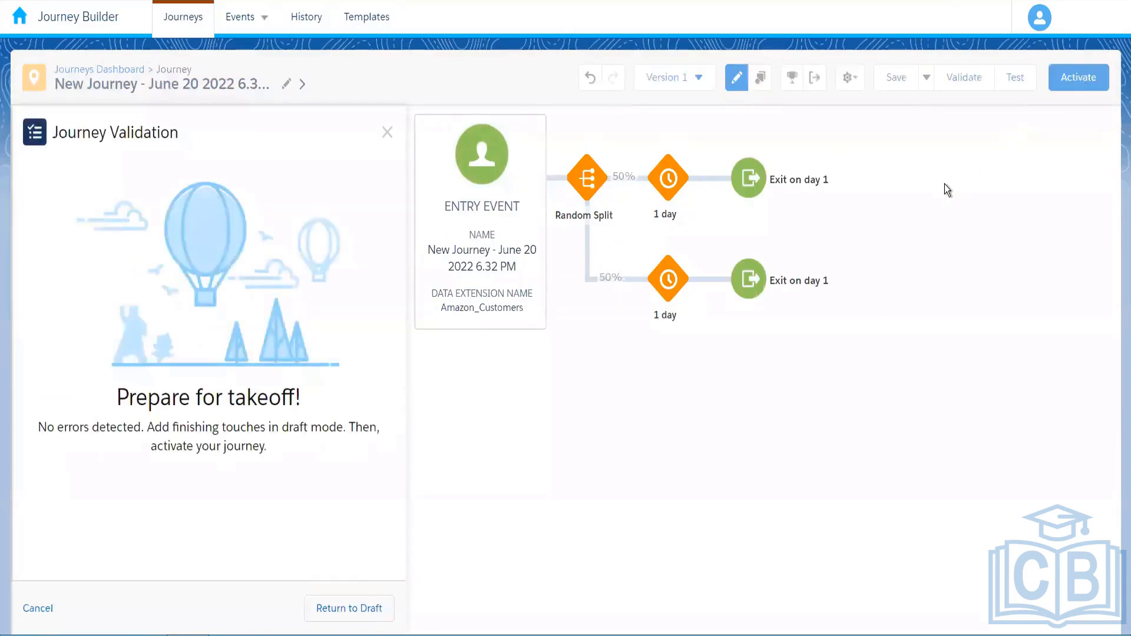
{"action": "left_click", "coordinate": [753, 255]}
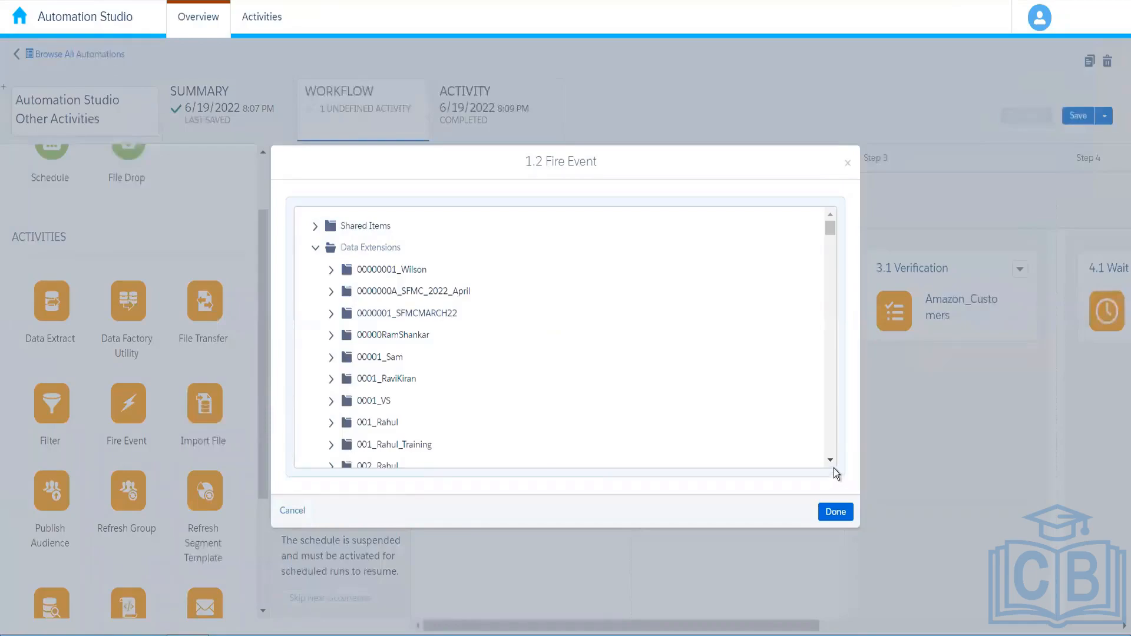
Choose Amazon_Customers from its Data Extensions folder for the 1.2 Fire Event
{"action": "scroll", "coordinate": [831, 461], "scroll_direction": "down", "scroll_amount": 3}
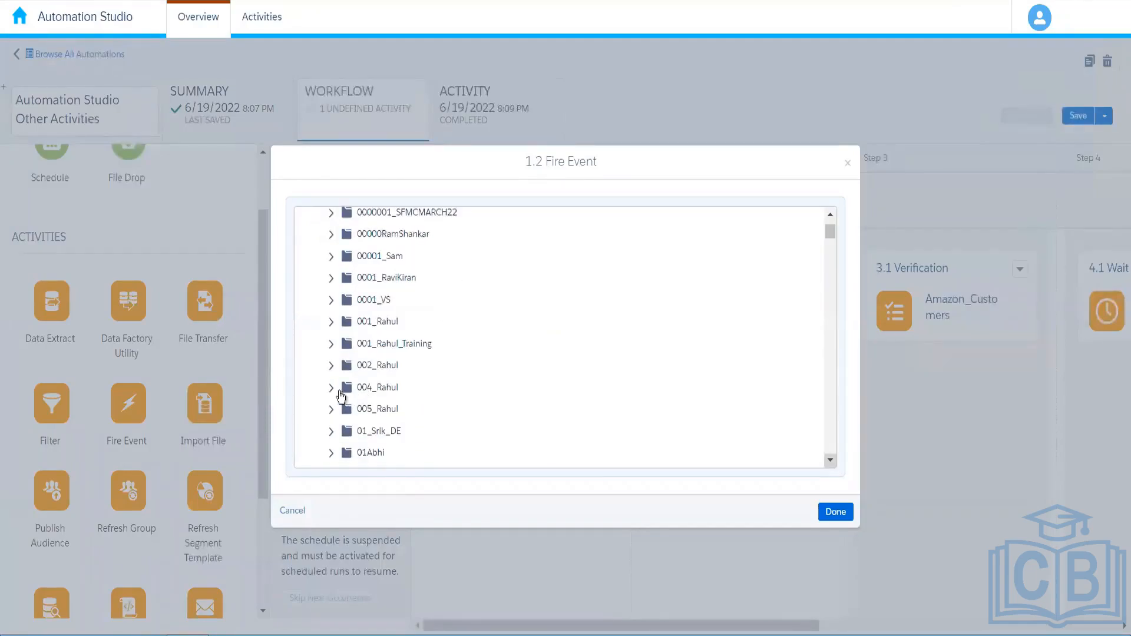
{"action": "left_click", "coordinate": [331, 388]}
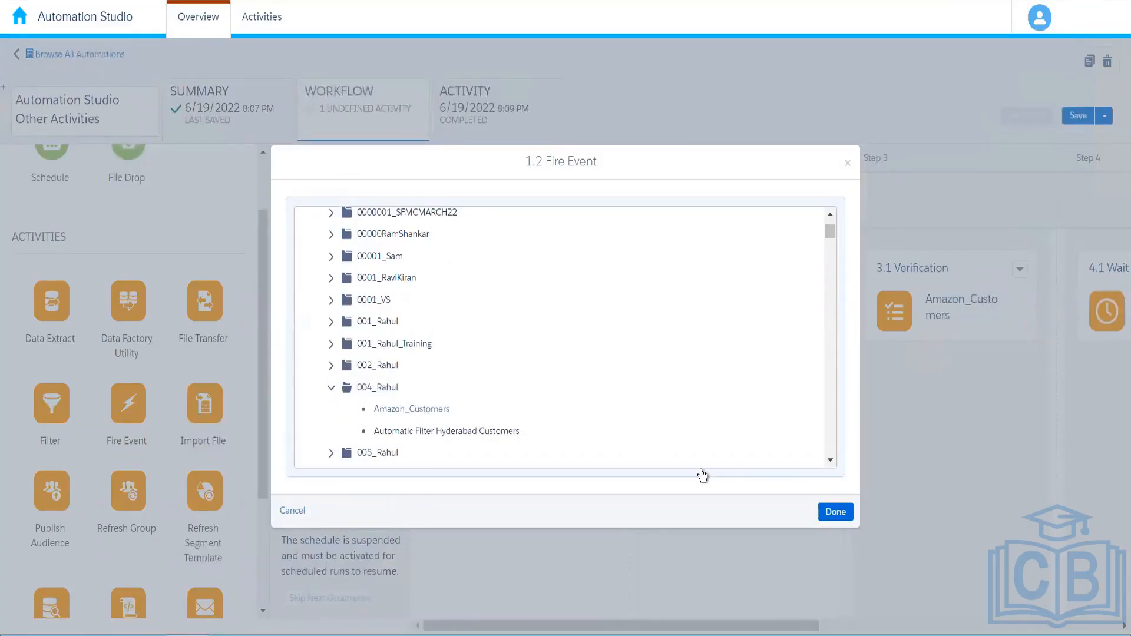
{"action": "left_click", "coordinate": [836, 512]}
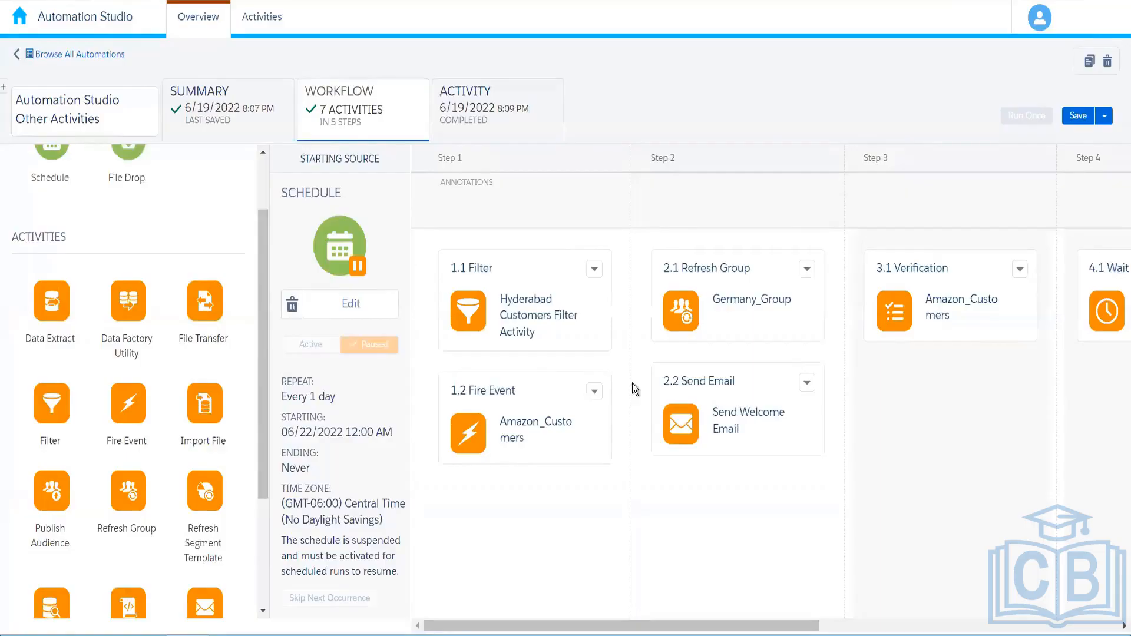
Save the automation and confirm in its Activity log that the Step 1 Fire Event completed
{"action": "left_click", "coordinate": [1078, 115]}
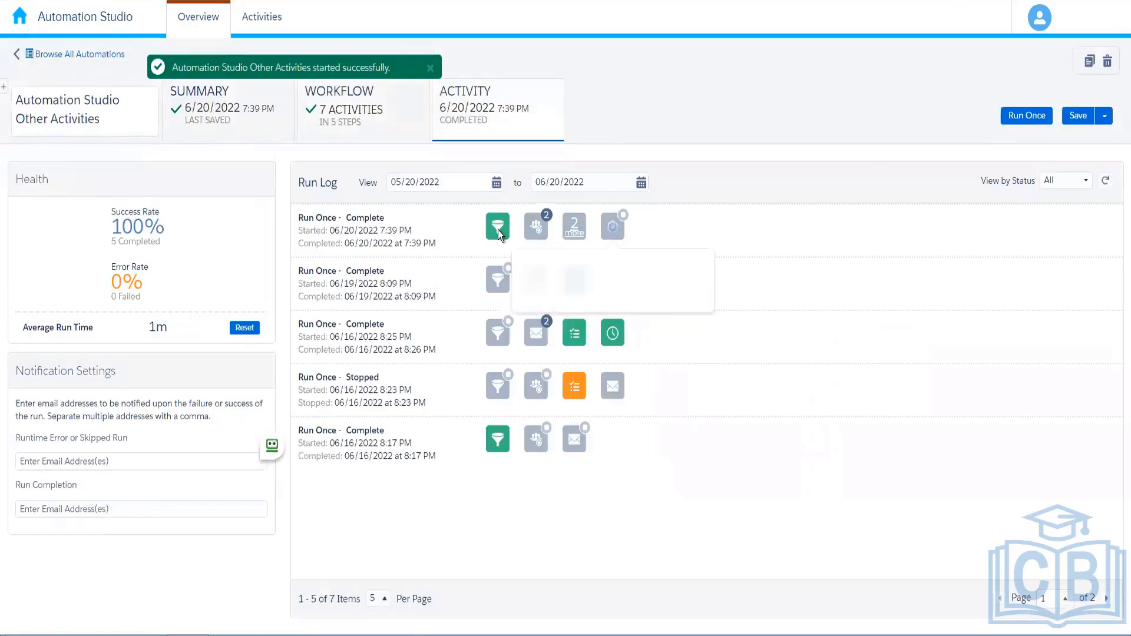
{"action": "mouse_move", "coordinate": [497, 229]}
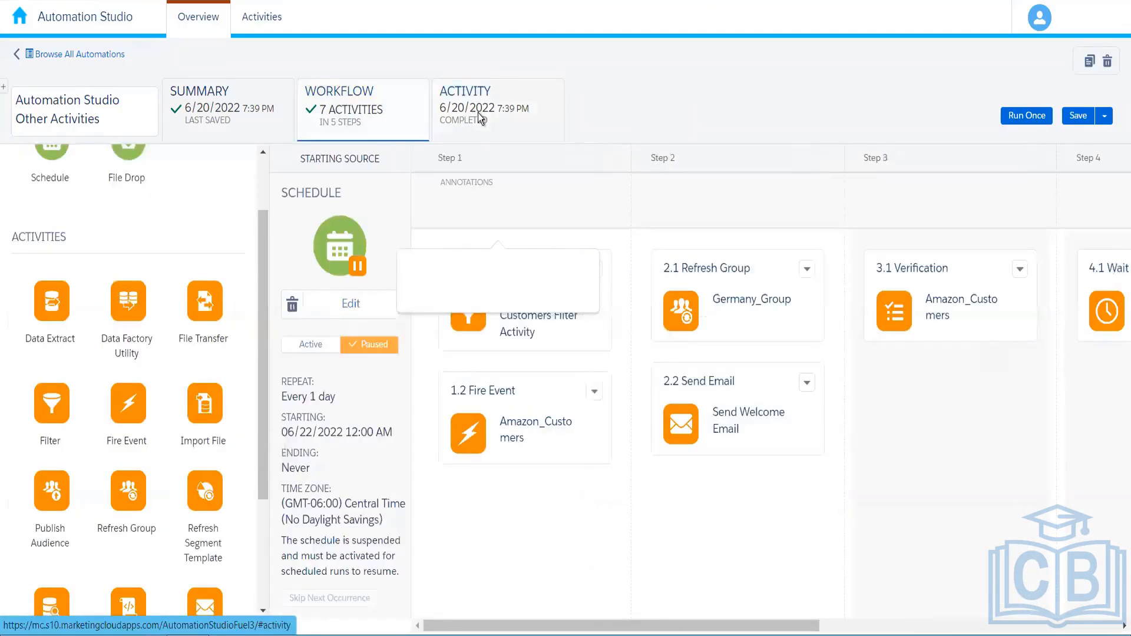
{"action": "left_click", "coordinate": [479, 118]}
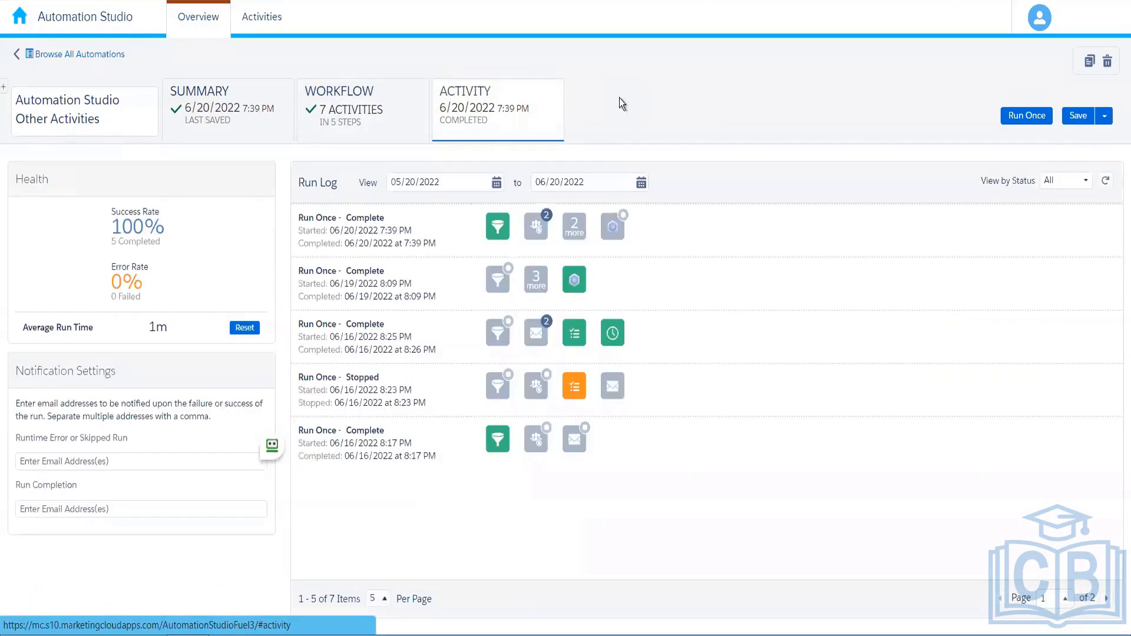
{"action": "left_click", "coordinate": [497, 225]}
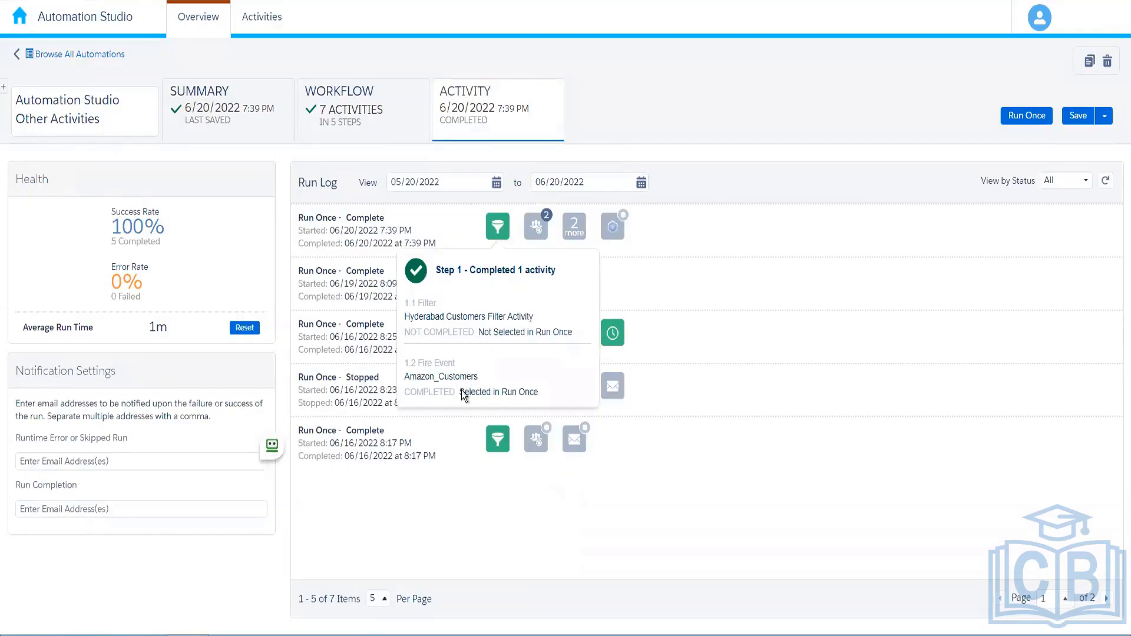
{"action": "left_click", "coordinate": [420, 540]}
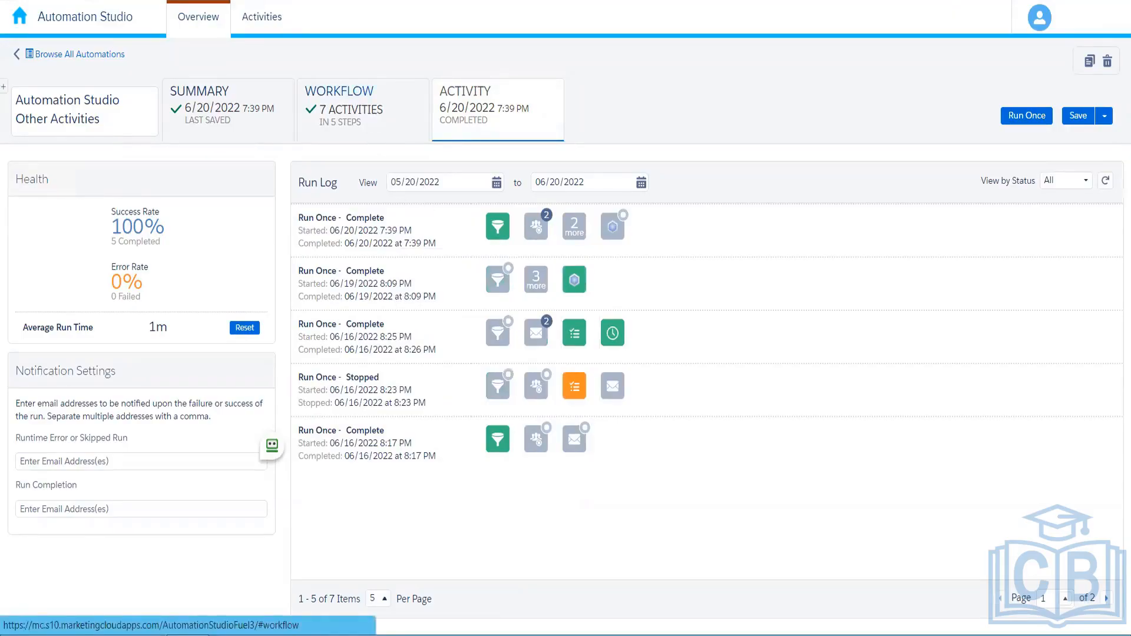
{"action": "left_click", "coordinate": [241, 103]}
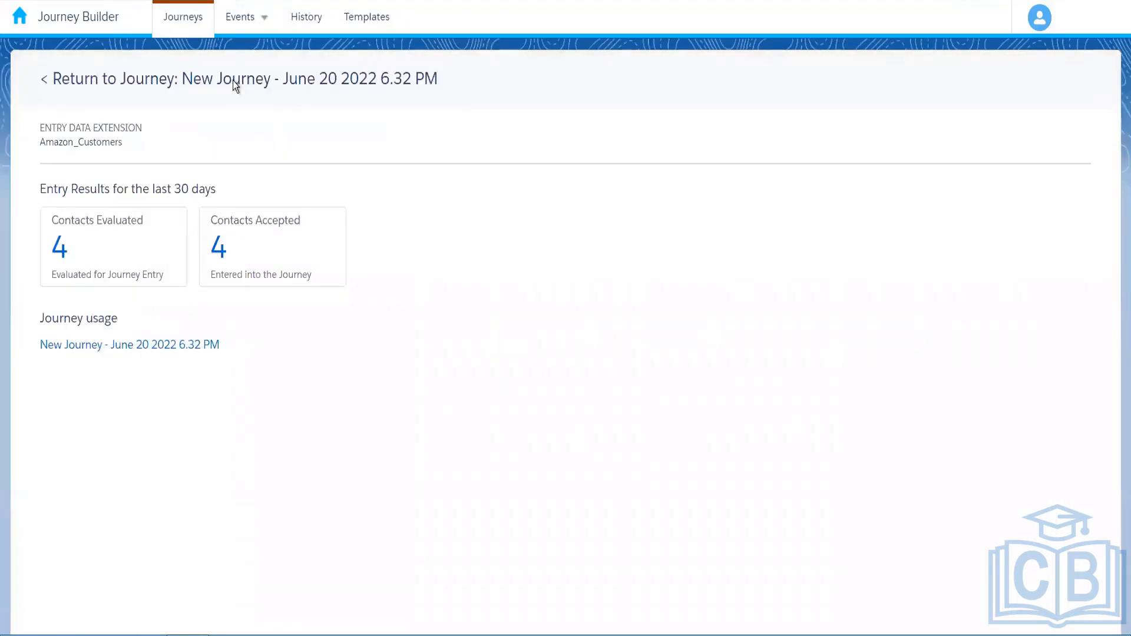
Go back to the Journeys Dashboard listing all 382 journeys
{"action": "left_click", "coordinate": [232, 80]}
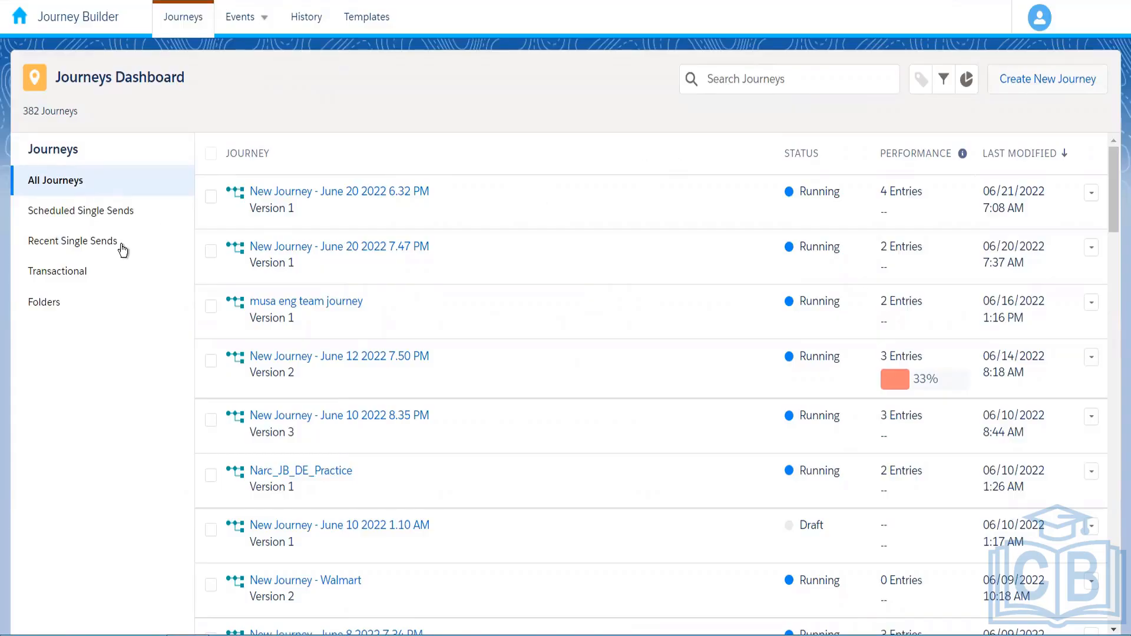
Create a new Multi-Step Journey and bring up the Date Based Event entry source
{"action": "key", "text": "Tab"}
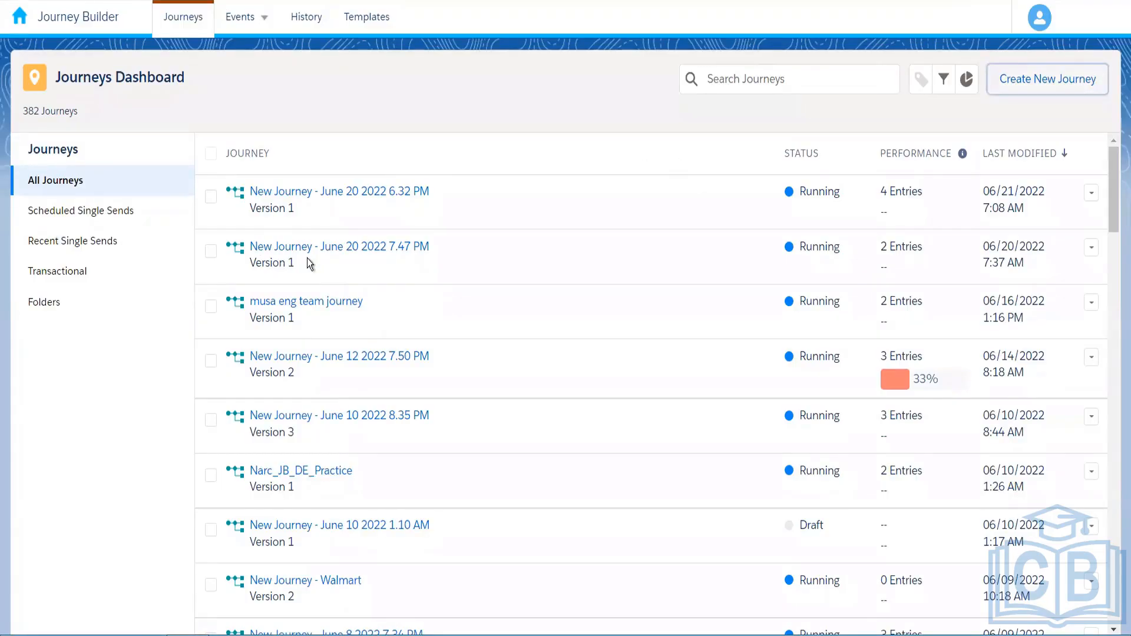
{"action": "key", "text": "Return"}
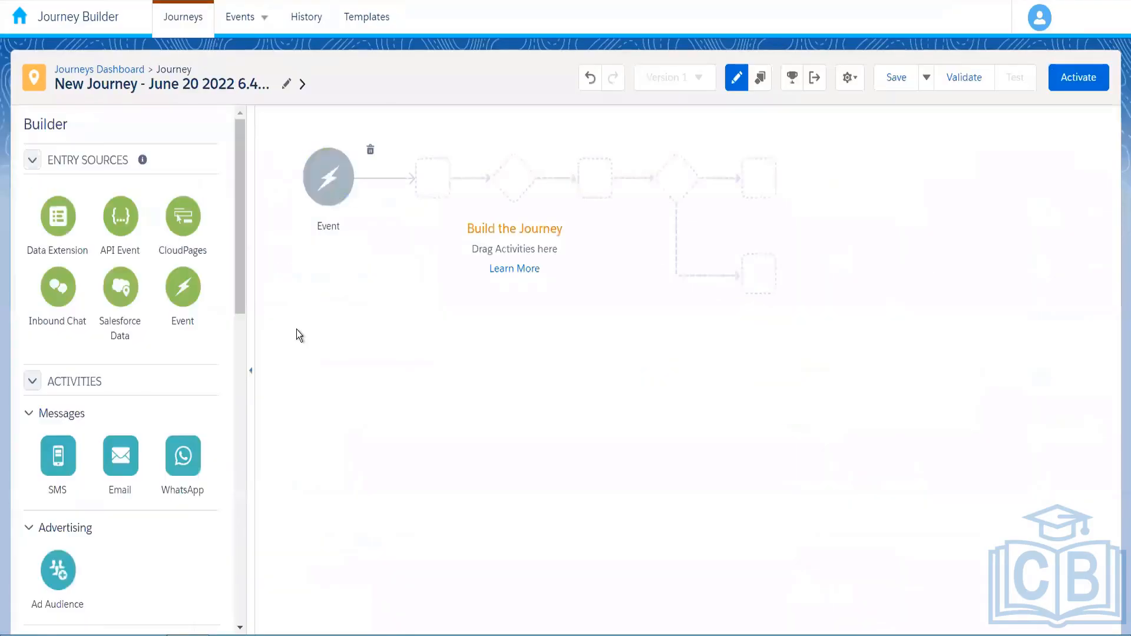
{"action": "left_click", "coordinate": [328, 178]}
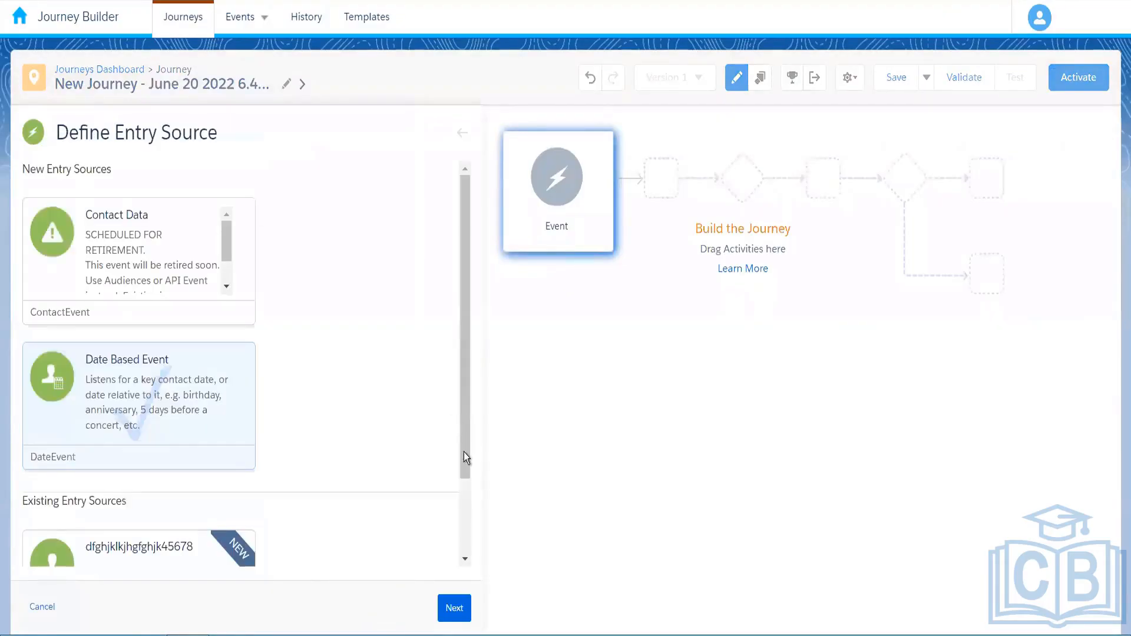
{"action": "scroll", "coordinate": [464, 451], "scroll_direction": "down", "scroll_amount": 2}
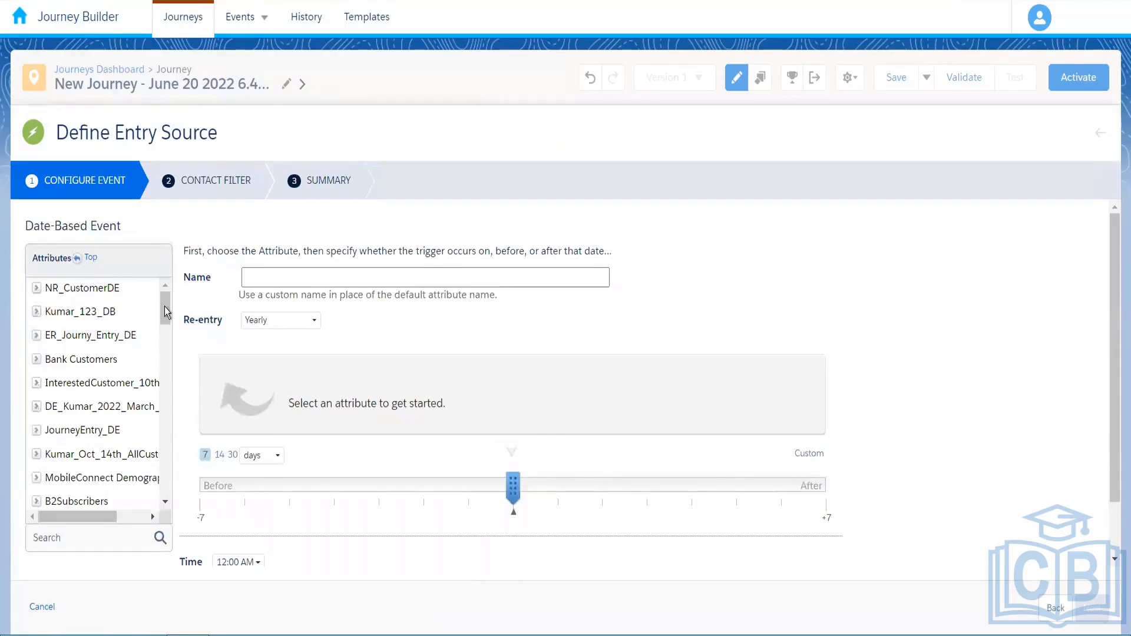
Pick the DOB attribute from the Birthdaytest data extension as the entry date
{"action": "scroll", "coordinate": [162, 354], "scroll_direction": "down", "scroll_amount": 5}
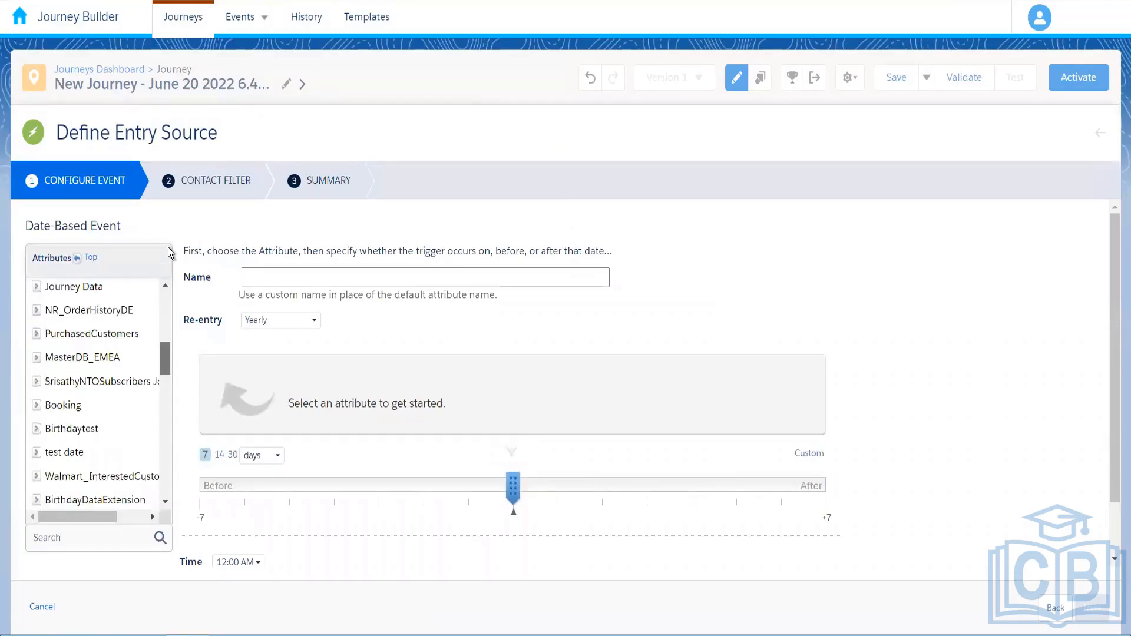
{"action": "scroll", "coordinate": [168, 253], "scroll_direction": "down", "scroll_amount": 3}
{"action": "scroll", "coordinate": [157, 247], "scroll_direction": "up", "scroll_amount": 10}
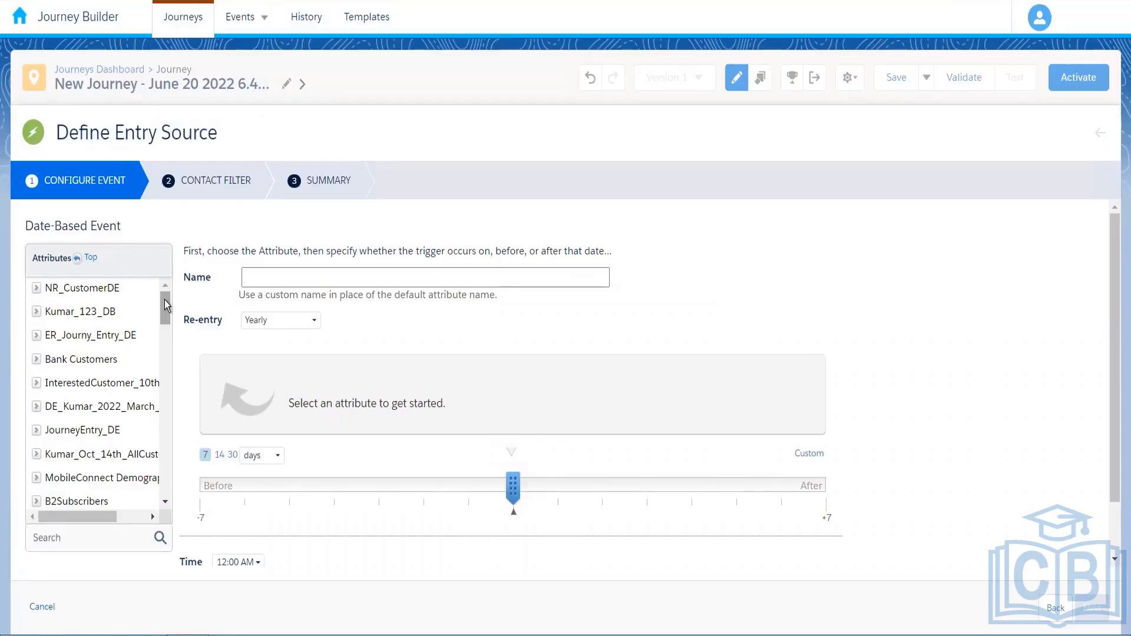
{"action": "left_click_drag", "start_coordinate": [164, 299], "coordinate": [165, 310]}
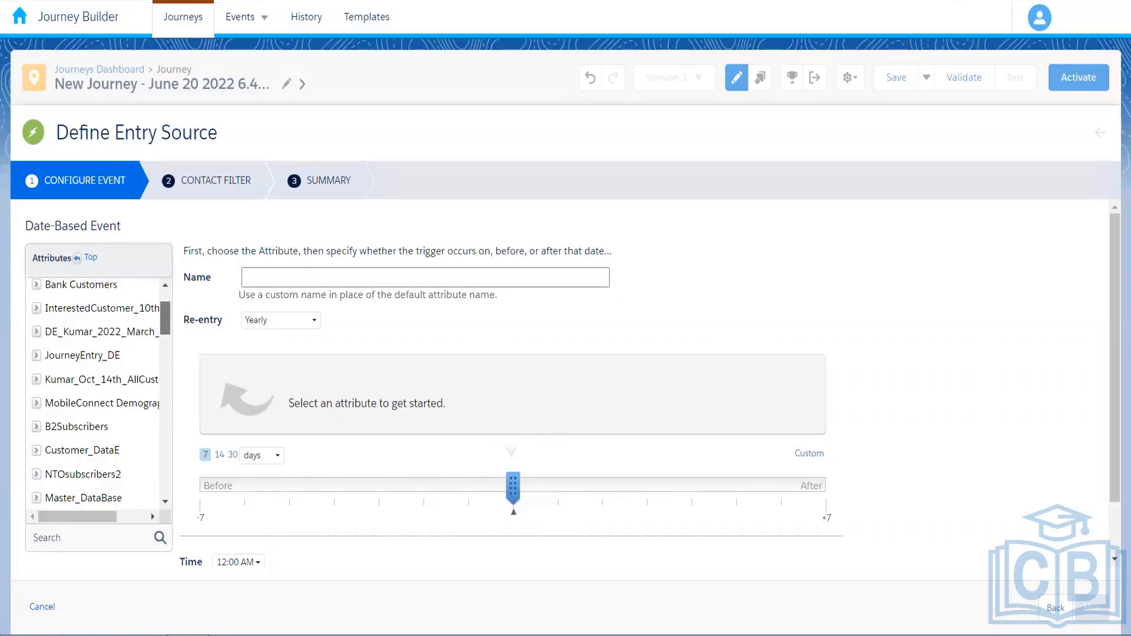
{"action": "scroll", "coordinate": [94, 395], "scroll_direction": "down", "scroll_amount": 5}
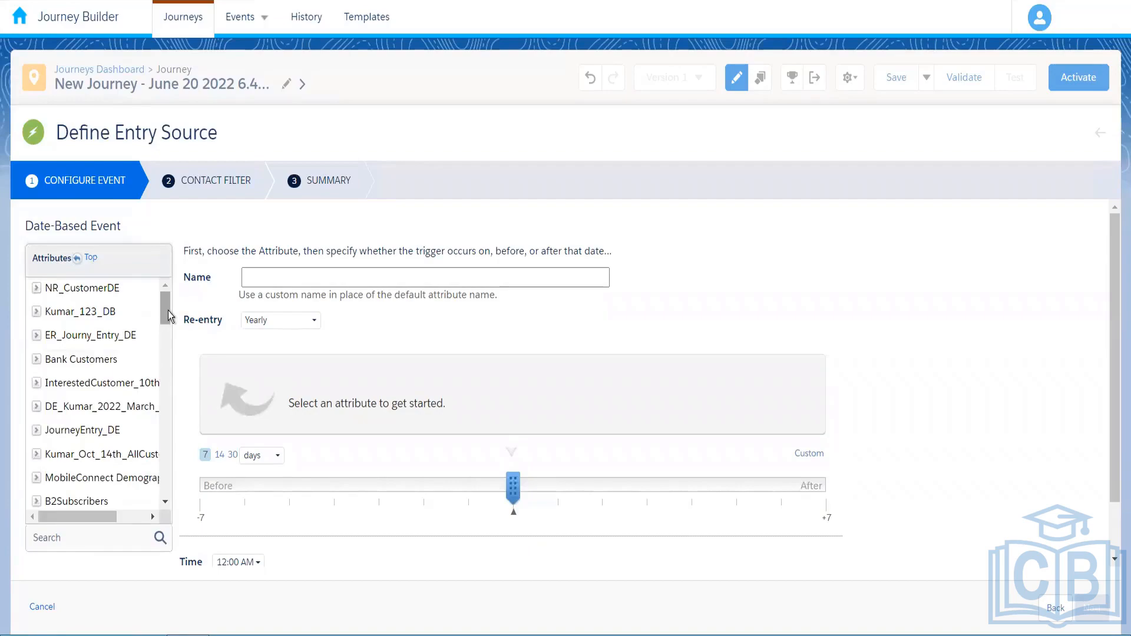
{"action": "scroll", "coordinate": [168, 310], "scroll_direction": "down", "scroll_amount": 15}
{"action": "scroll", "coordinate": [133, 401], "scroll_direction": "up", "scroll_amount": 15}
{"action": "scroll", "coordinate": [165, 510], "scroll_direction": "down", "scroll_amount": 3}
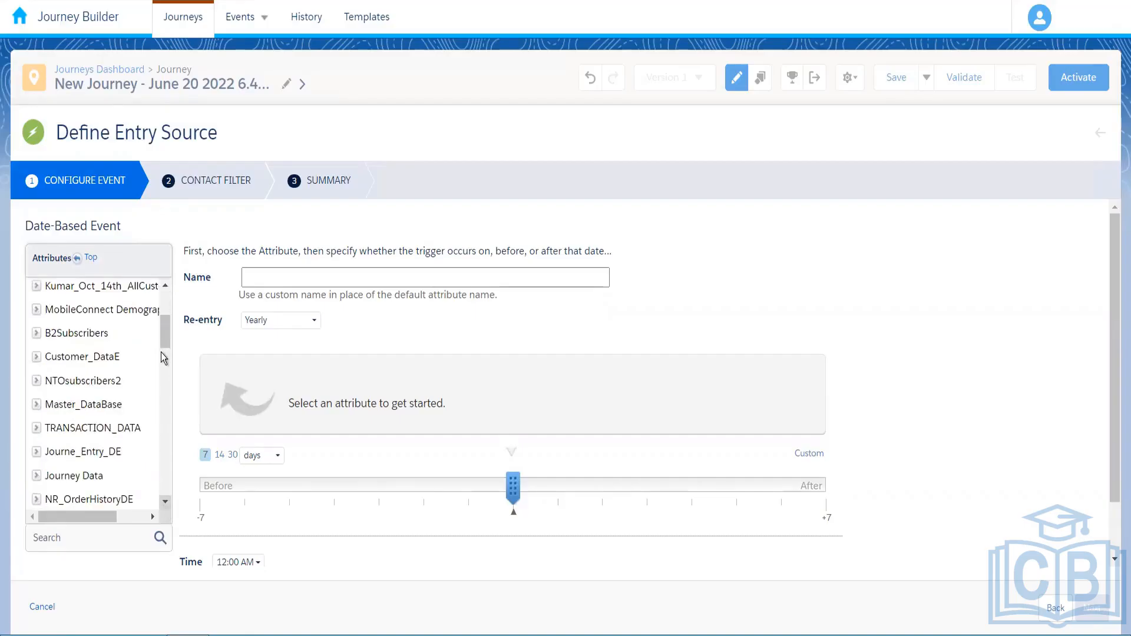
{"action": "scroll", "coordinate": [160, 353], "scroll_direction": "down", "scroll_amount": 5}
{"action": "scroll", "coordinate": [147, 352], "scroll_direction": "up", "scroll_amount": 2}
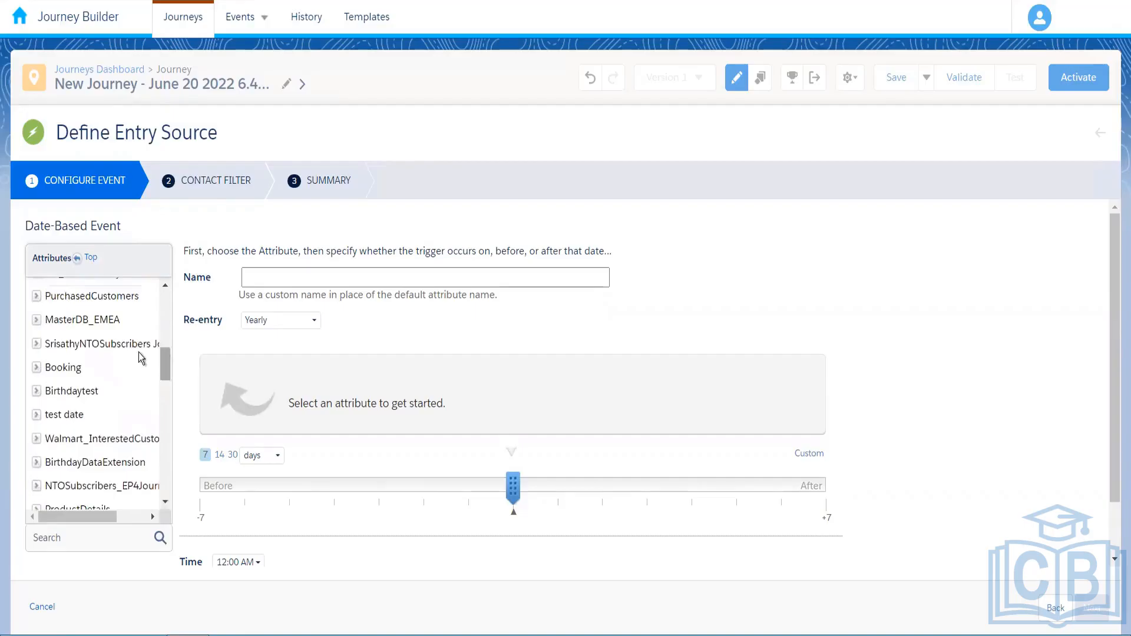
{"action": "left_click", "coordinate": [35, 391]}
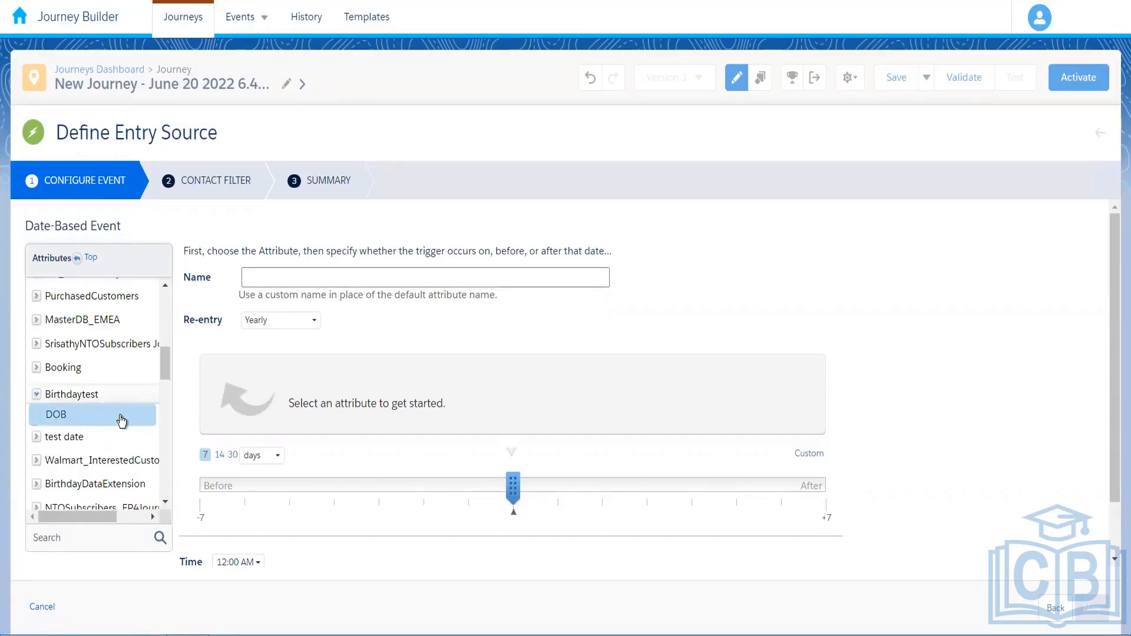
{"action": "left_click", "coordinate": [121, 419]}
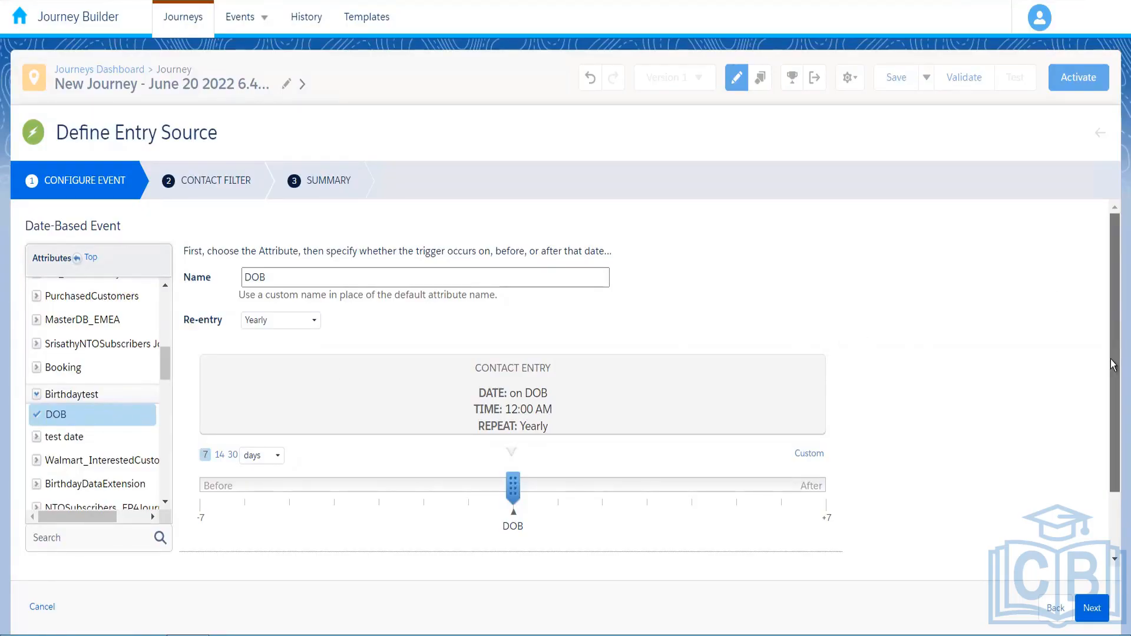
{"action": "left_click_drag", "start_coordinate": [1116, 316], "coordinate": [1113, 338]}
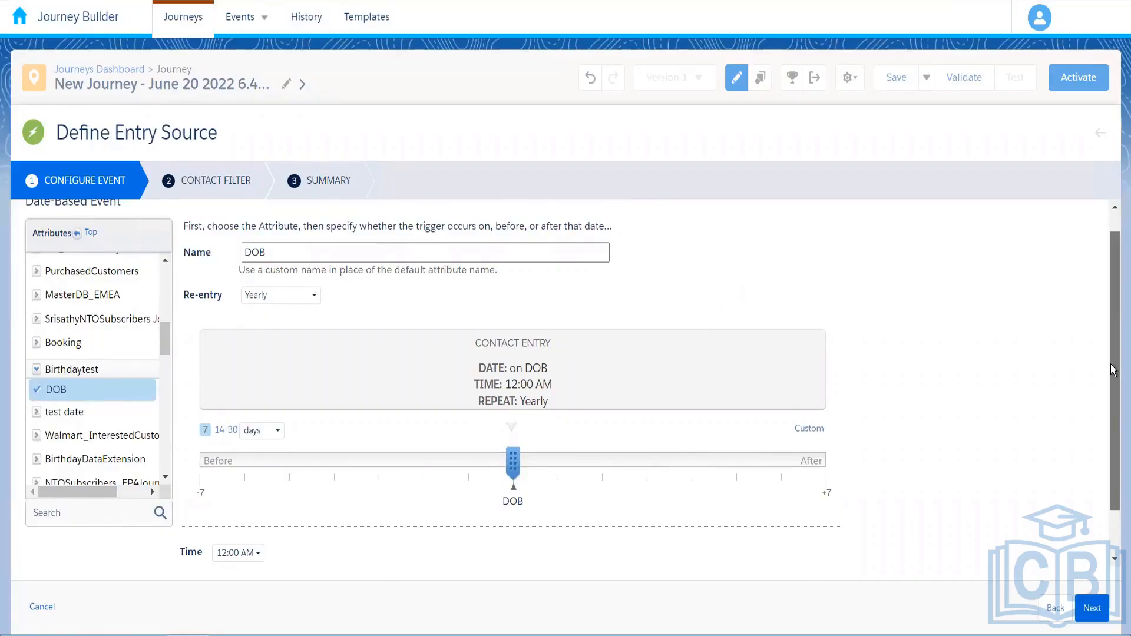
{"action": "scroll", "coordinate": [1114, 353], "scroll_direction": "down", "scroll_amount": 1}
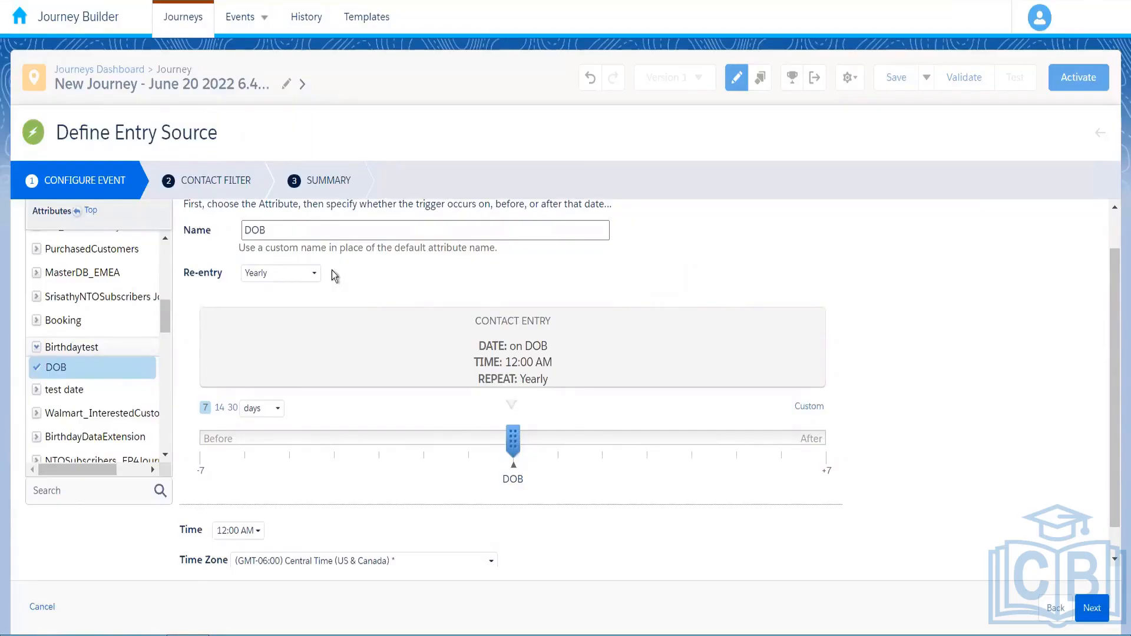
{"action": "left_click", "coordinate": [287, 274]}
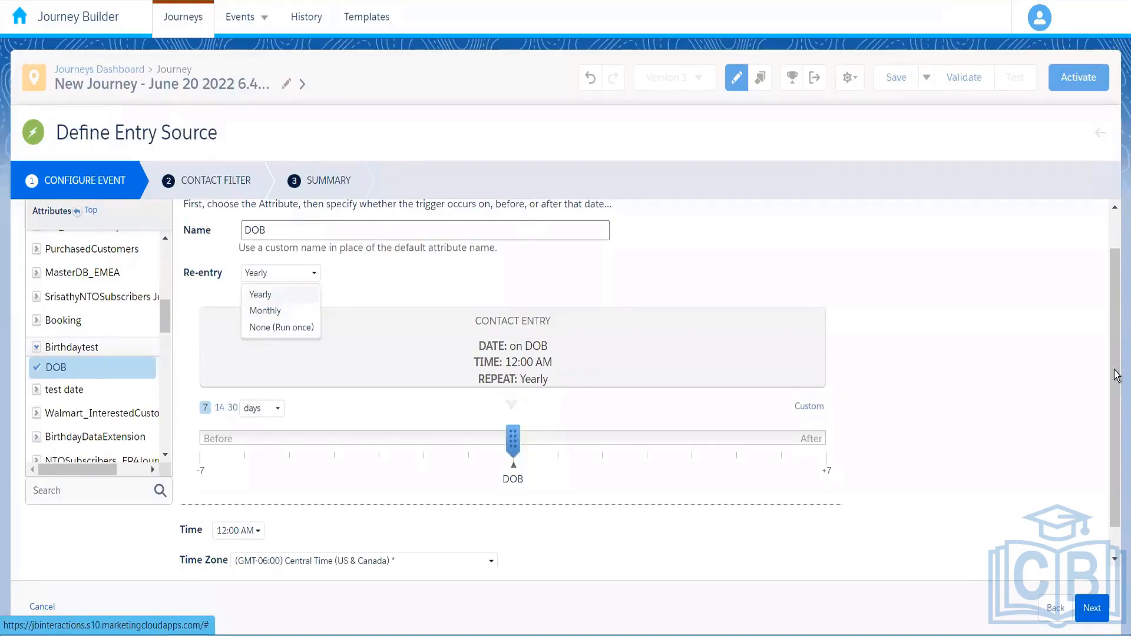
{"action": "scroll", "coordinate": [1116, 390], "scroll_direction": "up", "scroll_amount": 2}
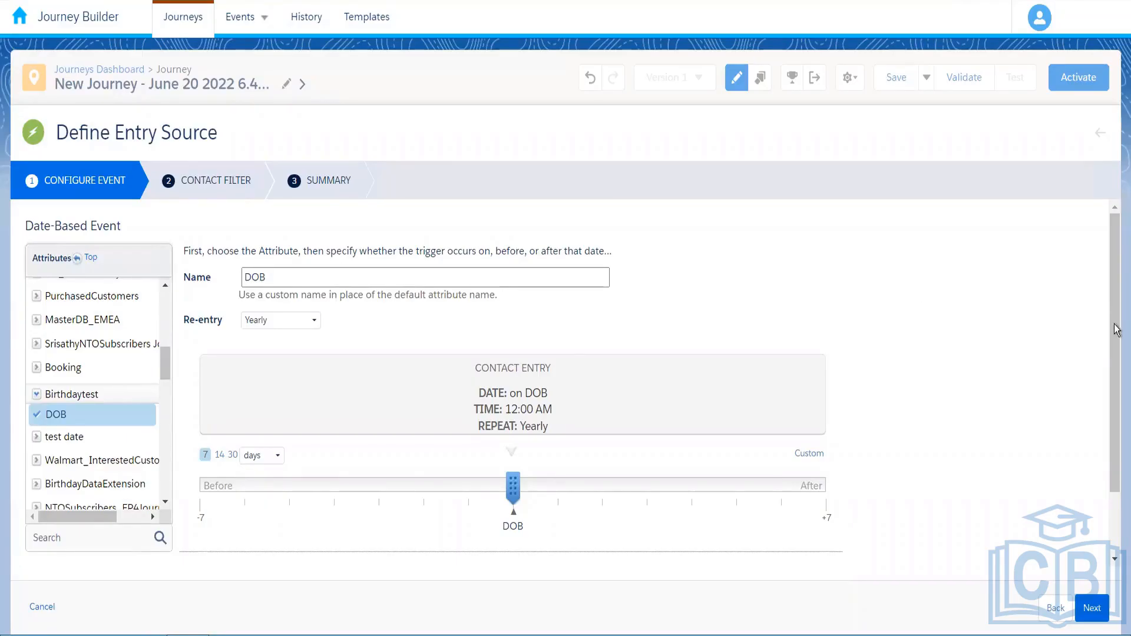
Shift the yearly DOB entry date to 7 days before DOB
{"action": "left_click_drag", "start_coordinate": [1115, 356], "coordinate": [1116, 384]}
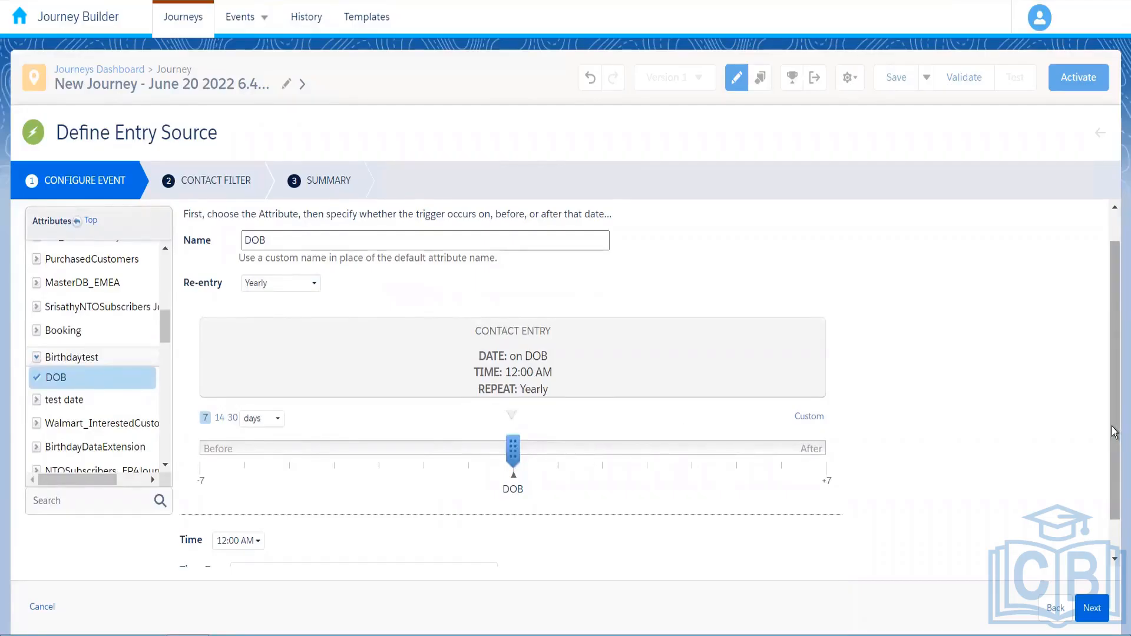
{"action": "scroll", "coordinate": [865, 463], "scroll_direction": "down", "scroll_amount": 2}
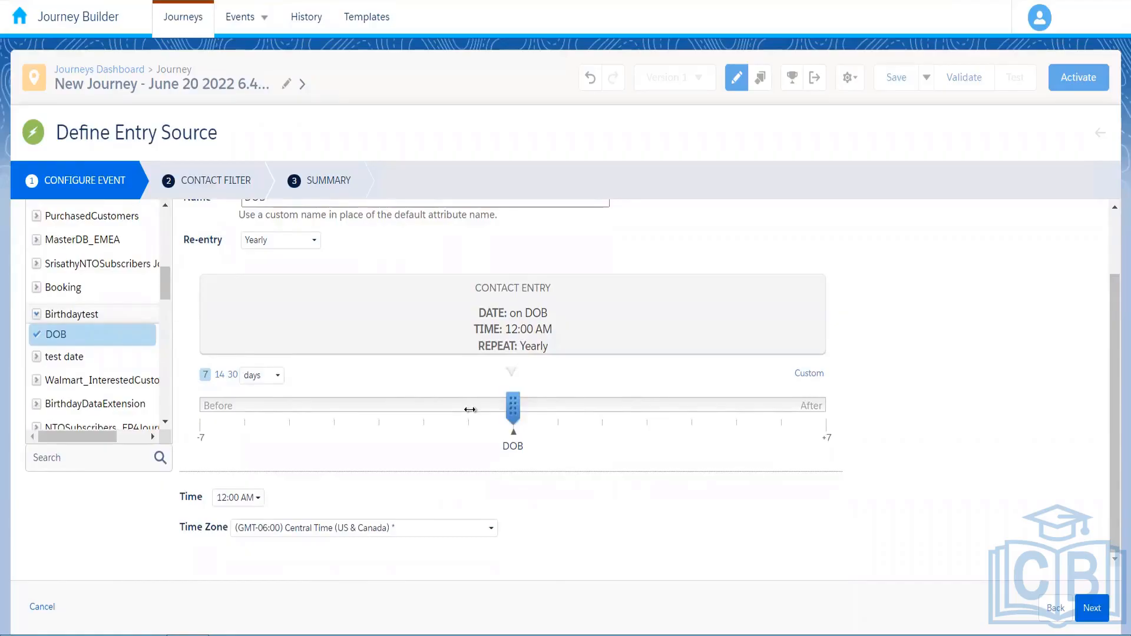
{"action": "left_click_drag", "start_coordinate": [513, 407], "coordinate": [470, 409]}
{"action": "left_click", "coordinate": [211, 436]}
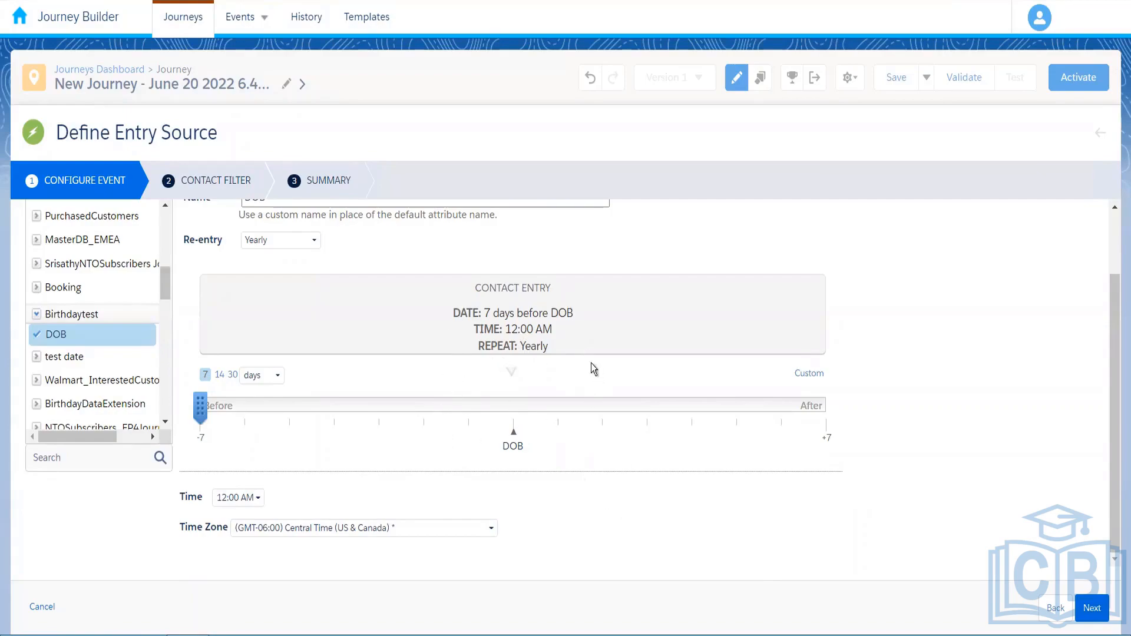
Skip the Contact Filter and advance the Birthdaytest entry event to its Summary
{"action": "left_click", "coordinate": [1091, 615]}
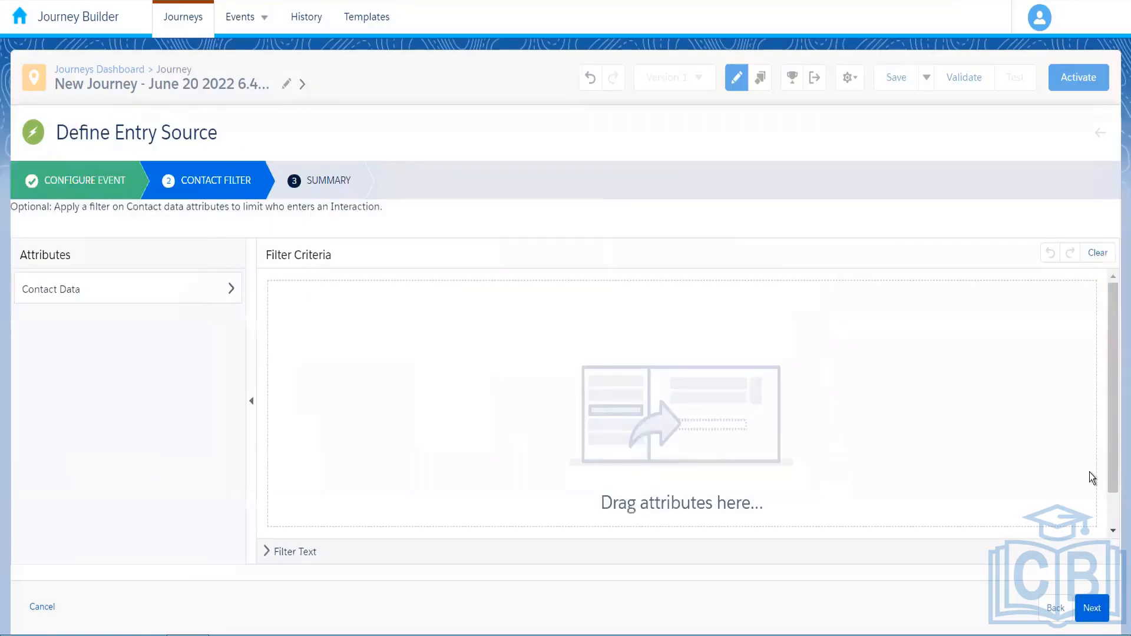
{"action": "left_click", "coordinate": [1092, 615]}
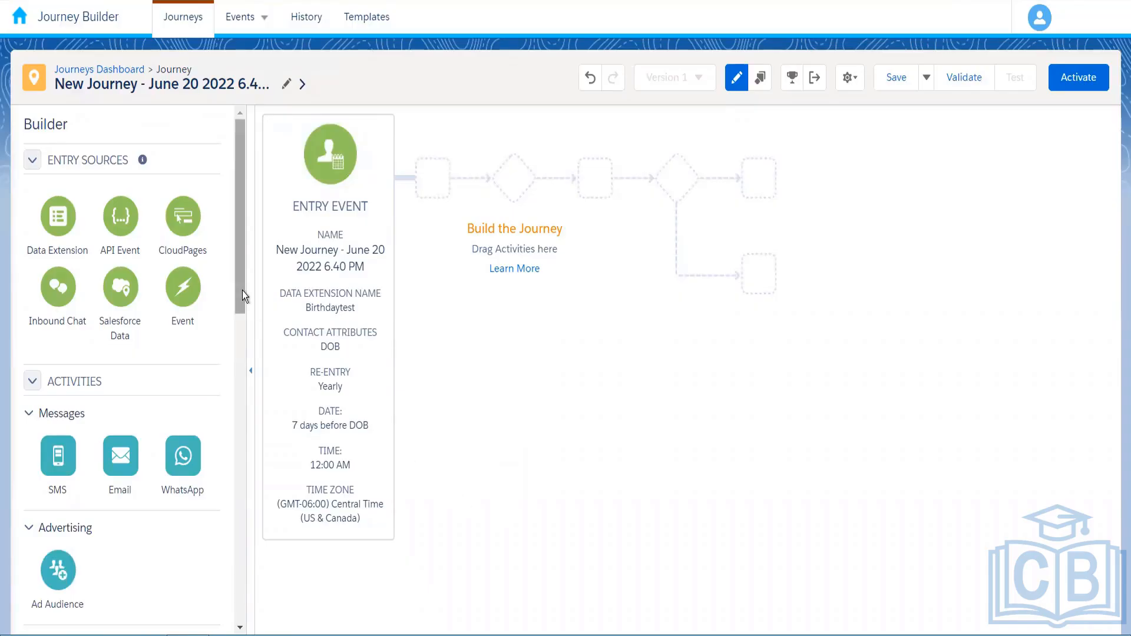
Scroll and drag through the Activities palette to browse the available activities
{"action": "left_click_drag", "start_coordinate": [242, 291], "coordinate": [244, 397]}
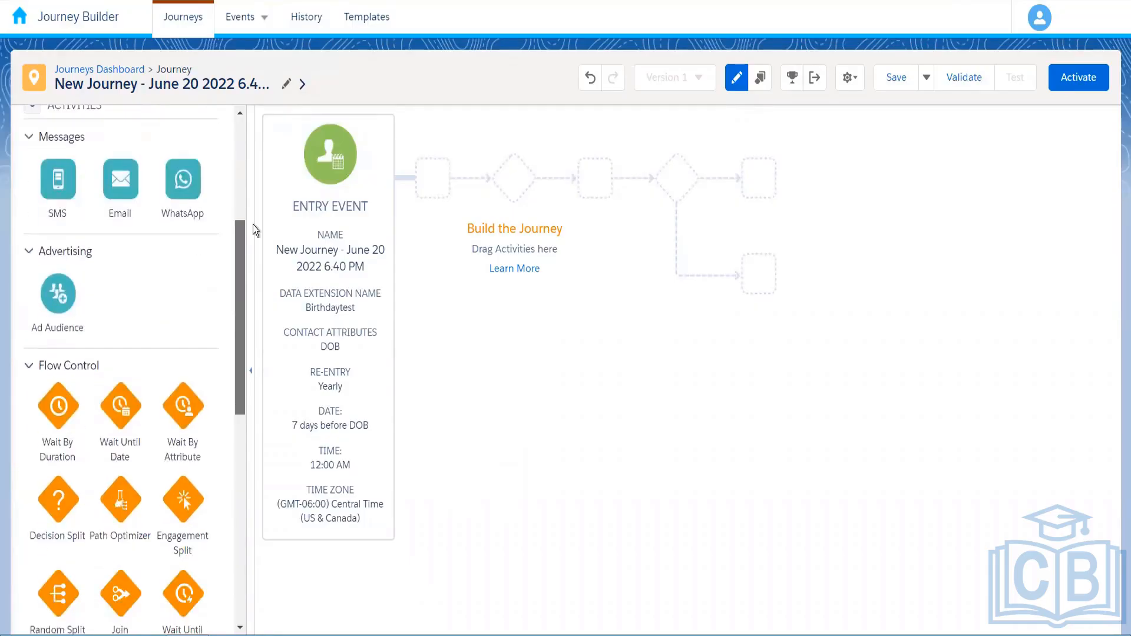
{"action": "scroll", "coordinate": [242, 249], "scroll_direction": "up", "scroll_amount": 3}
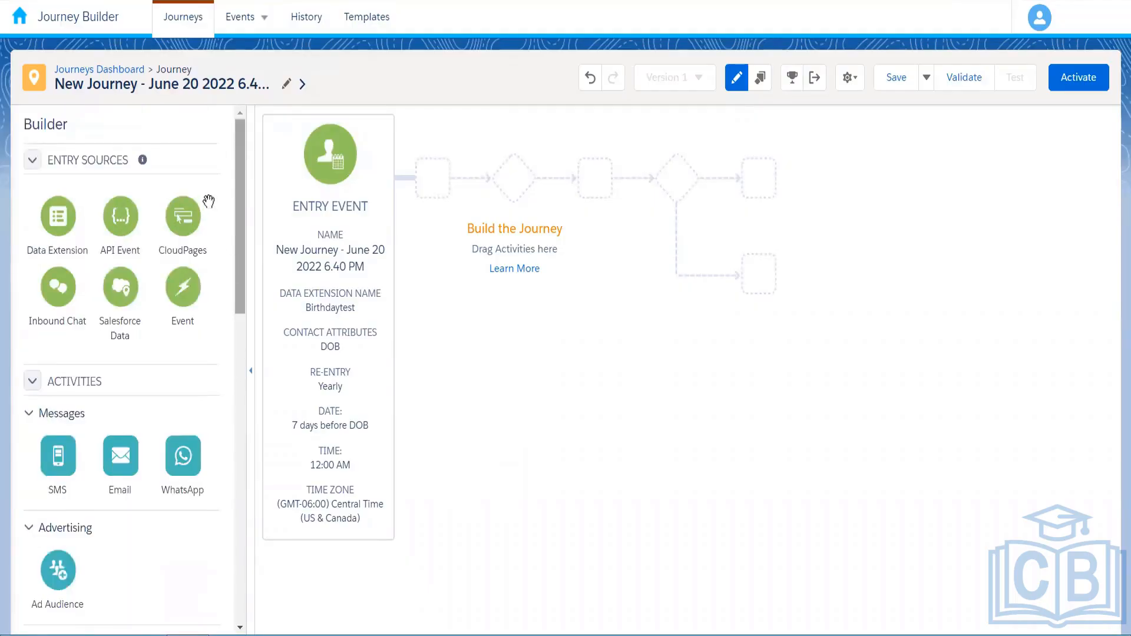
{"action": "scroll", "coordinate": [231, 238], "scroll_direction": "down", "scroll_amount": 1}
{"action": "left_click_drag", "start_coordinate": [229, 232], "coordinate": [243, 235]}
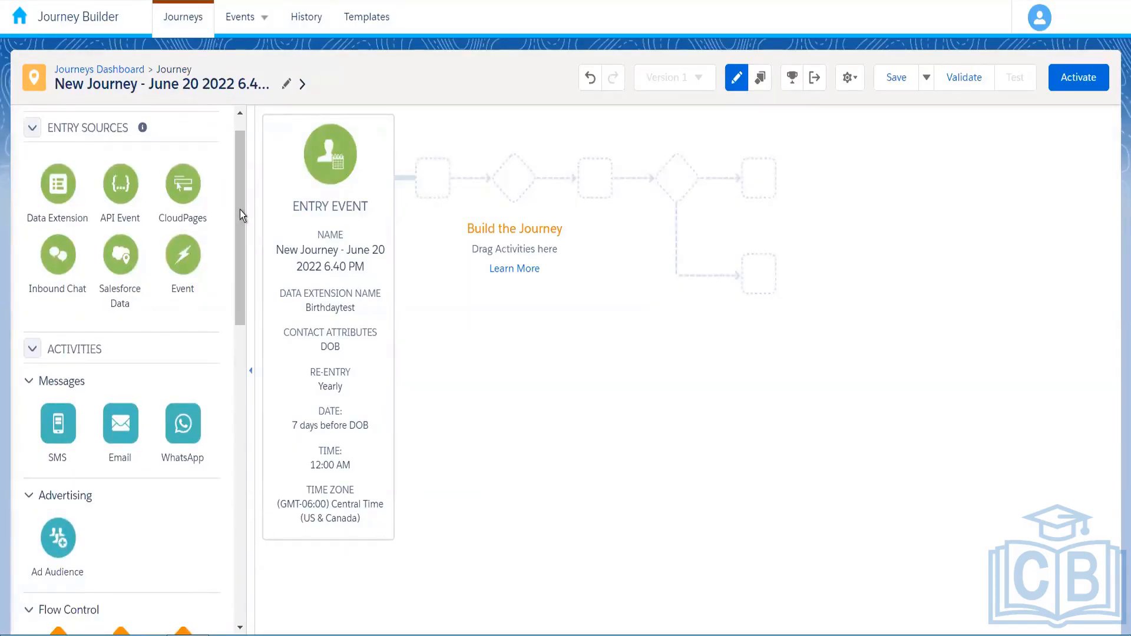
{"action": "left_click_drag", "start_coordinate": [239, 210], "coordinate": [239, 234]}
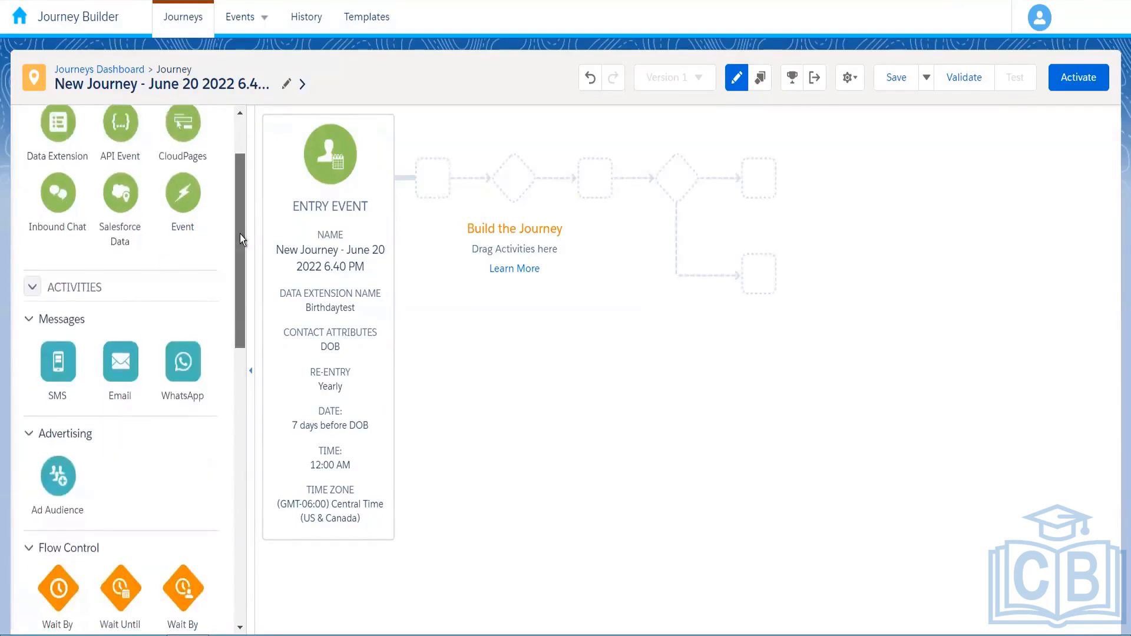
{"action": "scroll", "coordinate": [183, 354], "scroll_direction": "down", "scroll_amount": 2}
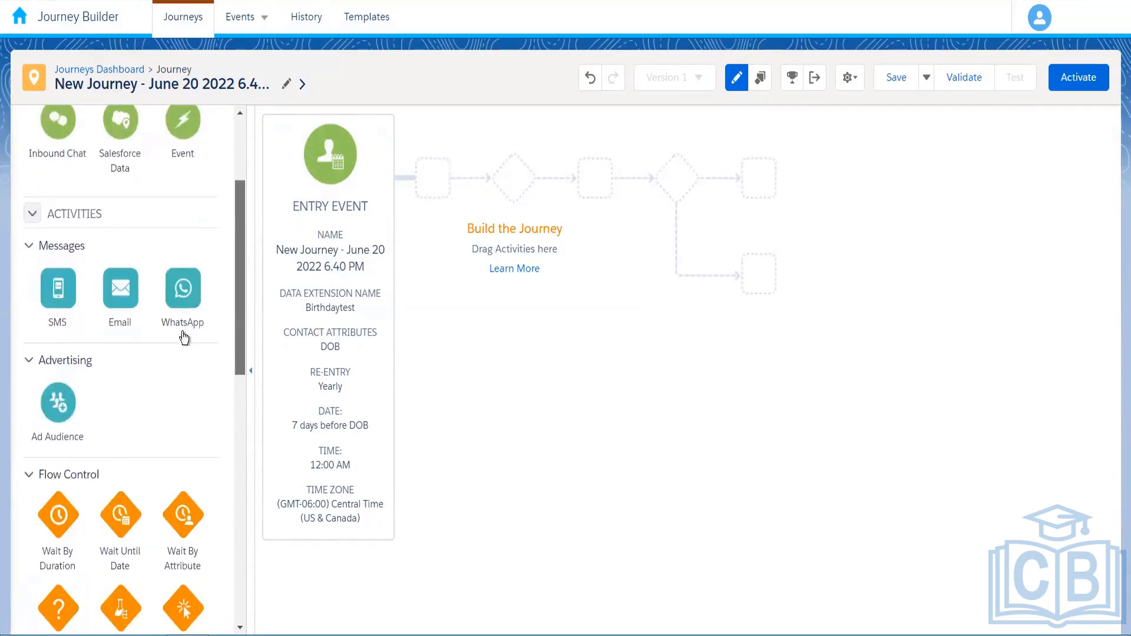
{"action": "left_click_drag", "start_coordinate": [238, 302], "coordinate": [238, 320]}
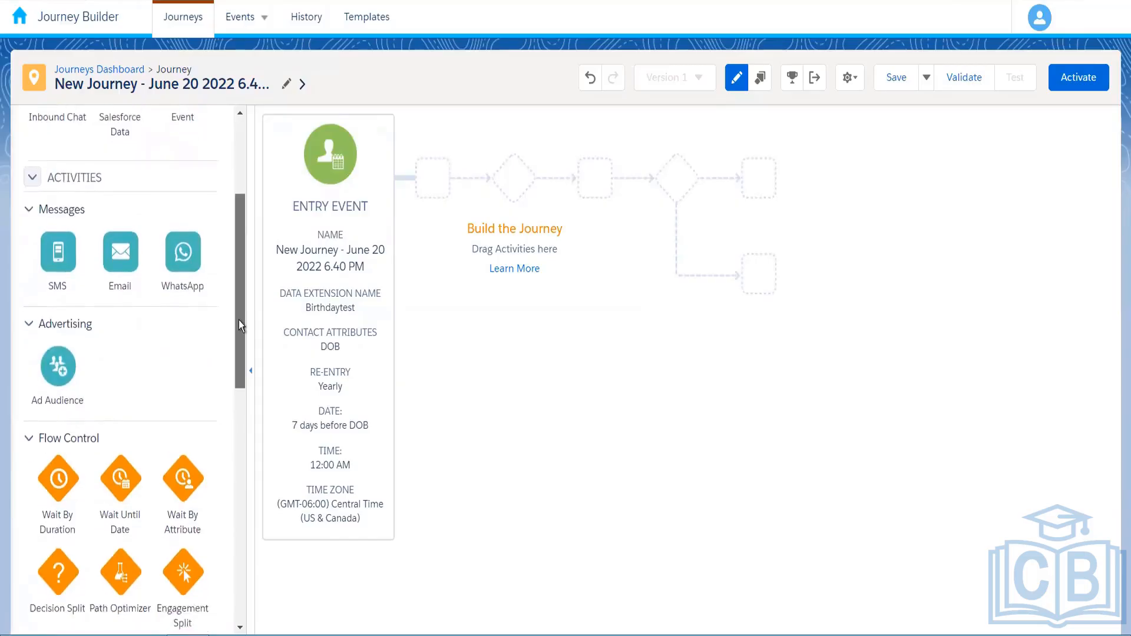
Collapse the Messages, Advertising, Flow Control, Customer Updates and Sales & Service Cloud categories
{"action": "left_click", "coordinate": [30, 200]}
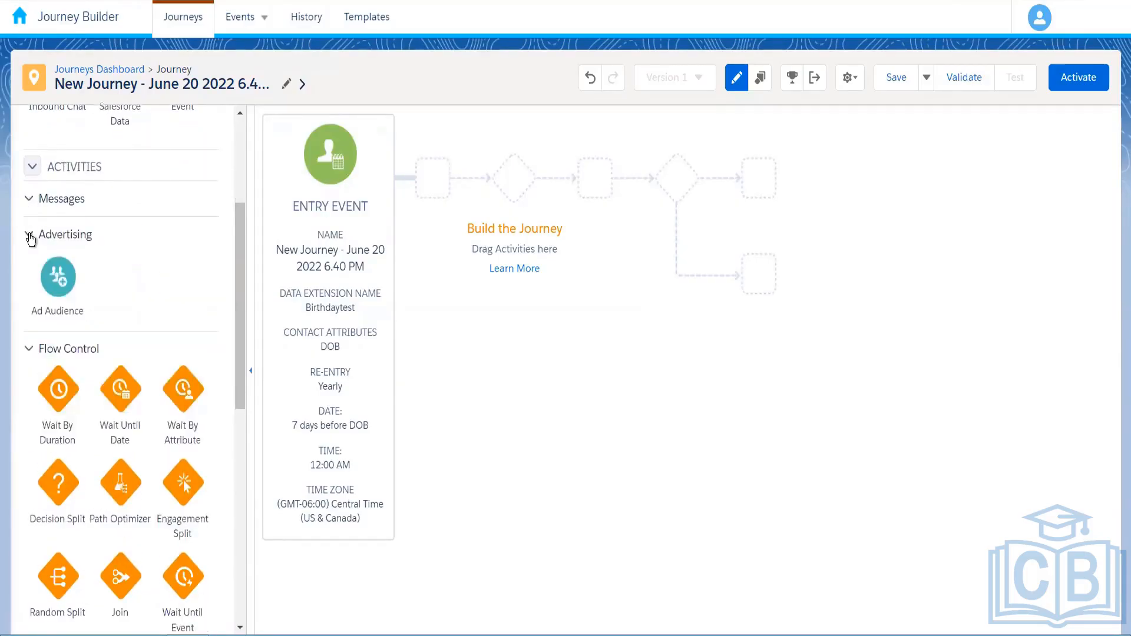
{"action": "left_click", "coordinate": [29, 236]}
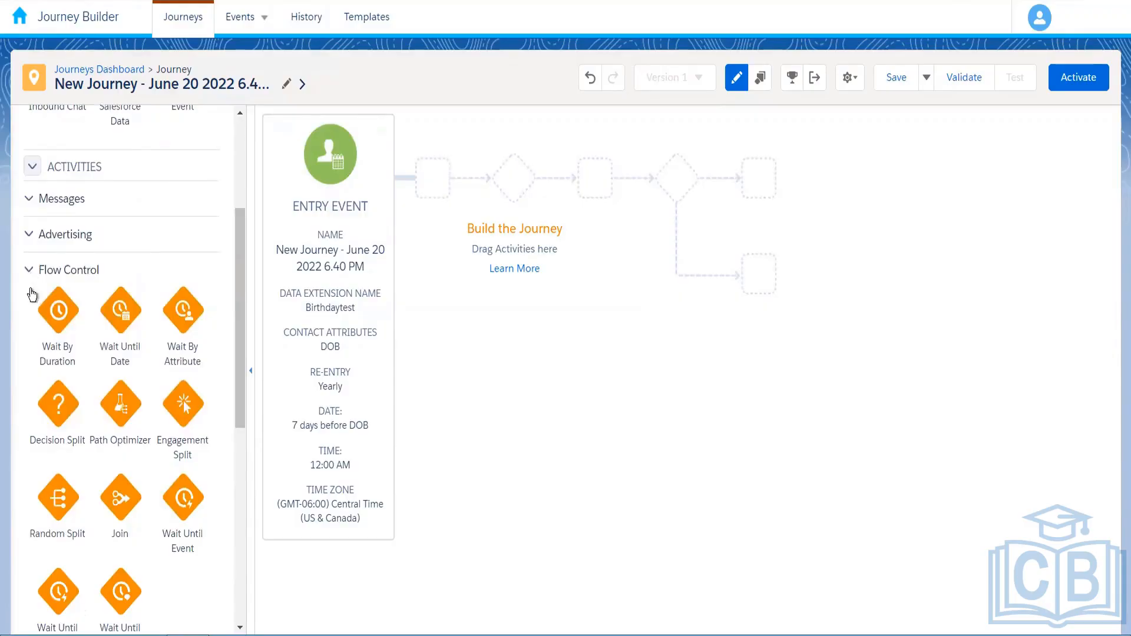
{"action": "left_click", "coordinate": [29, 277]}
{"action": "left_click", "coordinate": [29, 305]}
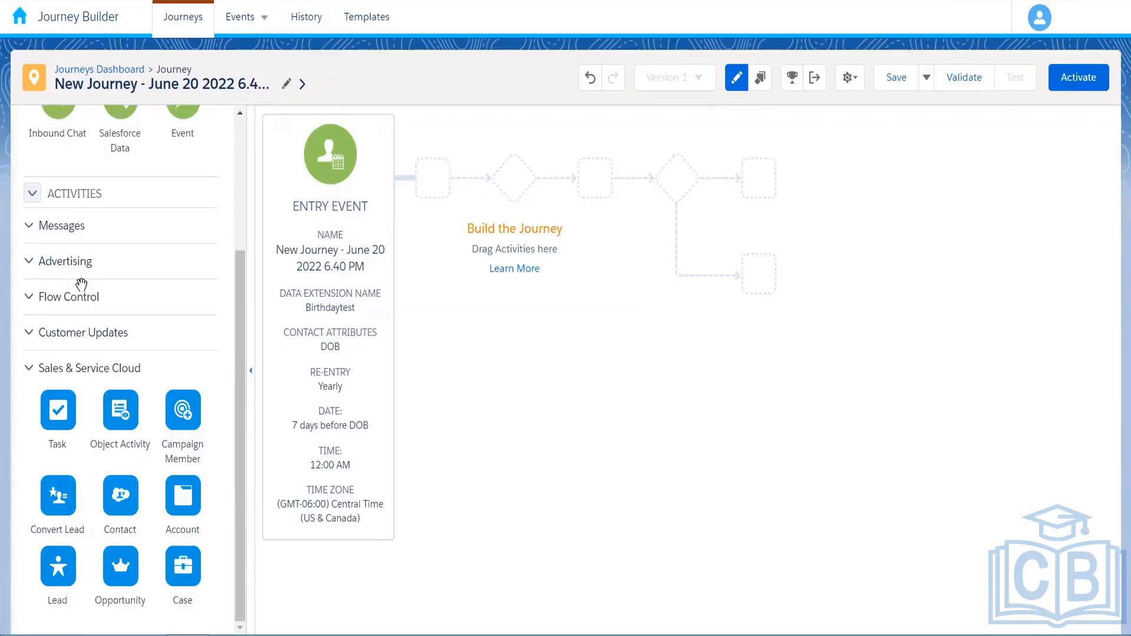
{"action": "left_click", "coordinate": [116, 369]}
Re-expand Messages and Advertising, then place an SMS activity right after the entry event
{"action": "left_click", "coordinate": [220, 409]}
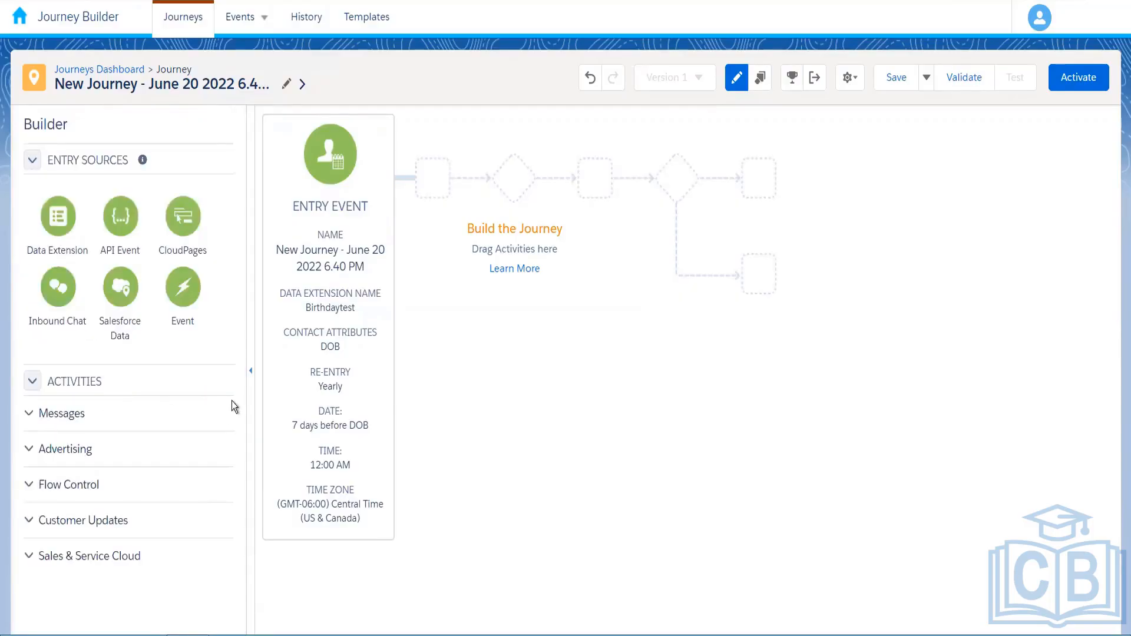
{"action": "left_click_drag", "start_coordinate": [239, 399], "coordinate": [80, 446]}
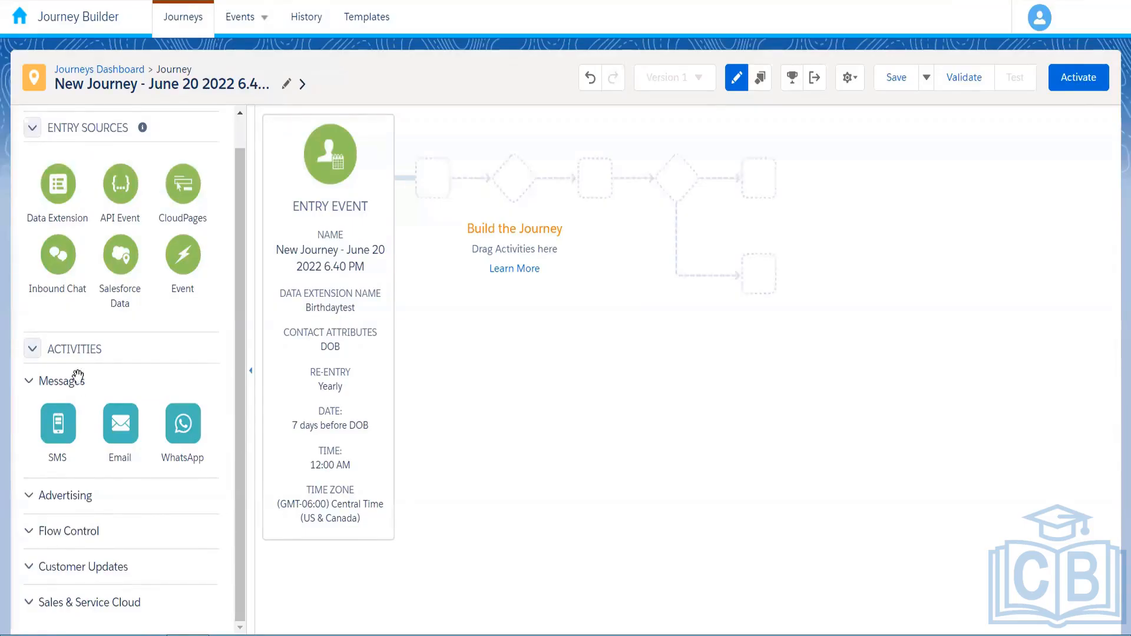
{"action": "left_click", "coordinate": [29, 496]}
{"action": "left_click_drag", "start_coordinate": [240, 424], "coordinate": [240, 486]}
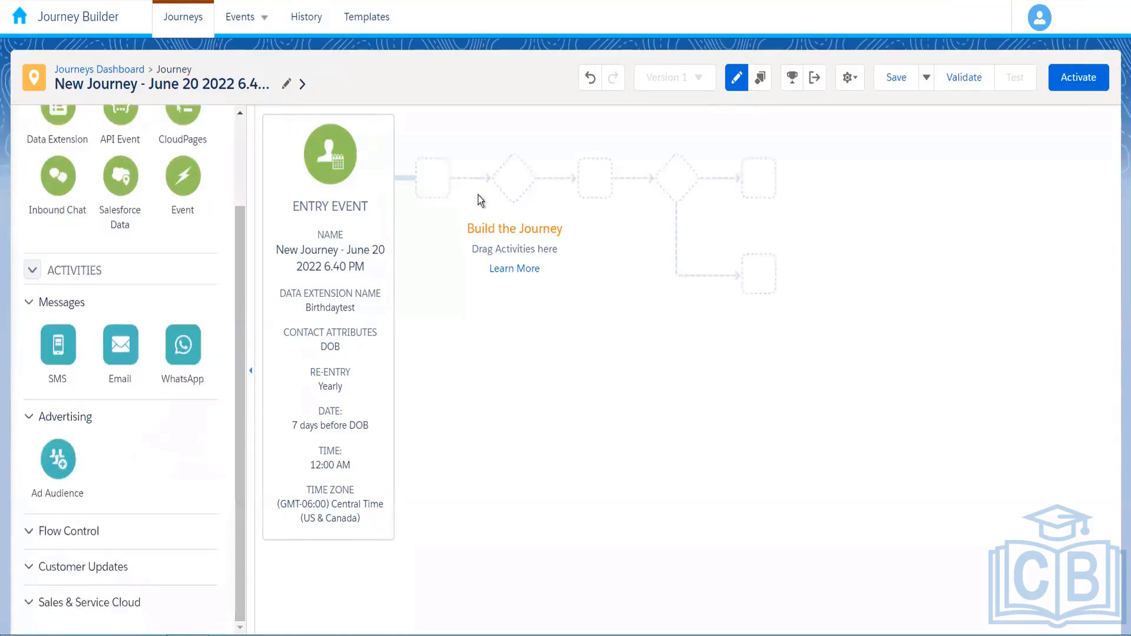
{"action": "left_click_drag", "start_coordinate": [516, 198], "coordinate": [441, 194]}
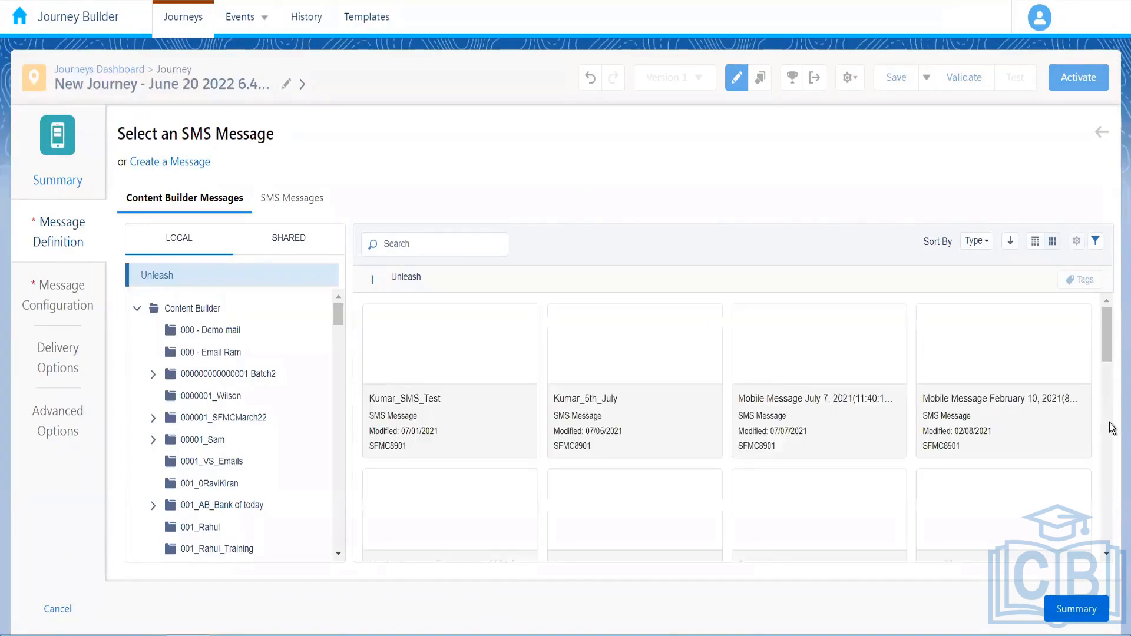
Scroll the SMS message grid and move to the Message Configuration step for Bank Transaction Alert SMS
{"action": "scroll", "coordinate": [1110, 448], "scroll_direction": "down", "scroll_amount": 1}
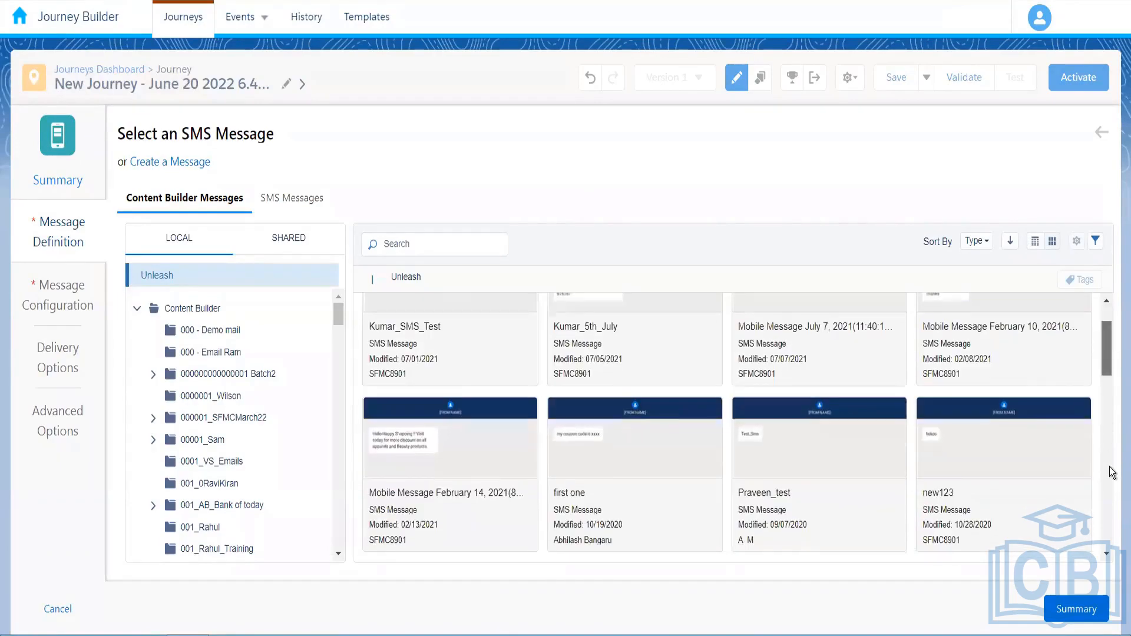
{"action": "scroll", "coordinate": [1109, 467], "scroll_direction": "down", "scroll_amount": 3}
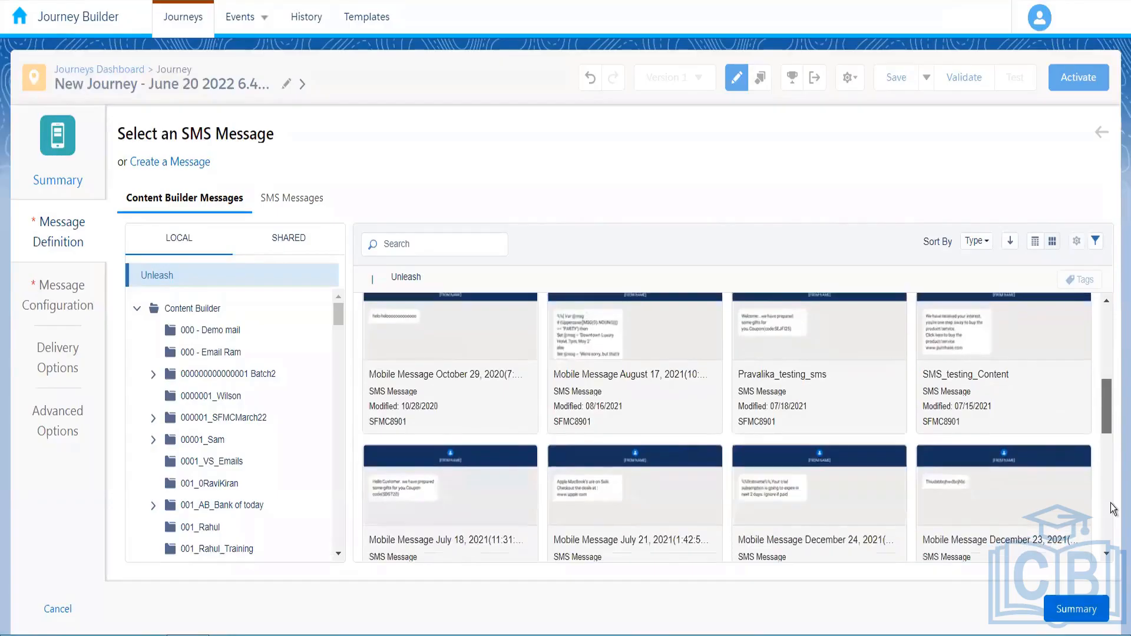
{"action": "scroll", "coordinate": [1112, 508], "scroll_direction": "down", "scroll_amount": 3}
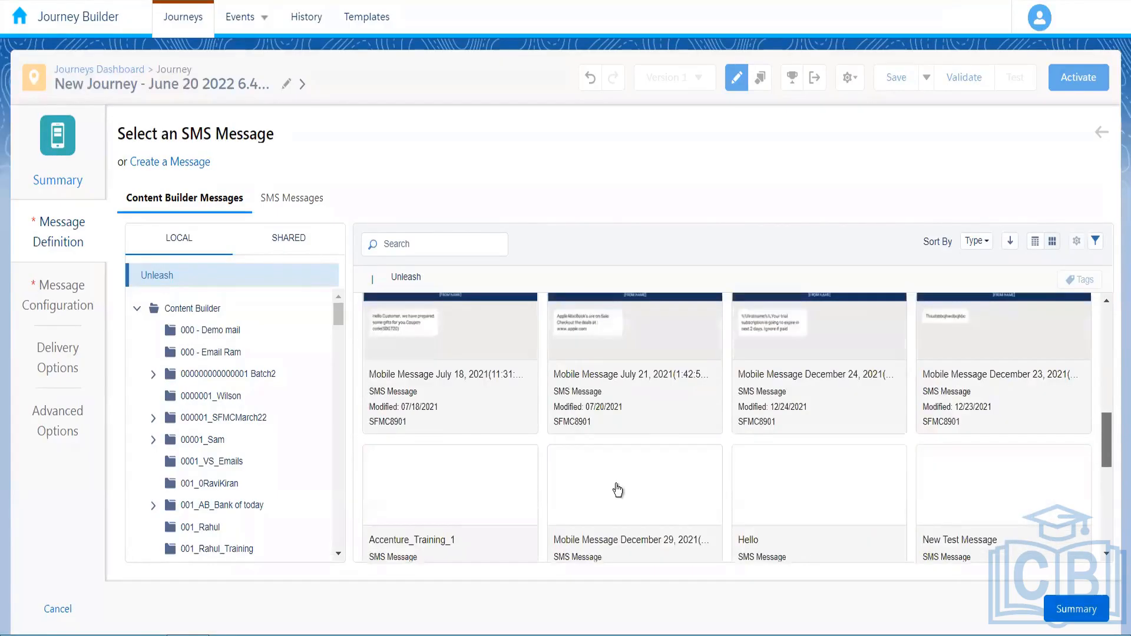
{"action": "scroll", "coordinate": [833, 510], "scroll_direction": "down", "scroll_amount": 3}
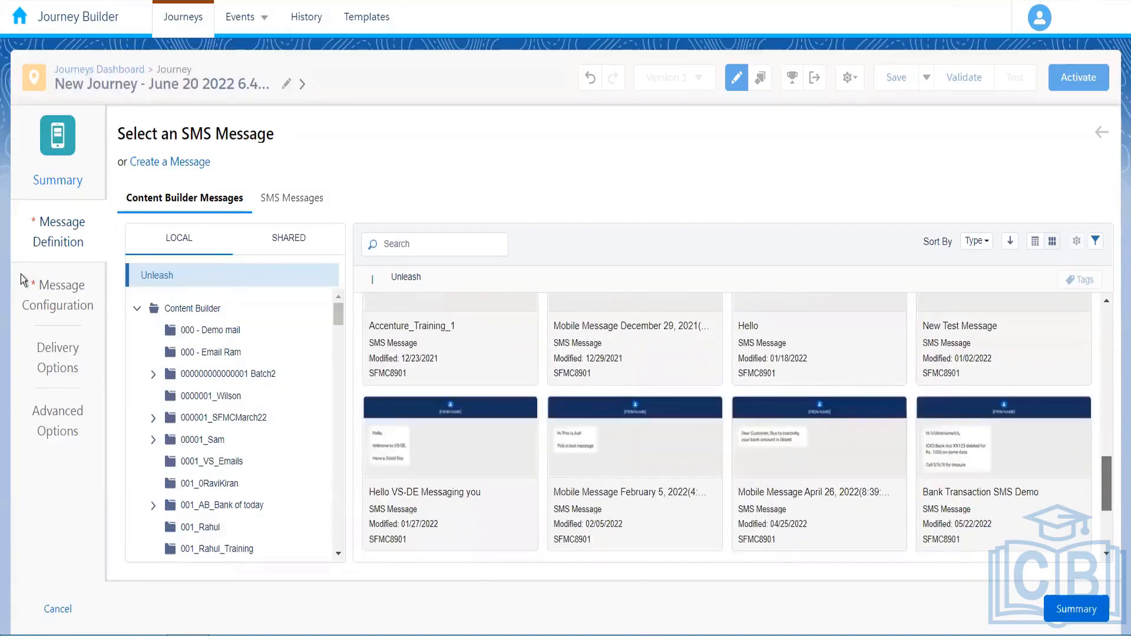
{"action": "left_click", "coordinate": [20, 274]}
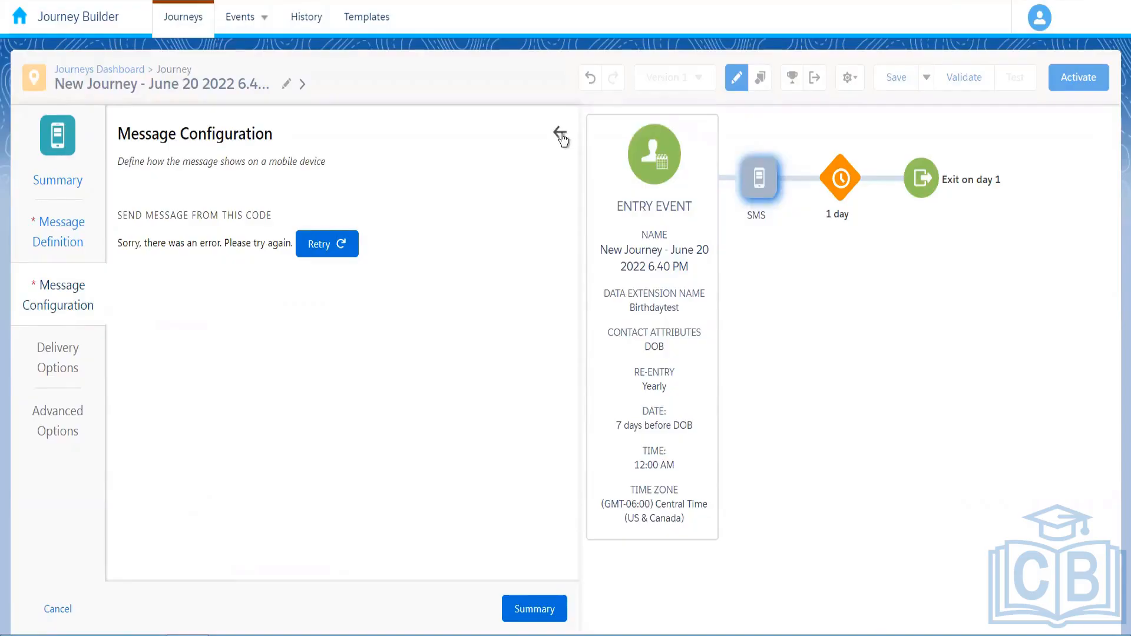
Go back to the Send SMS Activity Summary and scroll through it
{"action": "left_click", "coordinate": [563, 139]}
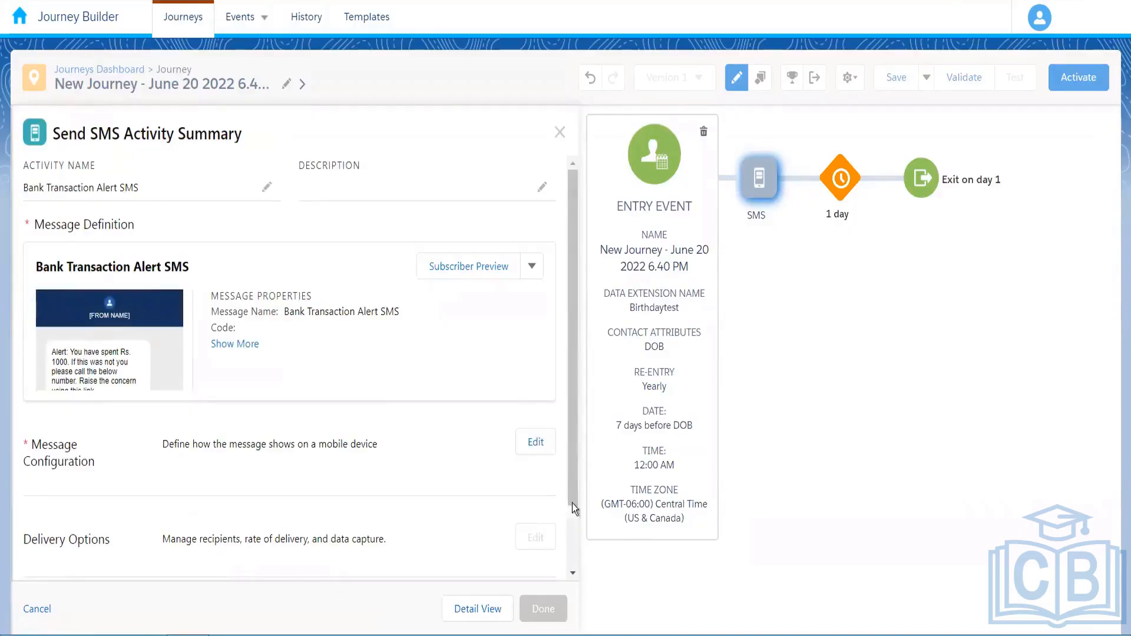
{"action": "scroll", "coordinate": [295, 499], "scroll_direction": "down", "scroll_amount": 2}
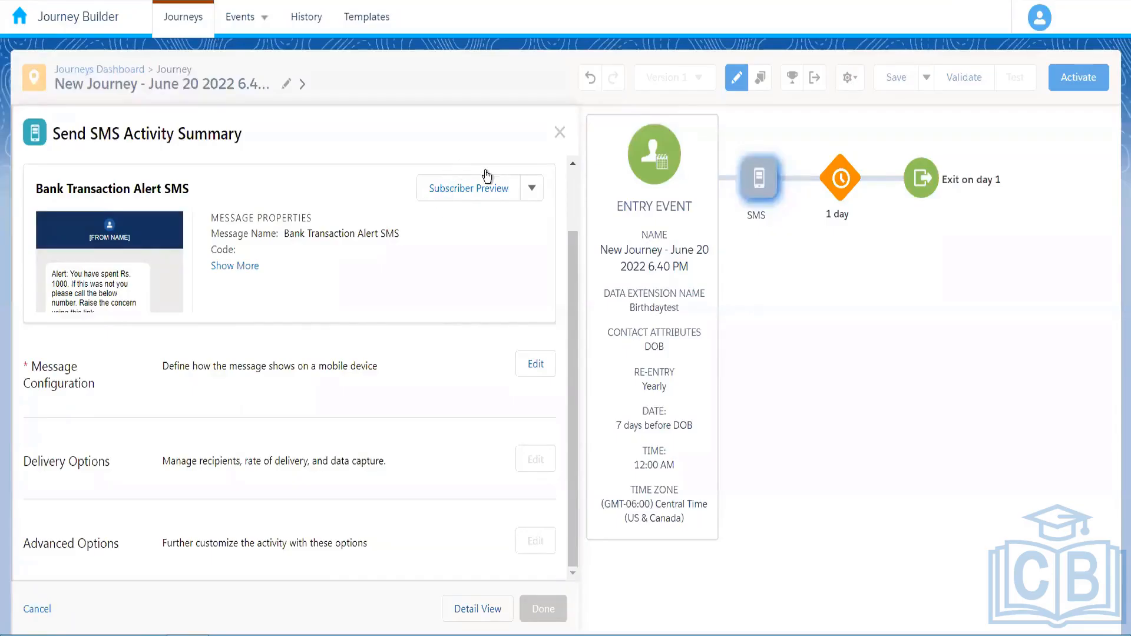
Close the SMS summary and delete the SMS activity from the canvas
{"action": "left_click", "coordinate": [560, 133]}
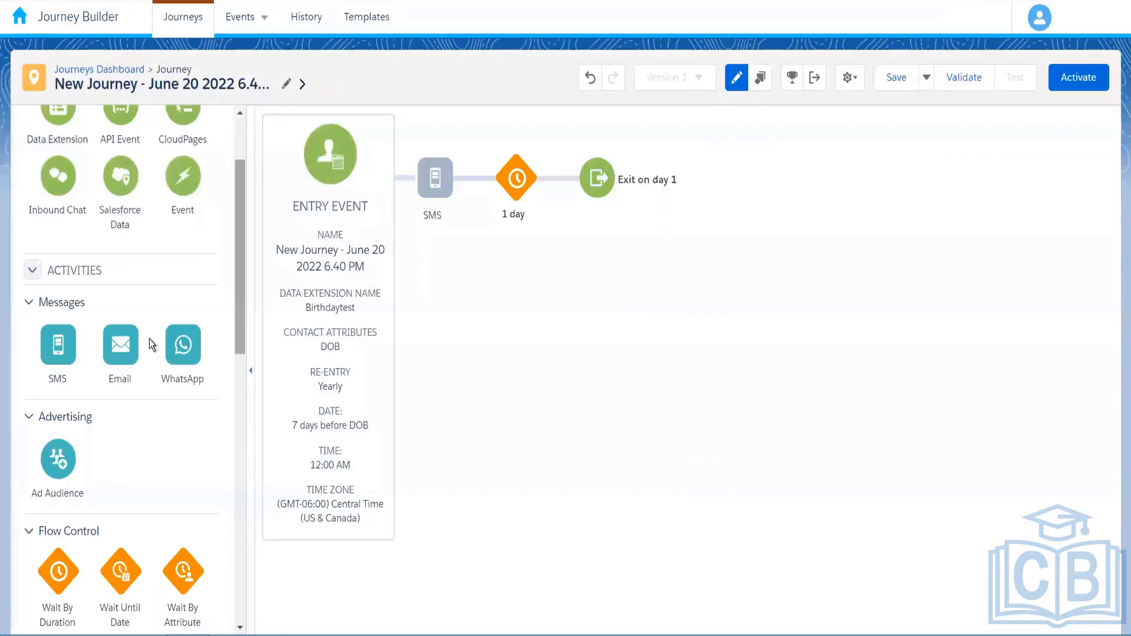
{"action": "left_click", "coordinate": [458, 156]}
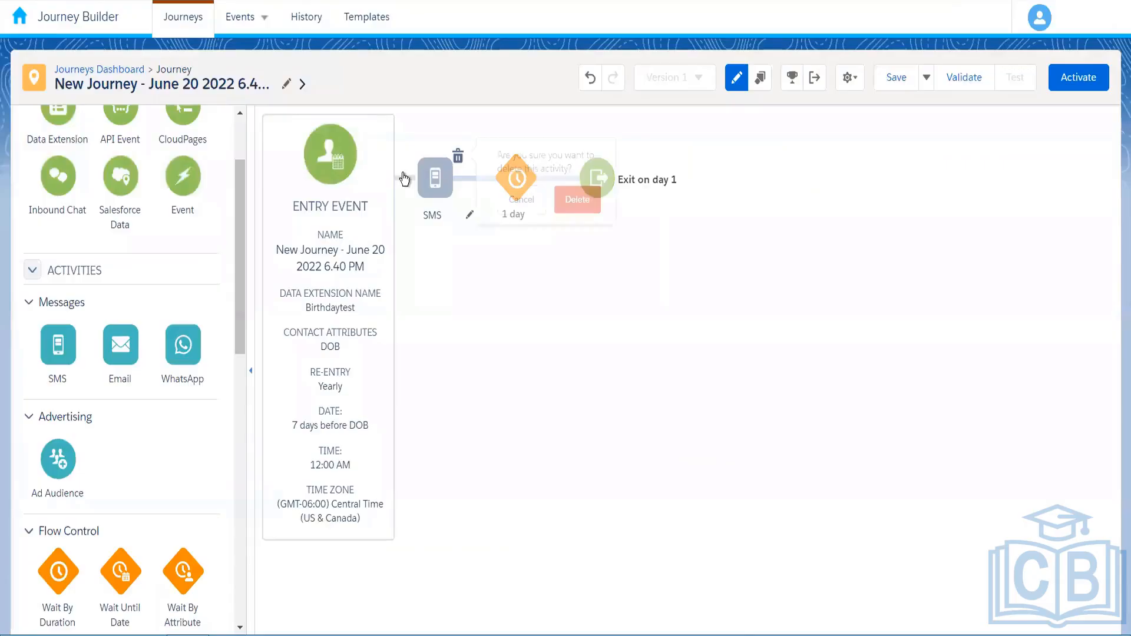
{"action": "left_click", "coordinate": [578, 200]}
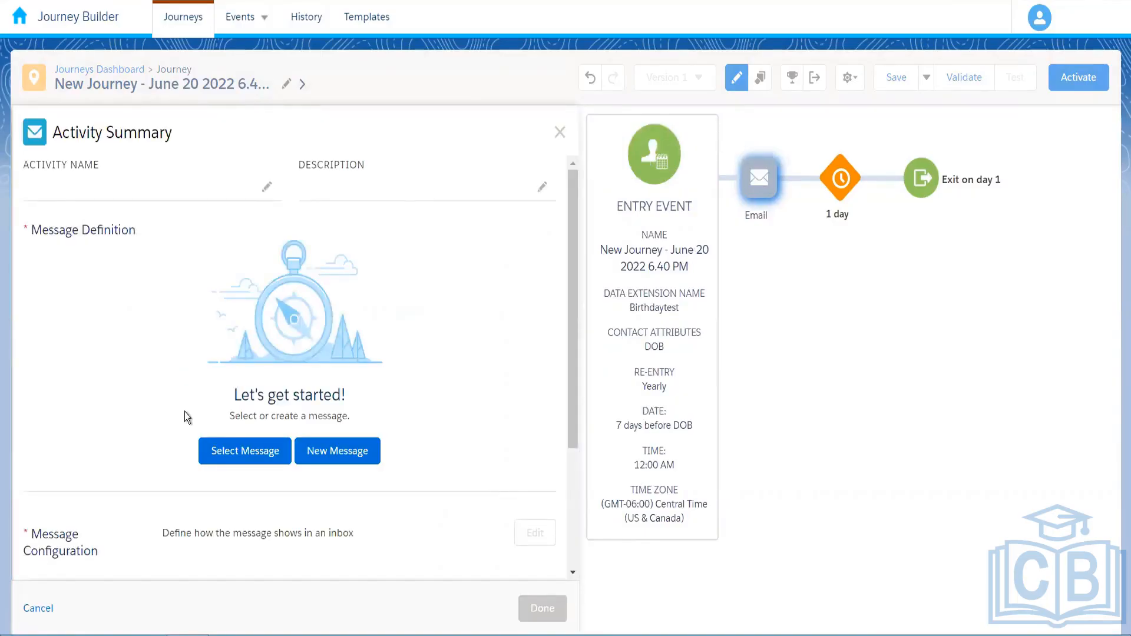
Start selecting an existing email and browse the Content Builder email folders
{"action": "left_click", "coordinate": [245, 460]}
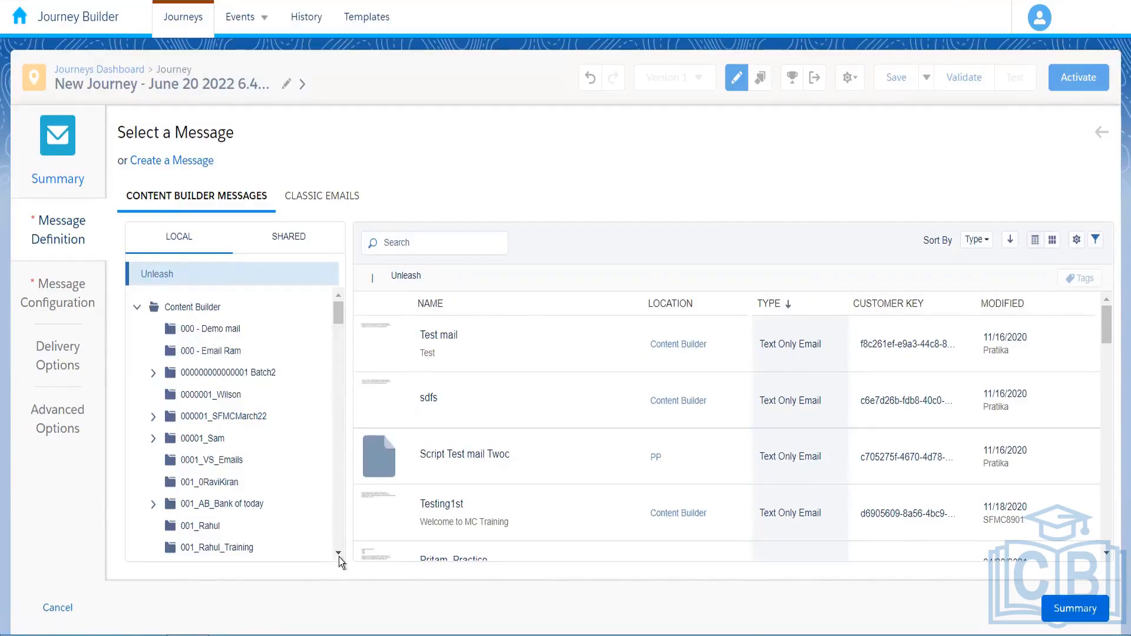
{"action": "scroll", "coordinate": [236, 496], "scroll_direction": "down", "scroll_amount": 3}
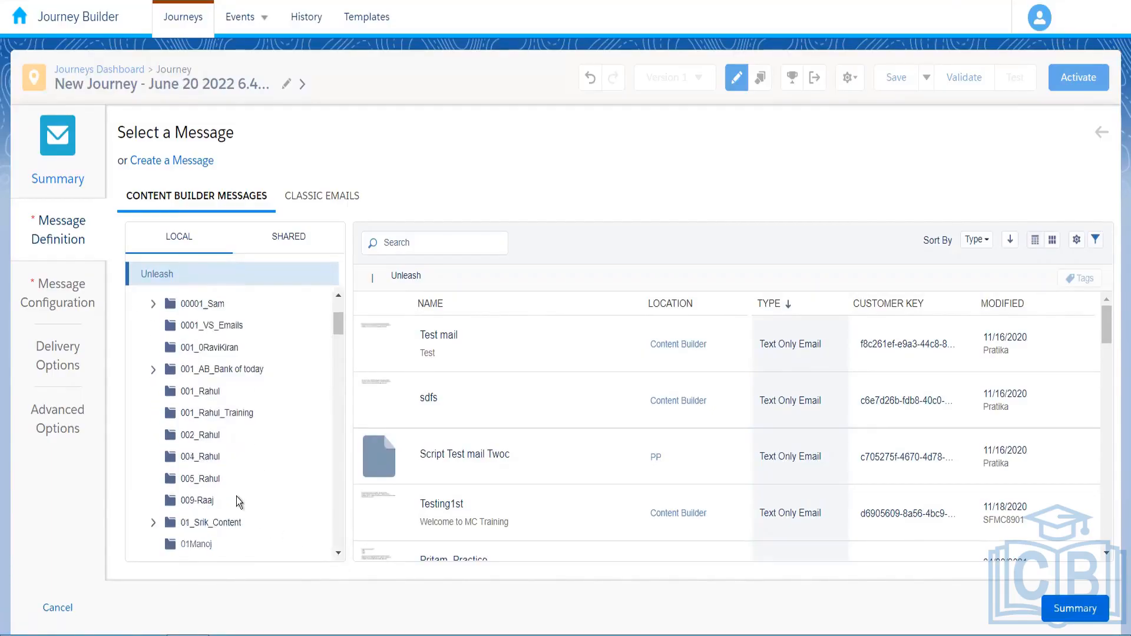
{"action": "left_click", "coordinate": [206, 459]}
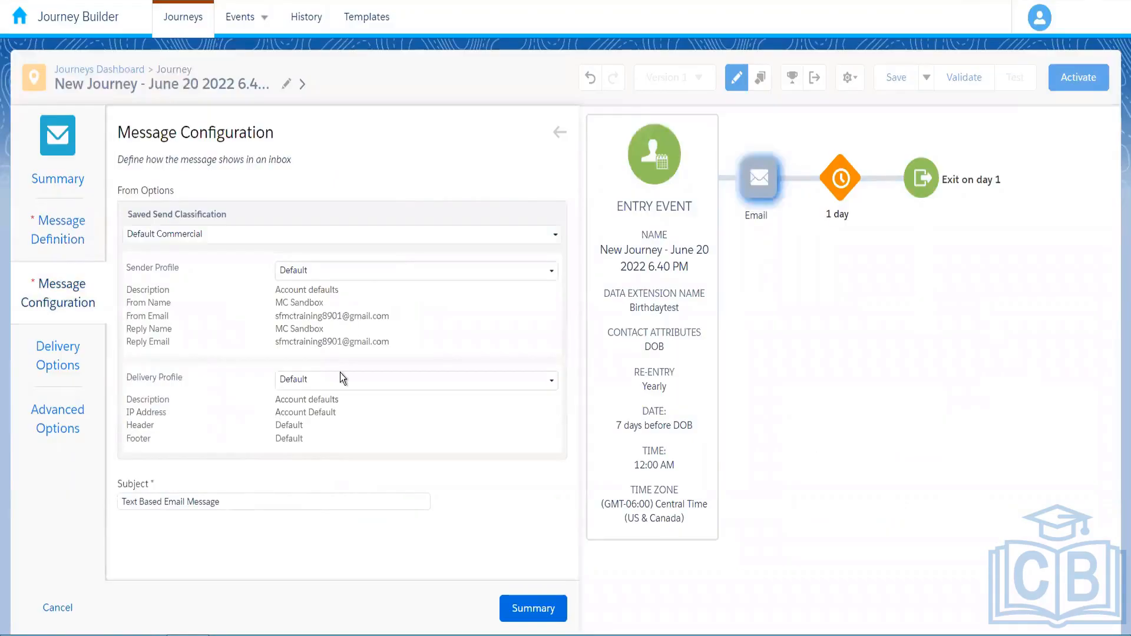
Review the email's Delivery Options and then its Advanced Options
{"action": "left_click", "coordinate": [90, 361]}
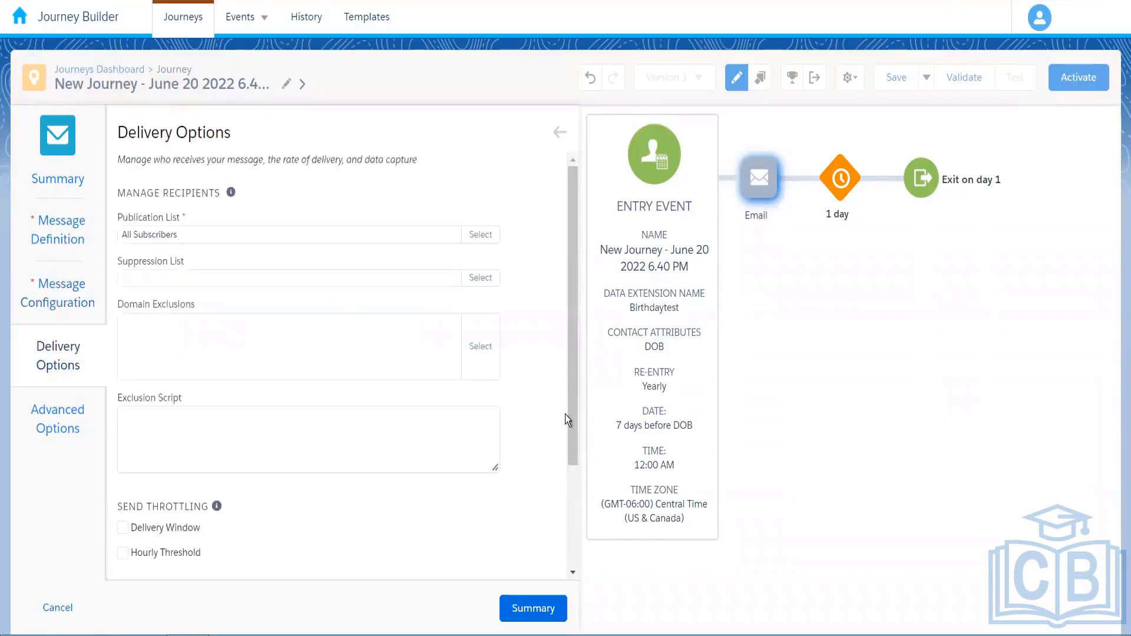
{"action": "scroll", "coordinate": [260, 444], "scroll_direction": "down", "scroll_amount": 3}
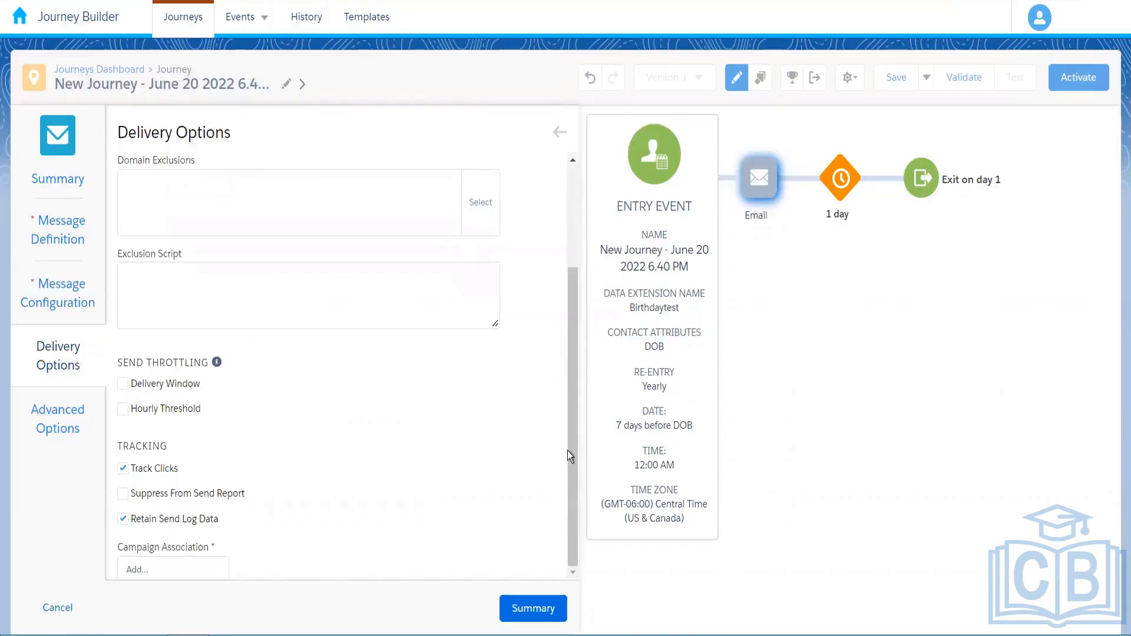
{"action": "scroll", "coordinate": [572, 423], "scroll_direction": "up", "scroll_amount": 1}
{"action": "left_click", "coordinate": [87, 429]}
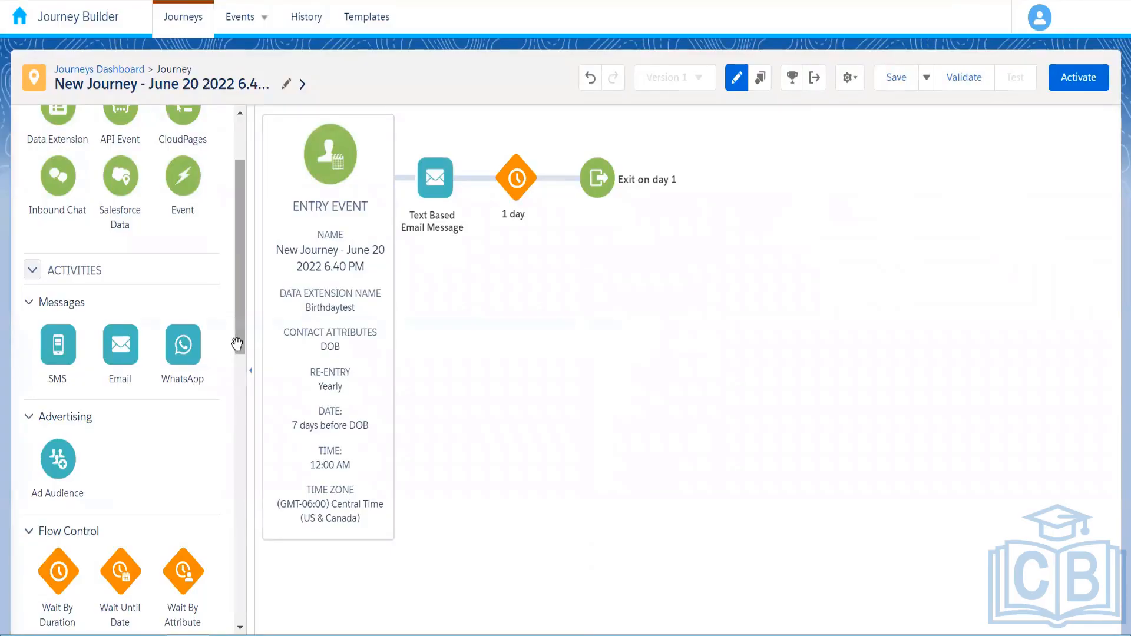
Drag a Decision Split from Flow Control onto the canvas right after the entry event
{"action": "scroll", "coordinate": [239, 424], "scroll_direction": "down", "scroll_amount": 5}
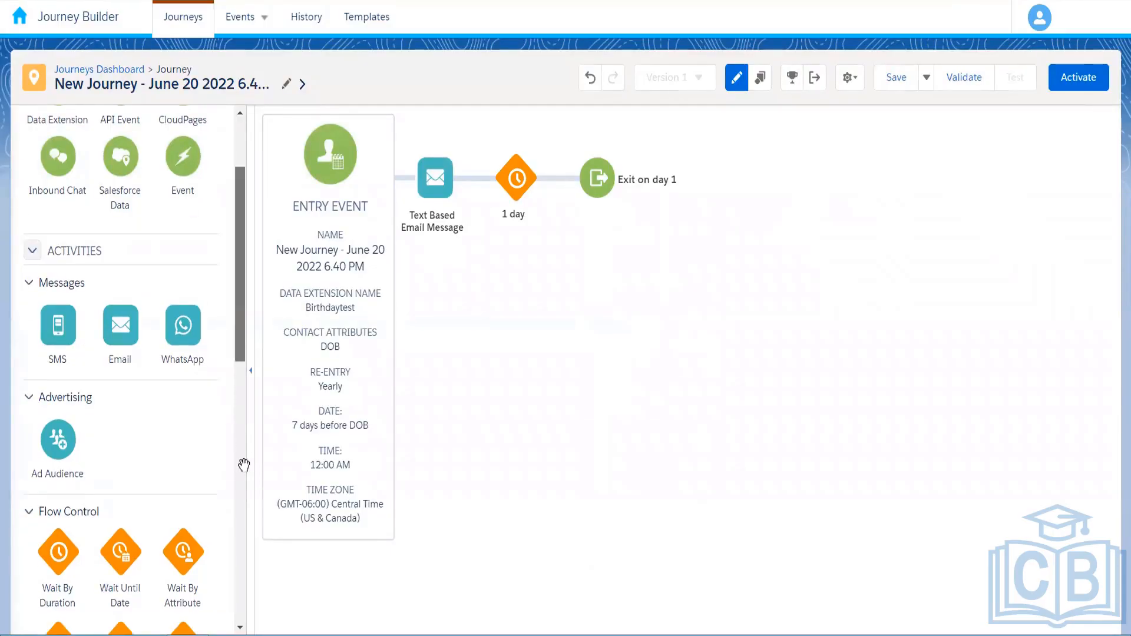
{"action": "scroll", "coordinate": [244, 465], "scroll_direction": "down", "scroll_amount": 1}
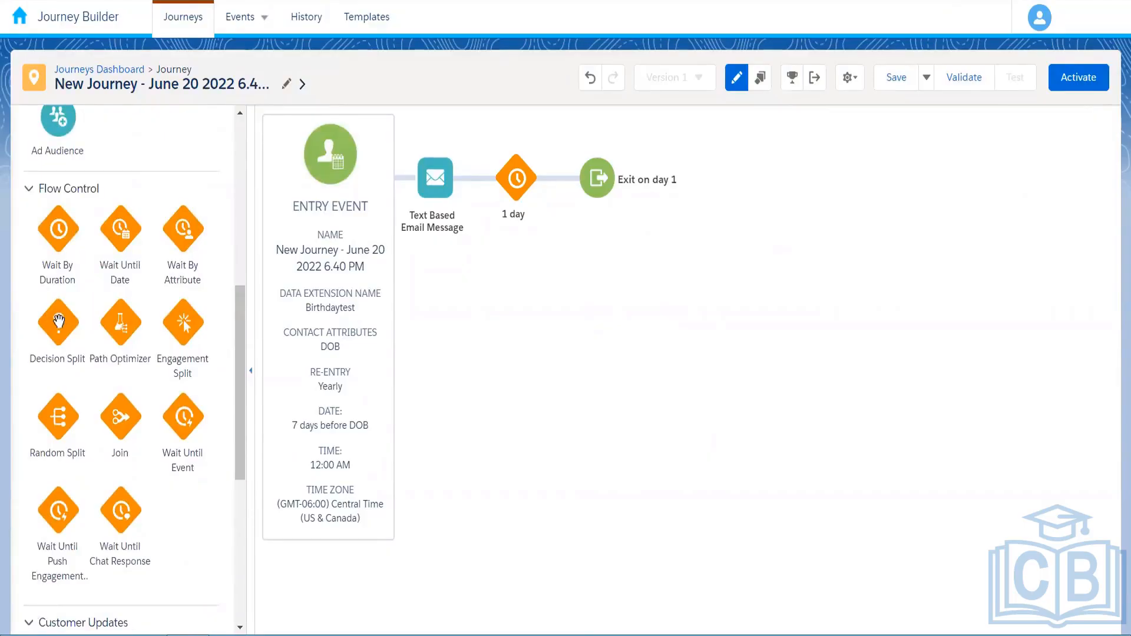
{"action": "left_click_drag", "start_coordinate": [59, 322], "coordinate": [425, 196]}
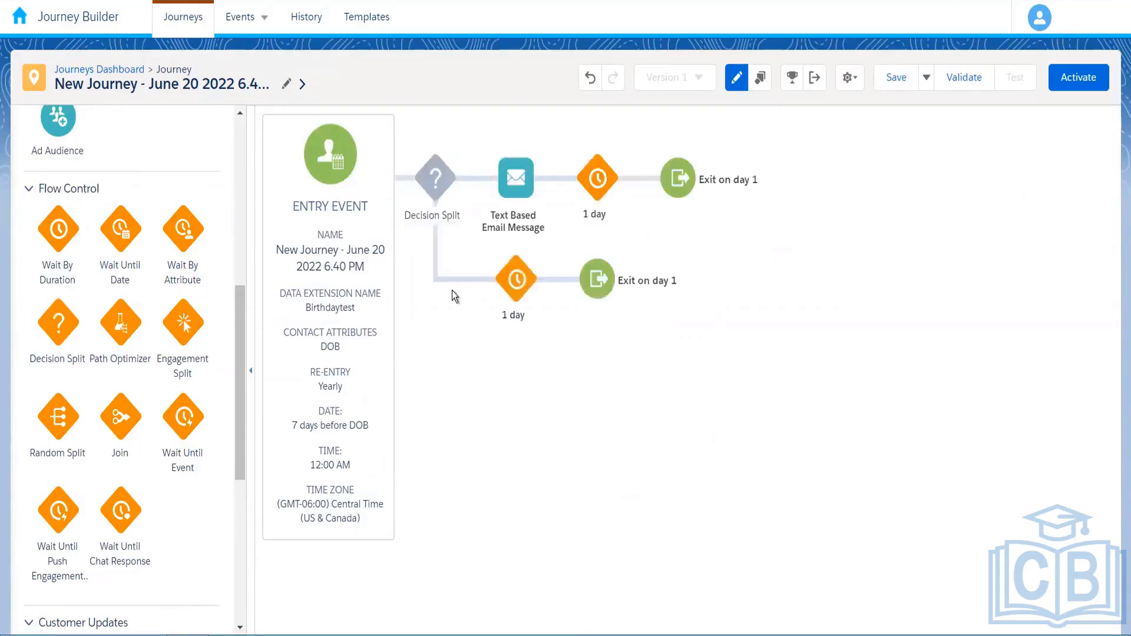
{"action": "mouse_move", "coordinate": [437, 188]}
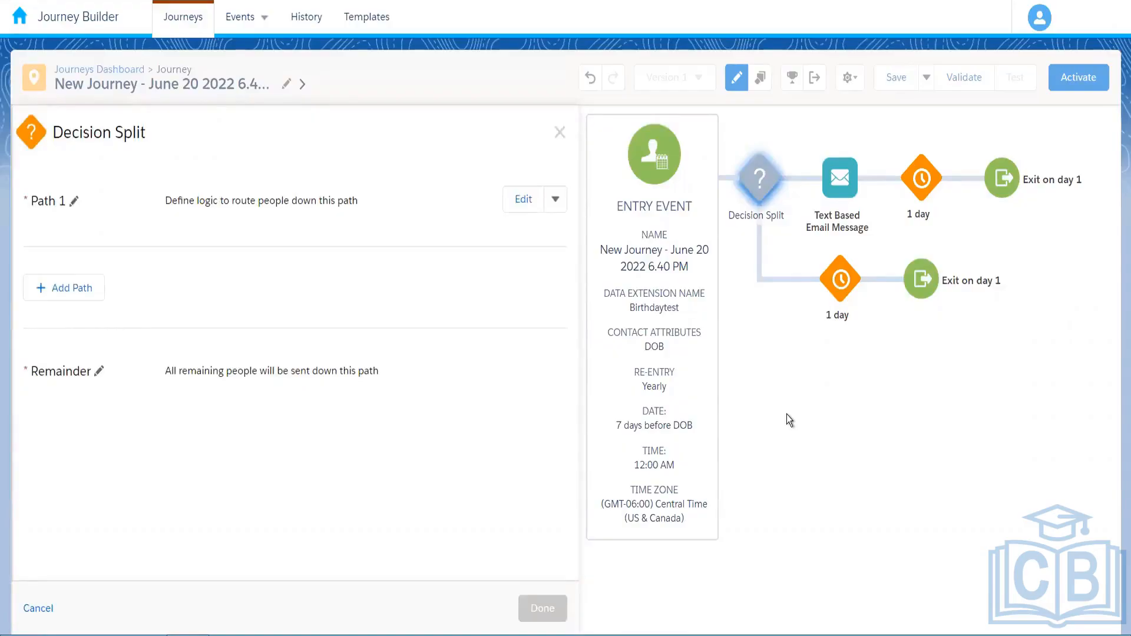
Close the Decision Split panel and discard its unsaved changes
{"action": "left_click", "coordinate": [560, 131]}
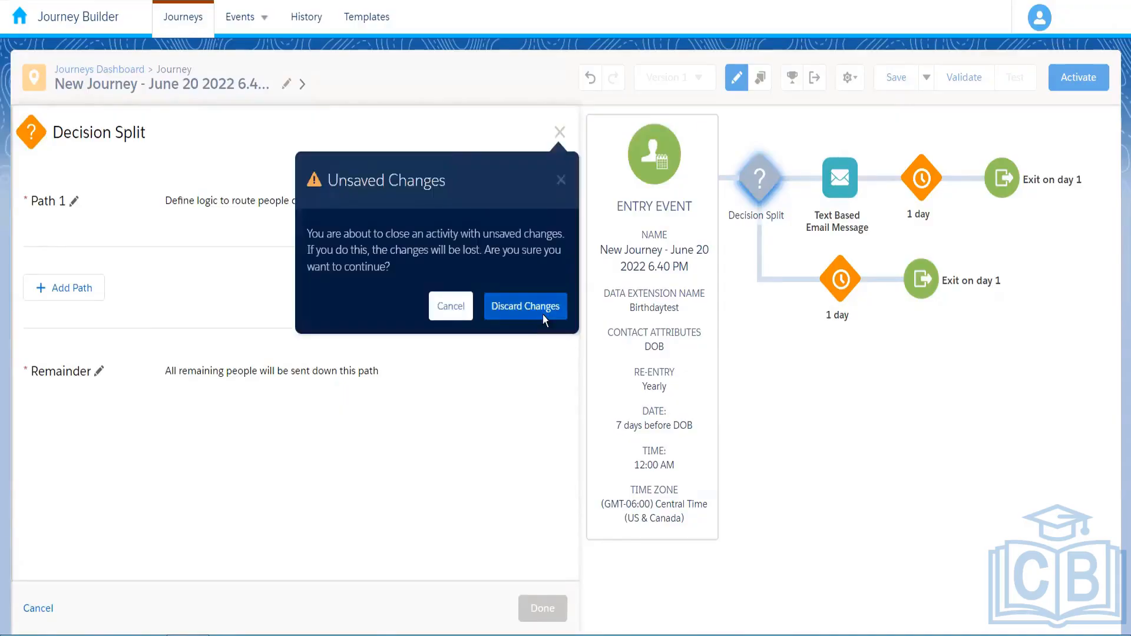
{"action": "left_click", "coordinate": [526, 306]}
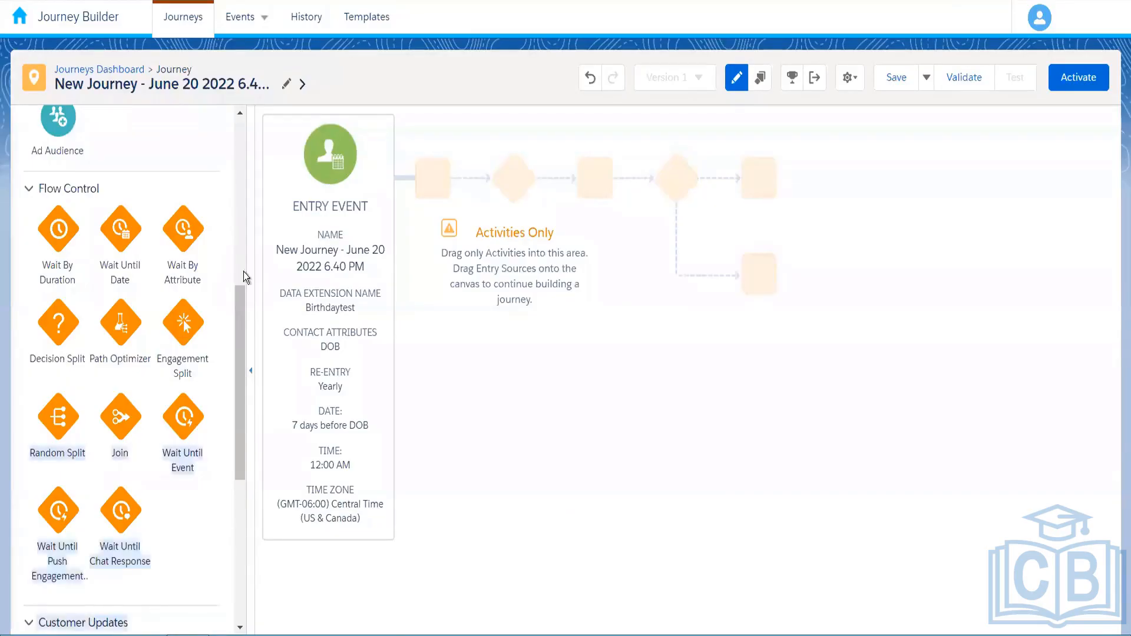
{"action": "scroll", "coordinate": [113, 334], "scroll_direction": "up", "scroll_amount": 3}
Place an Email activity after the entry event, then a Decision Split after the Email
{"action": "left_click_drag", "start_coordinate": [320, 268], "coordinate": [419, 201]}
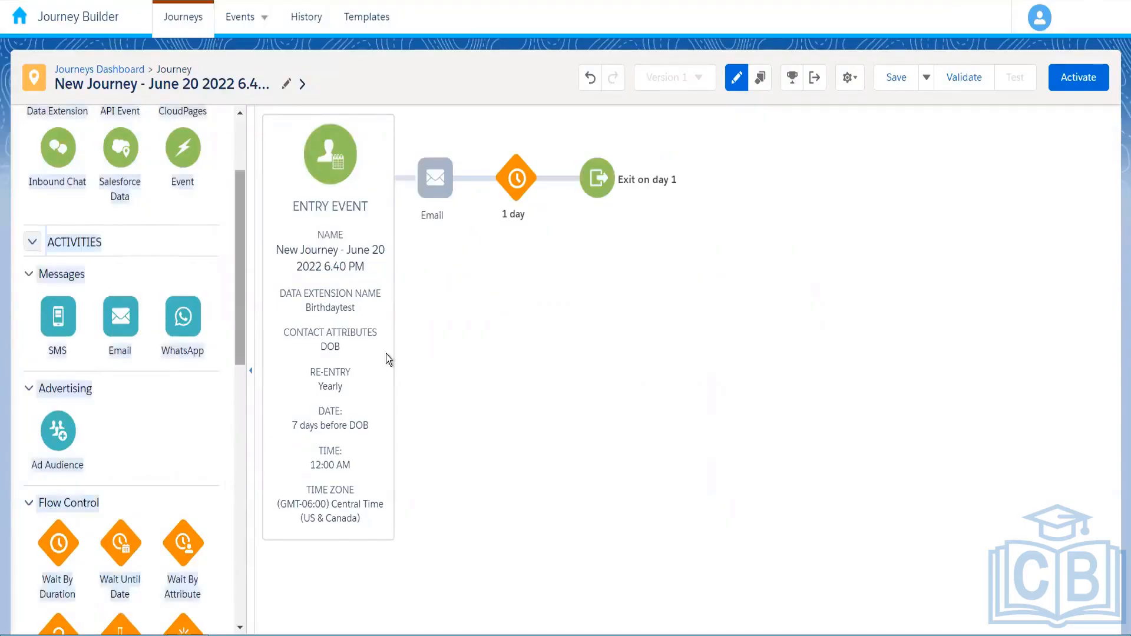
{"action": "left_click_drag", "start_coordinate": [239, 348], "coordinate": [242, 417]}
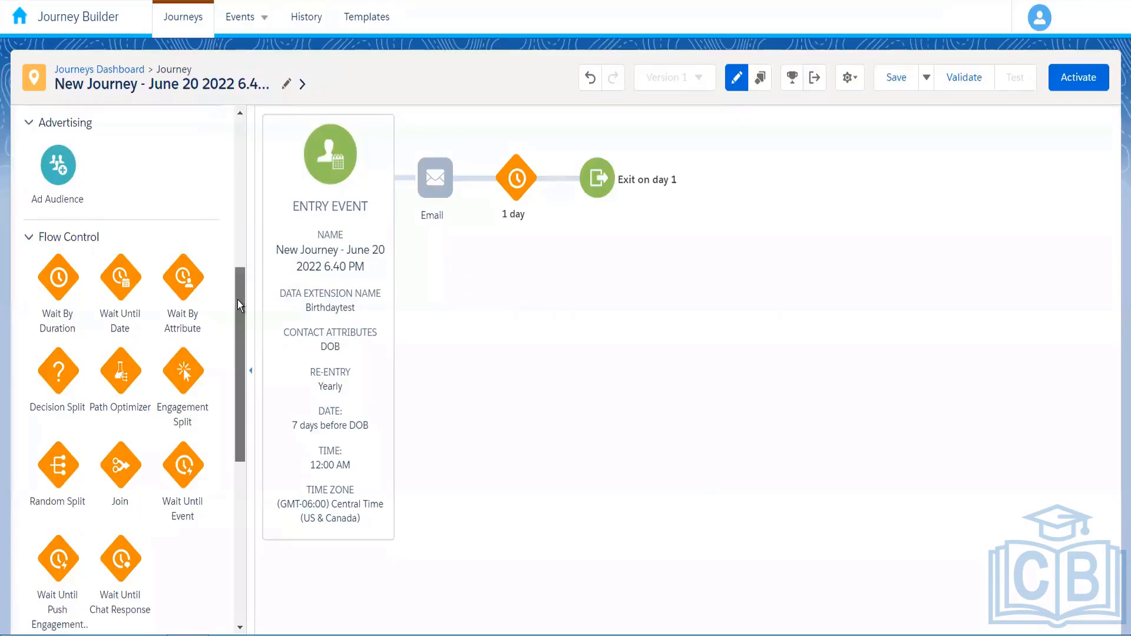
{"action": "scroll", "coordinate": [237, 299], "scroll_direction": "up", "scroll_amount": 1}
{"action": "scroll", "coordinate": [238, 305], "scroll_direction": "up", "scroll_amount": 1}
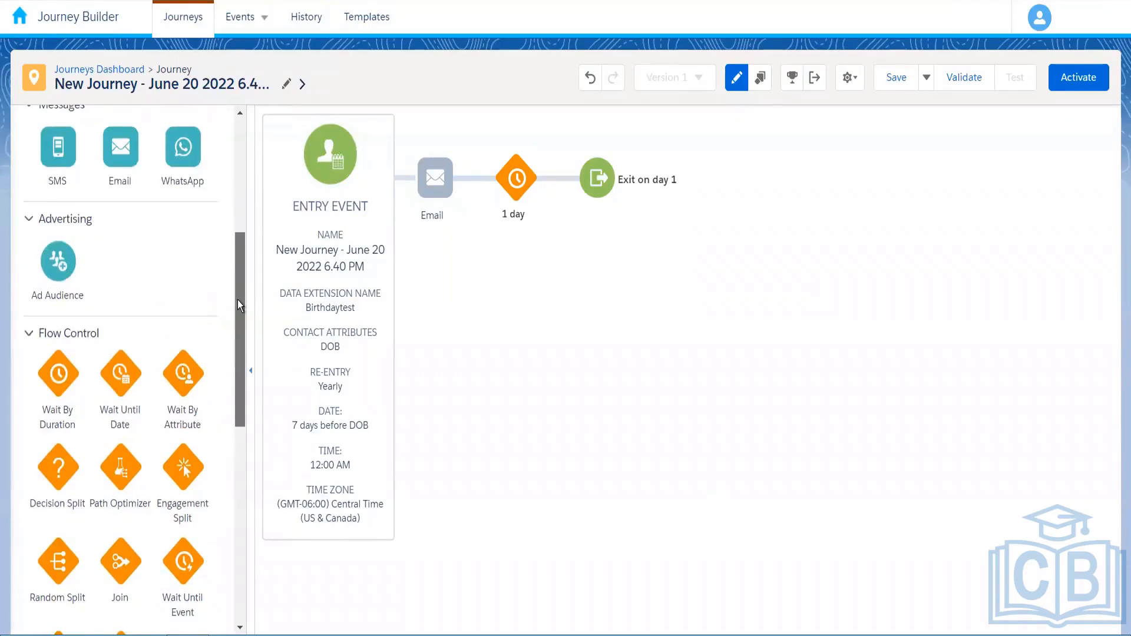
{"action": "scroll", "coordinate": [238, 302], "scroll_direction": "up", "scroll_amount": 1}
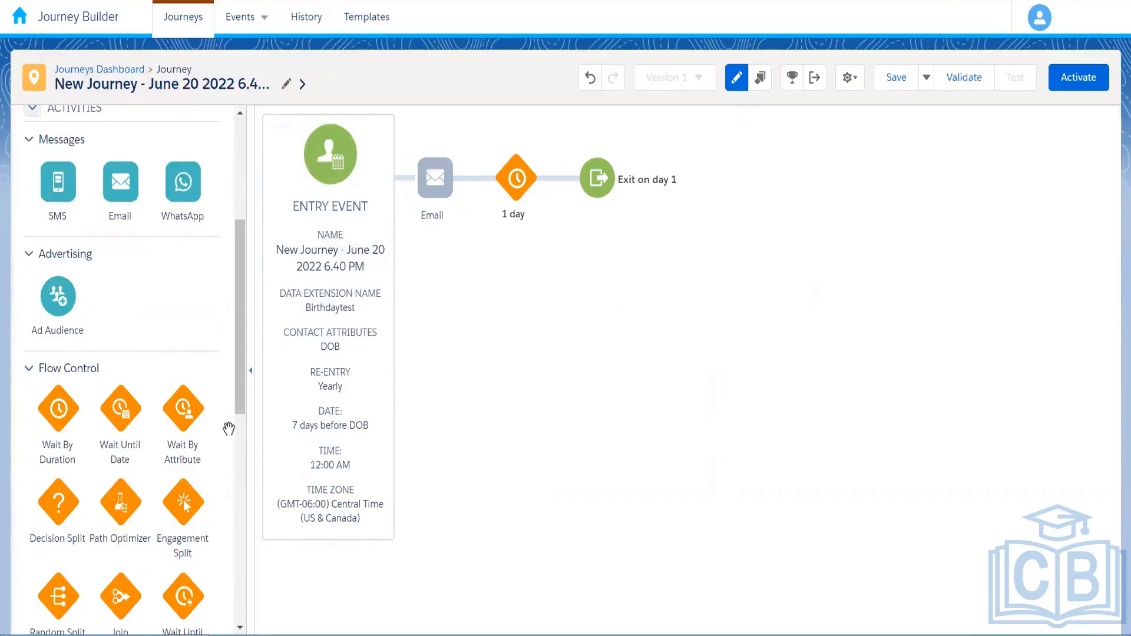
{"action": "left_click_drag", "start_coordinate": [239, 405], "coordinate": [238, 450]}
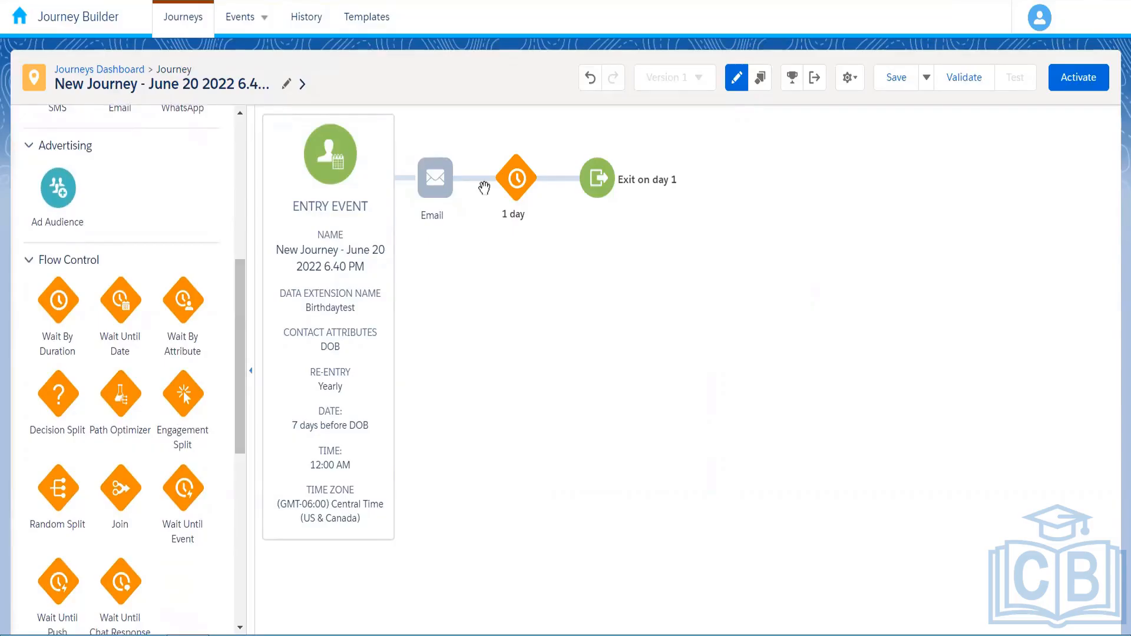
{"action": "left_click_drag", "start_coordinate": [484, 187], "coordinate": [484, 188]}
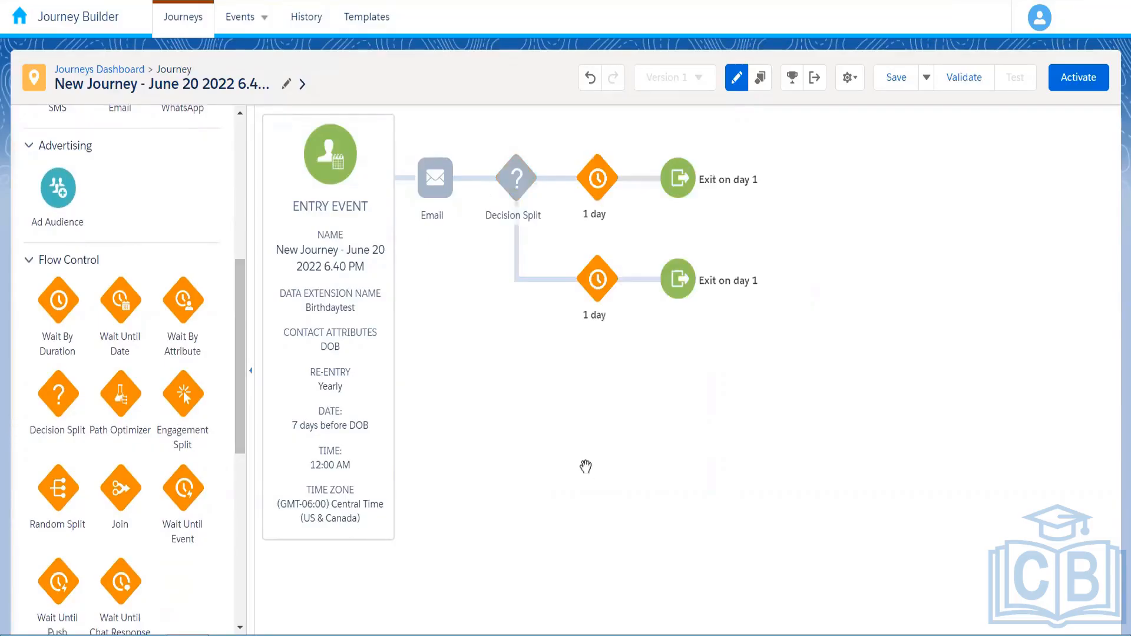
Open the Decision Split node's configuration panel
{"action": "left_click", "coordinate": [517, 184]}
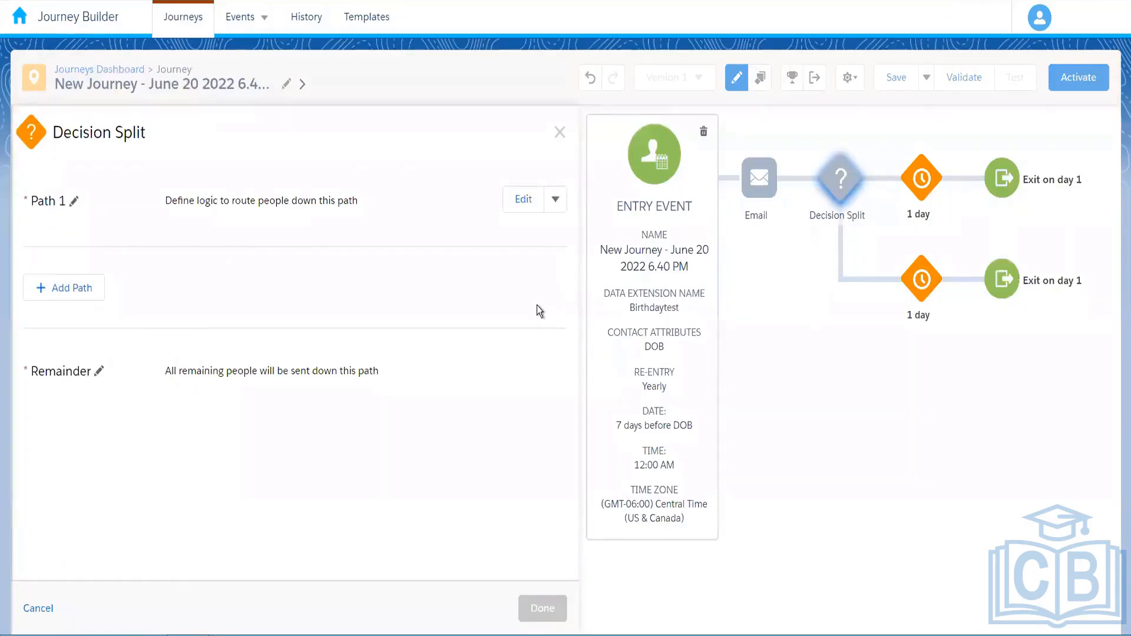
Edit Decision Split Path 1 to bring up its filter criteria editor
{"action": "left_click", "coordinate": [560, 132]}
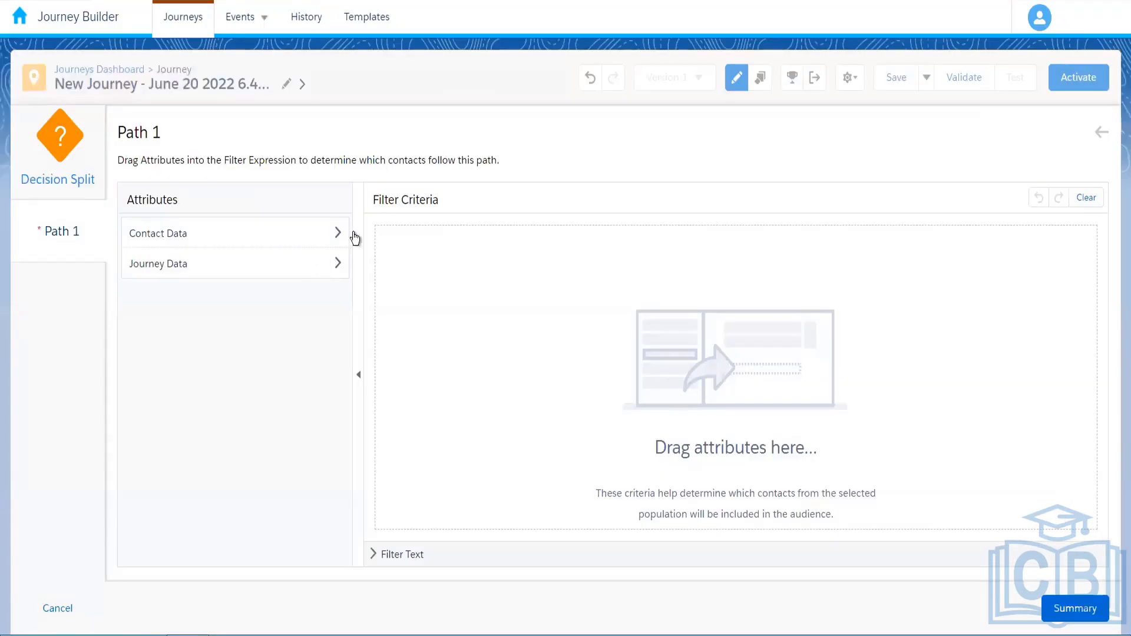
Browse the Contact Data and Journey Data attributes, then cancel the still-empty Path 1 filter
{"action": "left_click", "coordinate": [249, 242]}
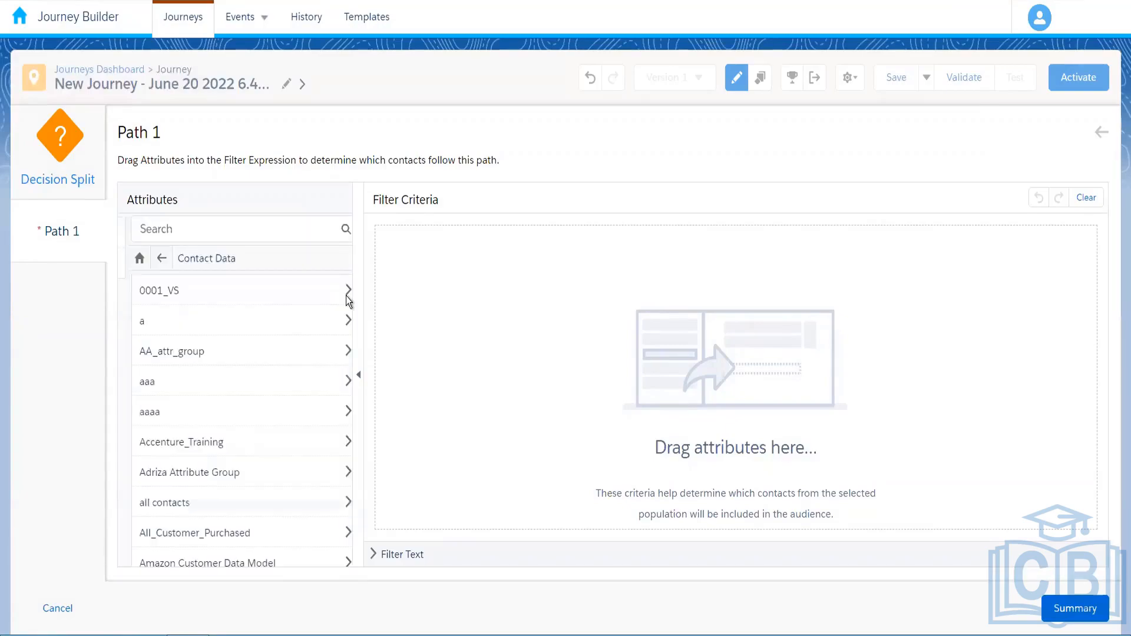
{"action": "scroll", "coordinate": [346, 288], "scroll_direction": "down", "scroll_amount": 2}
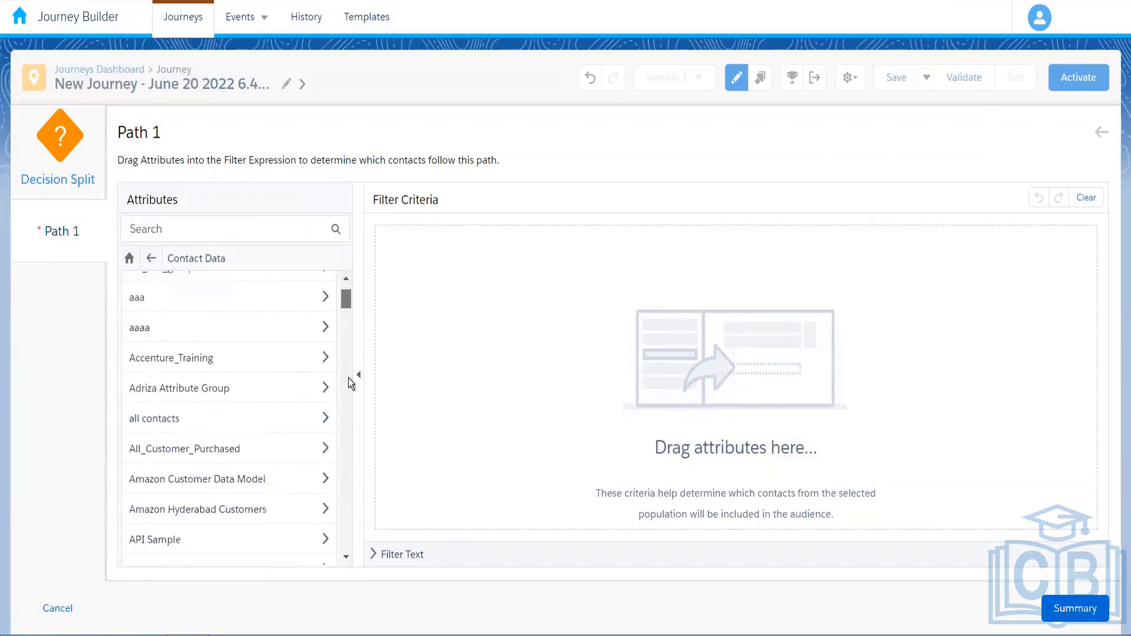
{"action": "scroll", "coordinate": [257, 302], "scroll_direction": "down", "scroll_amount": 15}
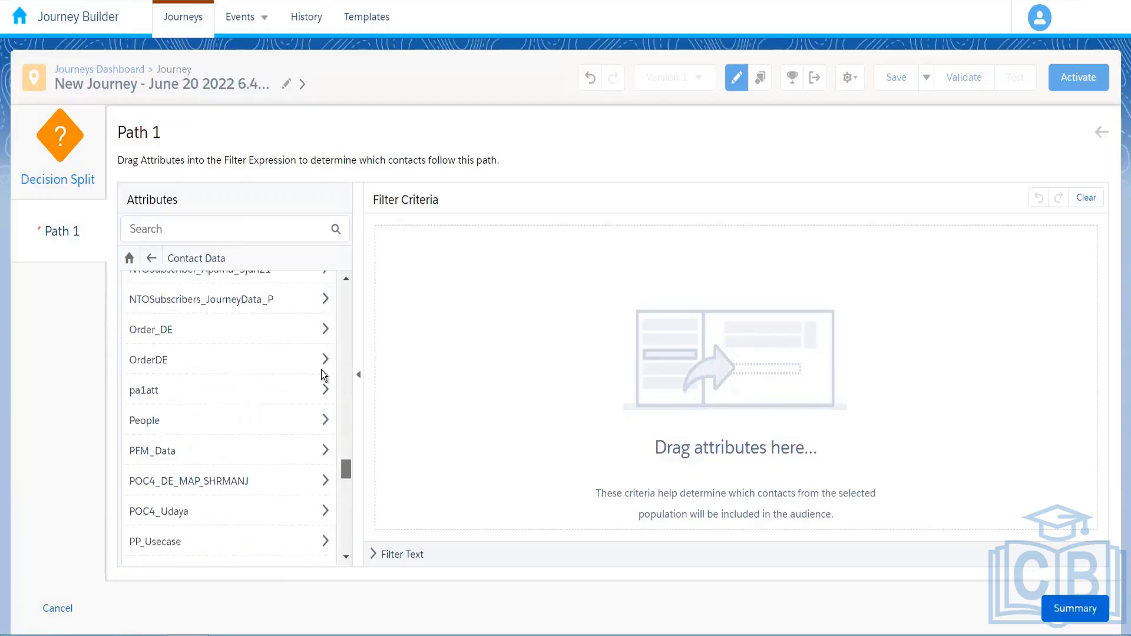
{"action": "scroll", "coordinate": [327, 380], "scroll_direction": "down", "scroll_amount": 2}
{"action": "scroll", "coordinate": [327, 380], "scroll_direction": "up", "scroll_amount": 10}
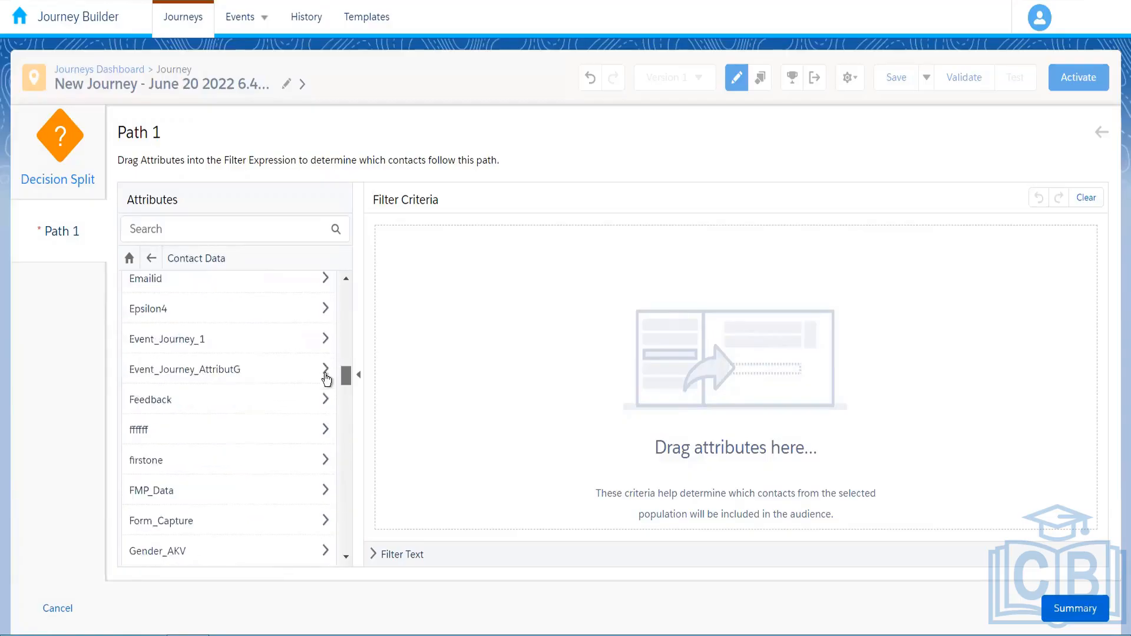
{"action": "scroll", "coordinate": [327, 380], "scroll_direction": "up", "scroll_amount": 10}
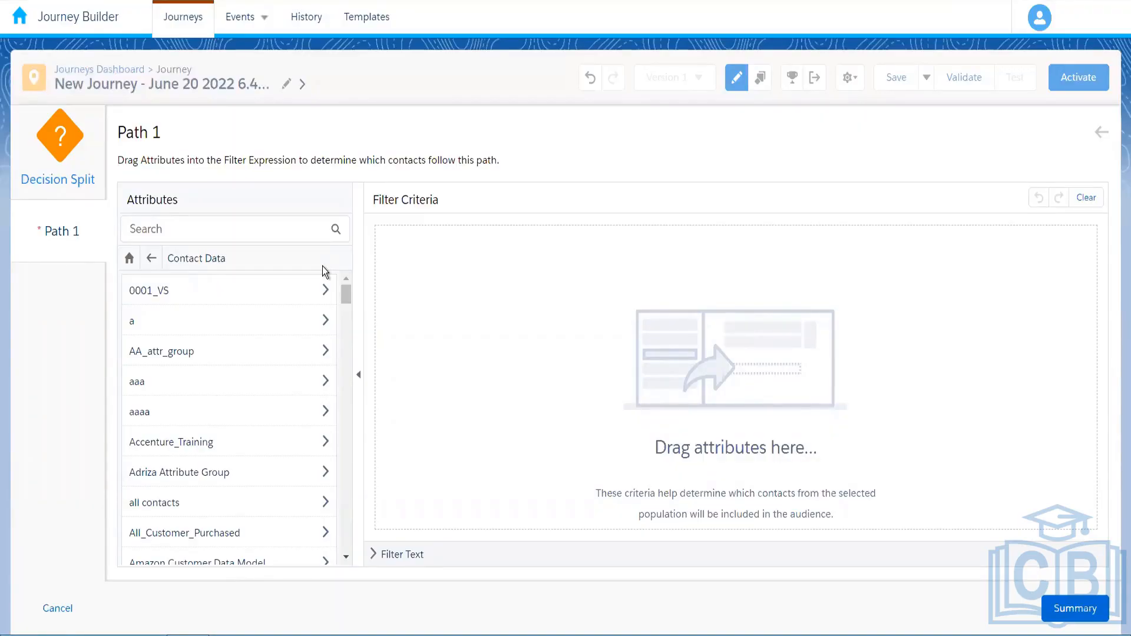
{"action": "left_click", "coordinate": [152, 258]}
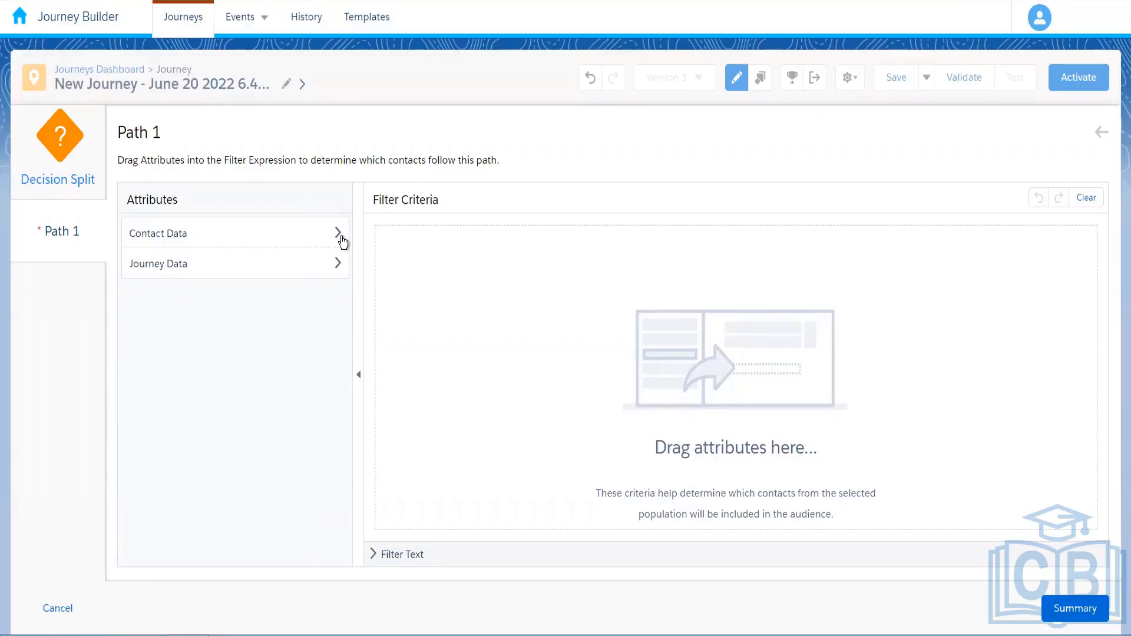
{"action": "left_click", "coordinate": [333, 276]}
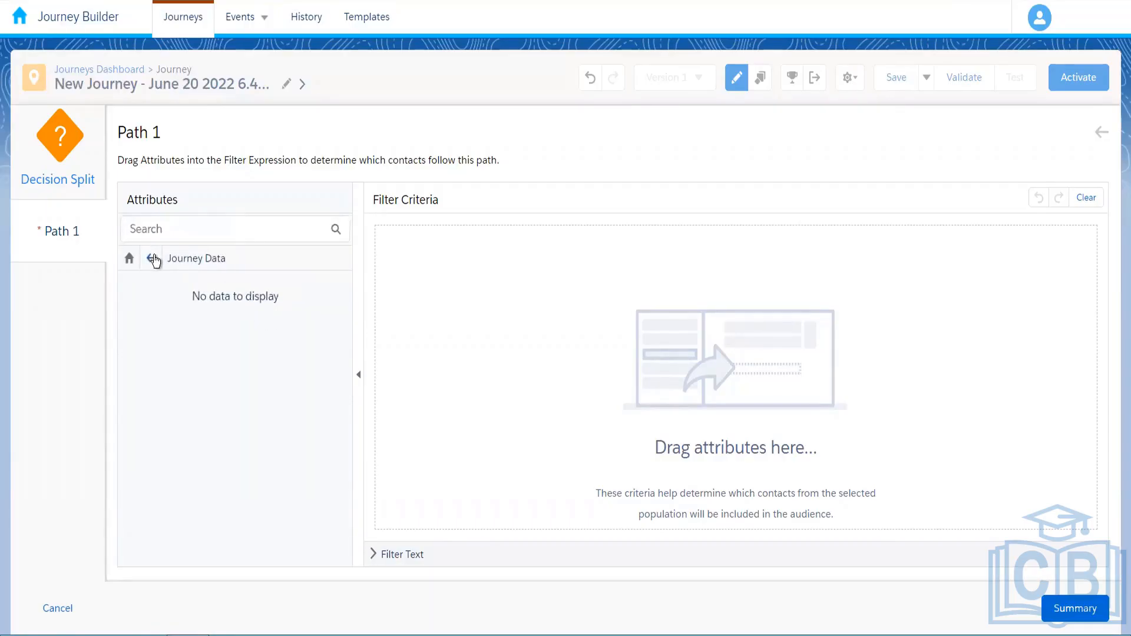
{"action": "left_click", "coordinate": [153, 258]}
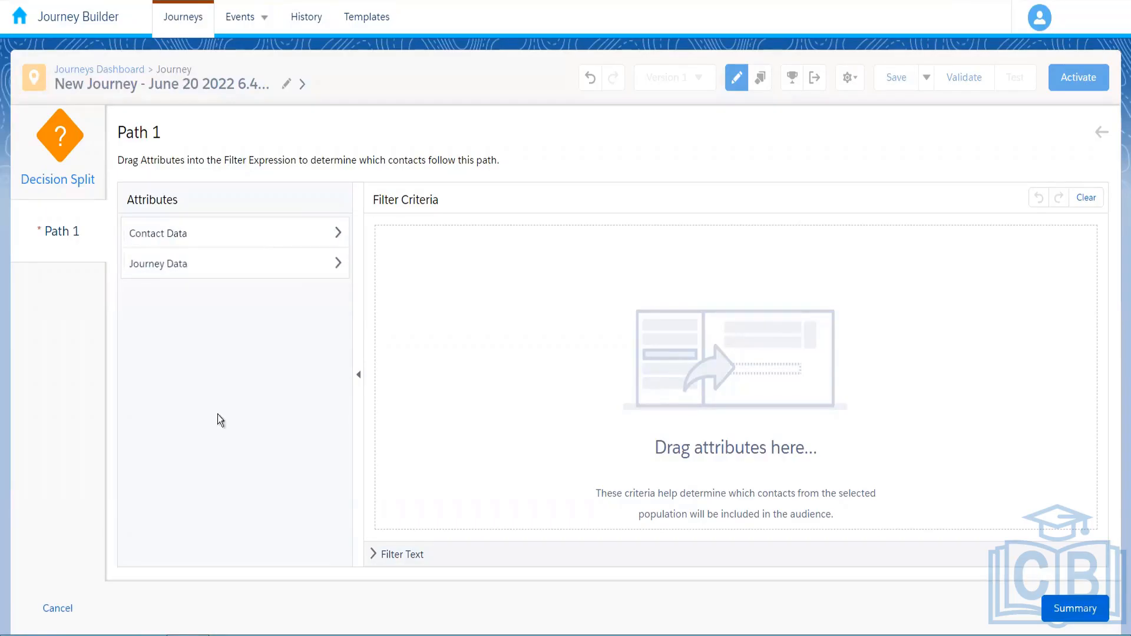
{"action": "left_click", "coordinate": [63, 612]}
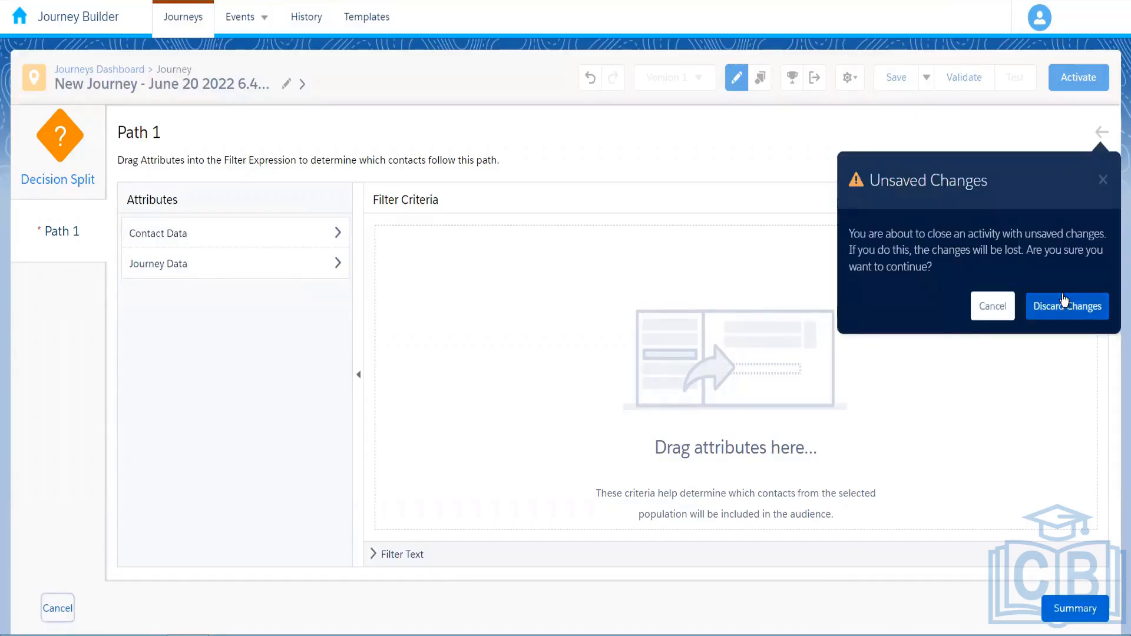
Discard the filter changes, delete the DOB entry event, and place a Data Extension entry source
{"action": "left_click", "coordinate": [1064, 300]}
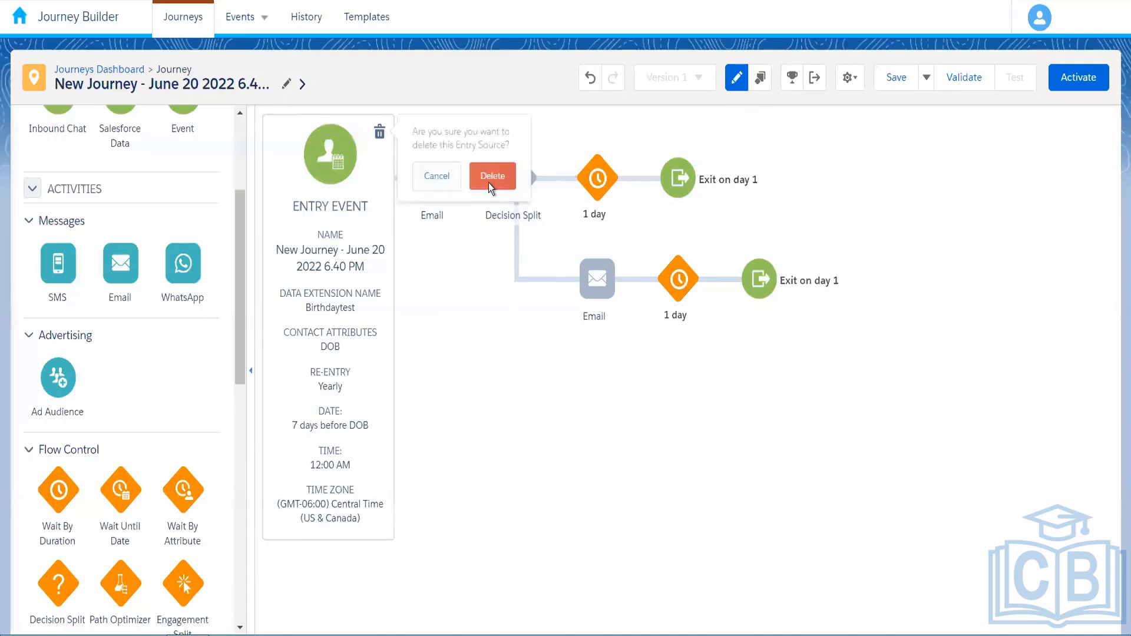
{"action": "left_click", "coordinate": [489, 183]}
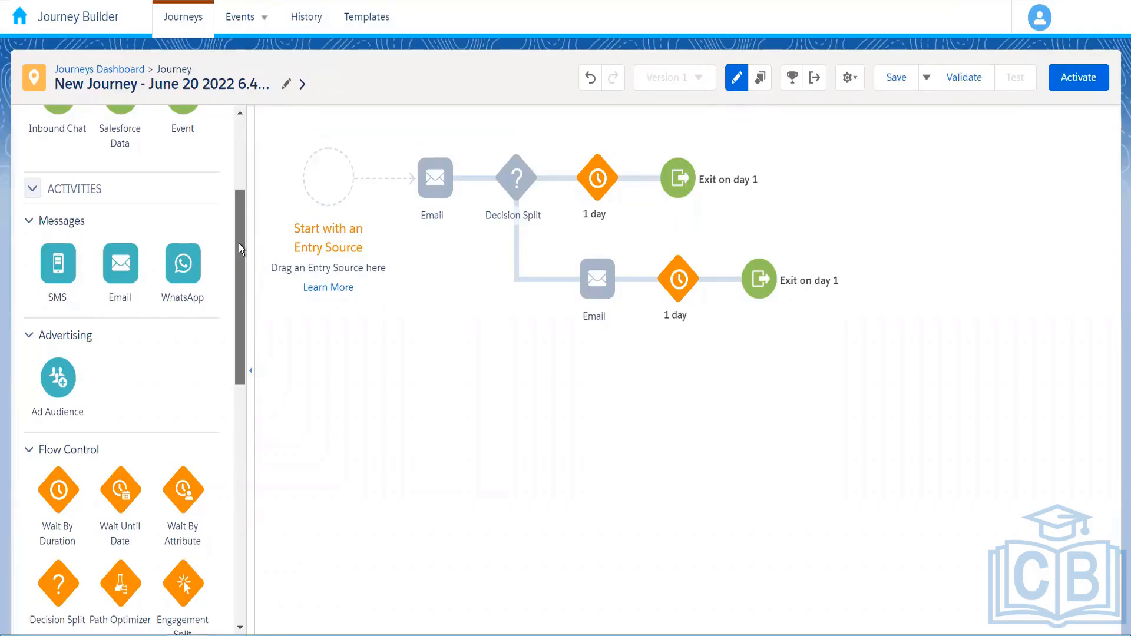
{"action": "left_click_drag", "start_coordinate": [238, 207], "coordinate": [238, 136]}
{"action": "left_click_drag", "start_coordinate": [52, 221], "coordinate": [329, 192]}
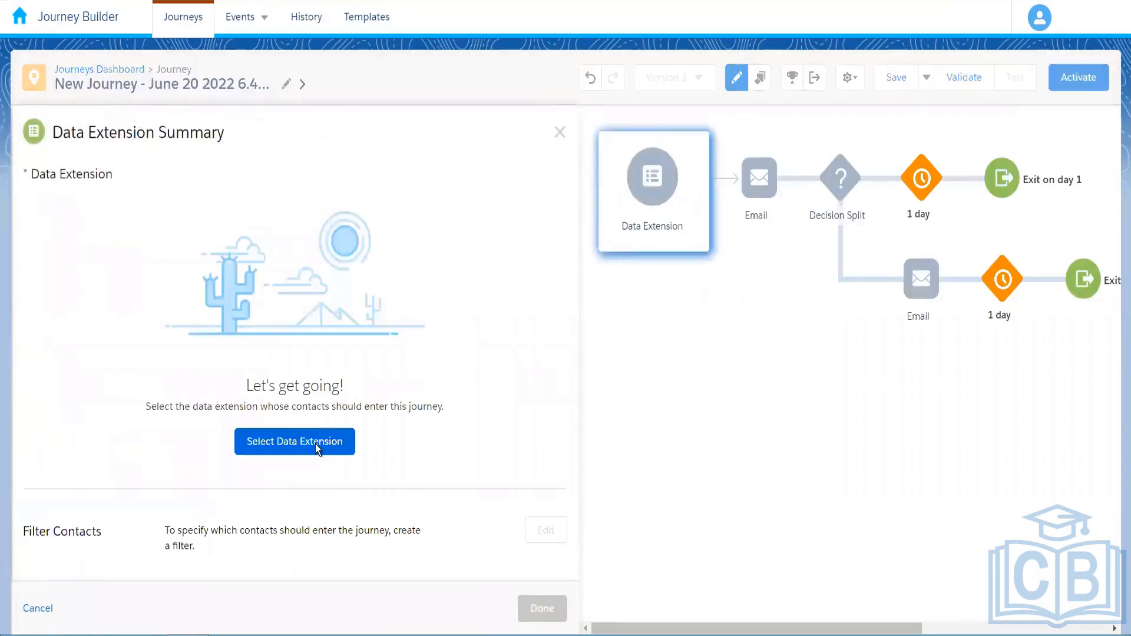
Select Amazon_Customers from the 004_Rahul folder as the entry data extension (4 records)
{"action": "left_click", "coordinate": [315, 444]}
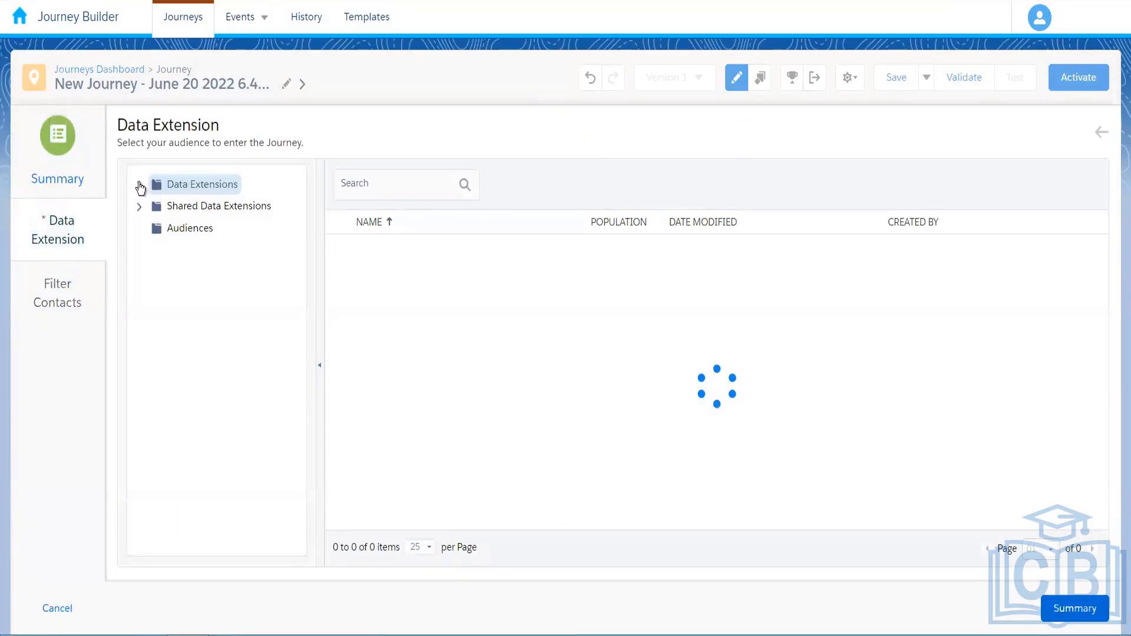
{"action": "left_click", "coordinate": [139, 185]}
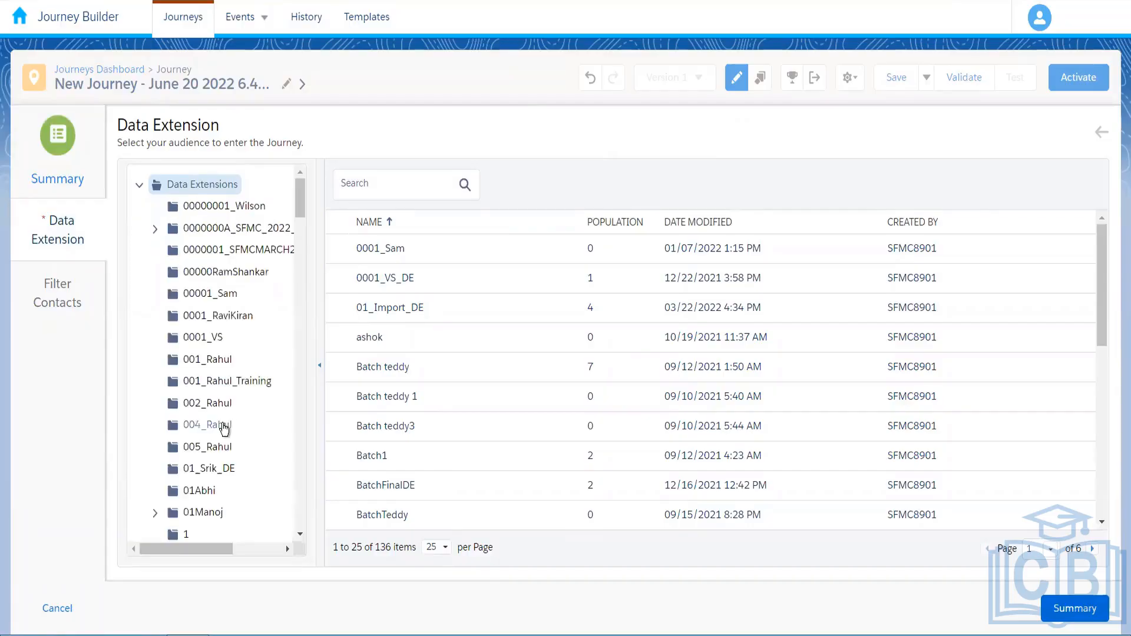
{"action": "left_click", "coordinate": [224, 429]}
{"action": "left_click", "coordinate": [437, 255]}
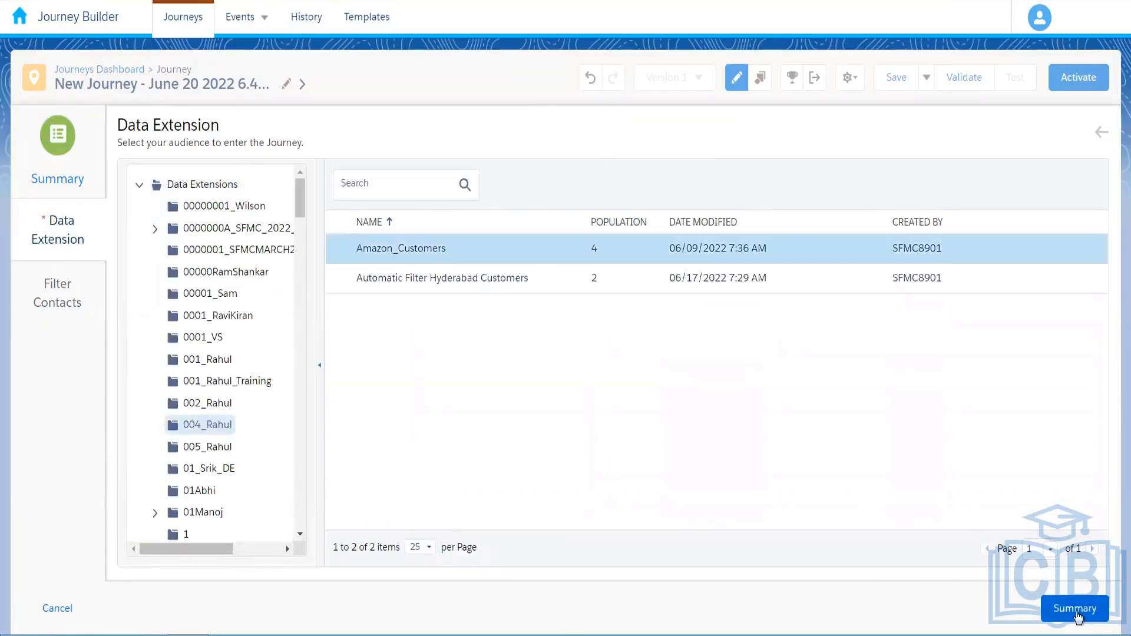
{"action": "left_click", "coordinate": [1076, 613]}
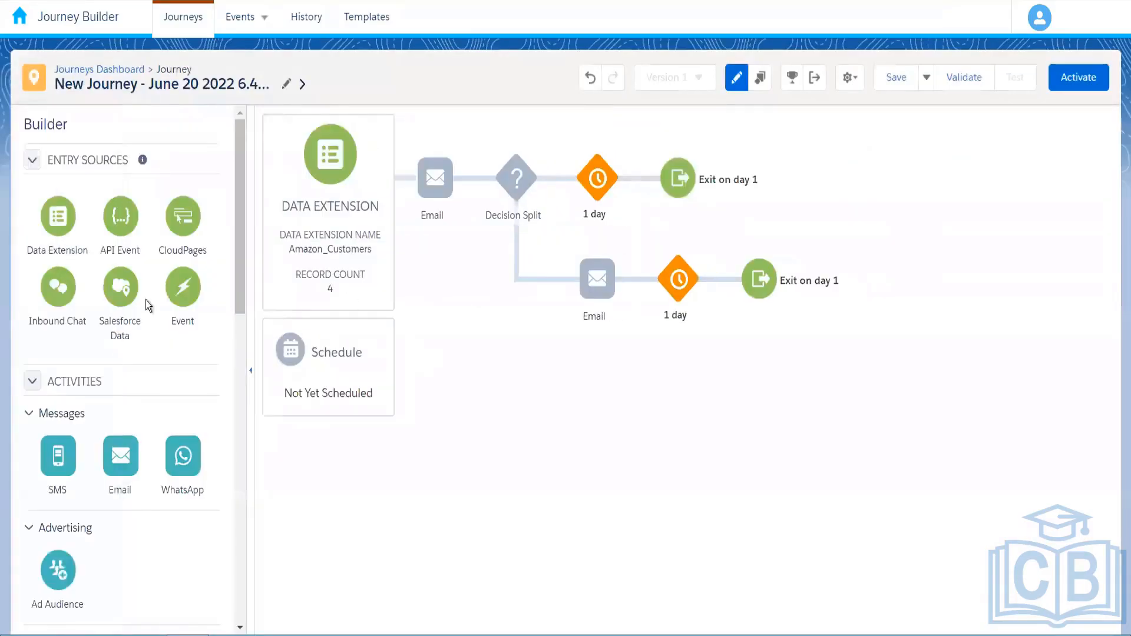
Set the journey's entry schedule to Run Once on activation
{"action": "left_click", "coordinate": [329, 380]}
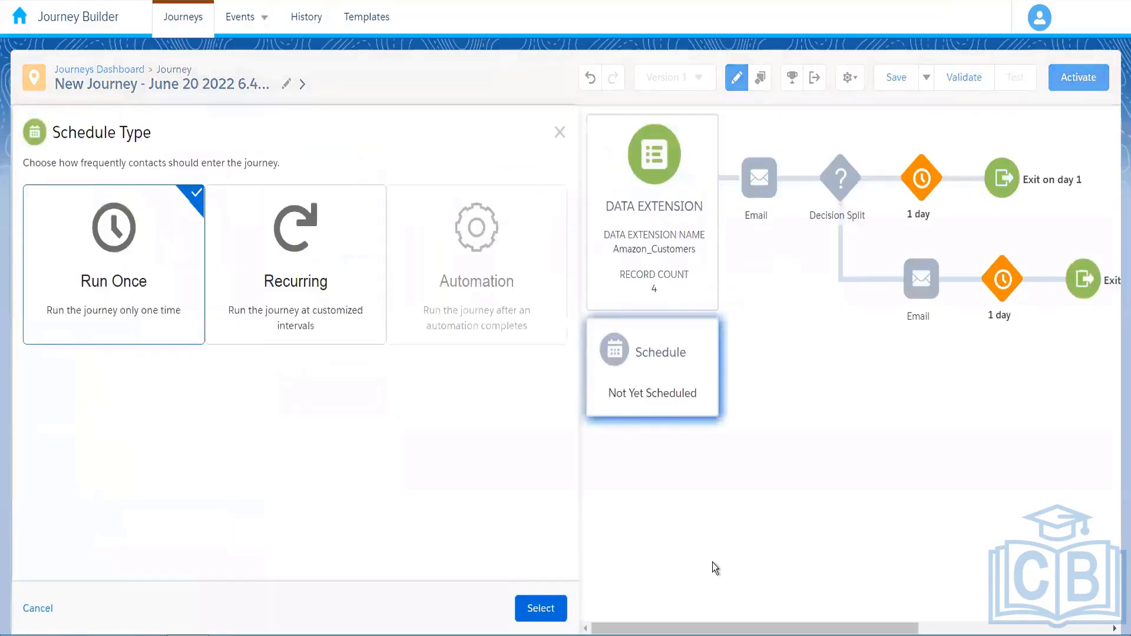
{"action": "left_click", "coordinate": [541, 609]}
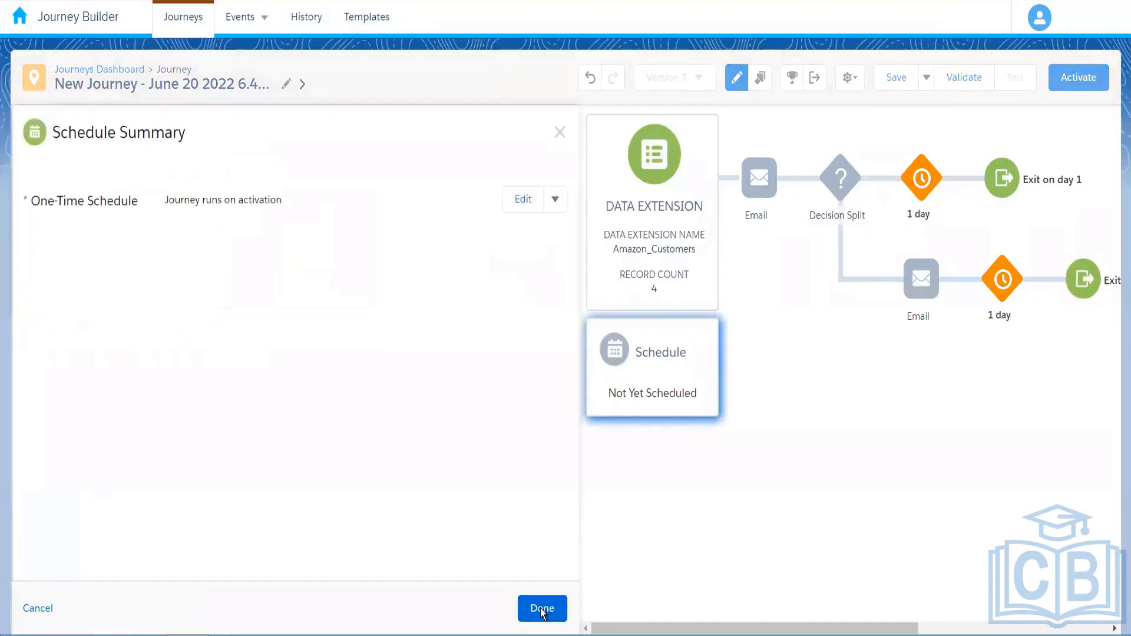
{"action": "left_click", "coordinate": [542, 610]}
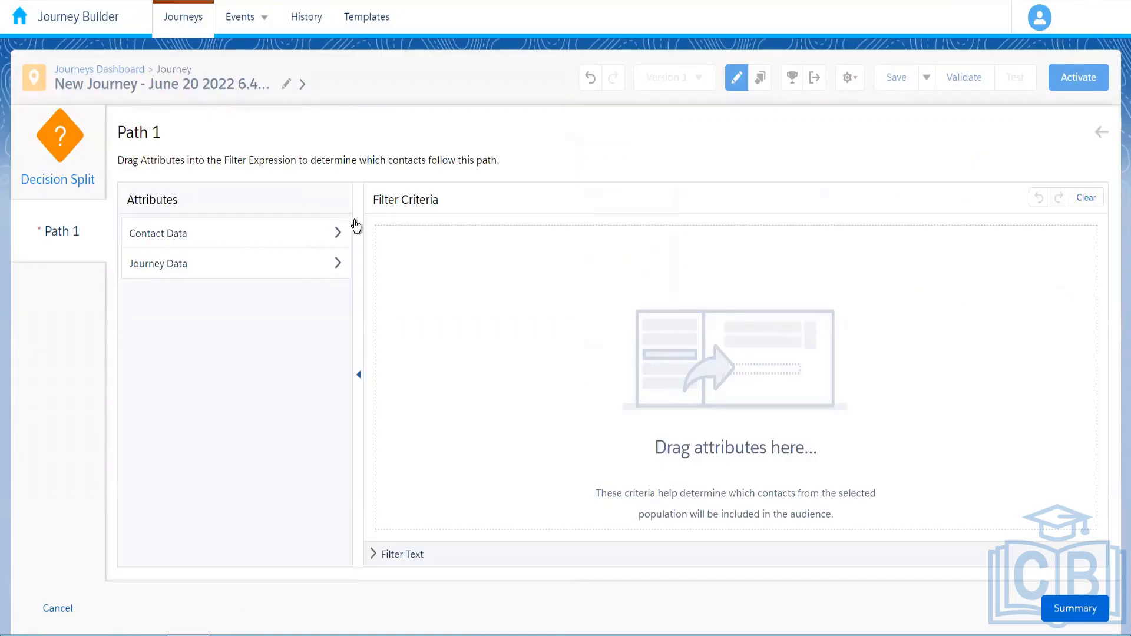
{"action": "left_click", "coordinate": [315, 270]}
{"action": "left_click", "coordinate": [252, 303]}
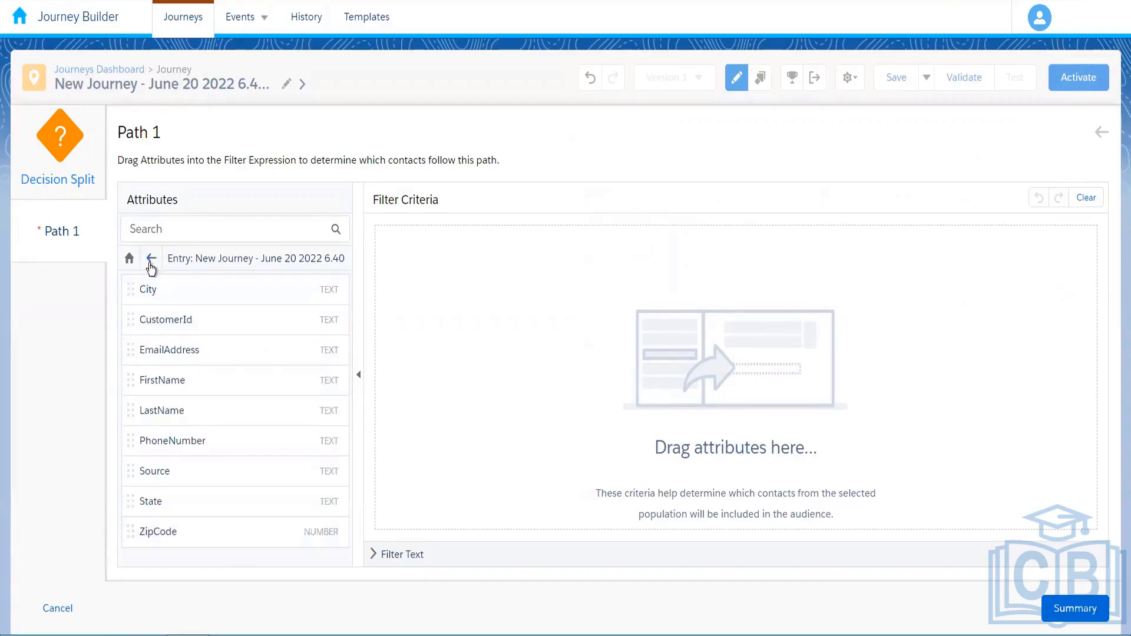
{"action": "left_click", "coordinate": [150, 259]}
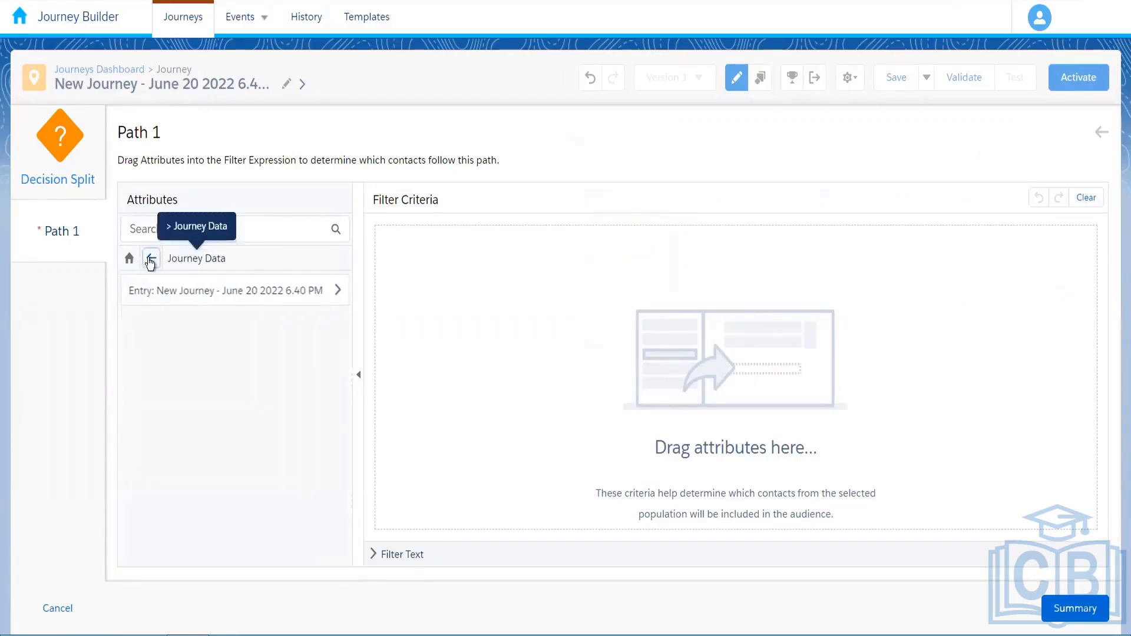
{"action": "left_click", "coordinate": [151, 258]}
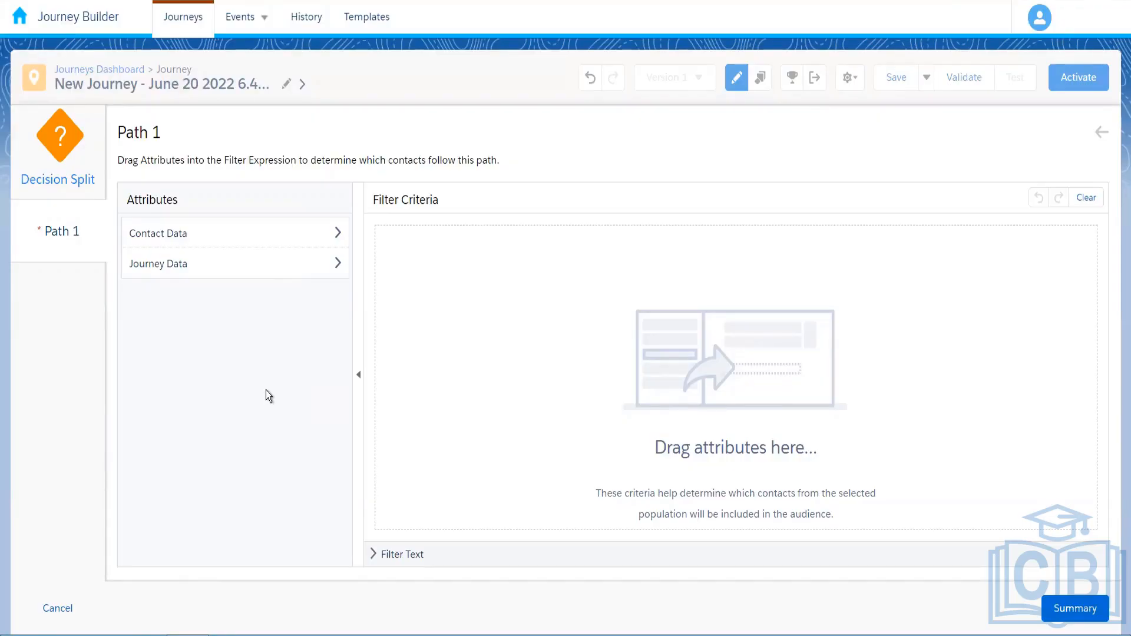
{"action": "left_click", "coordinate": [58, 609]}
Discard the unsaved Path 1 filter changes
{"action": "left_click", "coordinate": [1083, 309]}
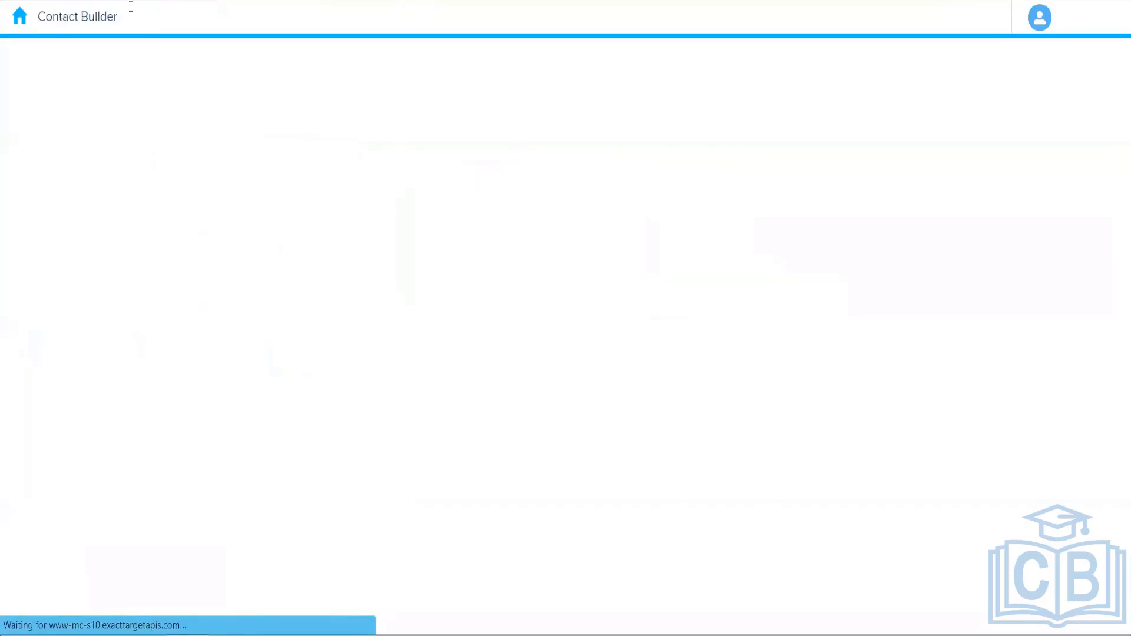
Go to the Marketing Cloud home and navigate back toward the new journey through the app menu
{"action": "left_click", "coordinate": [22, 20]}
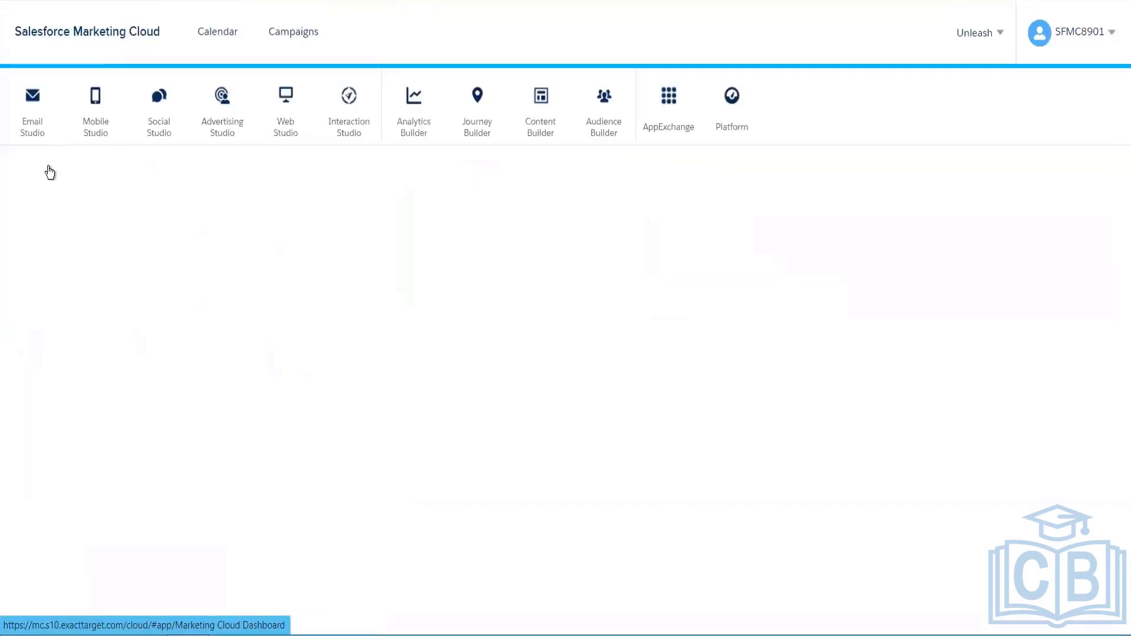
{"action": "mouse_move", "coordinate": [32, 106]}
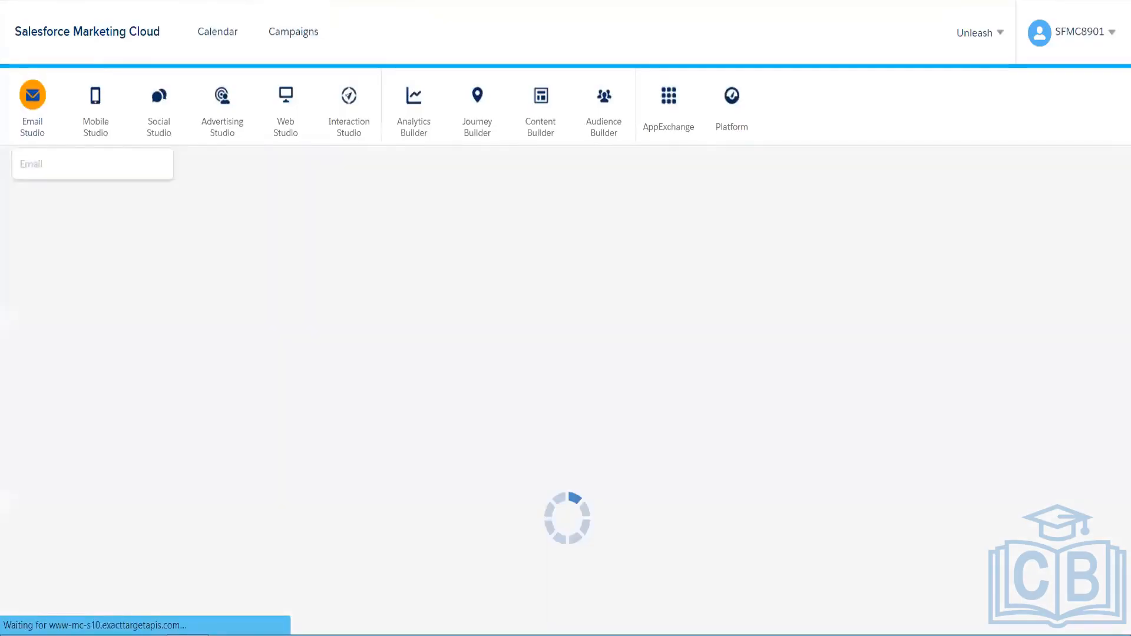
{"action": "left_click", "coordinate": [35, 164]}
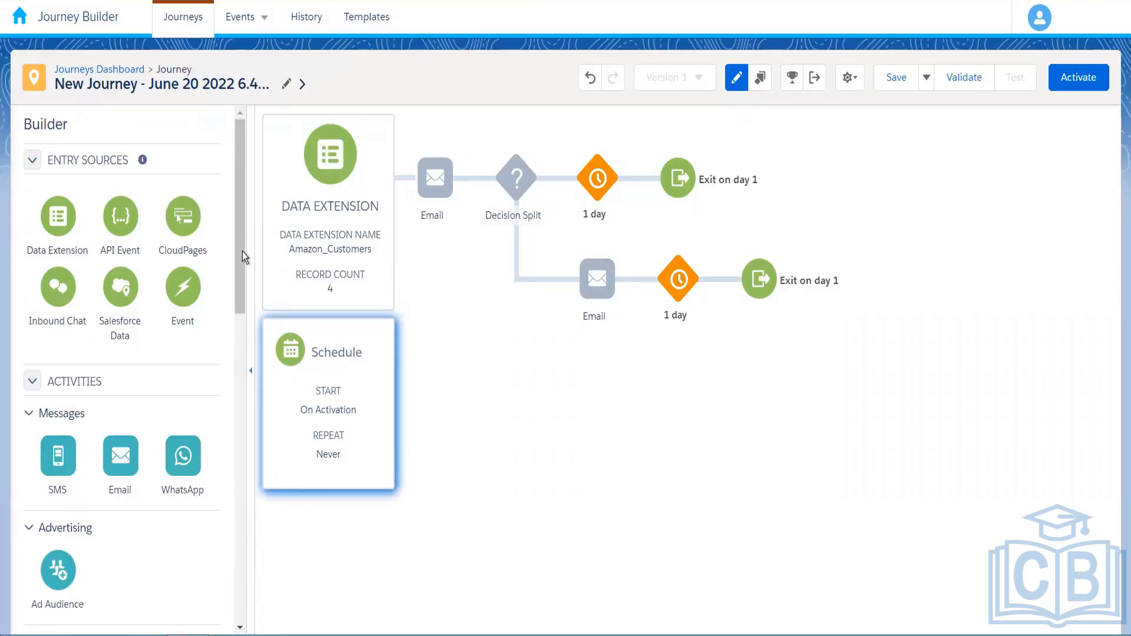
Insert a 1-day Wait By Duration between the Email activity and the Decision Split
{"action": "scroll", "coordinate": [231, 330], "scroll_direction": "down", "scroll_amount": 3}
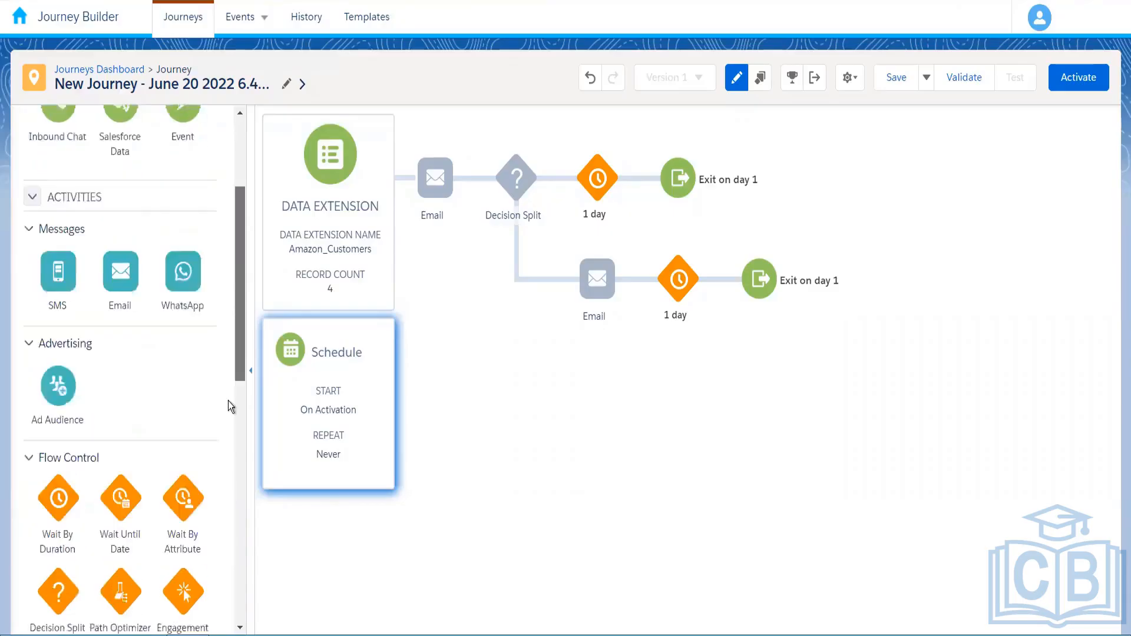
{"action": "scroll", "coordinate": [228, 401], "scroll_direction": "down", "scroll_amount": 3}
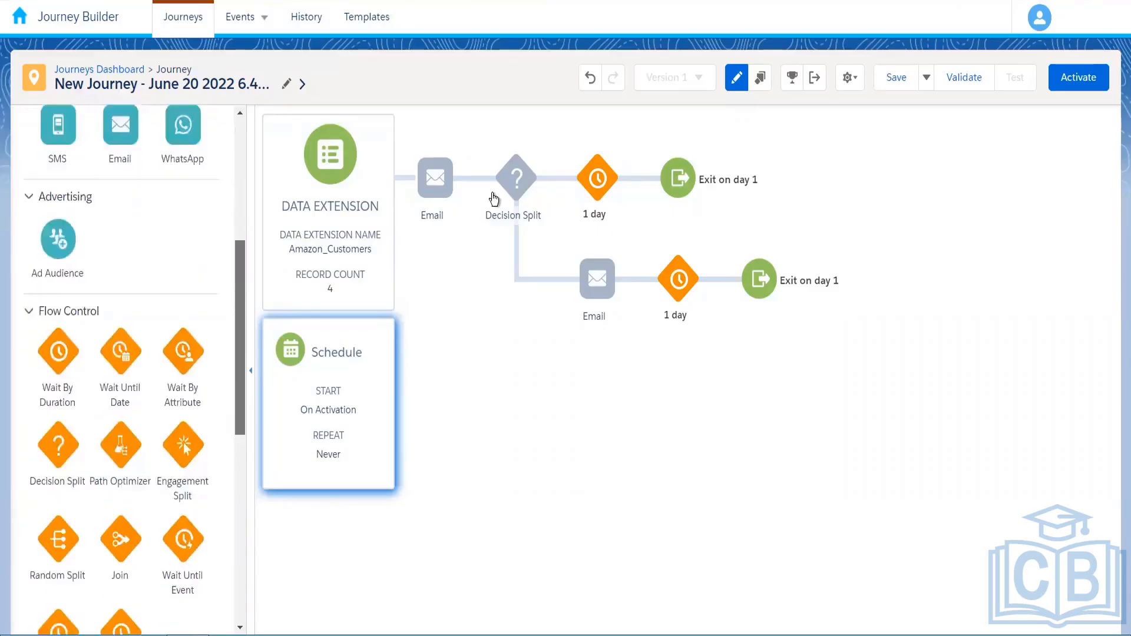
{"action": "left_click_drag", "start_coordinate": [239, 338], "coordinate": [240, 365]}
{"action": "left_click_drag", "start_coordinate": [58, 278], "coordinate": [476, 183]}
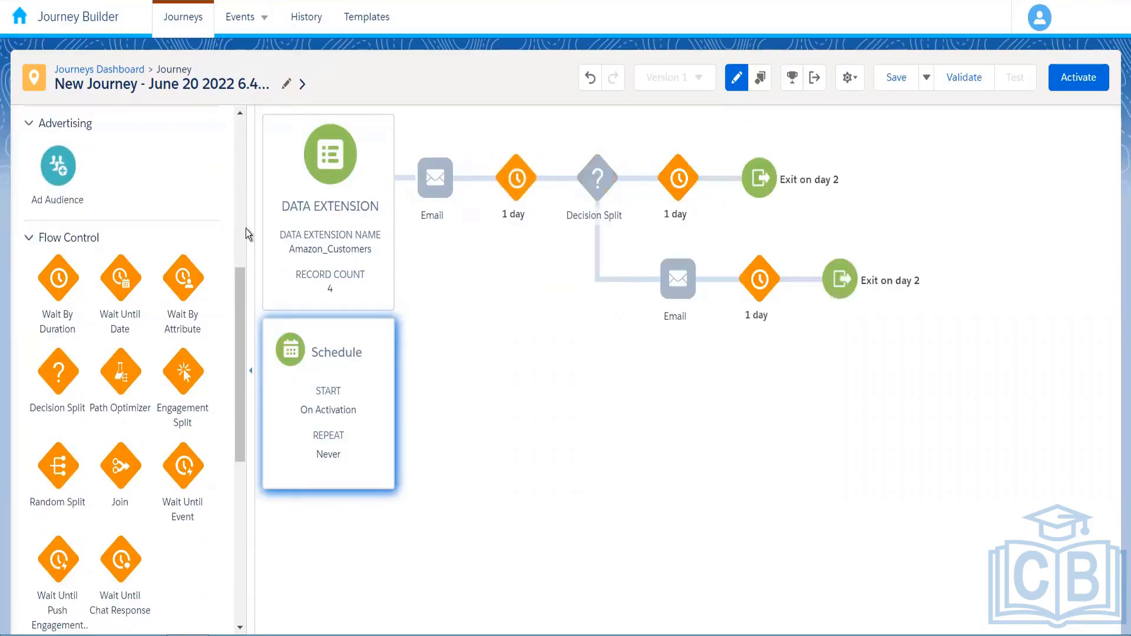
{"action": "scroll", "coordinate": [245, 229], "scroll_direction": "up", "scroll_amount": 5}
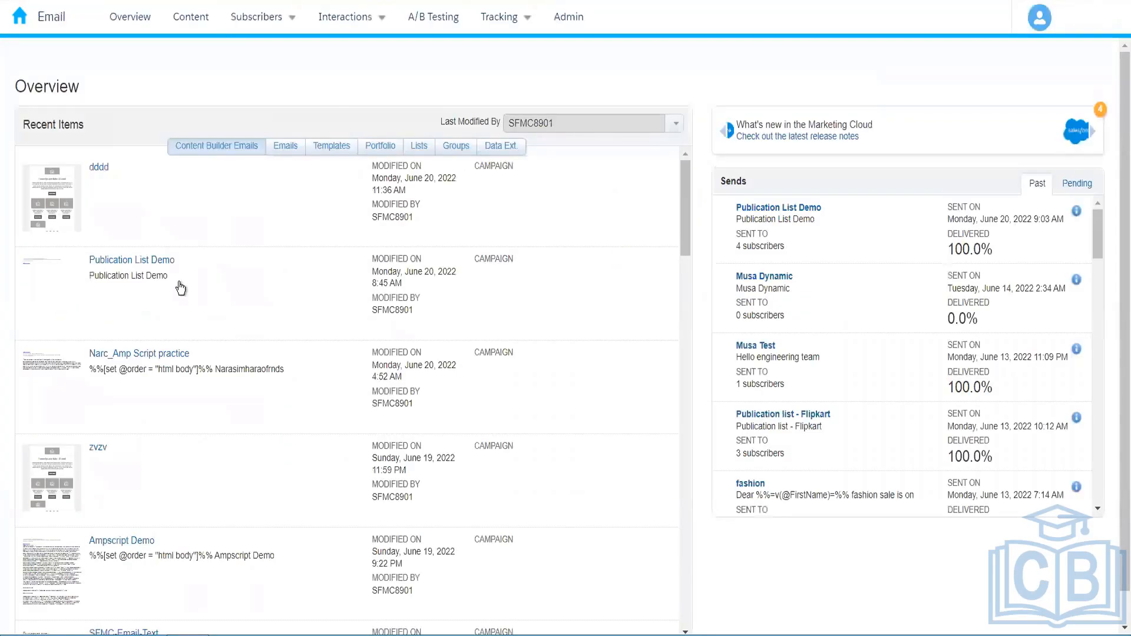
Go to Subscribers > Data Extensions and scroll to Amazon_Customers in the 004_Rahul folder
{"action": "mouse_move", "coordinate": [257, 17]}
{"action": "left_click", "coordinate": [250, 166]}
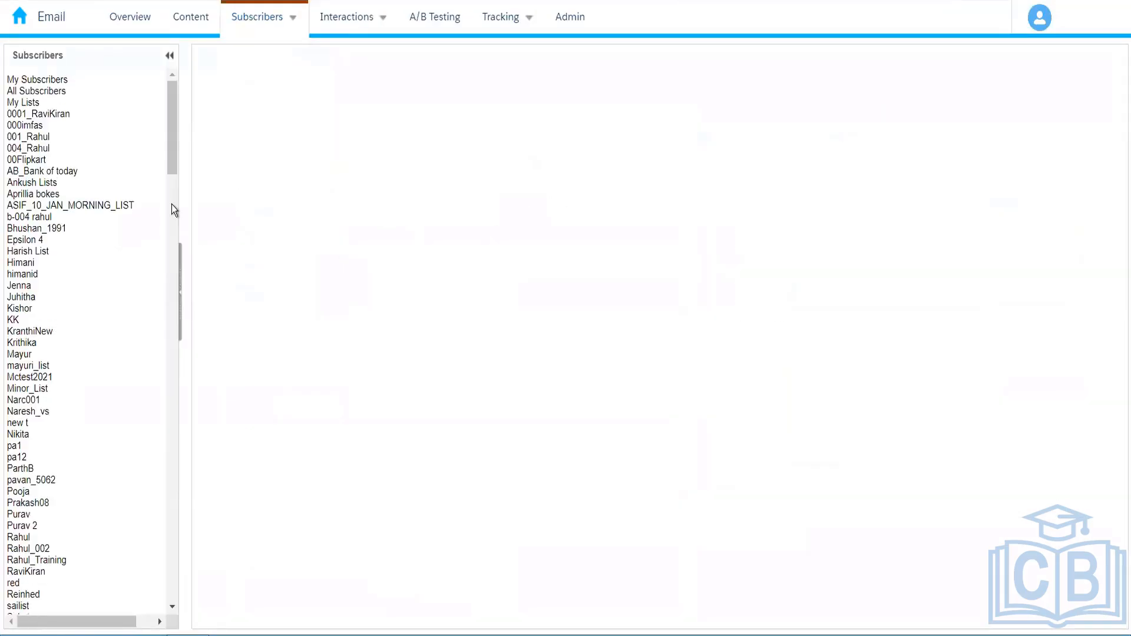
{"action": "scroll", "coordinate": [74, 304], "scroll_direction": "down", "scroll_amount": 10}
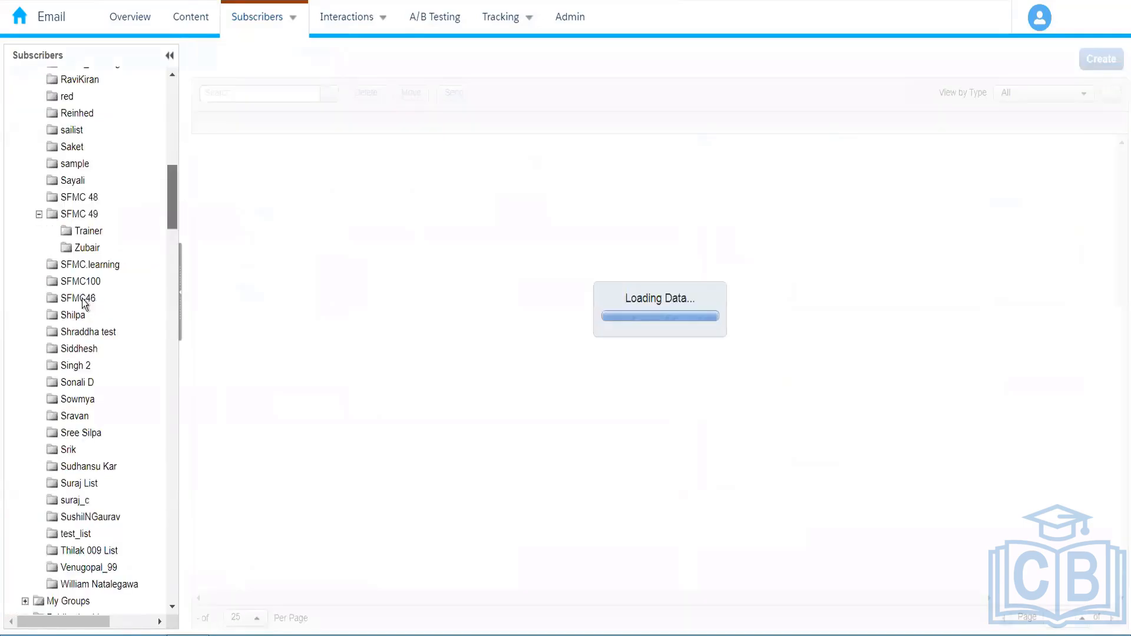
{"action": "scroll", "coordinate": [82, 302], "scroll_direction": "down", "scroll_amount": 8}
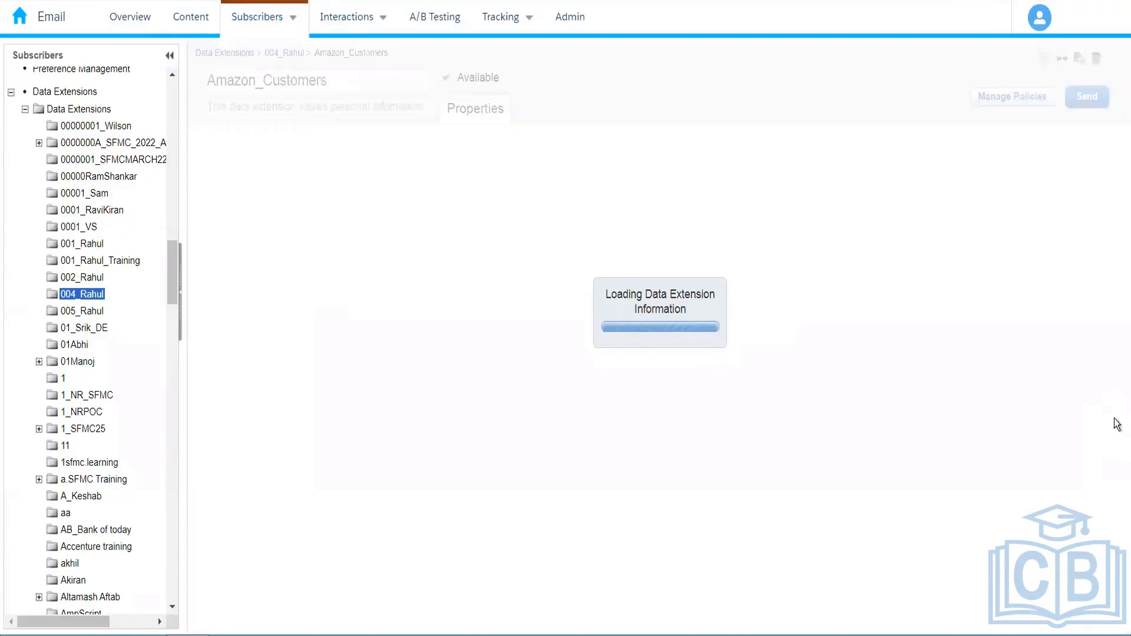
{"action": "scroll", "coordinate": [1091, 580], "scroll_direction": "down", "scroll_amount": 3}
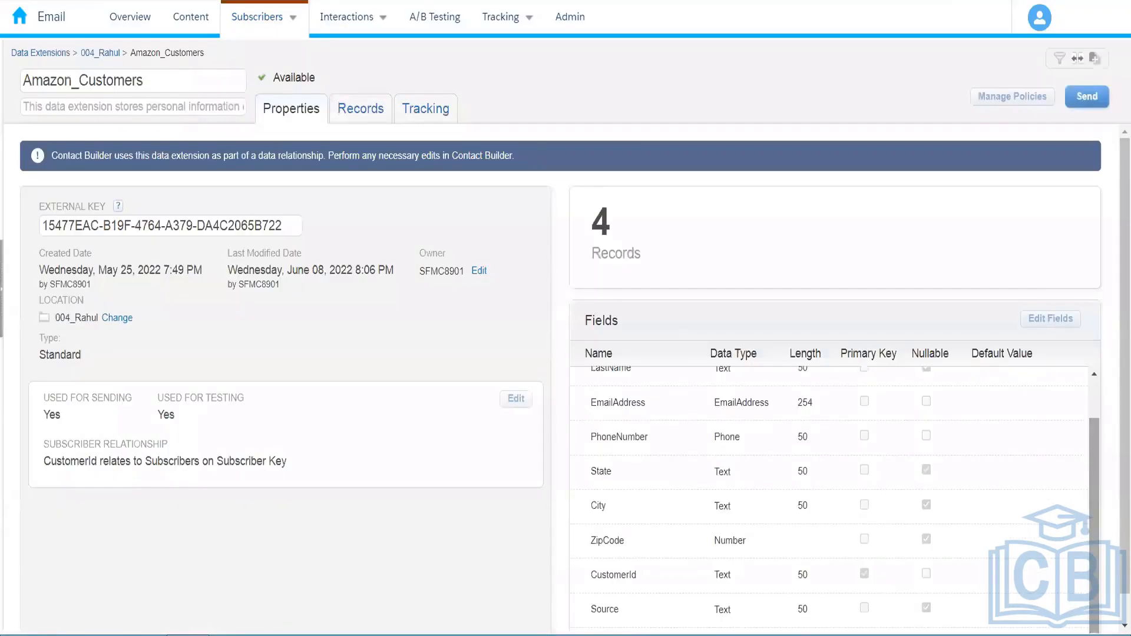
{"action": "scroll", "coordinate": [1045, 448], "scroll_direction": "down", "scroll_amount": 1}
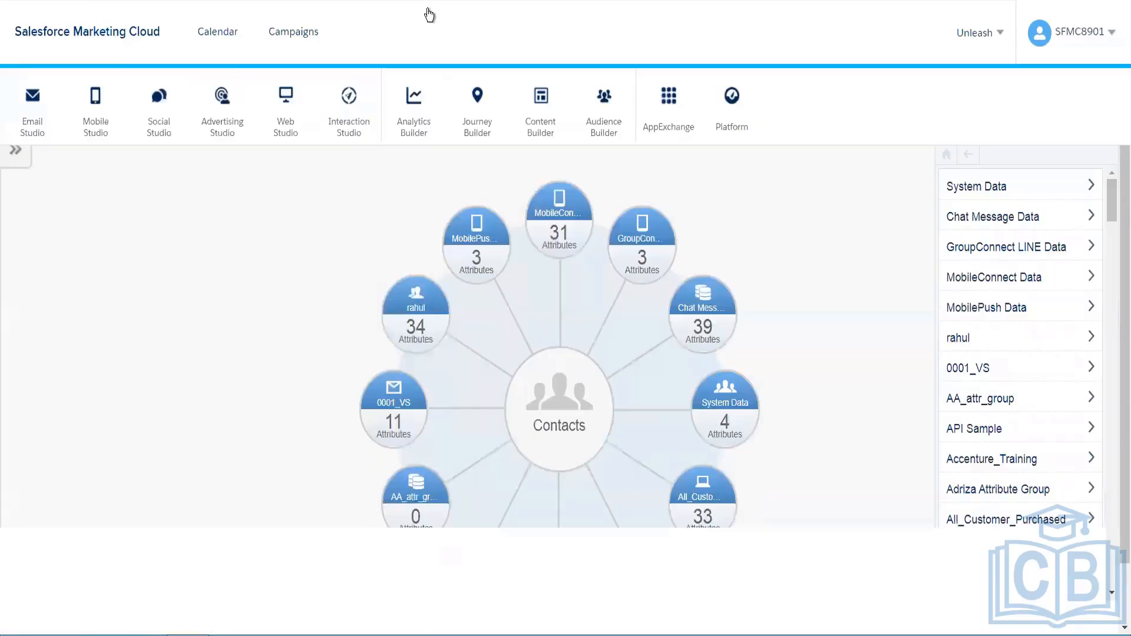
Open the Data Extensions tab and expand the Data Extensions folder
{"action": "left_click", "coordinate": [429, 15]}
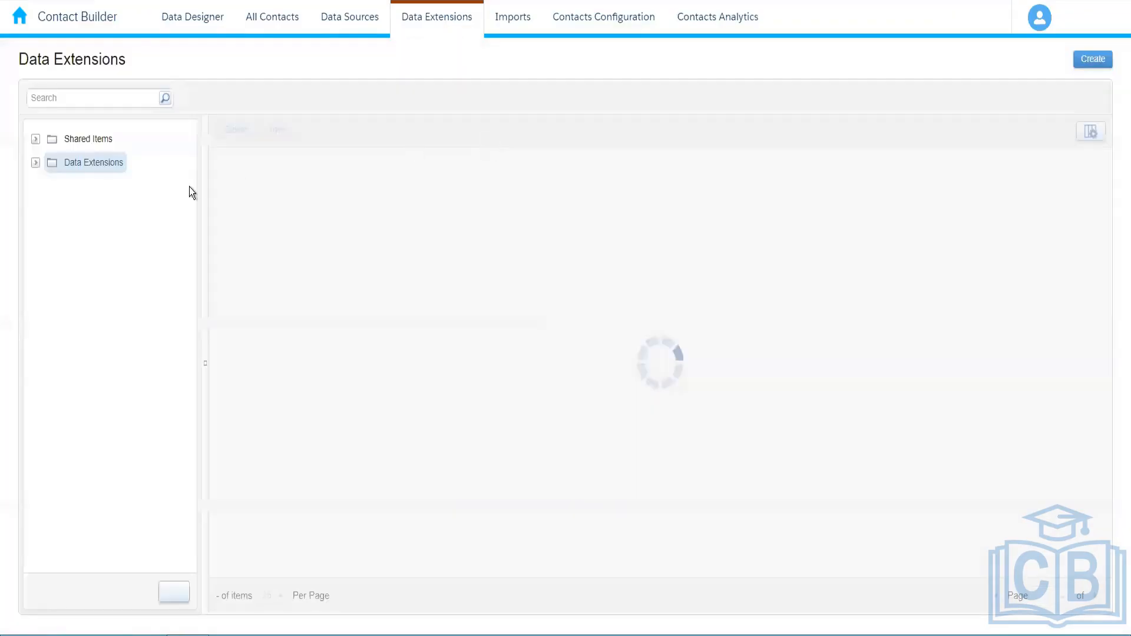
{"action": "left_click", "coordinate": [35, 164]}
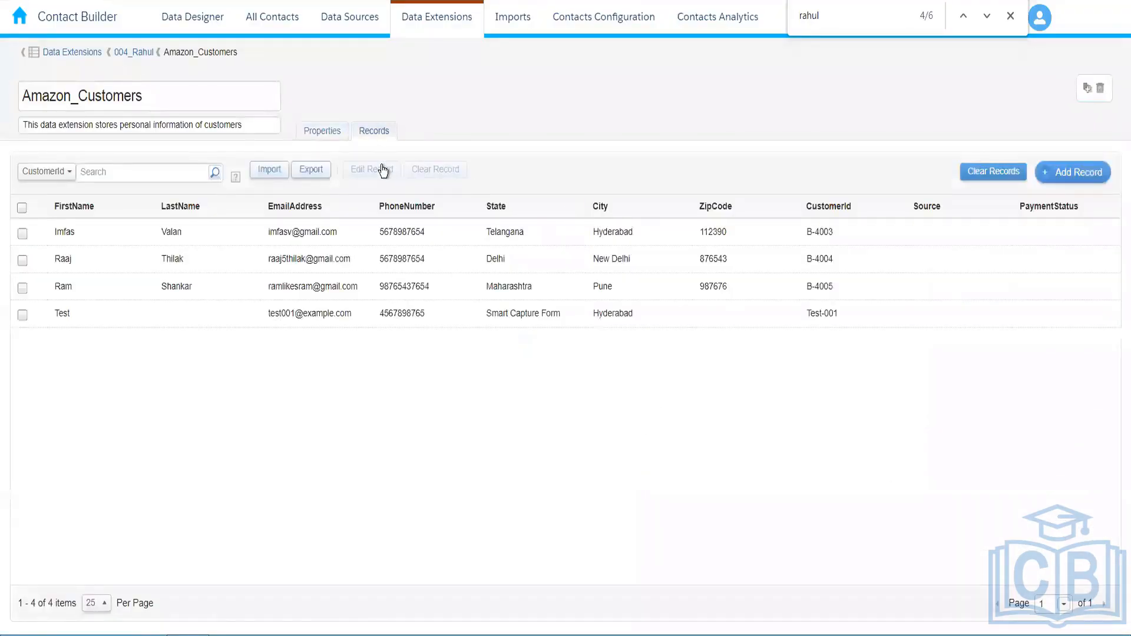
Fill the four records' PaymentStatus with Completed, Pending, Pending, Completed and save the edits
{"action": "key", "text": "ctrl+a"}
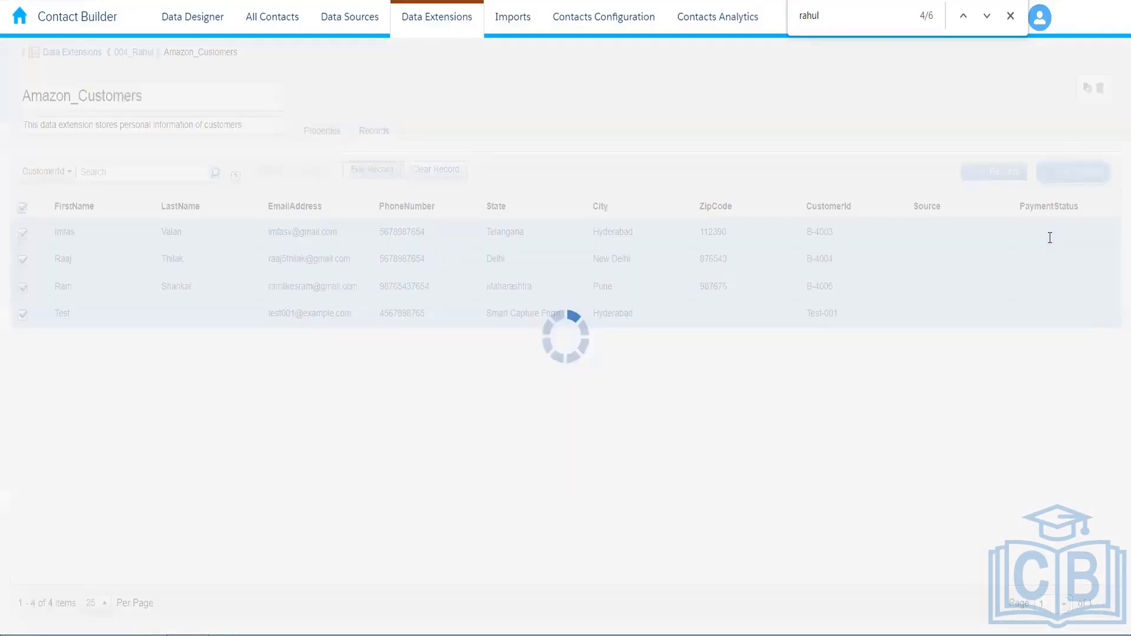
{"action": "left_click", "coordinate": [1049, 237]}
{"action": "type", "text": "C"}
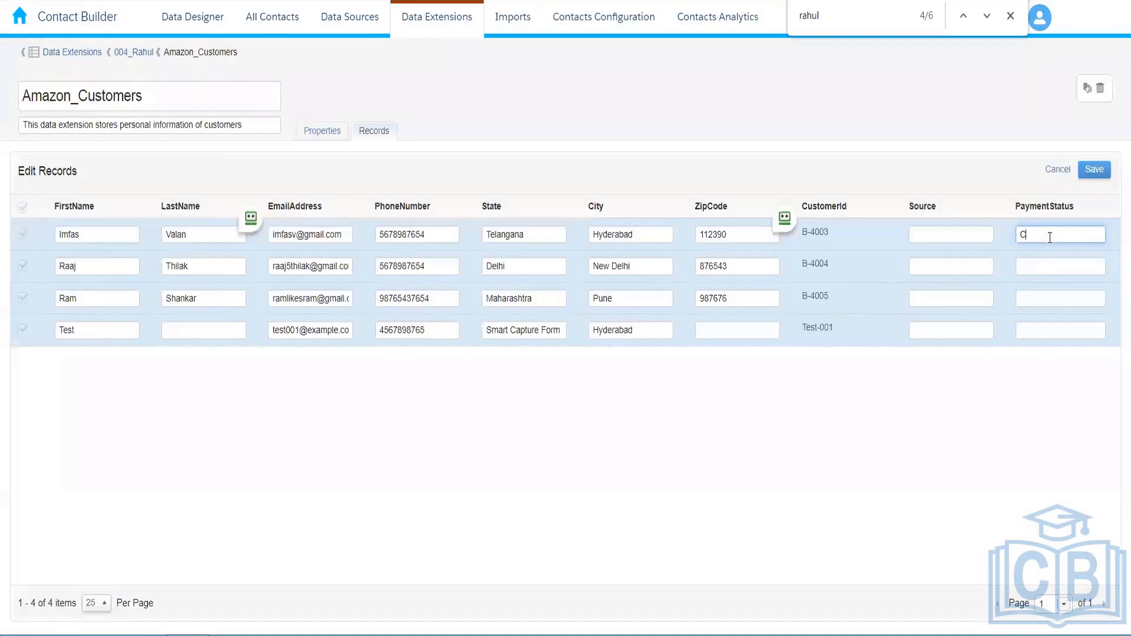
{"action": "type", "text": "ompleted"}
{"action": "key", "text": "Tab"}
{"action": "left_click", "coordinate": [1070, 263]}
{"action": "type", "text": "Pe"}
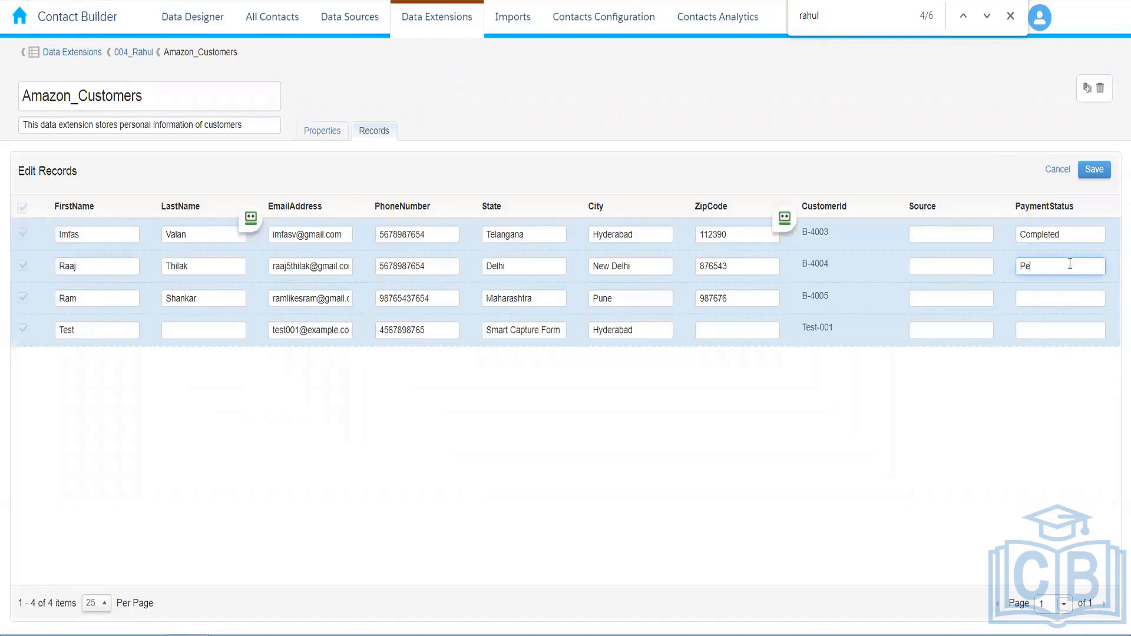
{"action": "type", "text": "nding"}
{"action": "left_click", "coordinate": [1064, 302]}
{"action": "type", "text": "Pendin"}
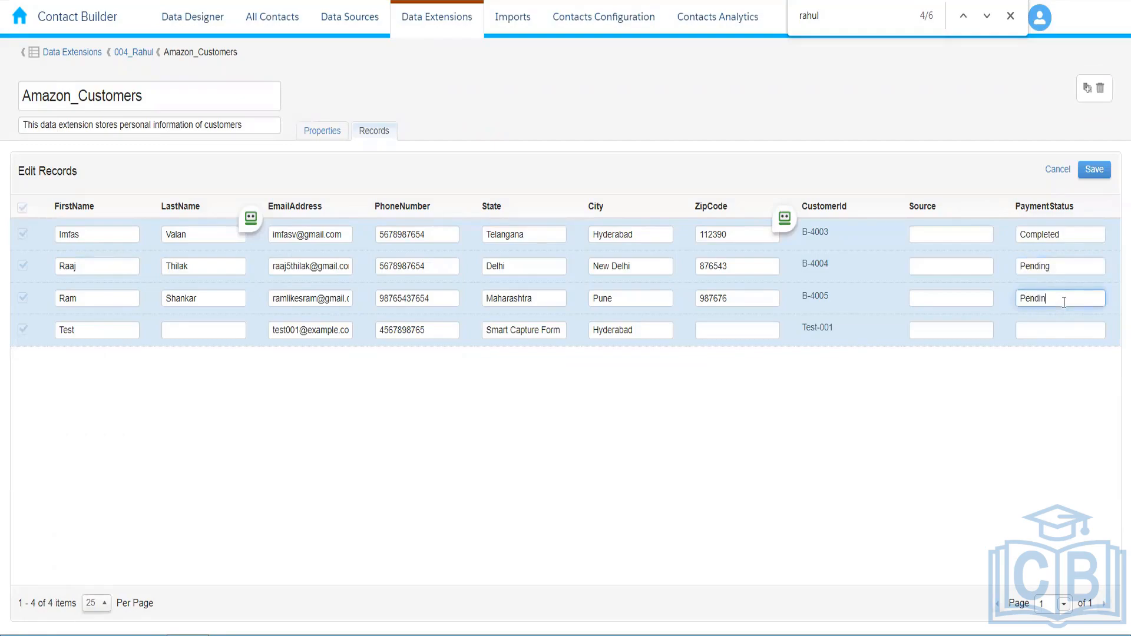
{"action": "type", "text": "g"}
{"action": "key", "text": "Tab"}
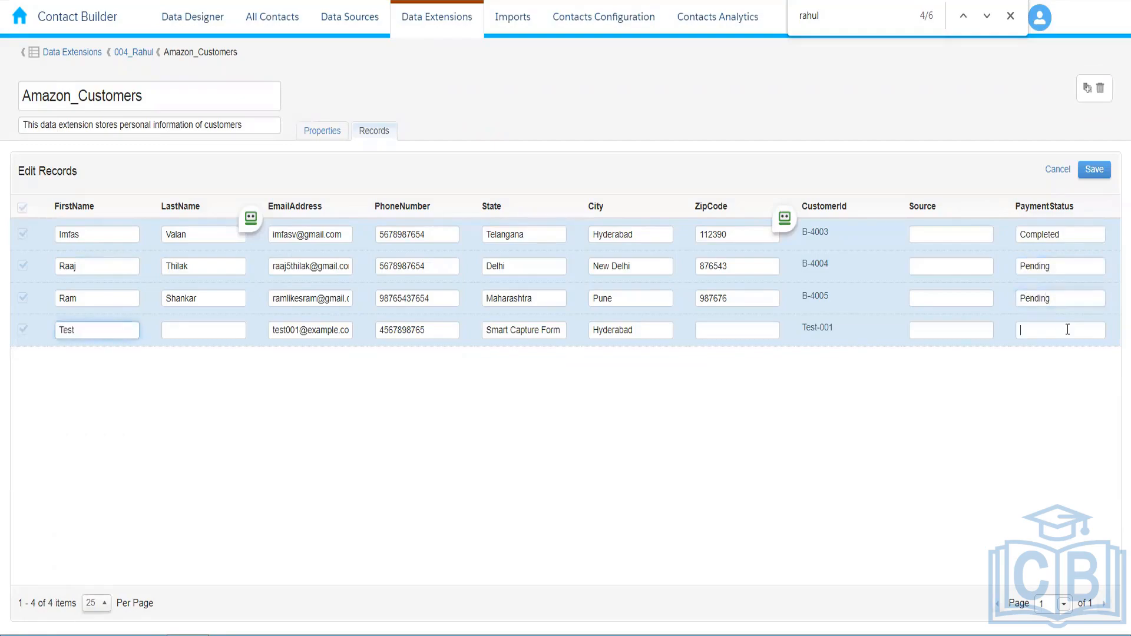
{"action": "left_click", "coordinate": [1064, 328]}
{"action": "type", "text": "Comple"}
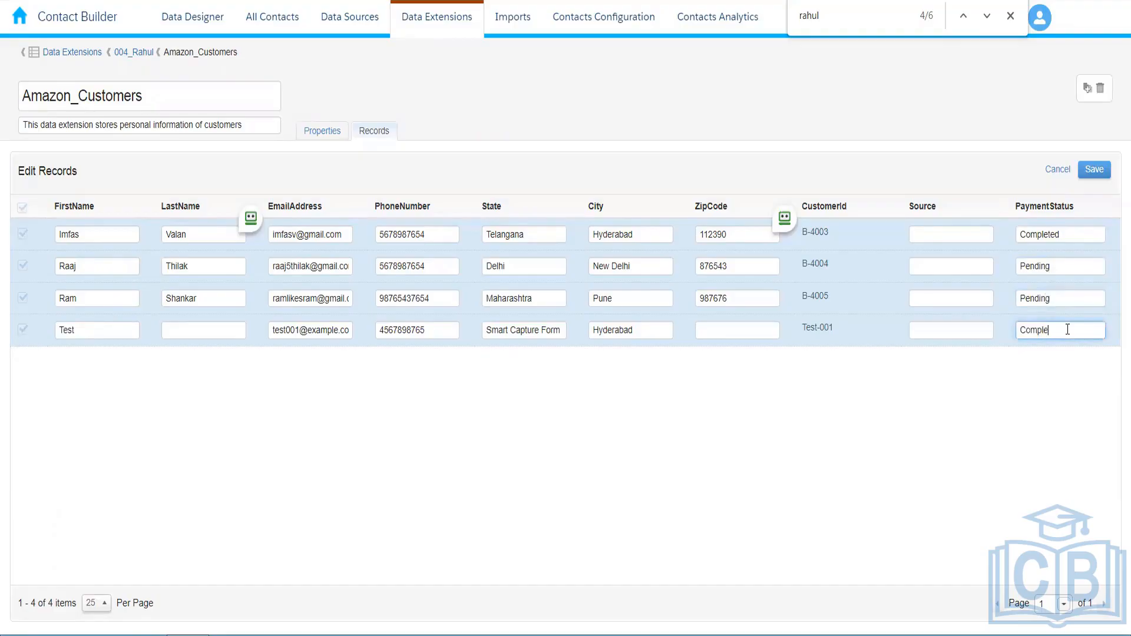
{"action": "type", "text": "ted"}
{"action": "left_click", "coordinate": [1094, 170]}
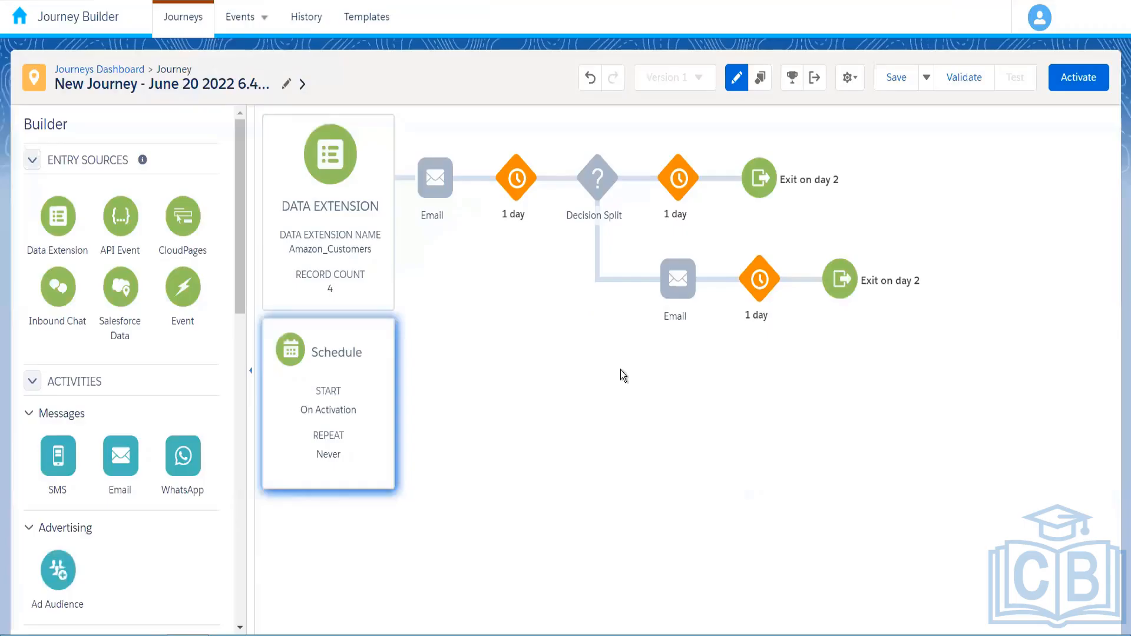
Open the Decision Split's settings on the journey canvas
{"action": "left_click", "coordinate": [592, 181]}
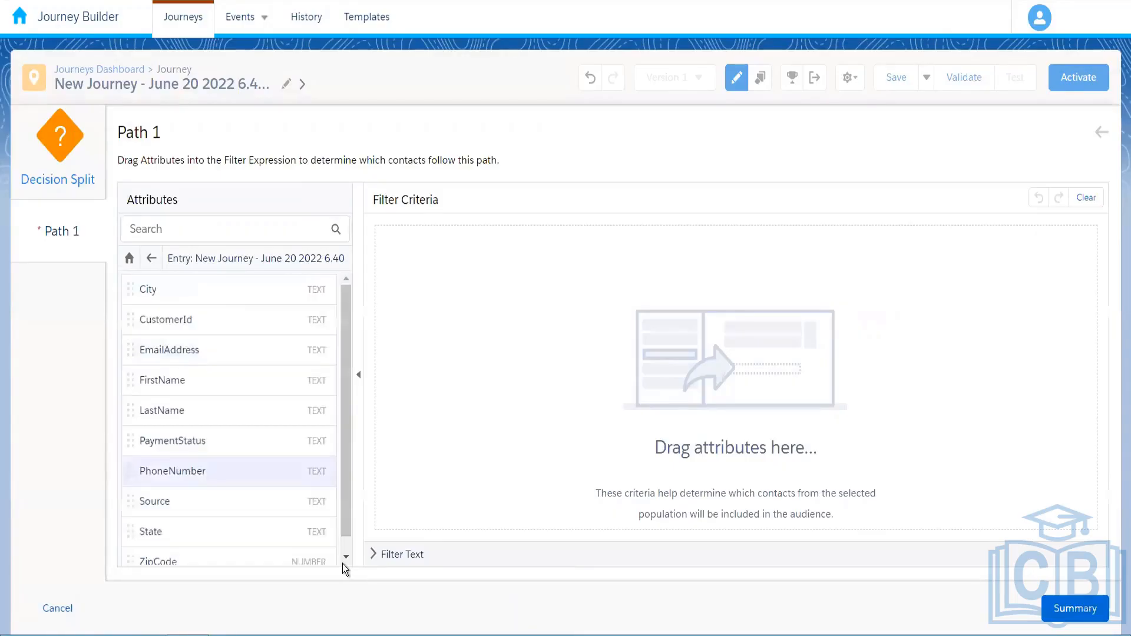
Add a Path 1 condition PaymentStatus equal Completed, then reopen Path 1 after it shows Invalid Attribute
{"action": "left_click_drag", "start_coordinate": [238, 419], "coordinate": [639, 252]}
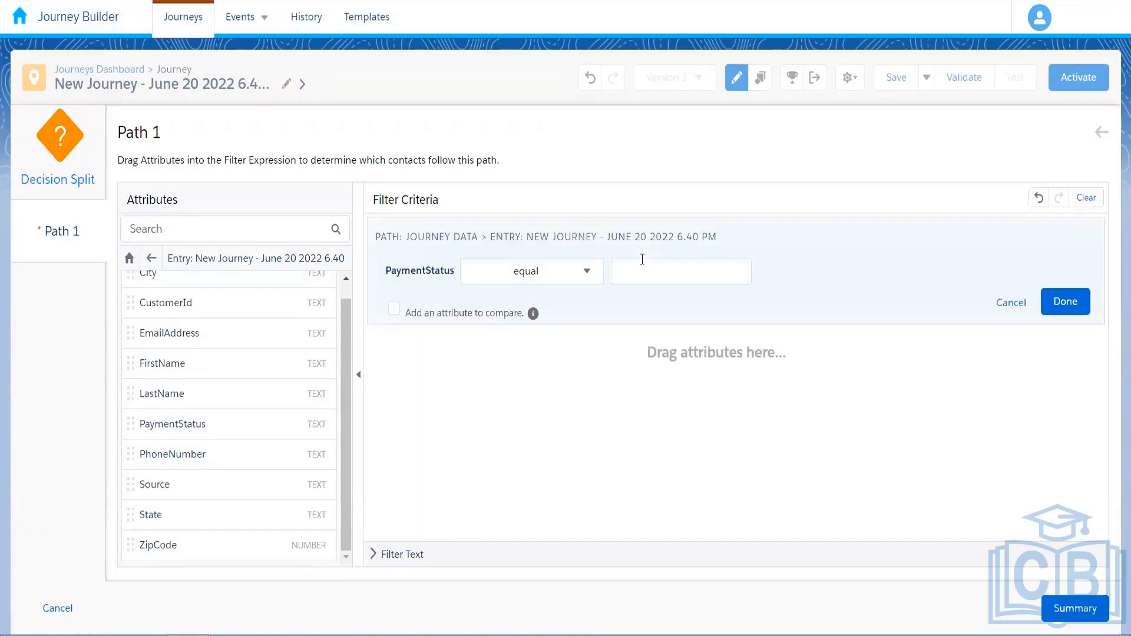
{"action": "left_click", "coordinate": [642, 260]}
{"action": "type", "text": "C"}
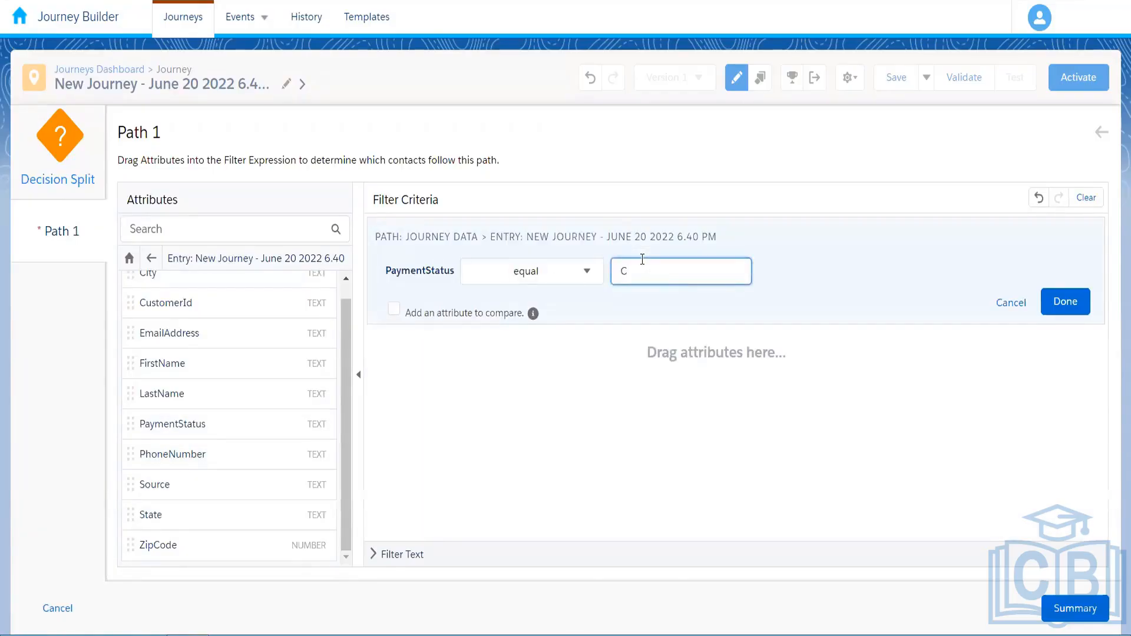
{"action": "type", "text": "m"}
{"action": "key", "text": "BackSpace"}
{"action": "type", "text": "ompleted"}
{"action": "left_click", "coordinate": [1061, 307]}
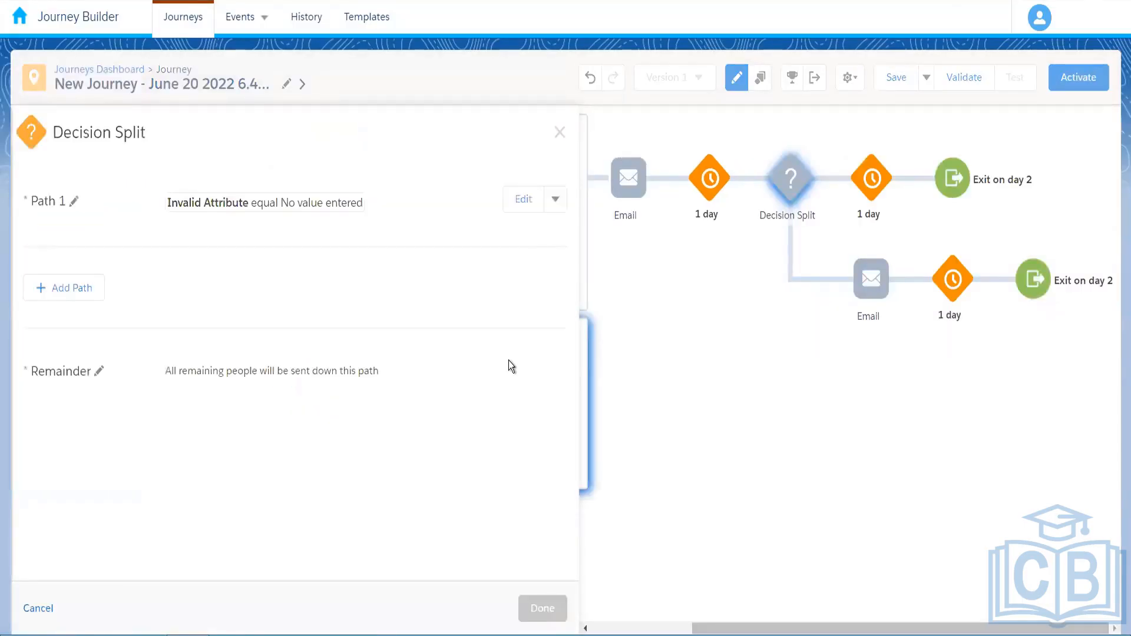
{"action": "left_click", "coordinate": [524, 201]}
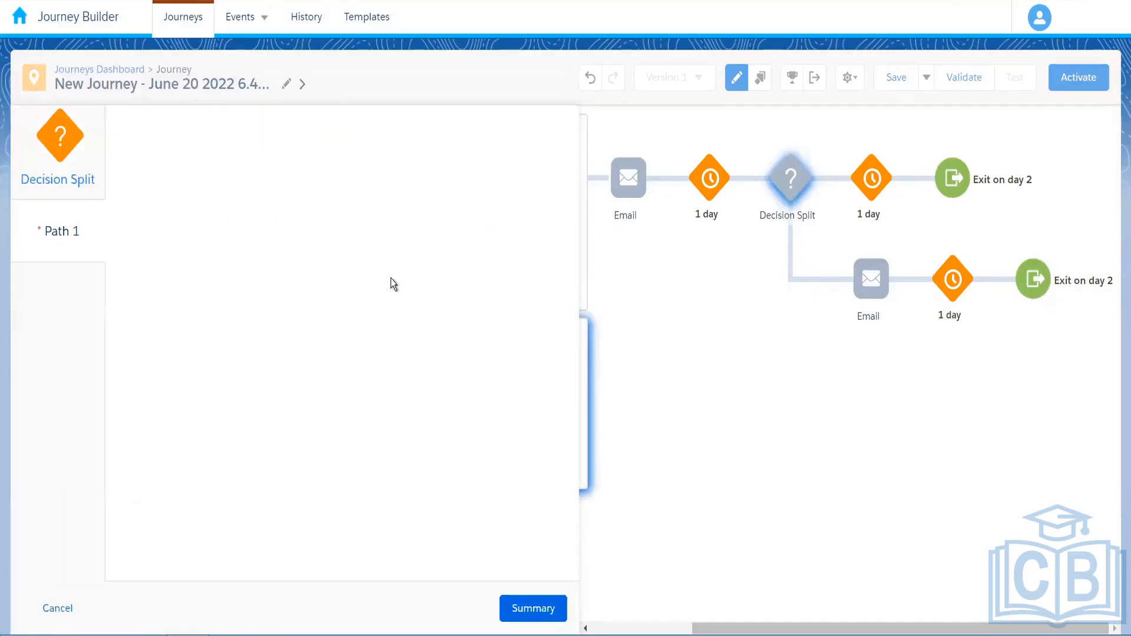
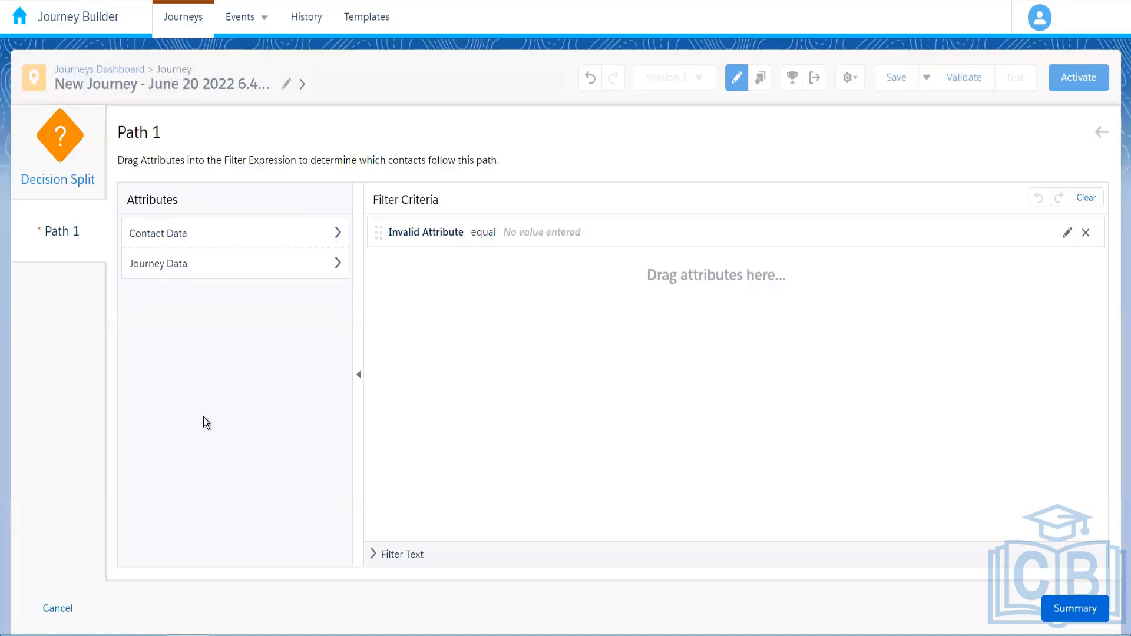
Cancel the Path 1 panel and discard its unsaved filter changes
{"action": "left_click", "coordinate": [59, 613]}
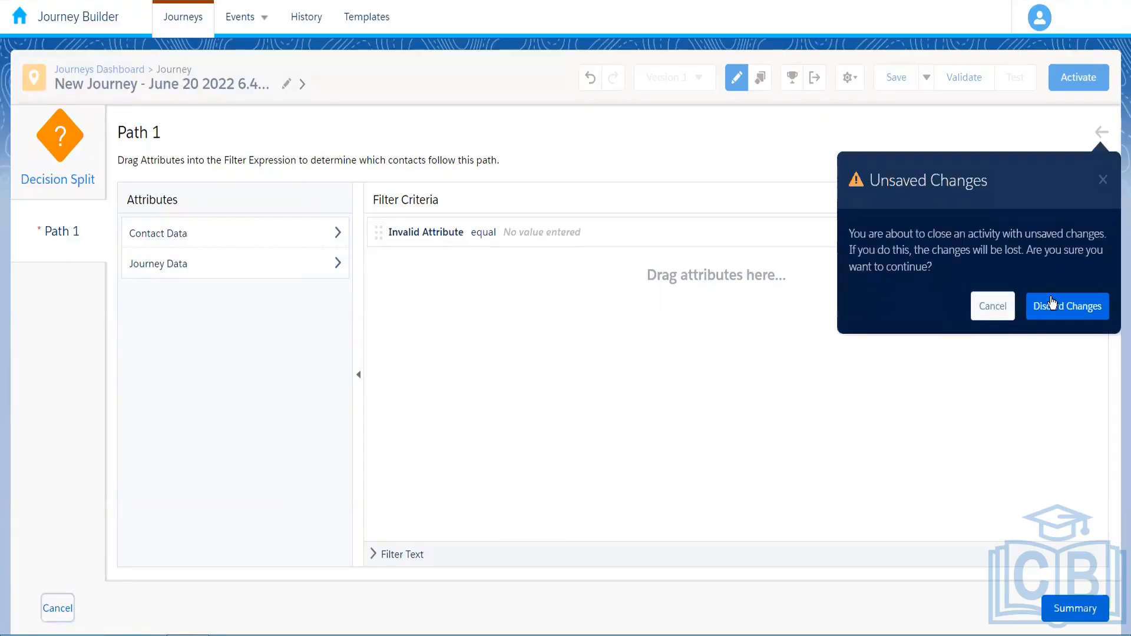
{"action": "left_click", "coordinate": [1051, 301]}
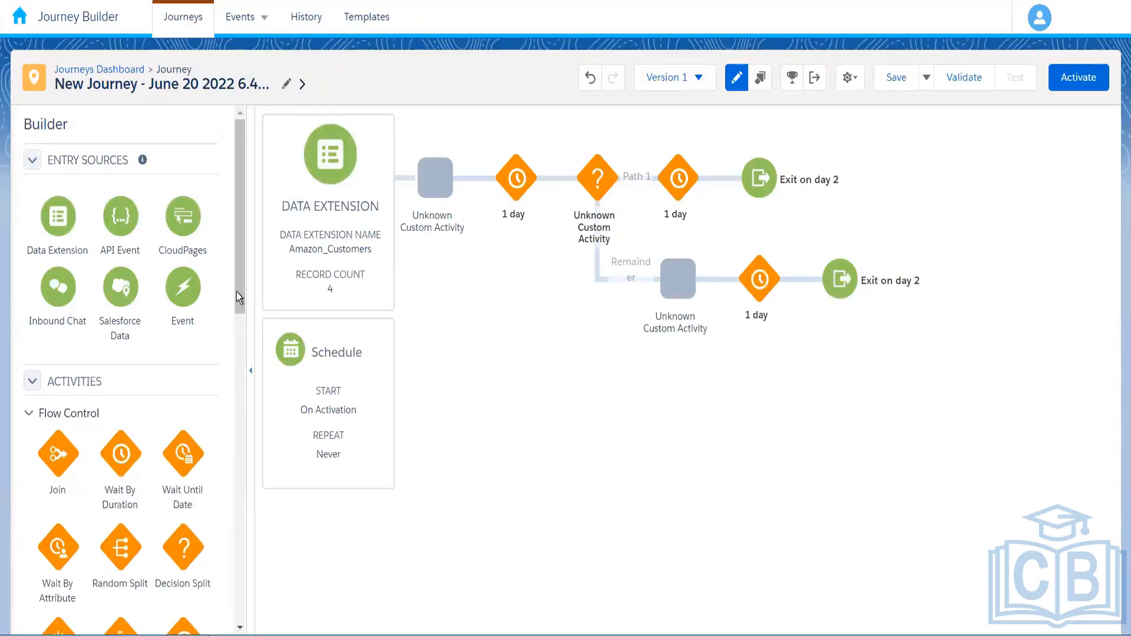
Delete the Decision Split, then restore it with Ctrl+Z
{"action": "scroll", "coordinate": [244, 439], "scroll_direction": "down", "scroll_amount": 8}
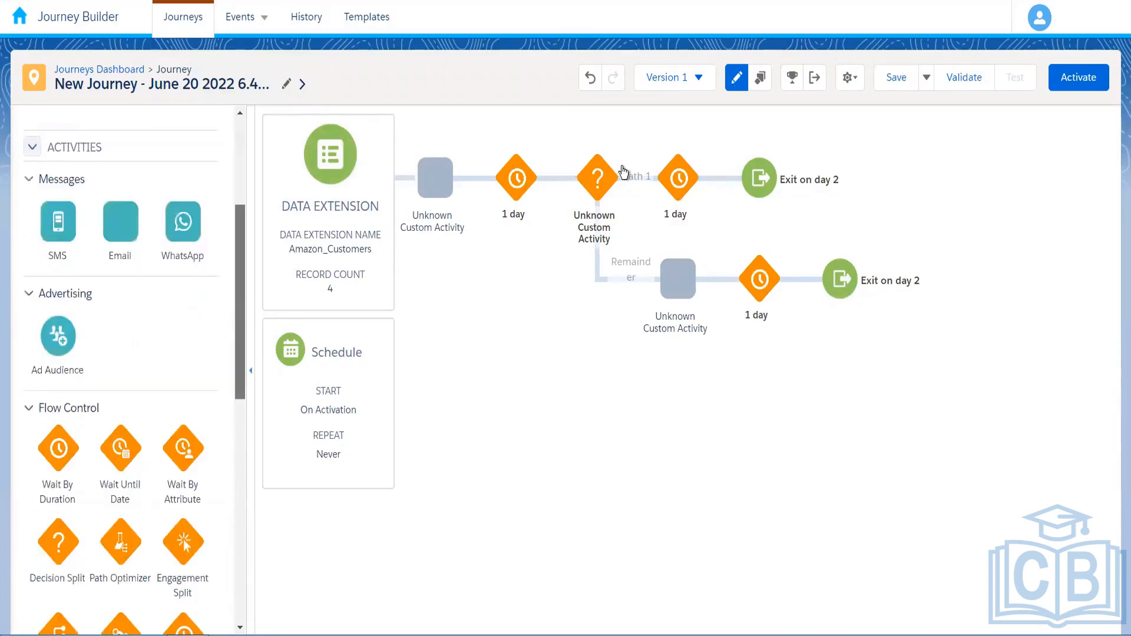
{"action": "scroll", "coordinate": [194, 330], "scroll_direction": "down", "scroll_amount": 4}
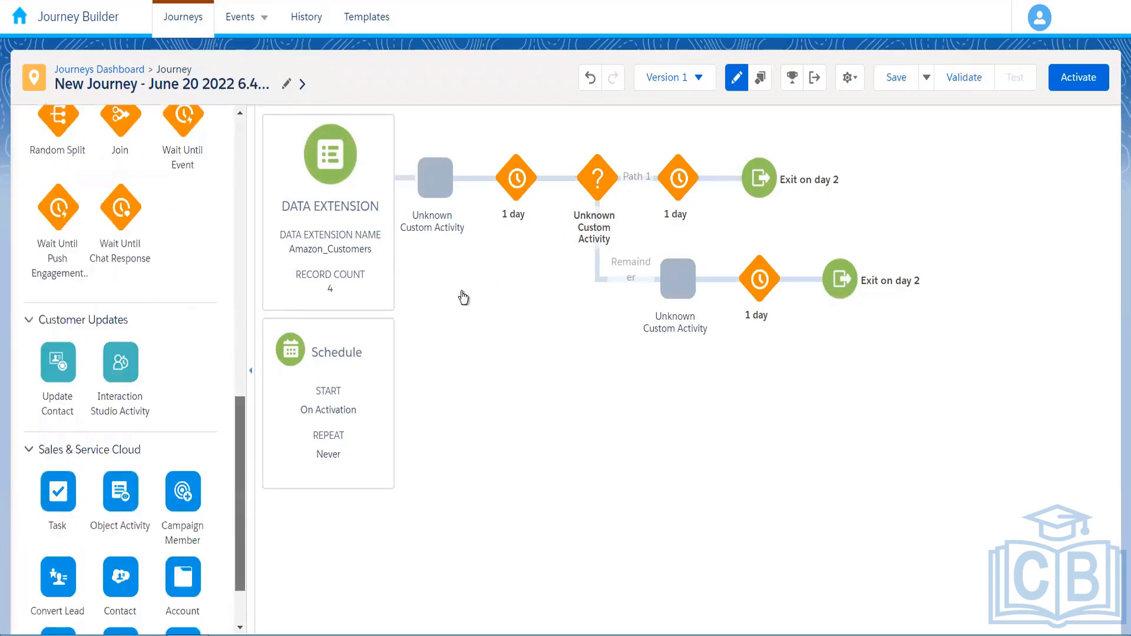
{"action": "scroll", "coordinate": [194, 330], "scroll_direction": "up", "scroll_amount": 5}
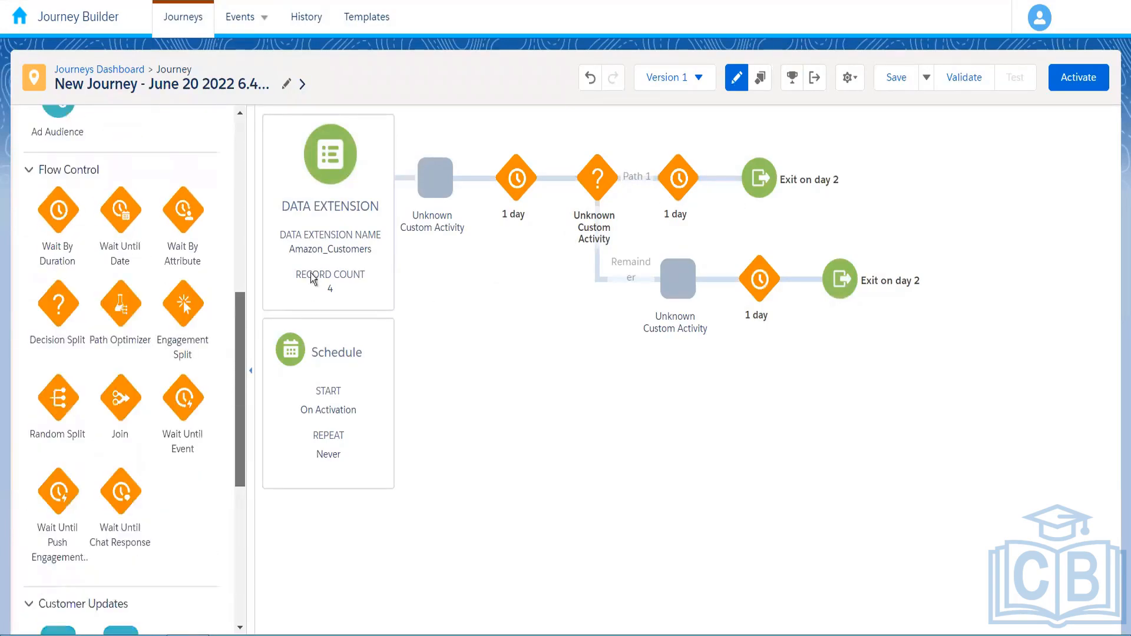
{"action": "left_click", "coordinate": [620, 155]}
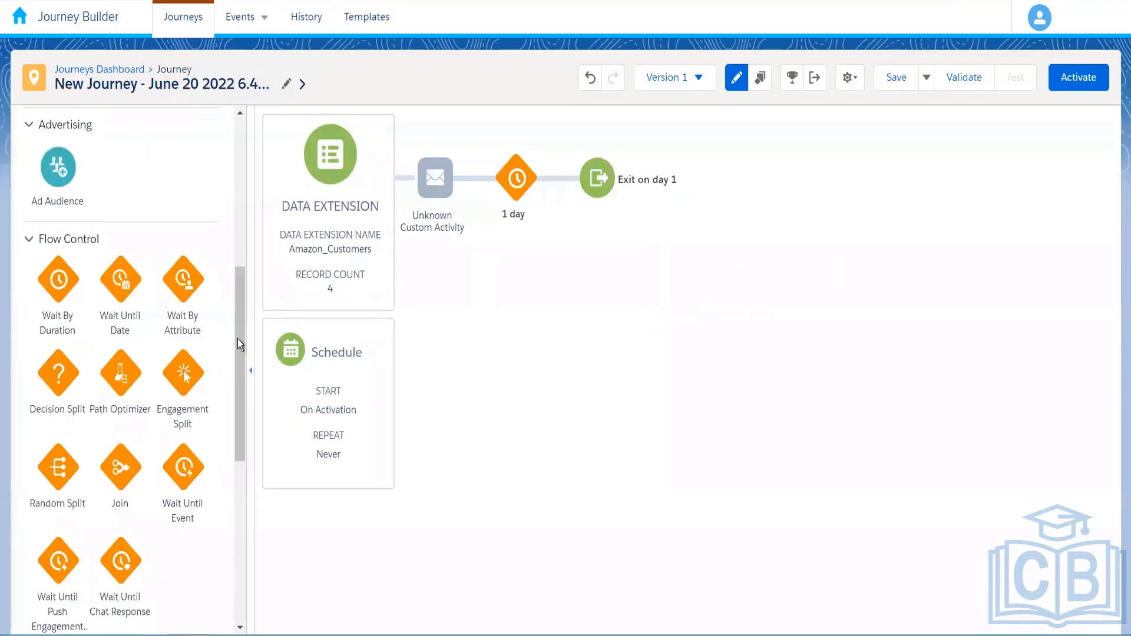
{"action": "key", "text": "ctrl+z"}
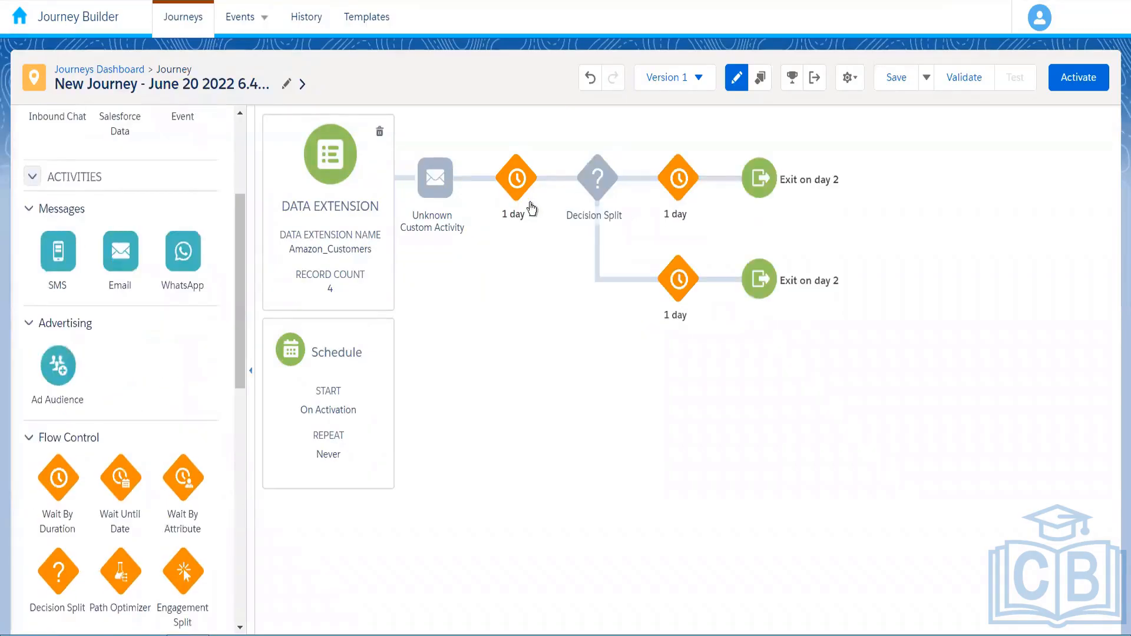
Delete the Unknown Custom Activity, keeping the first 1-day wait in place
{"action": "mouse_move", "coordinate": [430, 247]}
{"action": "left_click", "coordinate": [457, 157]}
{"action": "key", "text": "Return"}
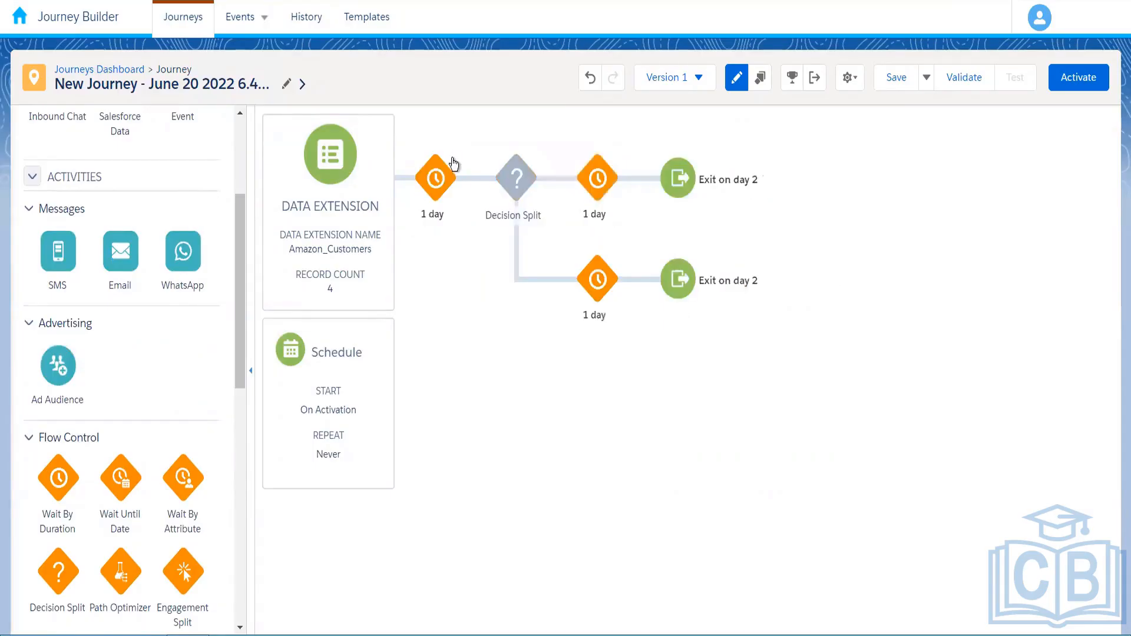
{"action": "left_click", "coordinate": [458, 156]}
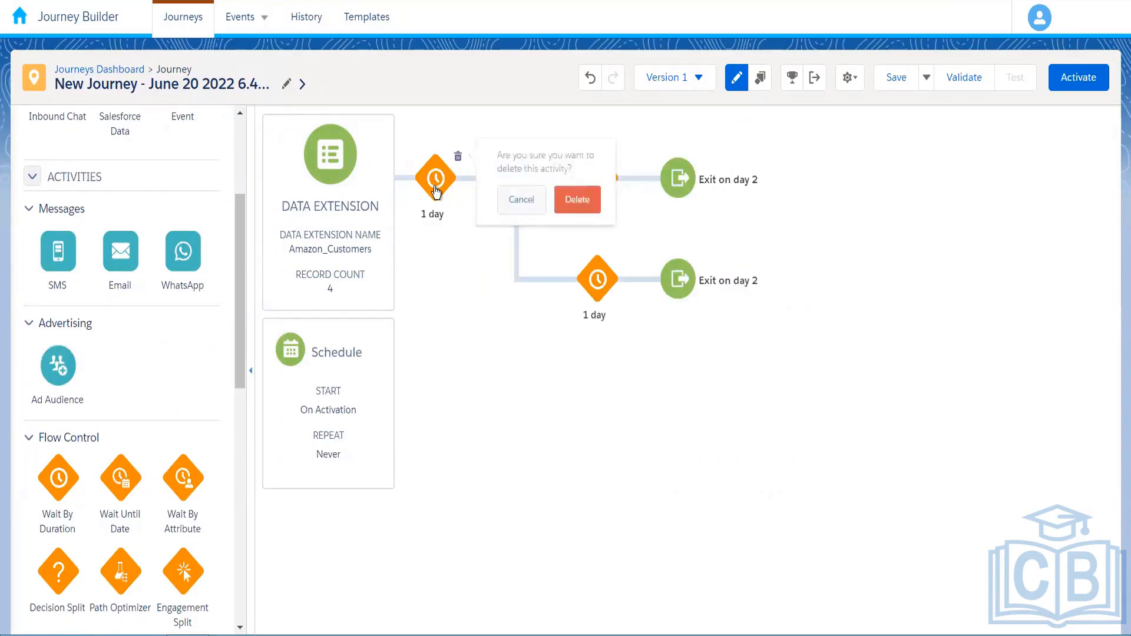
{"action": "left_click", "coordinate": [436, 192]}
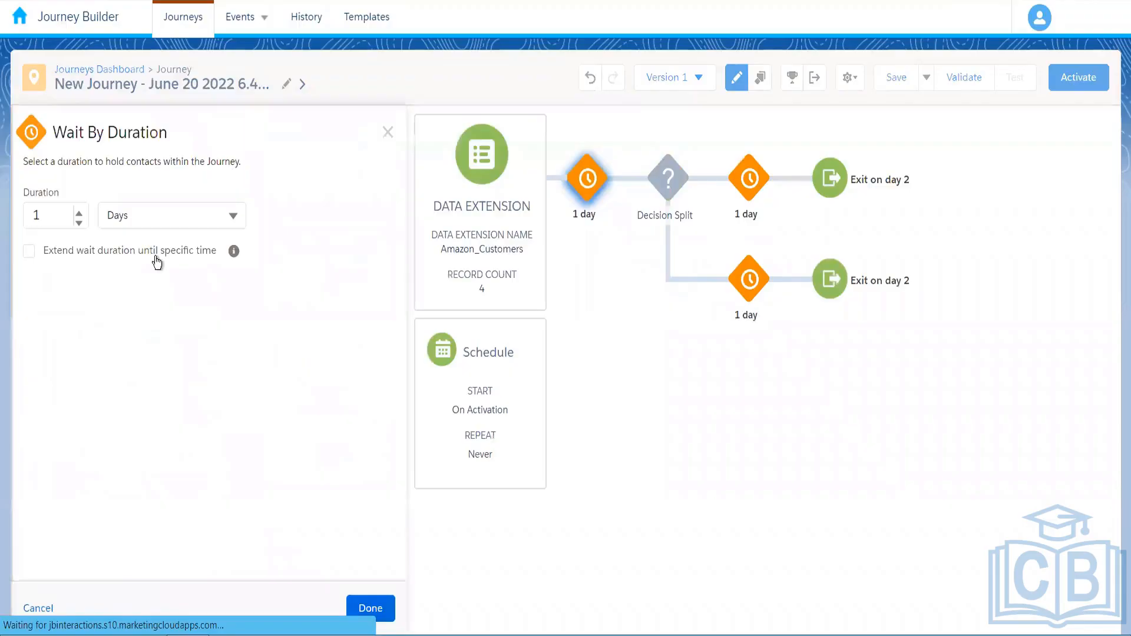
Change the first Wait By Duration to 2 Minutes
{"action": "left_click", "coordinate": [164, 216]}
{"action": "left_click", "coordinate": [130, 249]}
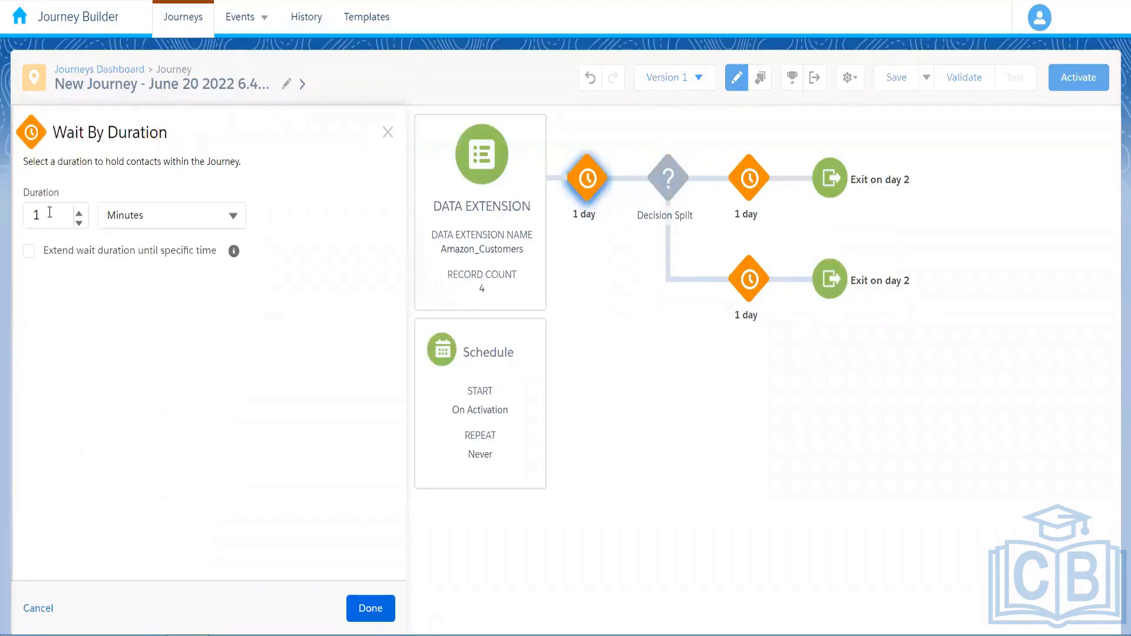
{"action": "left_click", "coordinate": [50, 212]}
{"action": "key", "text": "BackSpace"}
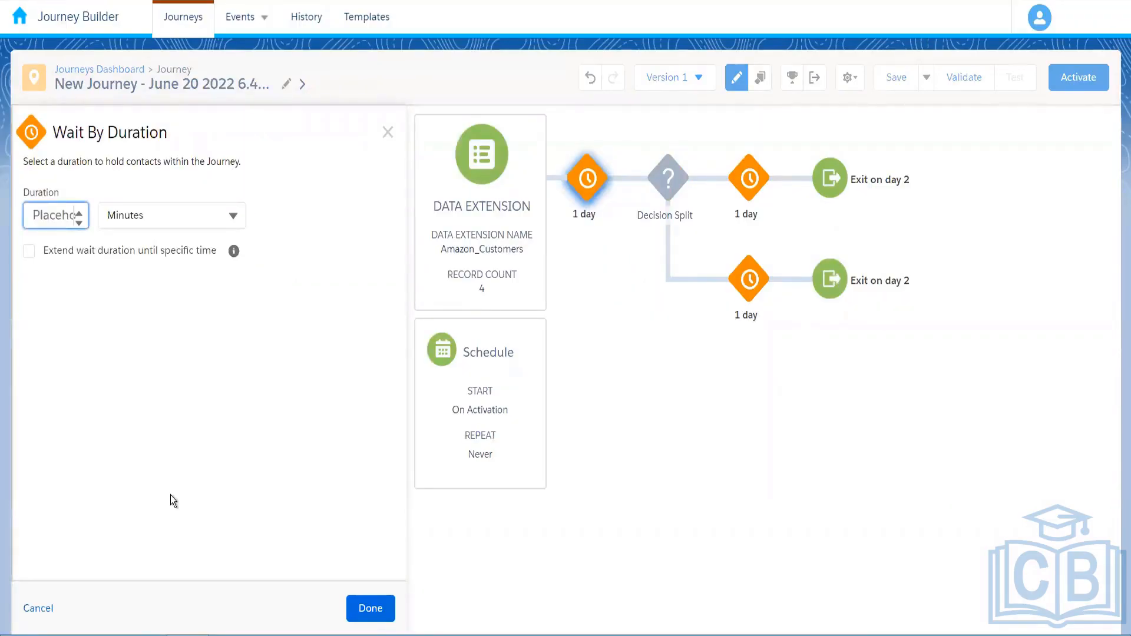
{"action": "type", "text": "2"}
{"action": "left_click", "coordinate": [363, 608]}
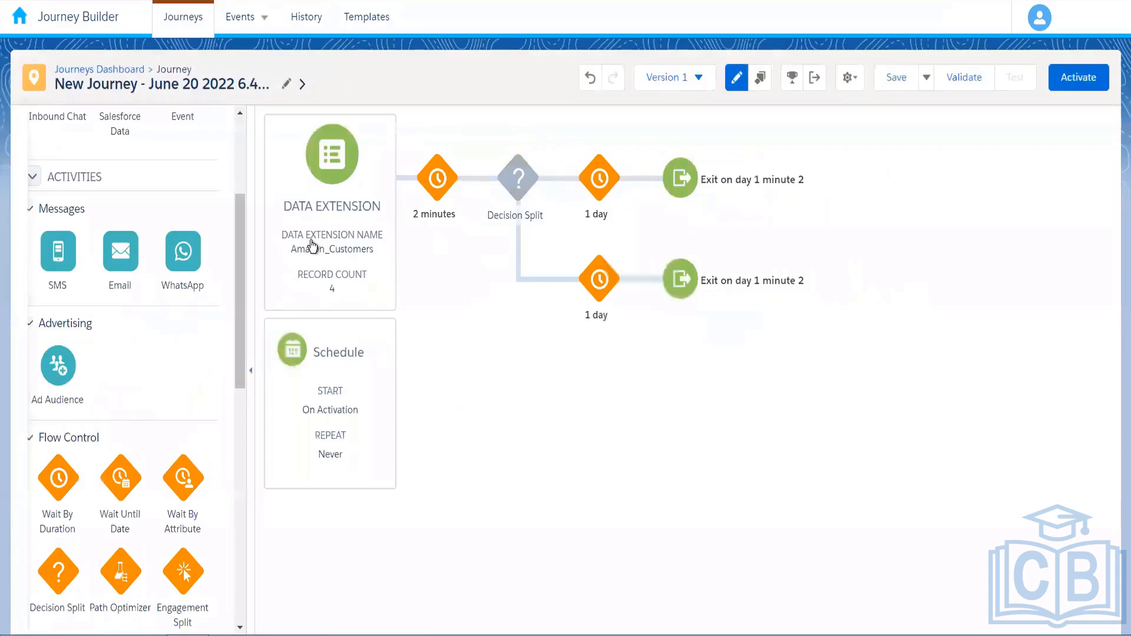
Open the Data Extension entry source's Filter Contacts and browse the Contact Data attributes
{"action": "left_click", "coordinate": [346, 306]}
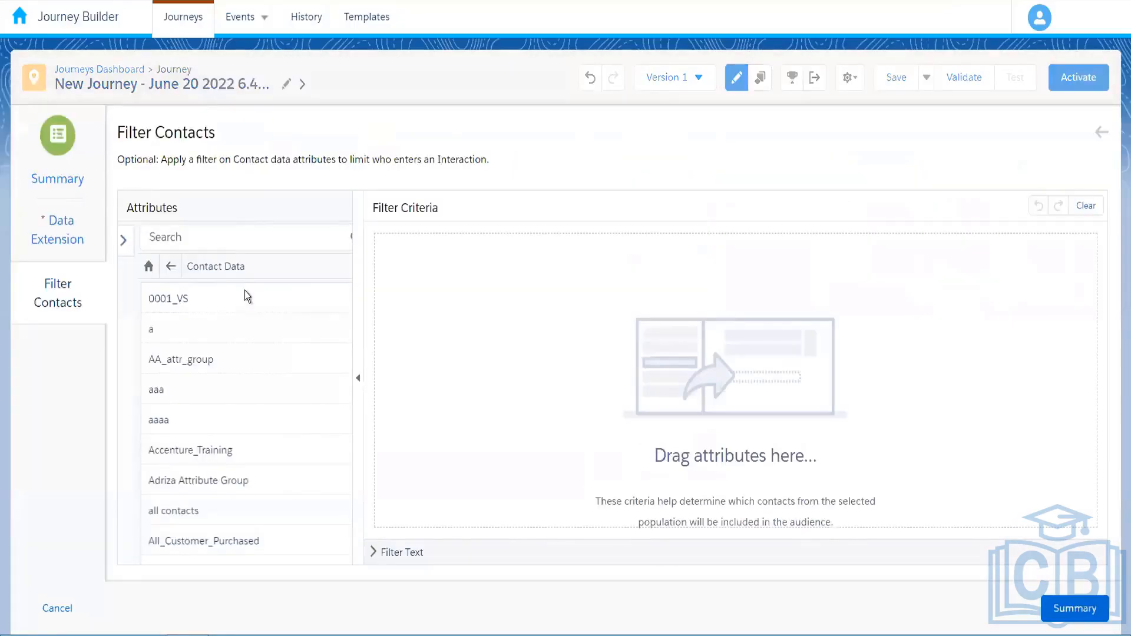
{"action": "scroll", "coordinate": [253, 330], "scroll_direction": "down", "scroll_amount": 1}
{"action": "left_click", "coordinate": [153, 267]}
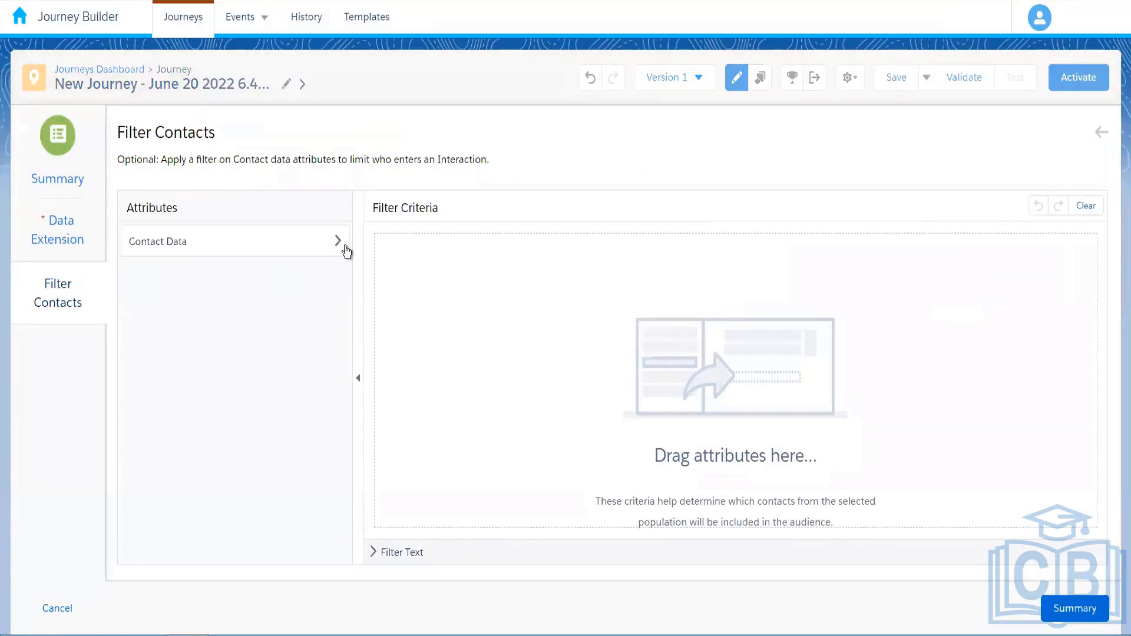
{"action": "left_click", "coordinate": [345, 246]}
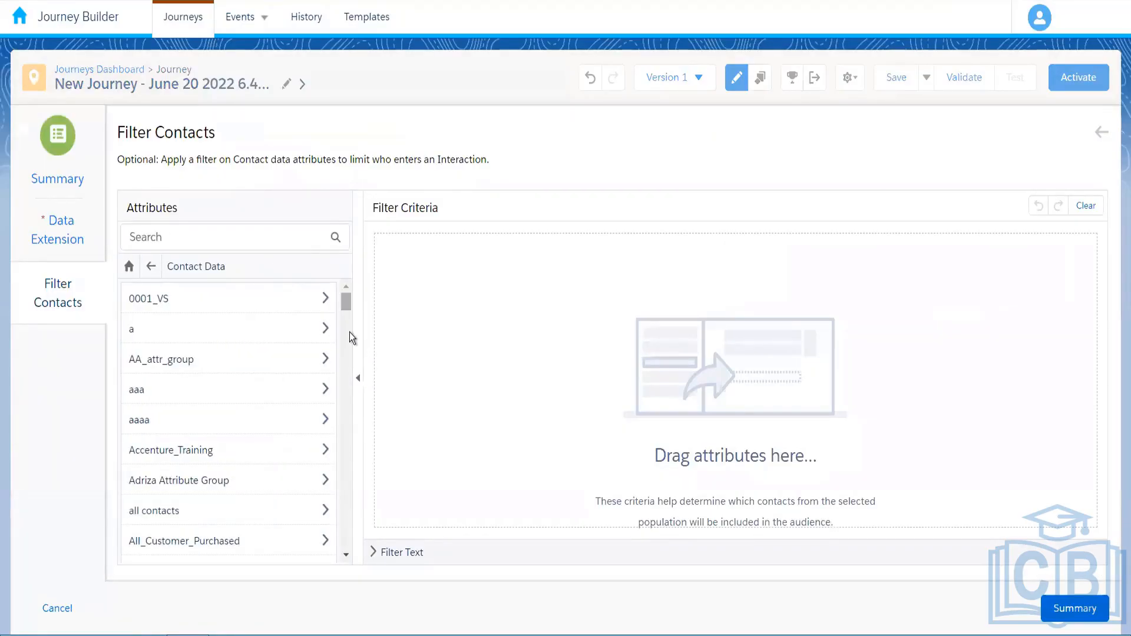
{"action": "scroll", "coordinate": [352, 374], "scroll_direction": "down", "scroll_amount": 5}
{"action": "scroll", "coordinate": [353, 375], "scroll_direction": "down", "scroll_amount": 9}
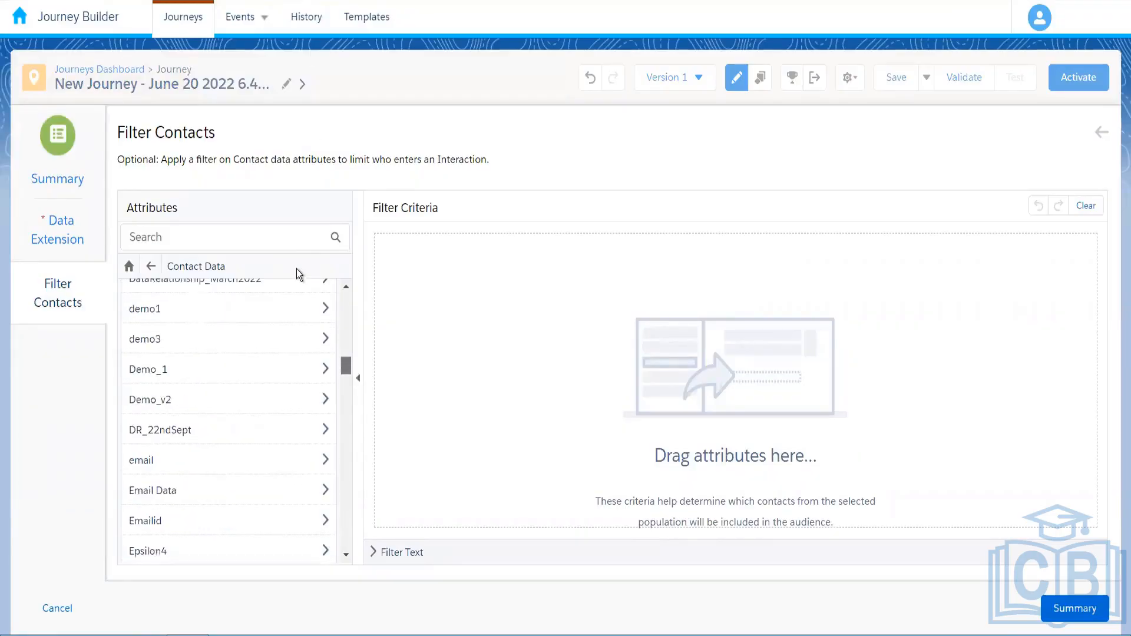
{"action": "scroll", "coordinate": [324, 316], "scroll_direction": "down", "scroll_amount": 1}
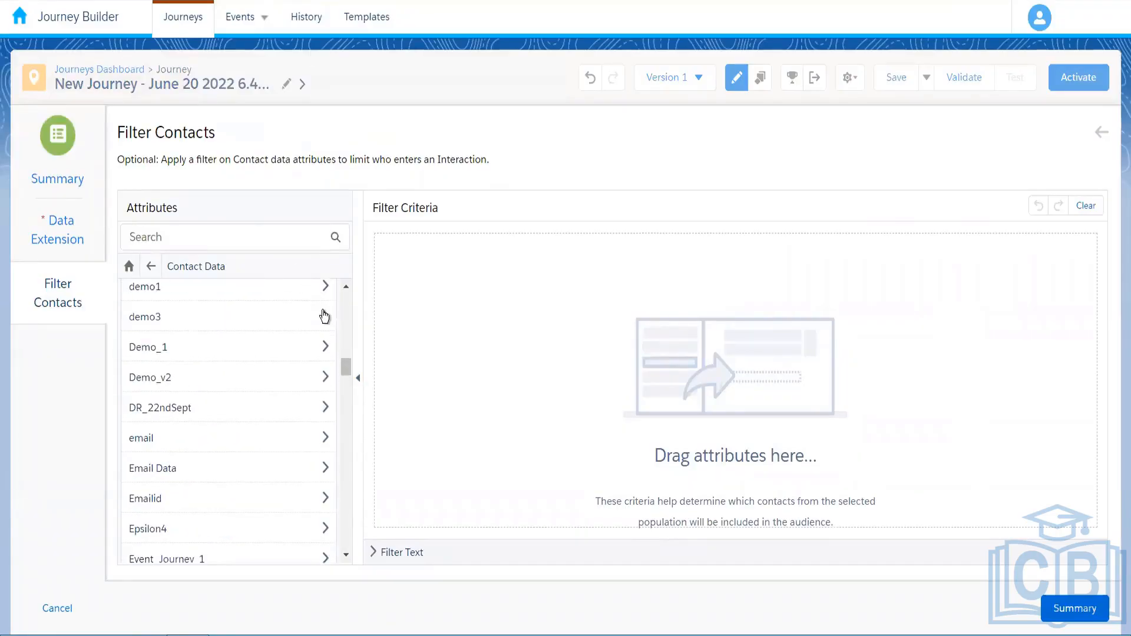
Search the attribute list for 'amazon' to find the Amazon attribute groups
{"action": "key", "text": "ctrl+f"}
{"action": "type", "text": "all"}
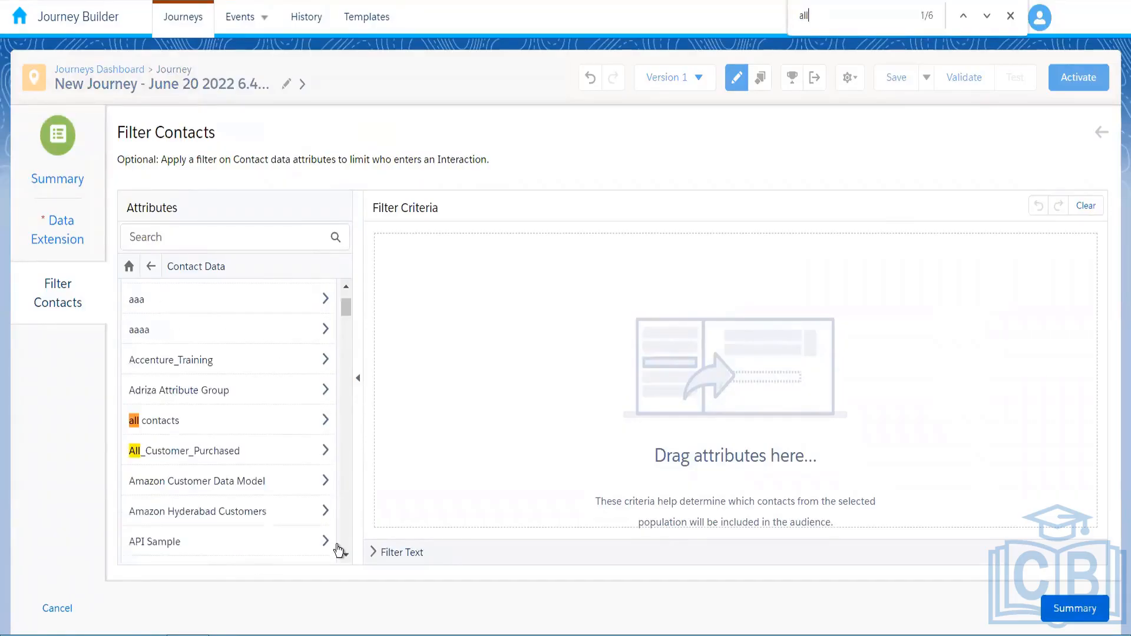
{"action": "left_click", "coordinate": [346, 556]}
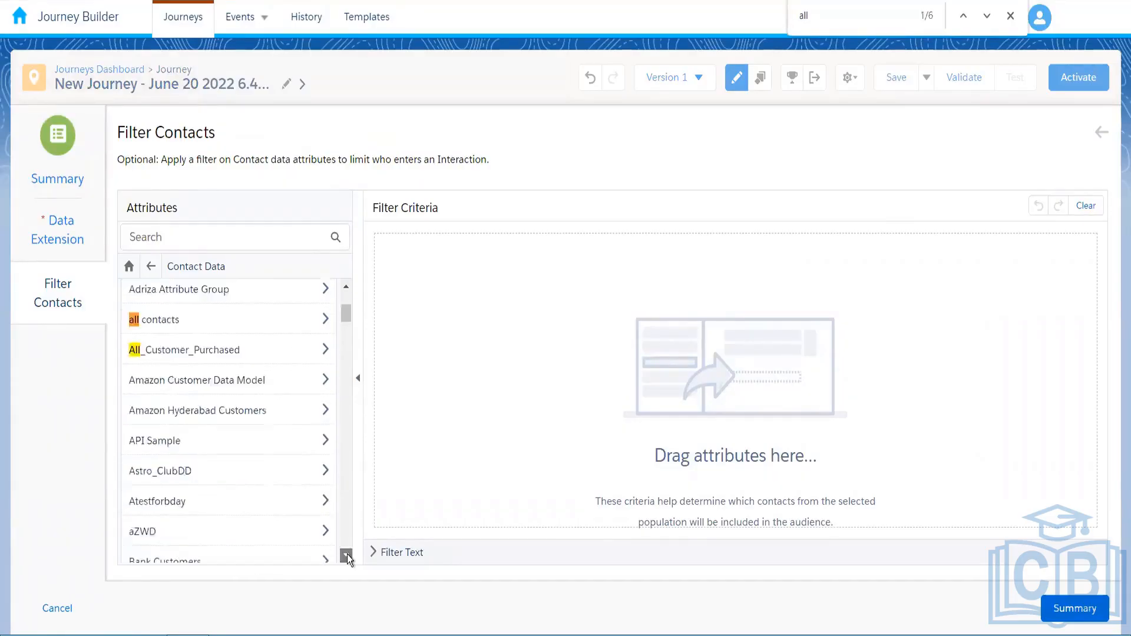
{"action": "left_click", "coordinate": [347, 555]}
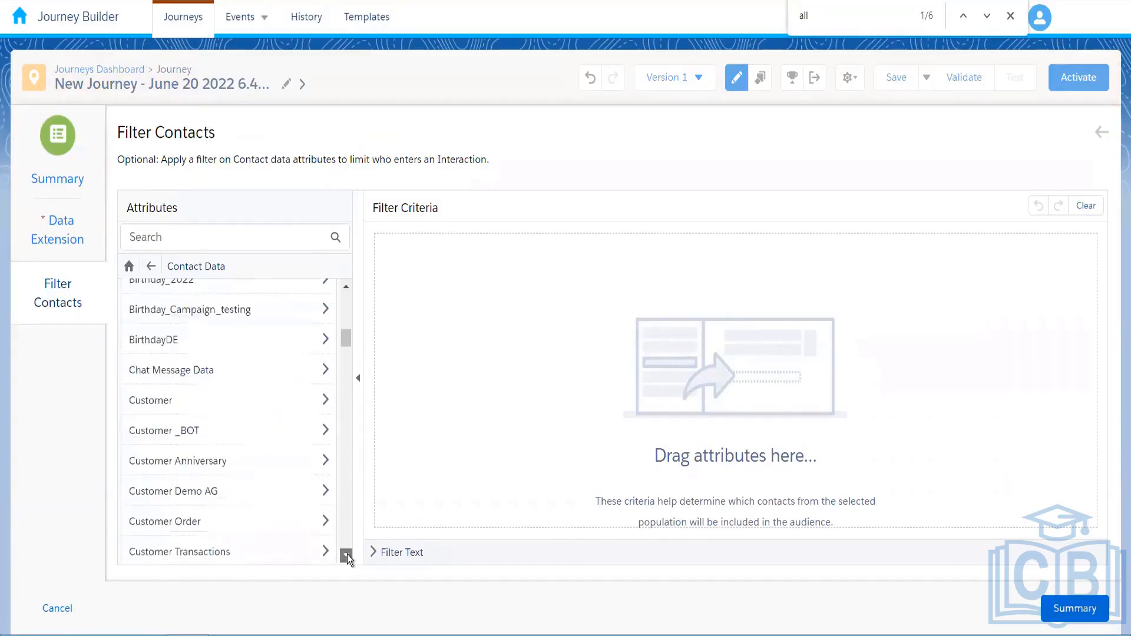
{"action": "scroll", "coordinate": [283, 459], "scroll_direction": "down", "scroll_amount": 2}
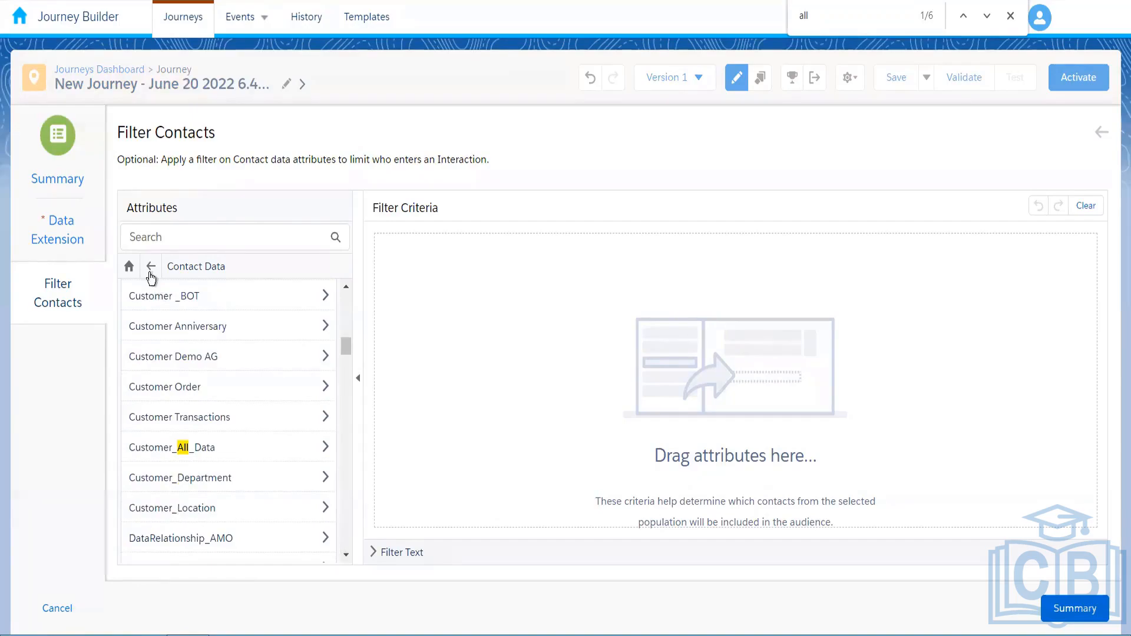
{"action": "left_click", "coordinate": [150, 272]}
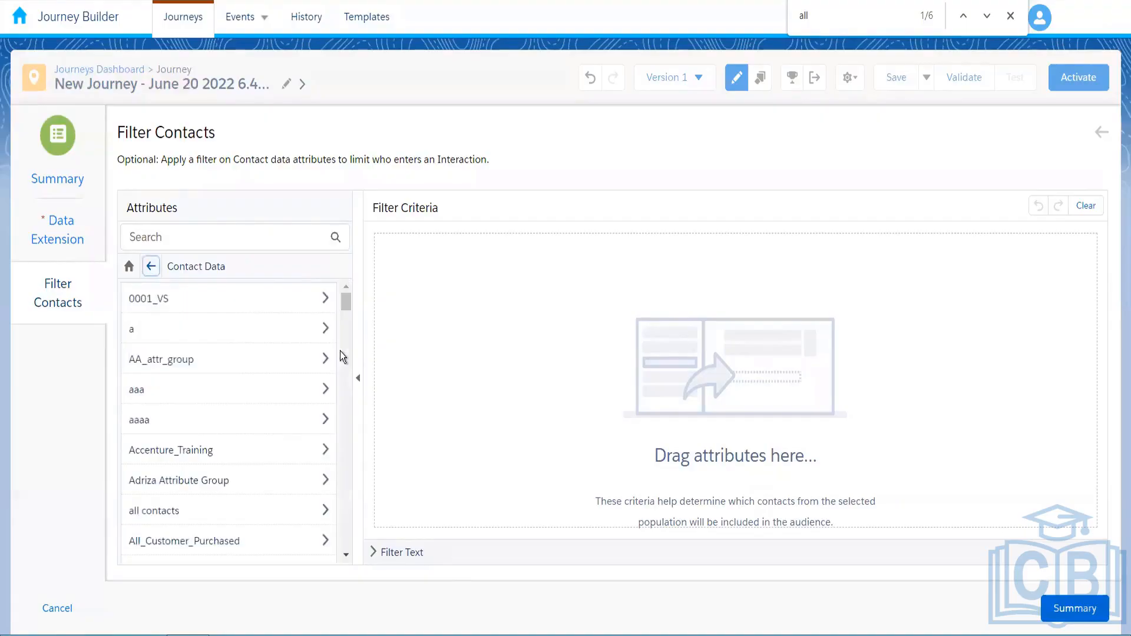
{"action": "key", "text": "BackSpace"}
{"action": "key", "text": "BackSpace"}
{"action": "type", "text": "mz"}
{"action": "key", "text": "BackSpace"}
{"action": "type", "text": "azon"}
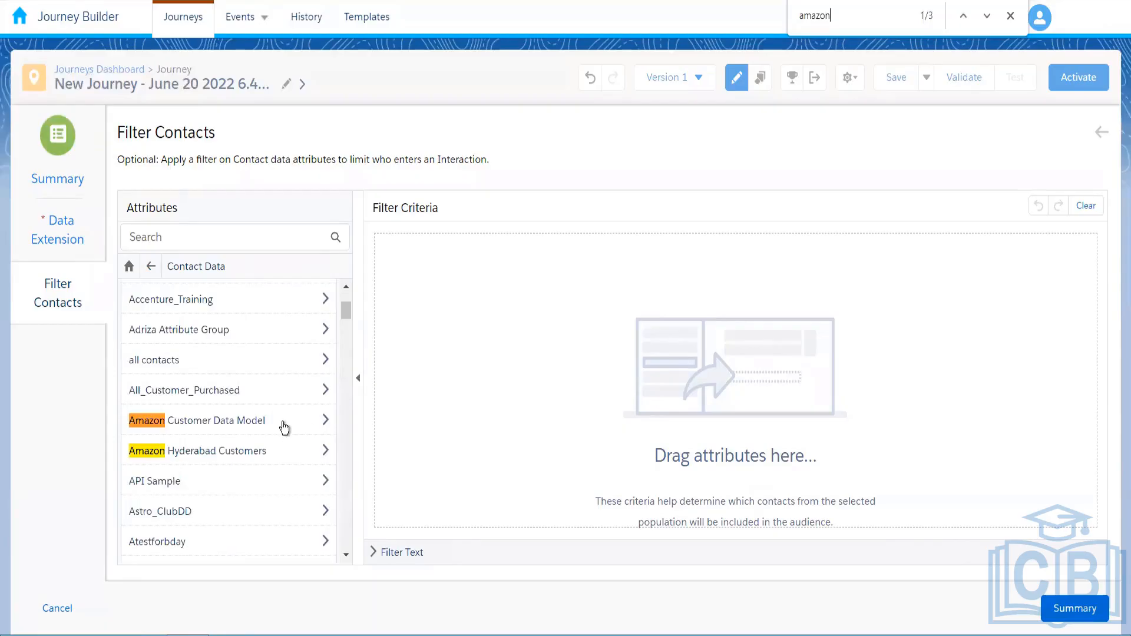
Filter Amazon_Customers entry contacts by PaymentStatus equal Pending and view the summary
{"action": "left_click", "coordinate": [285, 425]}
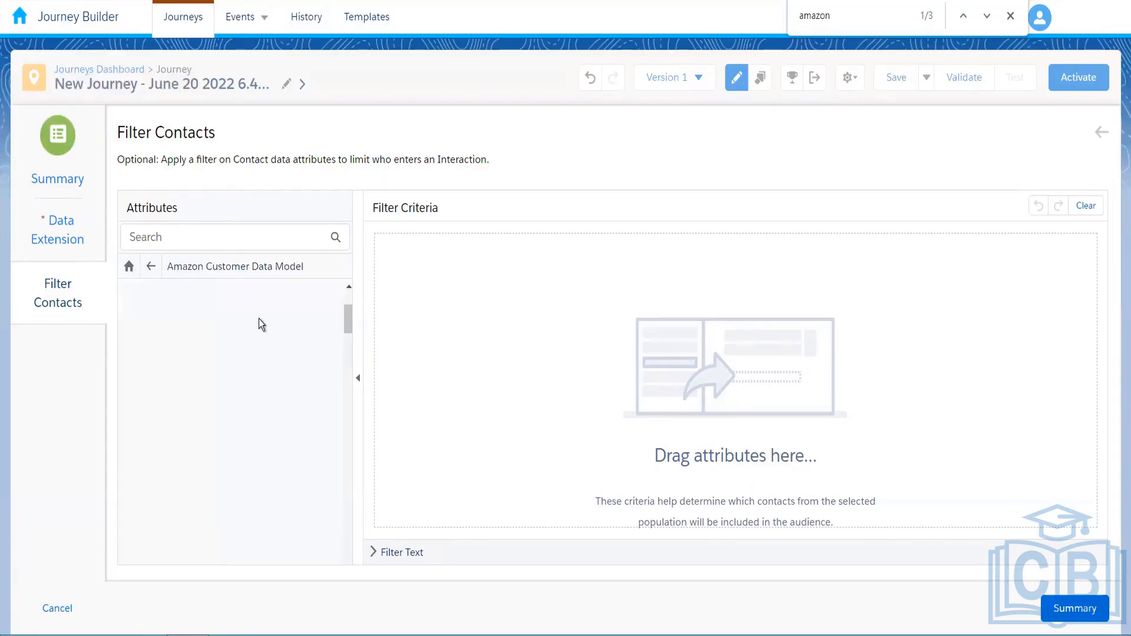
{"action": "left_click", "coordinate": [258, 314]}
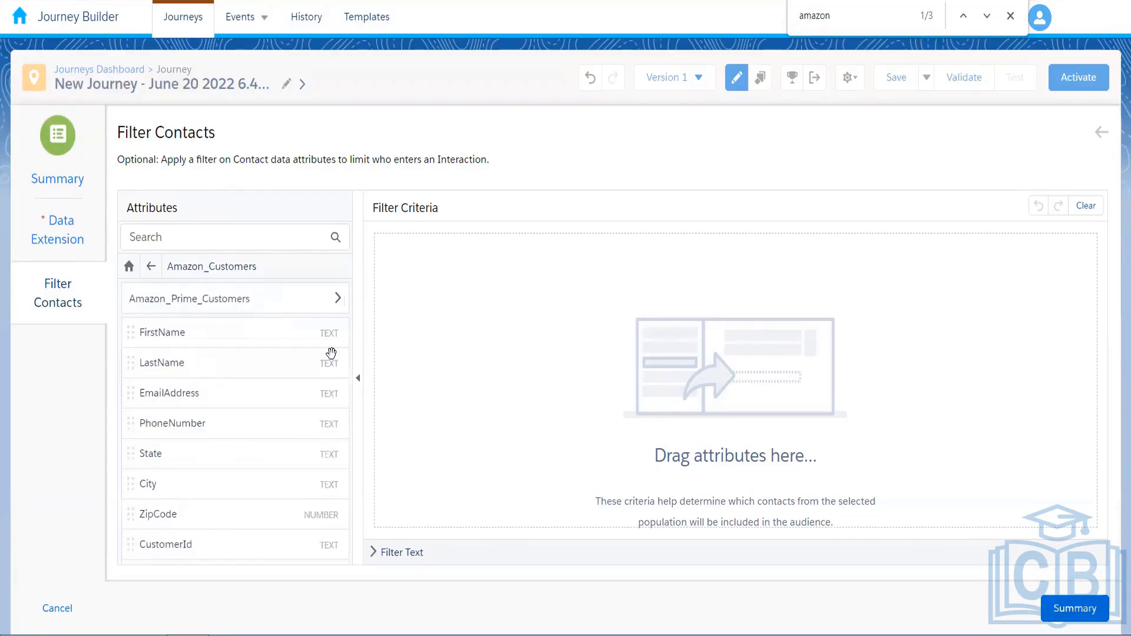
{"action": "scroll", "coordinate": [211, 517], "scroll_direction": "down", "scroll_amount": 2}
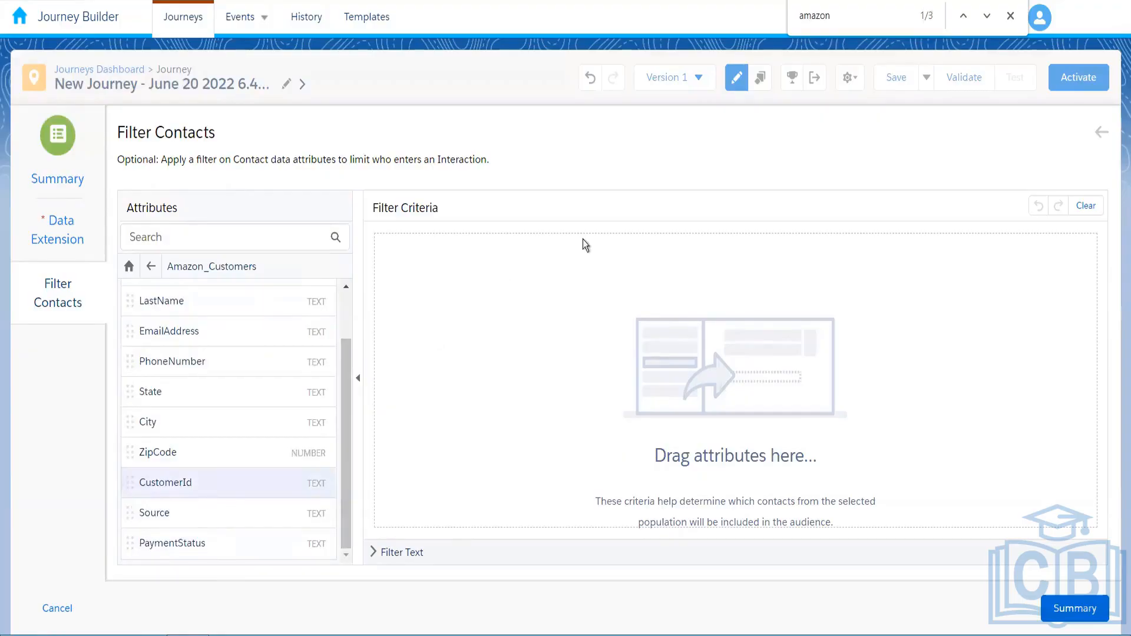
{"action": "left_click_drag", "start_coordinate": [601, 242], "coordinate": [647, 273]}
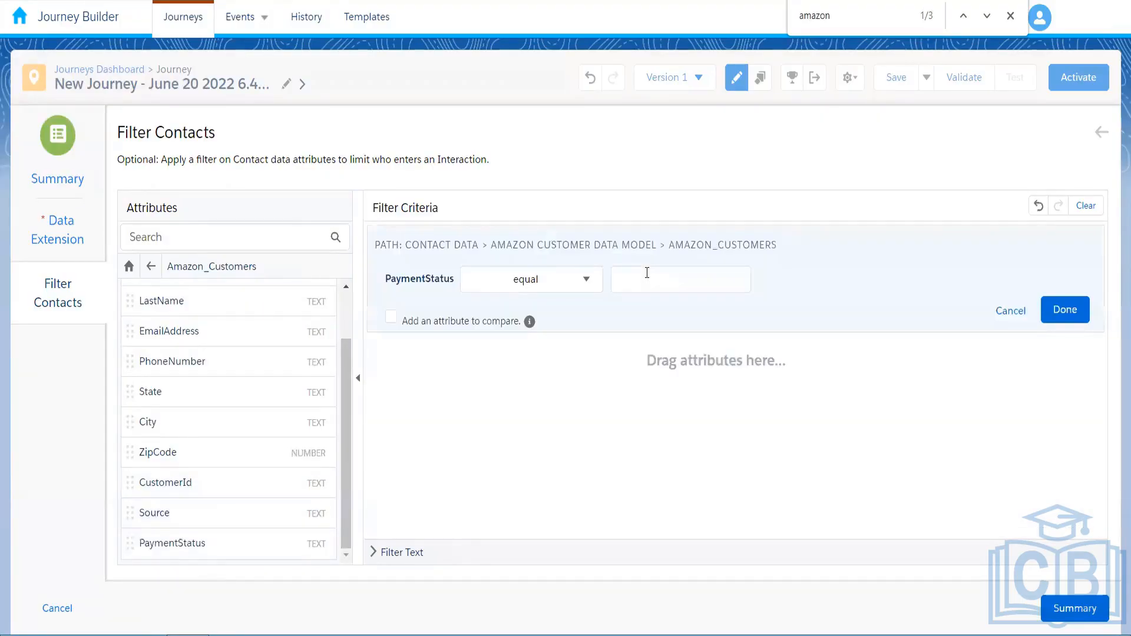
{"action": "left_click", "coordinate": [646, 272]}
{"action": "type", "text": "Pending"}
{"action": "left_click", "coordinate": [1049, 309]}
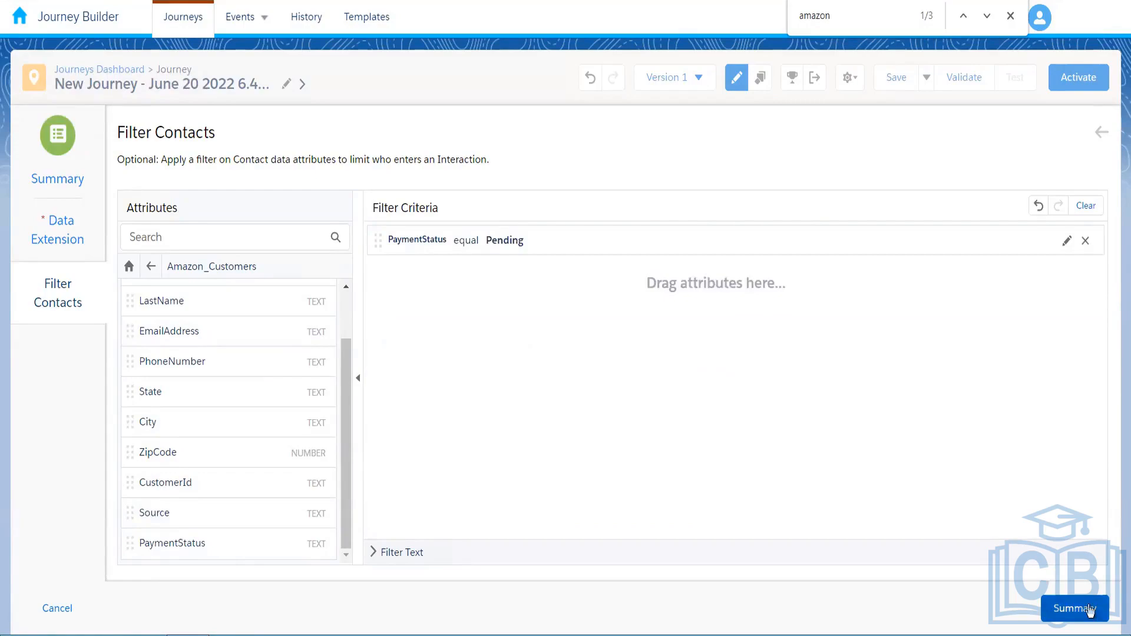
{"action": "left_click", "coordinate": [1068, 607]}
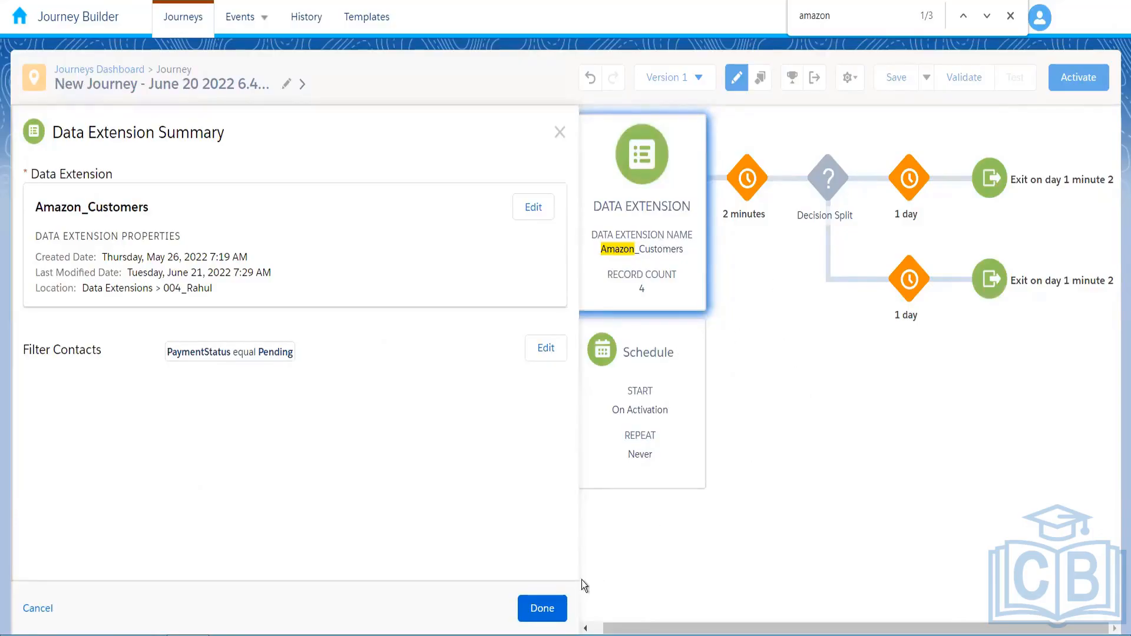
Finish the entry source and set Path 1's condition to PaymentStatus equal Completed
{"action": "left_click", "coordinate": [554, 610]}
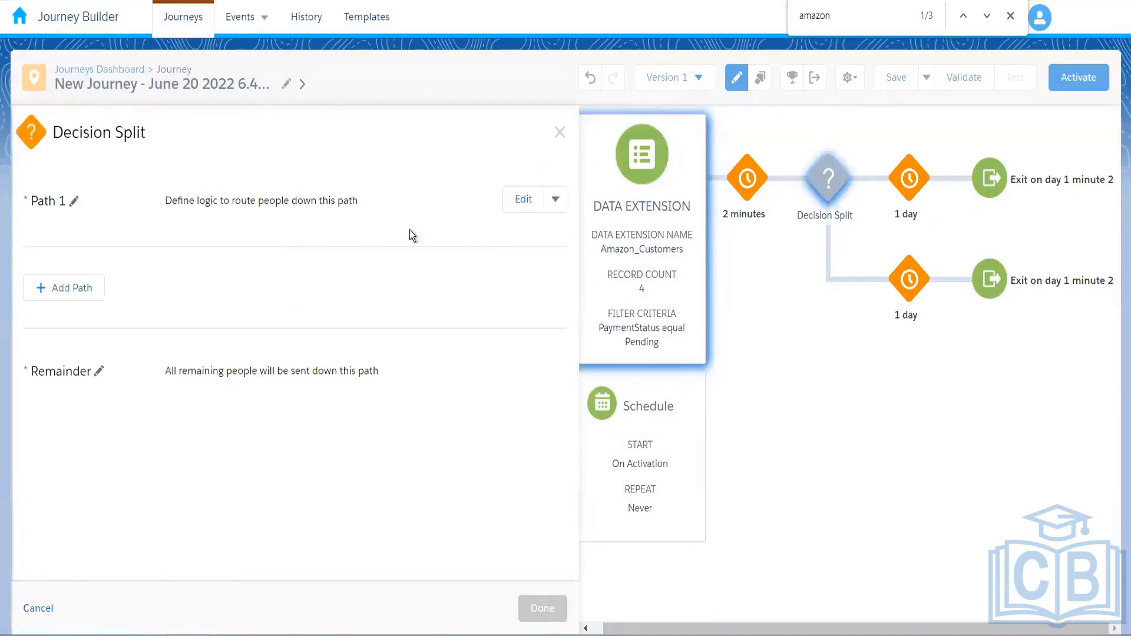
{"action": "left_click", "coordinate": [523, 200]}
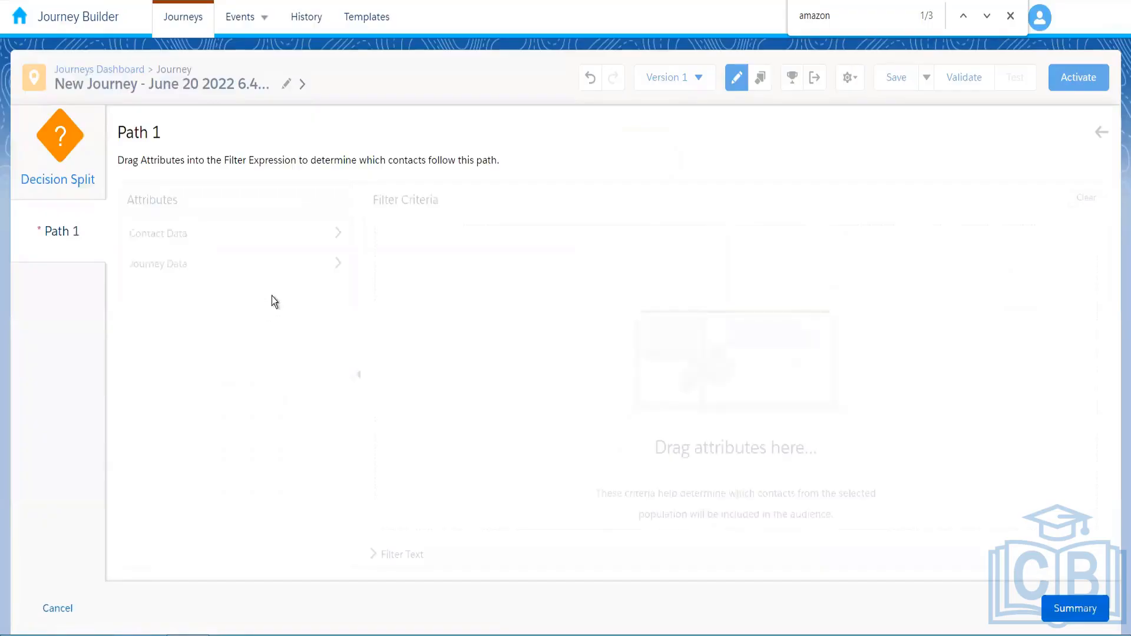
{"action": "left_click", "coordinate": [318, 264]}
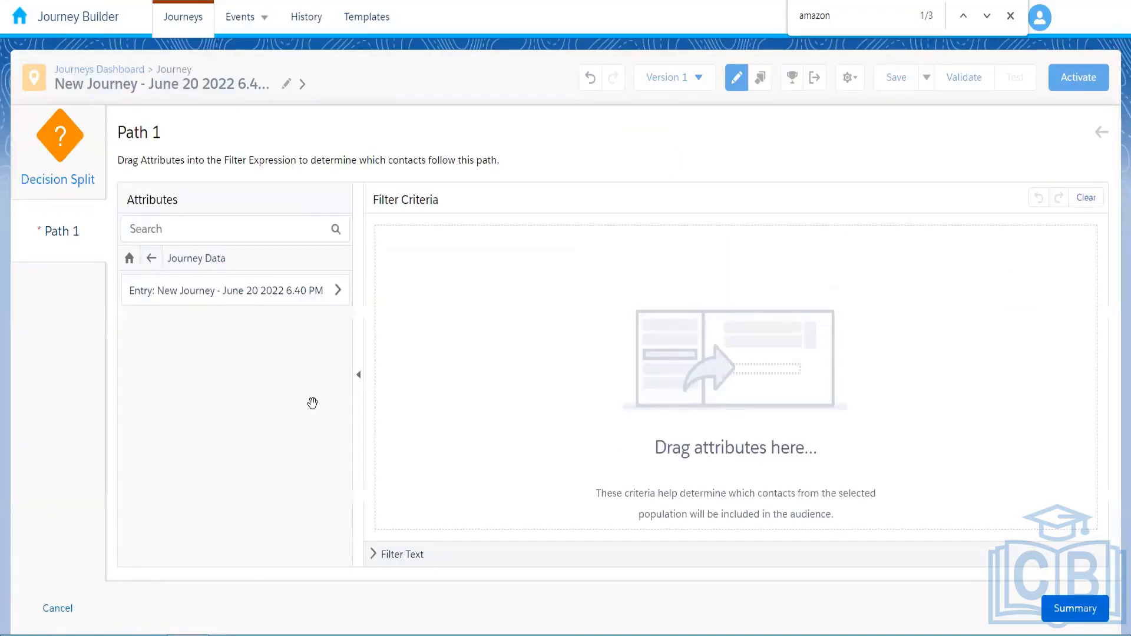
{"action": "left_click_drag", "start_coordinate": [214, 446], "coordinate": [642, 269]}
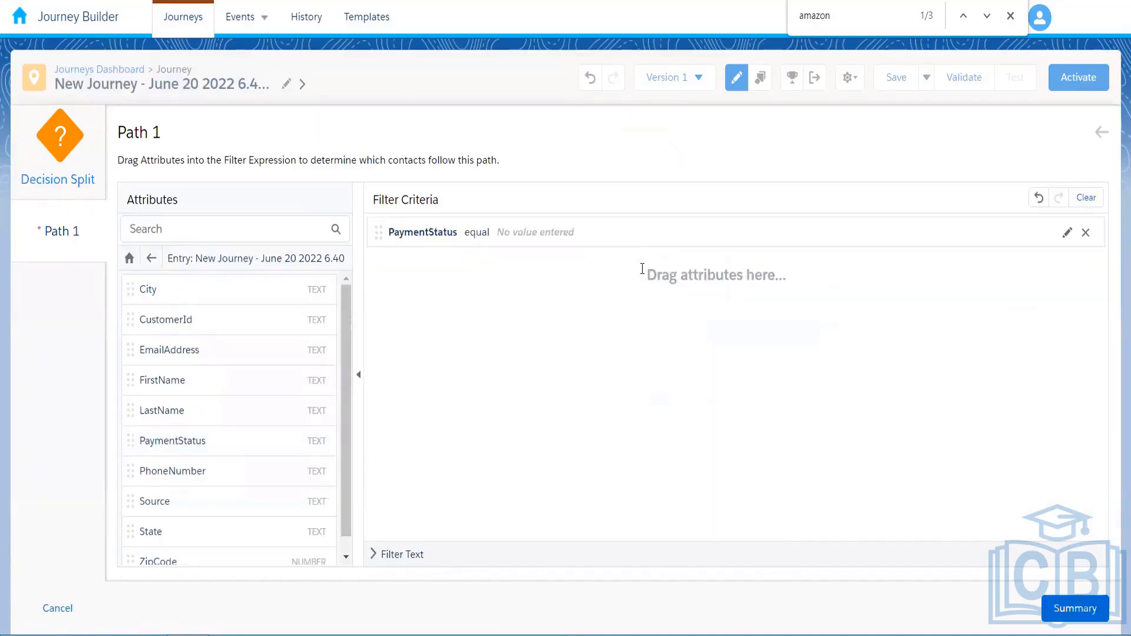
{"action": "left_click", "coordinate": [642, 269]}
{"action": "type", "text": "Completed"}
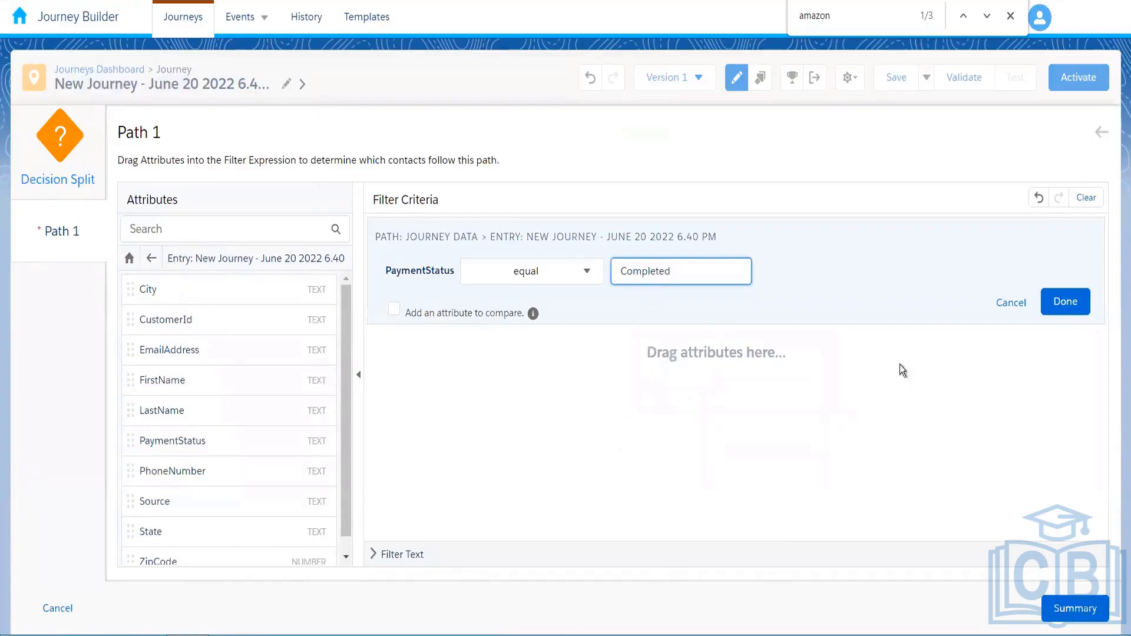
{"action": "left_click", "coordinate": [1065, 303]}
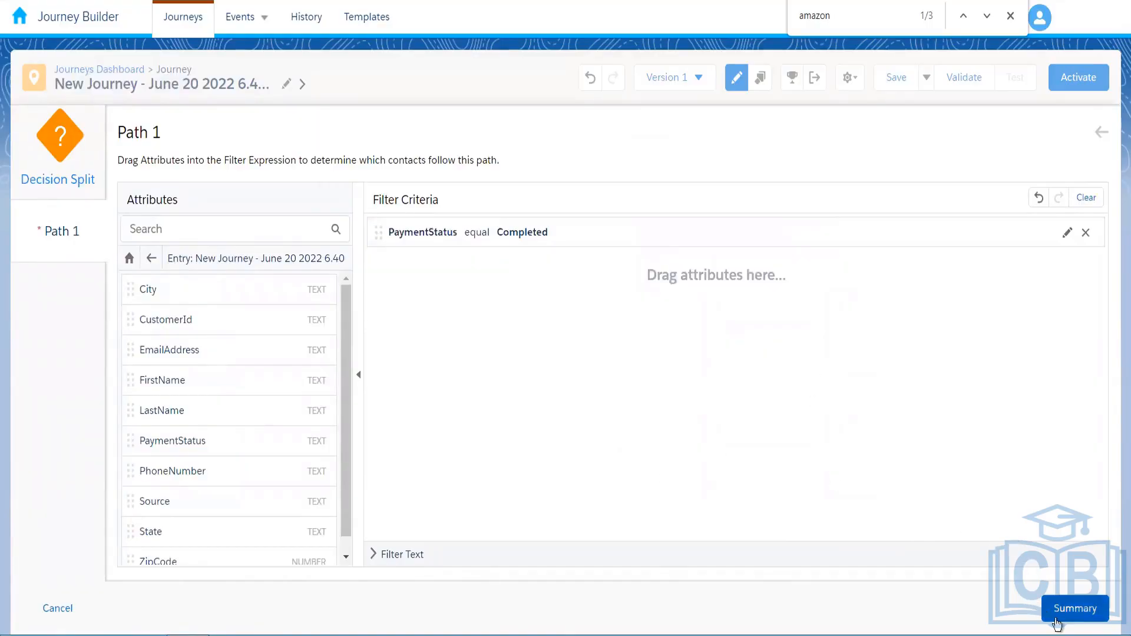
{"action": "left_click", "coordinate": [1063, 612]}
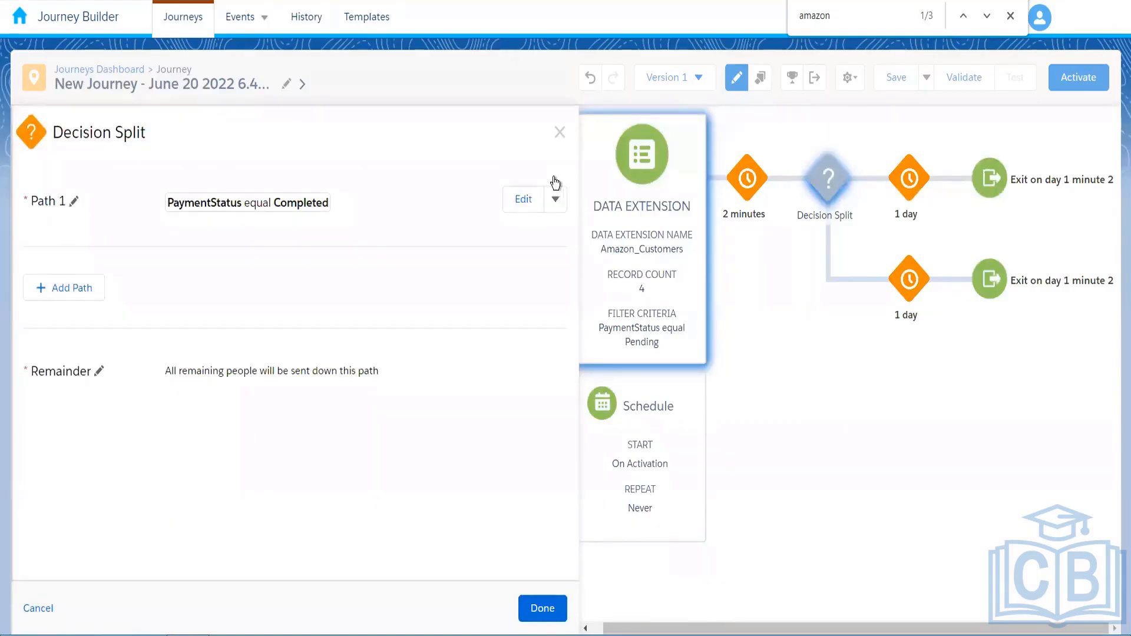
Apply Path 1's condition and rename the path 'Payment Completed'
{"action": "left_click", "coordinate": [542, 608]}
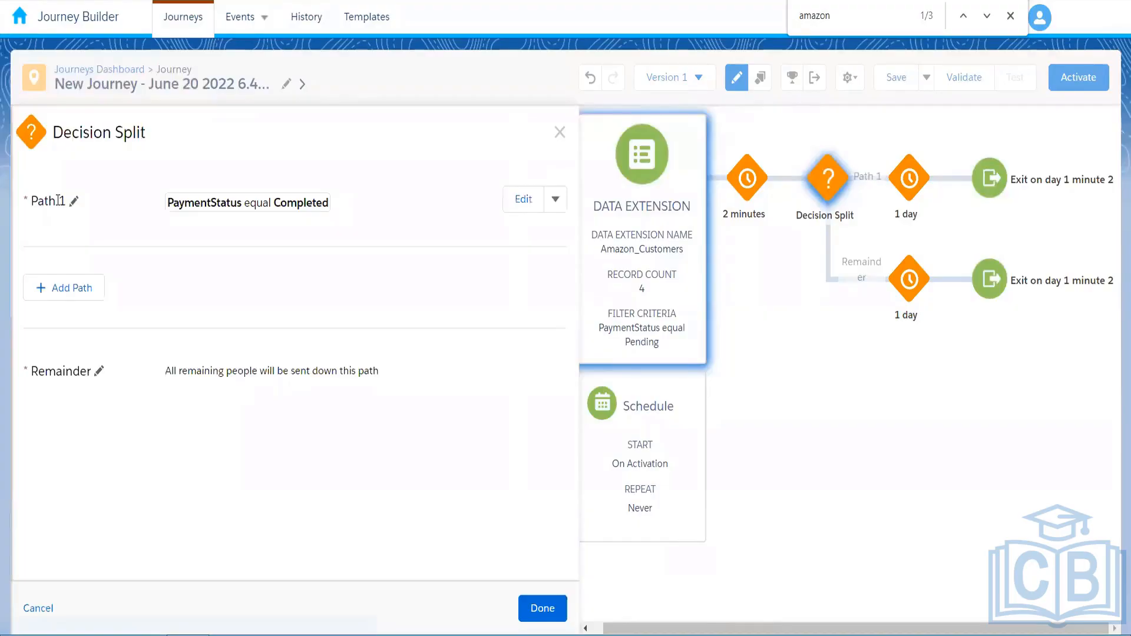
{"action": "left_click", "coordinate": [58, 201]}
{"action": "type", "text": "Payment Completed"}
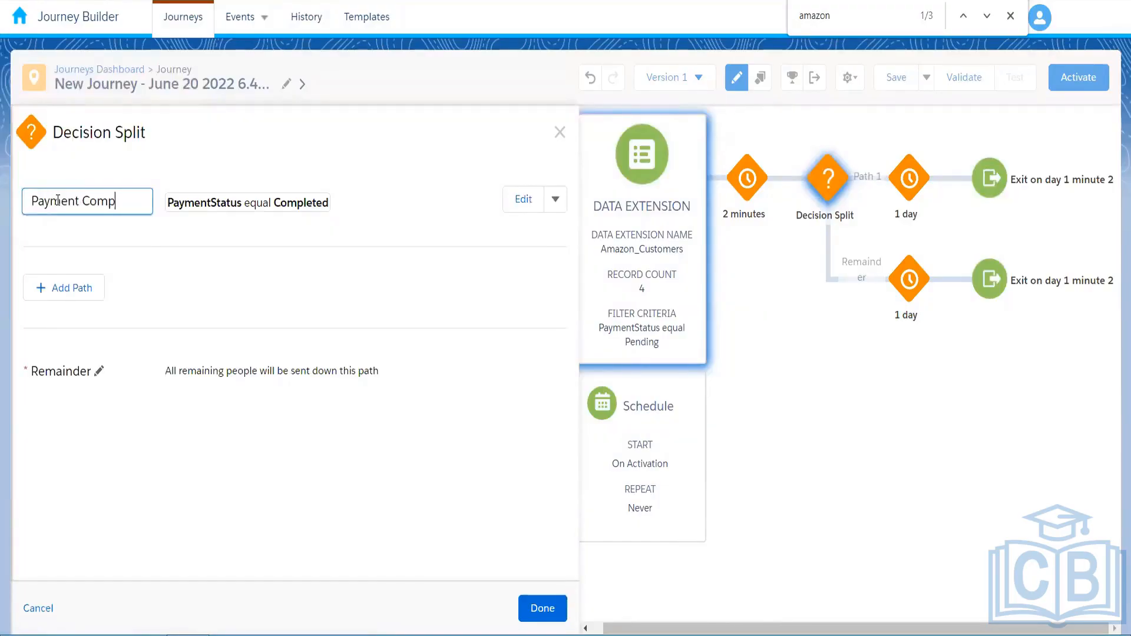
{"action": "left_click", "coordinate": [224, 292]}
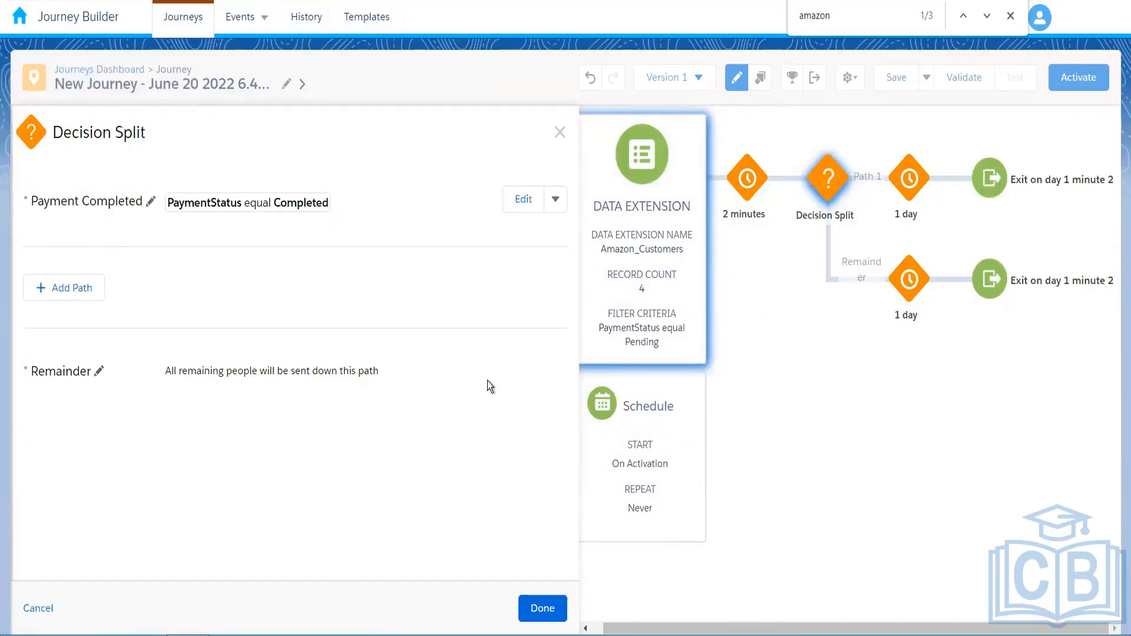
Add a second split path named 'Payment Pending'
{"action": "left_click", "coordinate": [62, 289]}
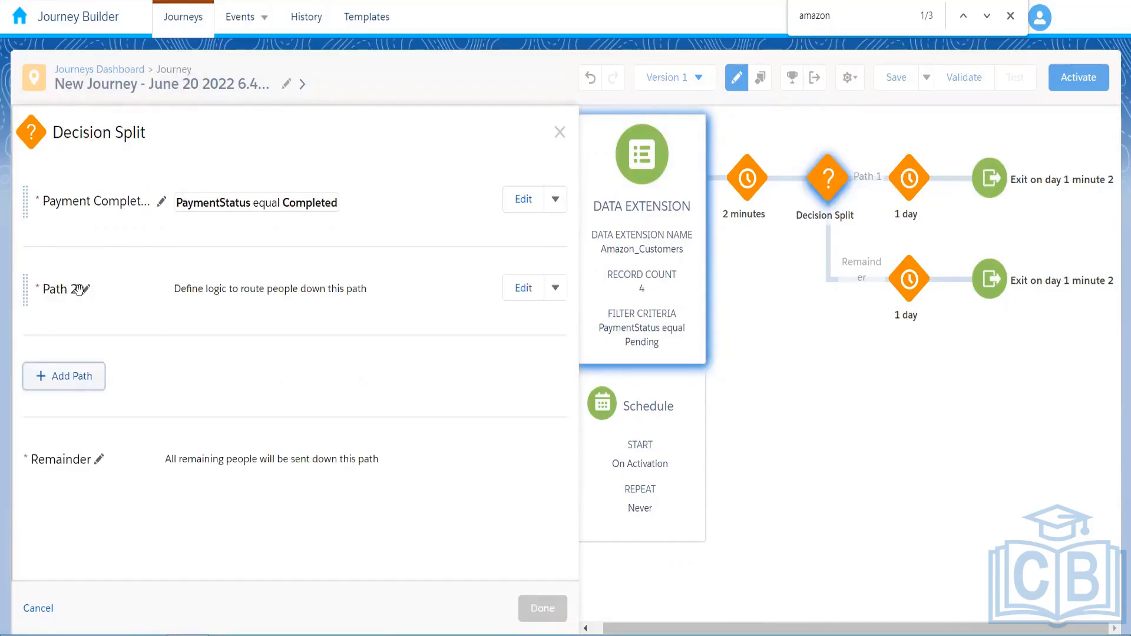
{"action": "left_click", "coordinate": [79, 289]}
{"action": "type", "text": "Payment"}
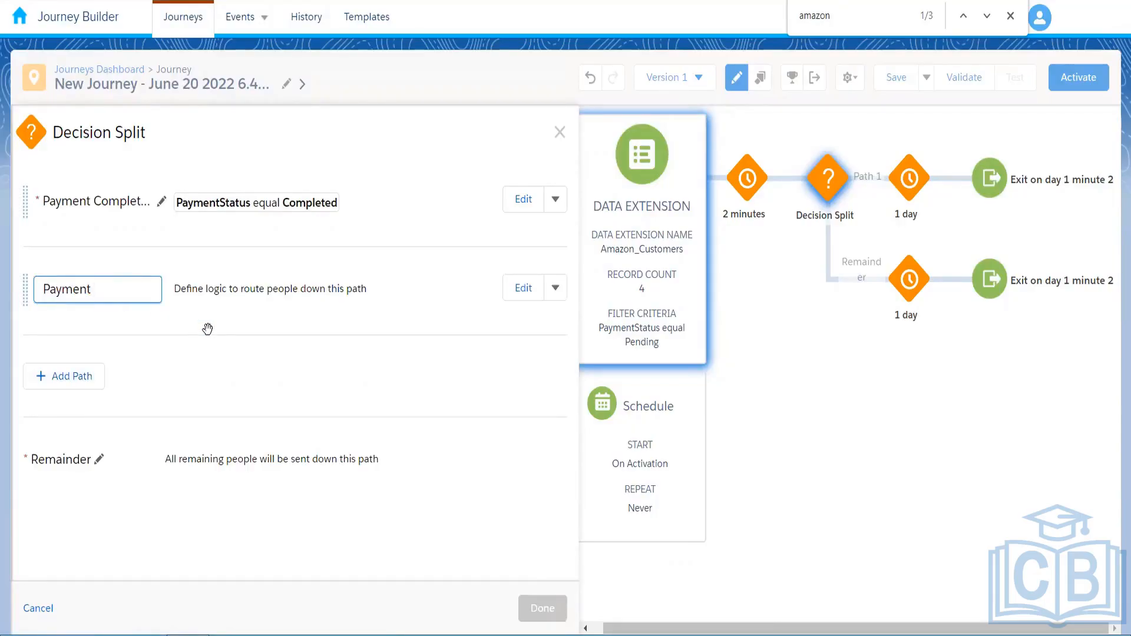
{"action": "type", "text": " Pending"}
{"action": "left_click", "coordinate": [255, 400]}
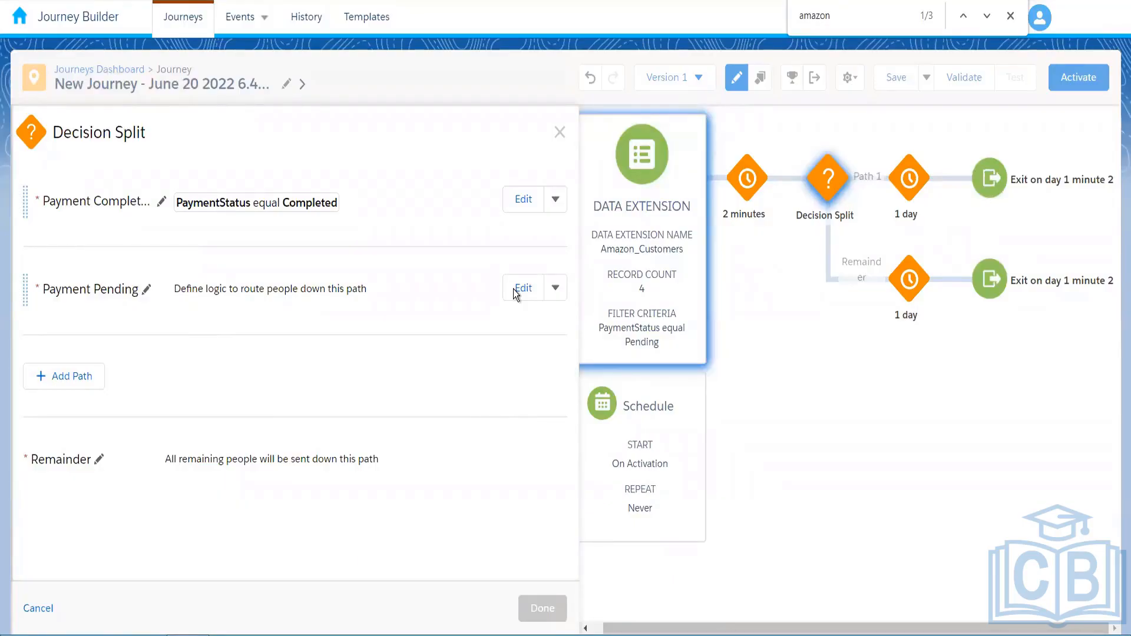
Give the Payment Pending path the condition PaymentStatus equal Pending
{"action": "left_click", "coordinate": [274, 291]}
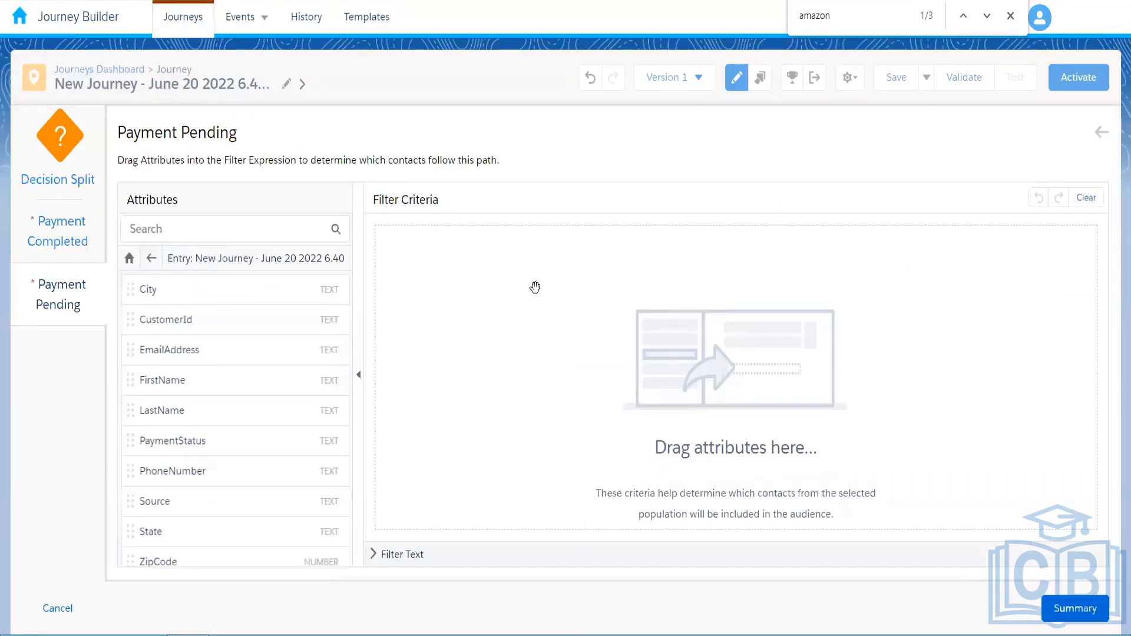
{"action": "left_click_drag", "start_coordinate": [172, 441], "coordinate": [684, 274]}
{"action": "type", "text": "Pe"}
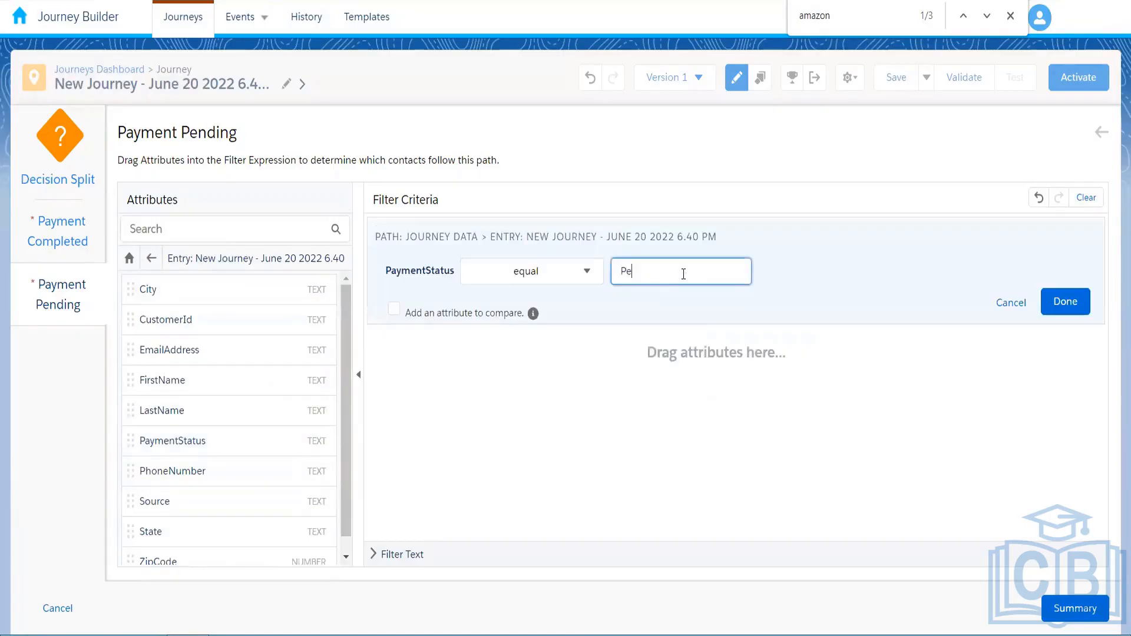
{"action": "type", "text": "nding"}
{"action": "left_click", "coordinate": [1055, 301]}
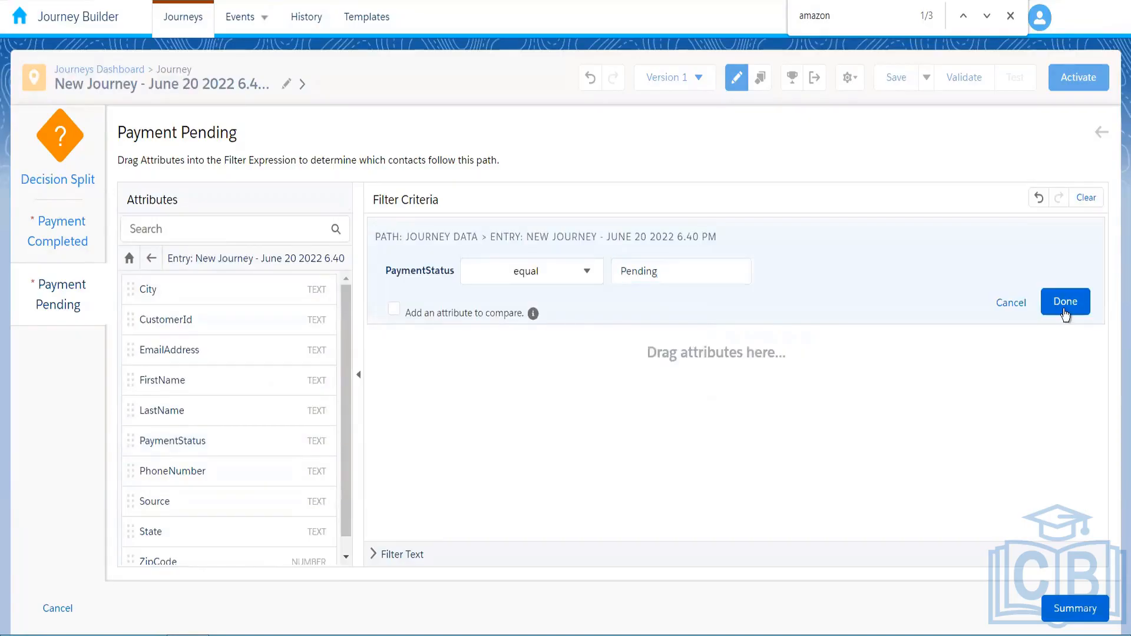
{"action": "left_click", "coordinate": [1055, 607]}
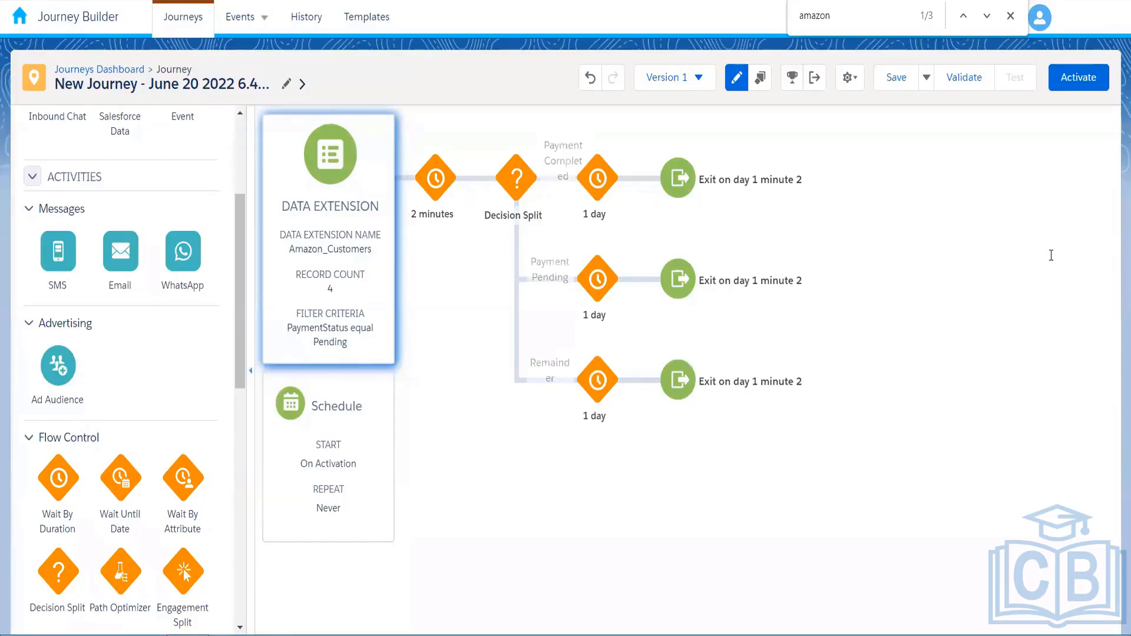
Switch to Contact Builder's Amazon_Customers records to check their payment statuses
{"action": "key", "text": "ctrl+Tab"}
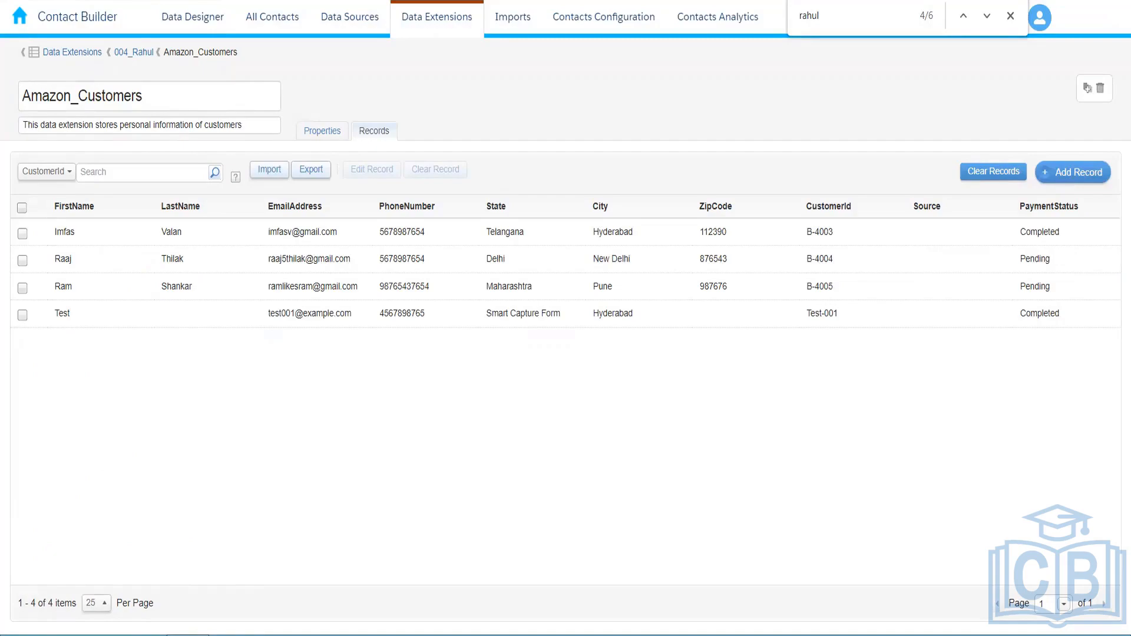
Back in Journey Builder, save the journey and activate it, accepting its settings
{"action": "key", "text": "ctrl+Tab"}
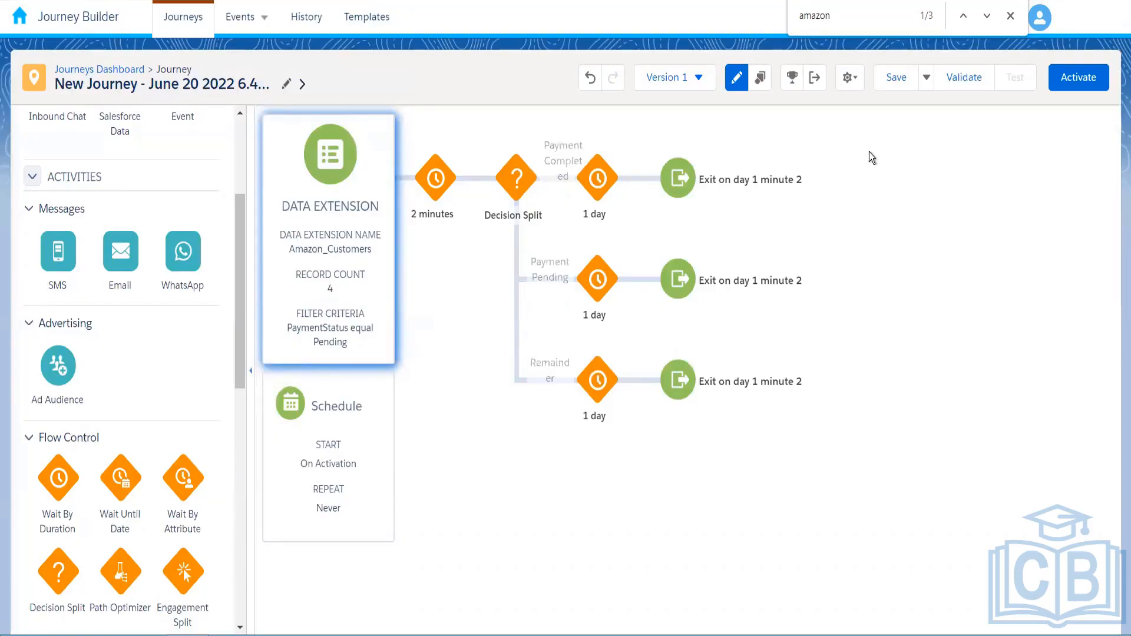
{"action": "left_click", "coordinate": [896, 78]}
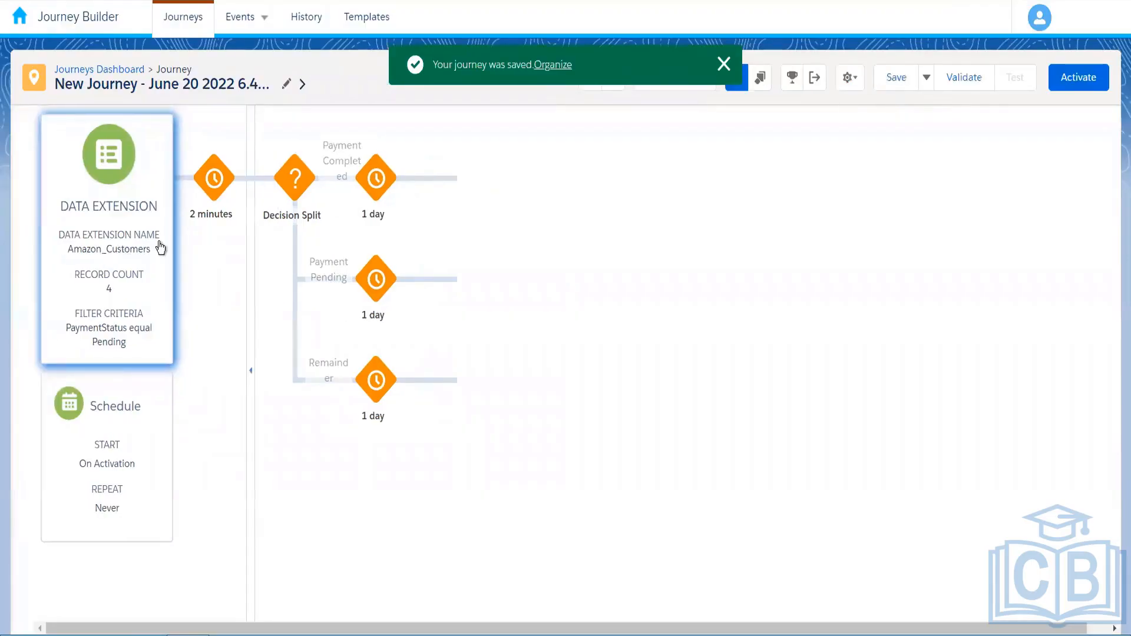
{"action": "left_click", "coordinate": [1086, 84]}
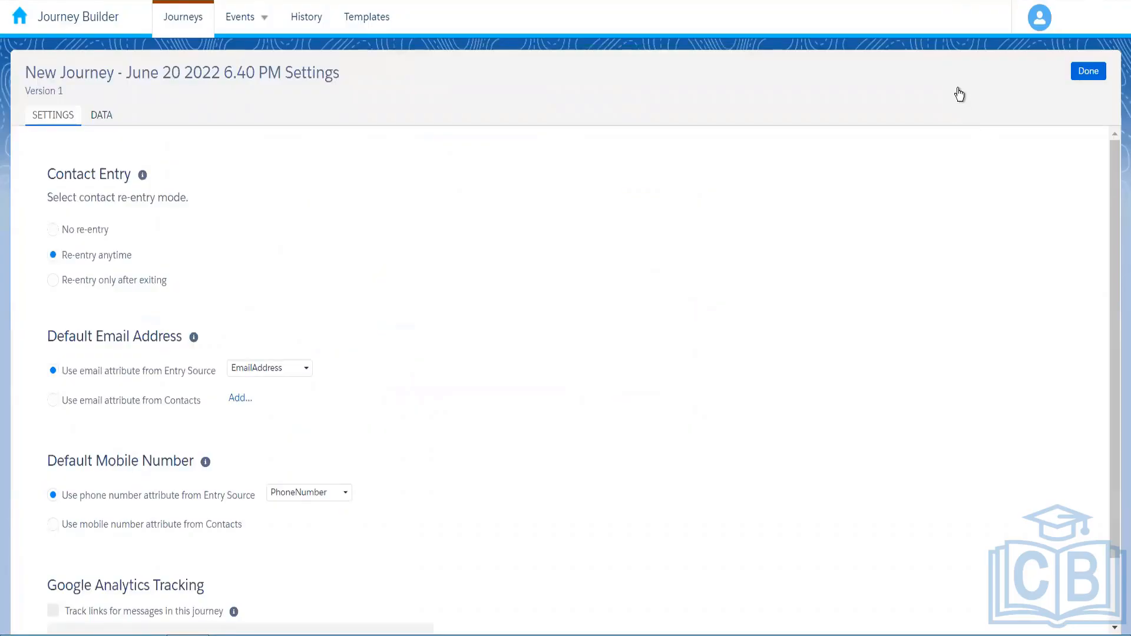
{"action": "left_click", "coordinate": [1088, 71]}
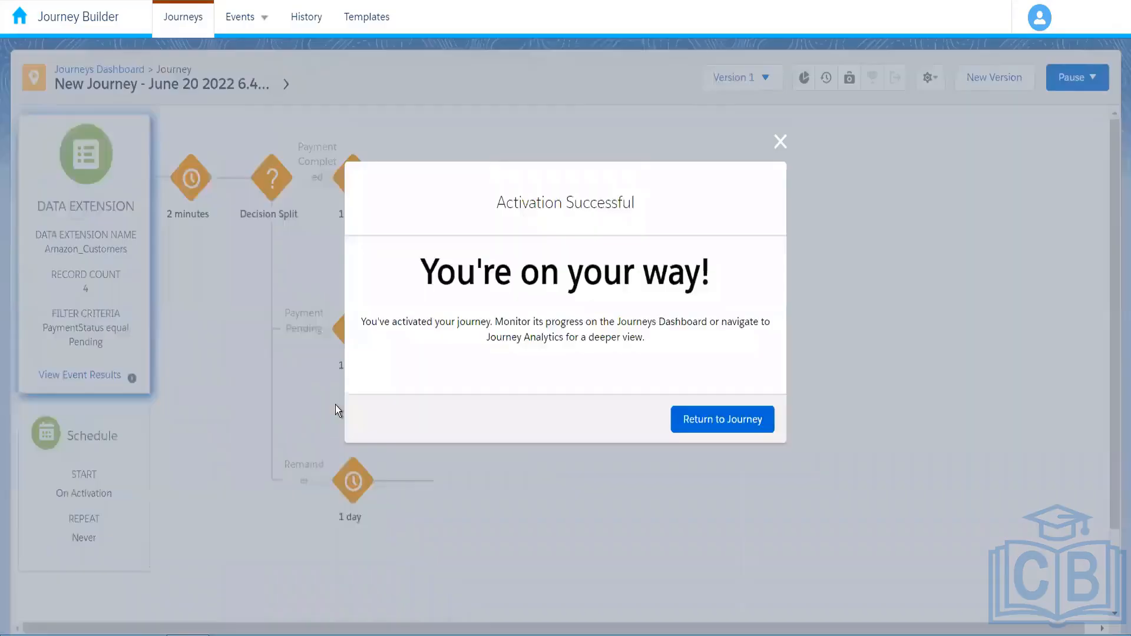
Close the activation confirmation and recheck entry event results until they show 2 contacts evaluated and accepted
{"action": "left_click", "coordinate": [335, 405]}
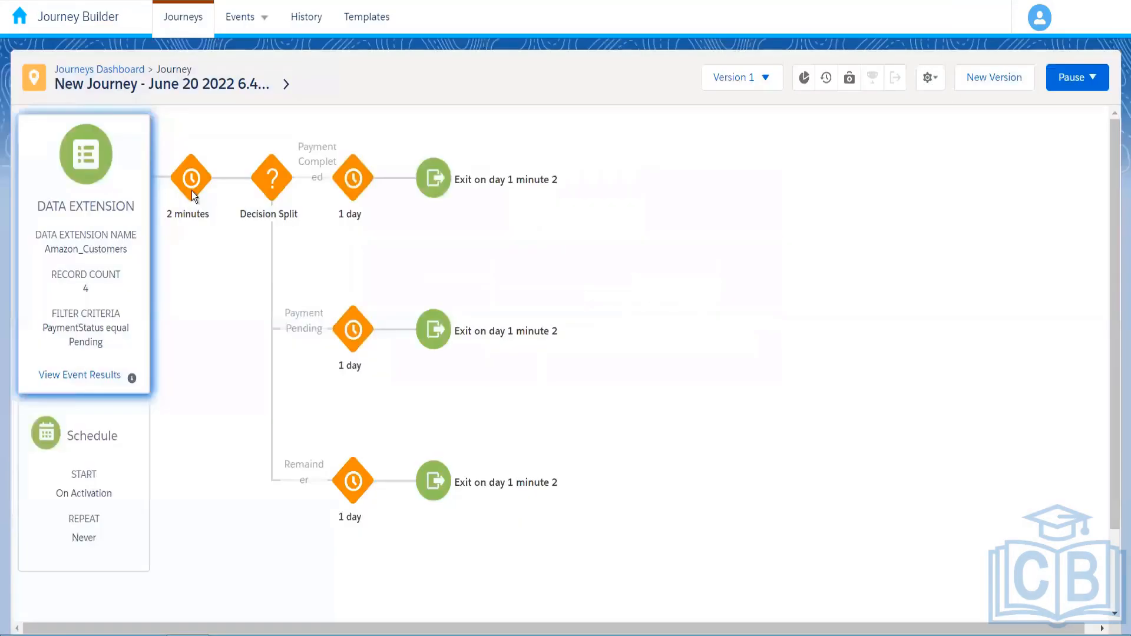
{"action": "left_click", "coordinate": [85, 378]}
{"action": "left_click", "coordinate": [186, 80]}
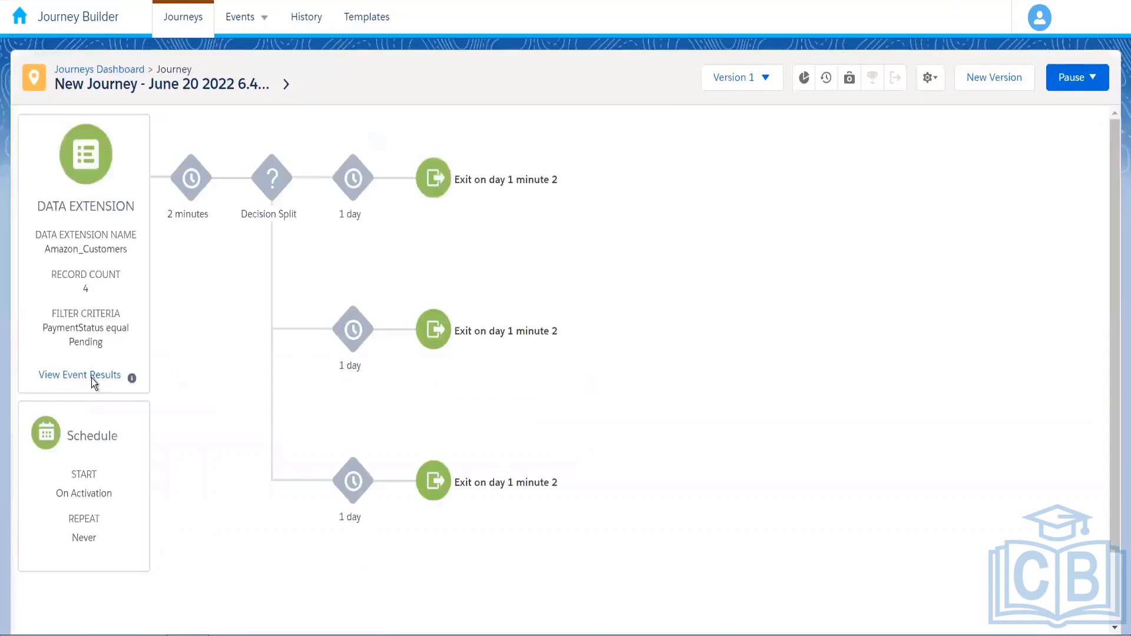
{"action": "left_click", "coordinate": [86, 240]}
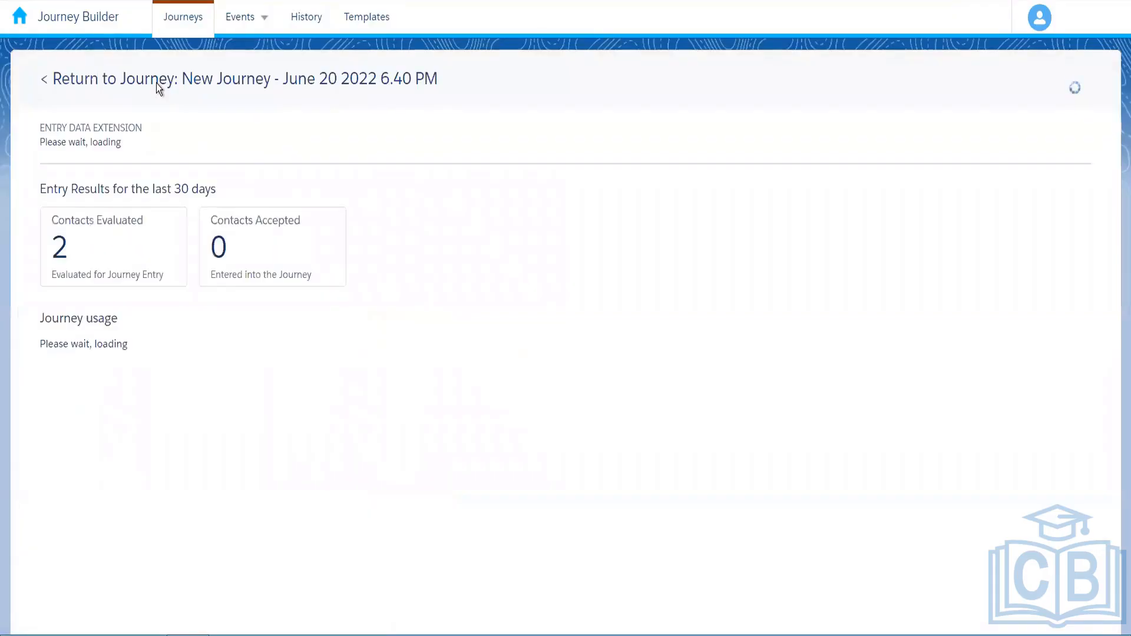
{"action": "left_click", "coordinate": [157, 83]}
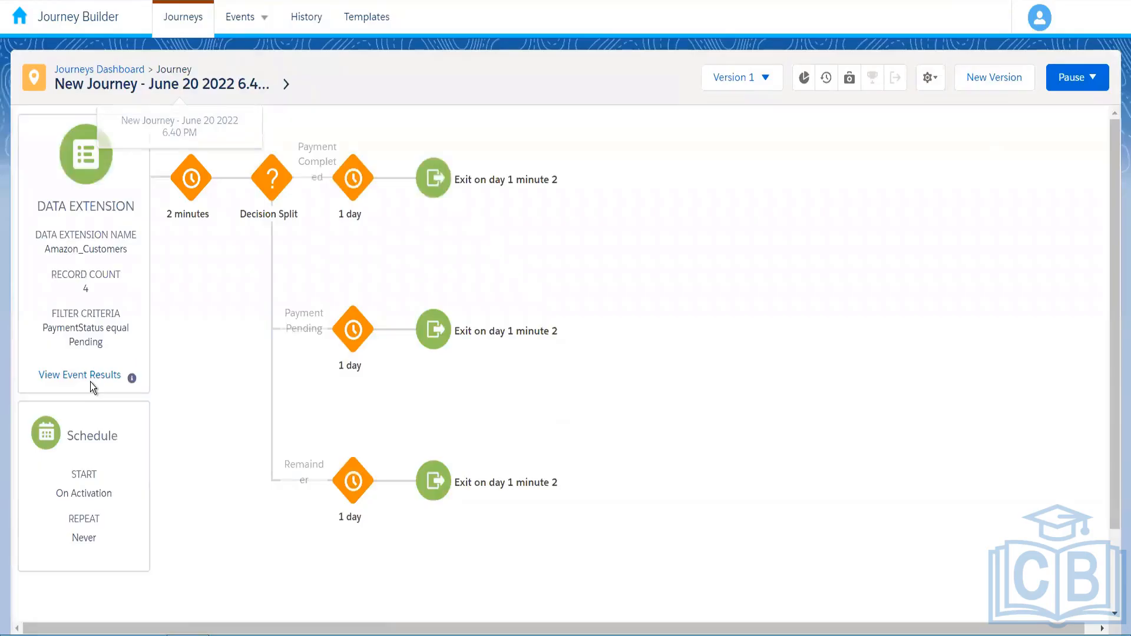
{"action": "left_click", "coordinate": [88, 377]}
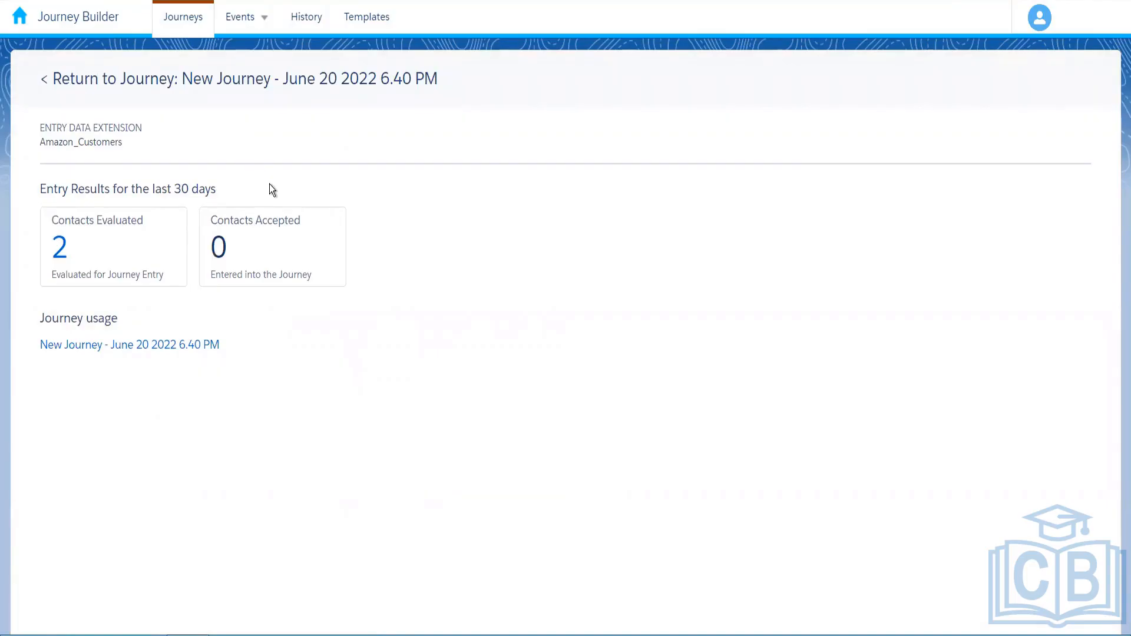
{"action": "left_click", "coordinate": [166, 77]}
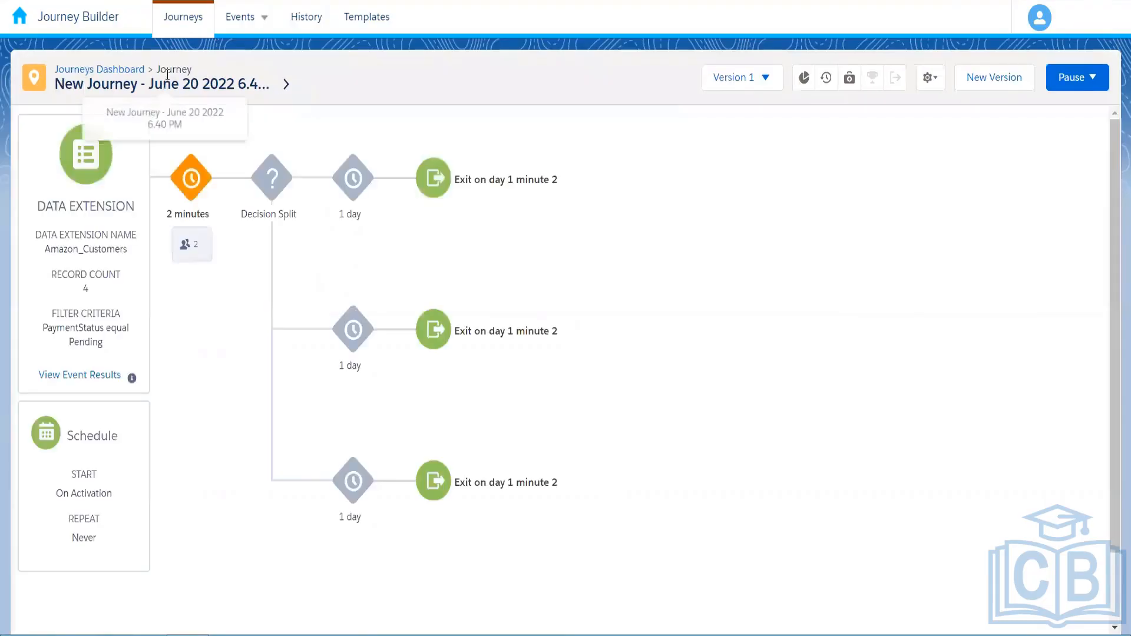
{"action": "left_click", "coordinate": [72, 376]}
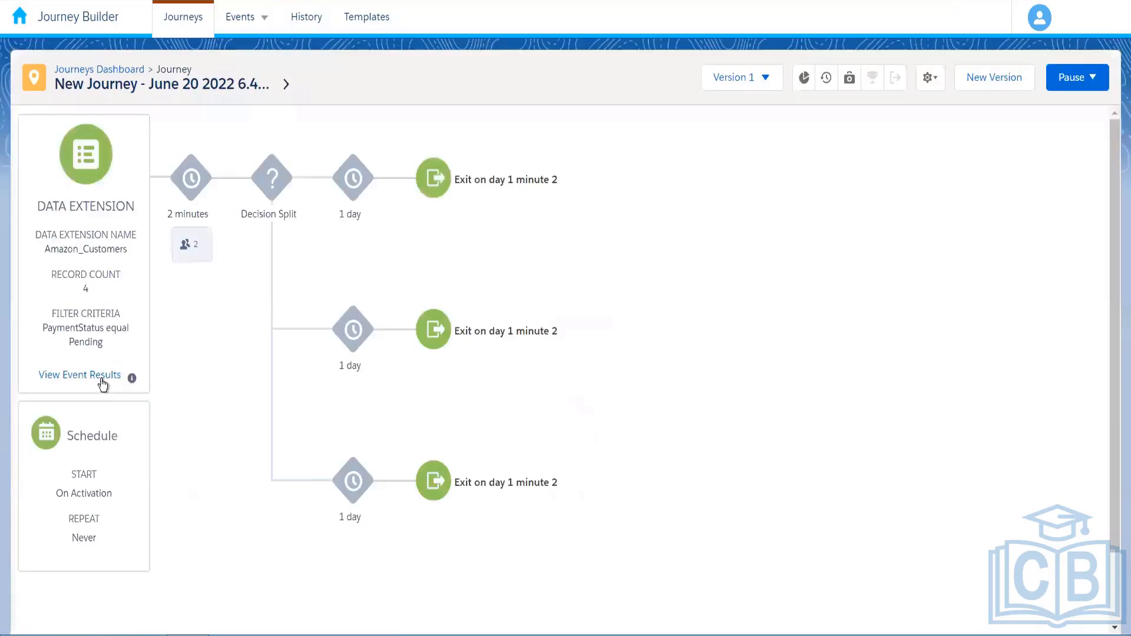
{"action": "left_click", "coordinate": [101, 377]}
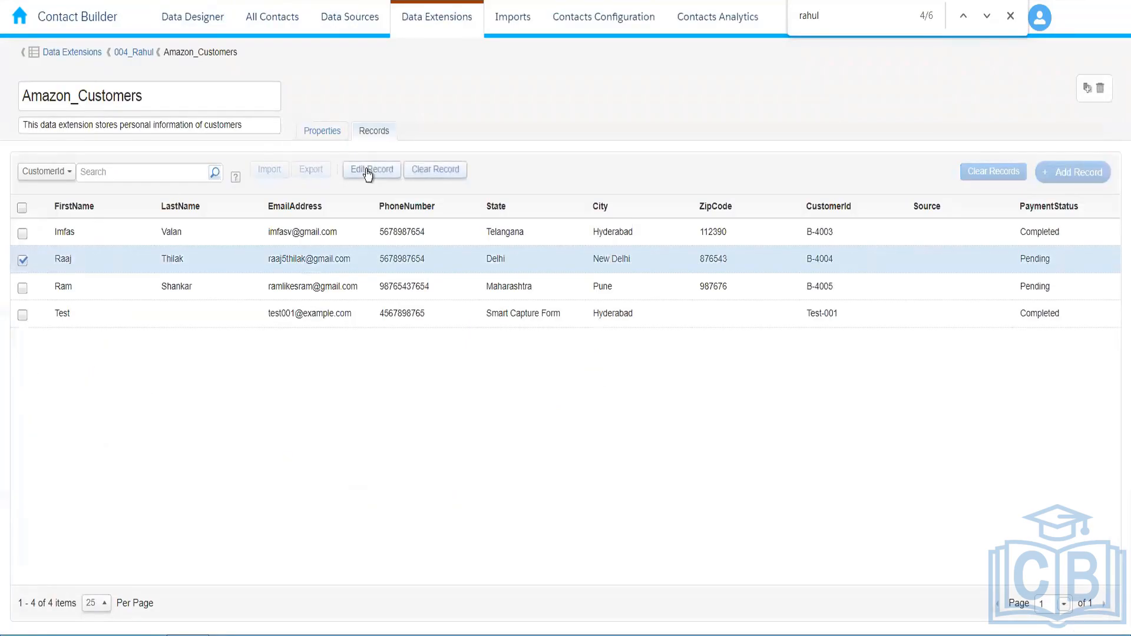
Change the second Amazon_Customers record's PaymentStatus from Pending to Completed and save it
{"action": "left_click", "coordinate": [368, 172]}
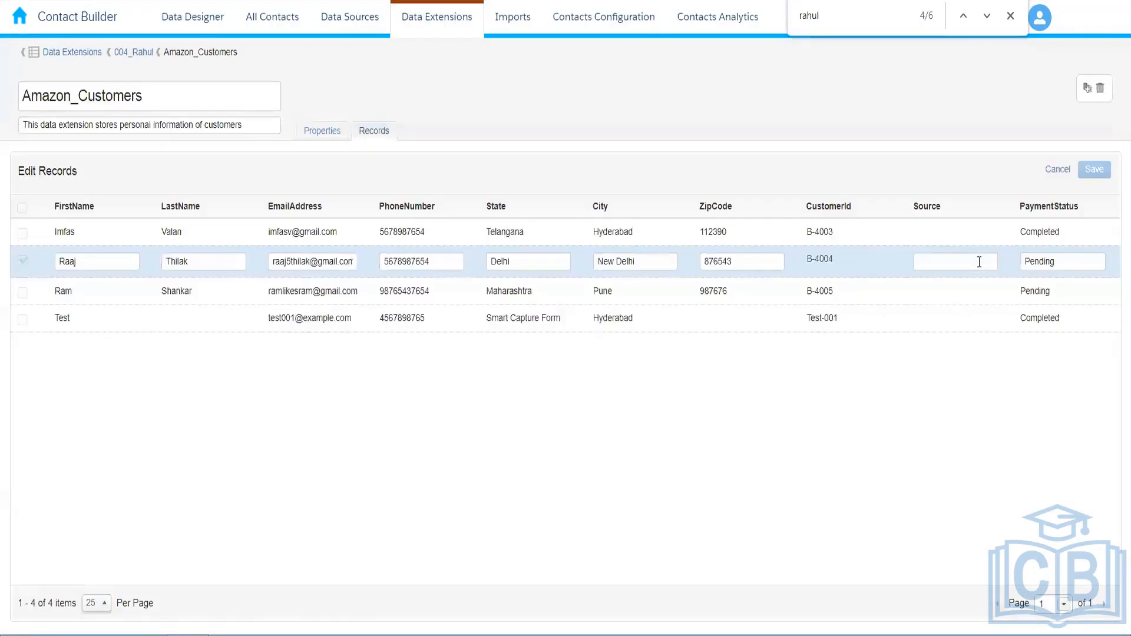
{"action": "key", "text": "ctrl+a"}
{"action": "type", "text": "Comple"}
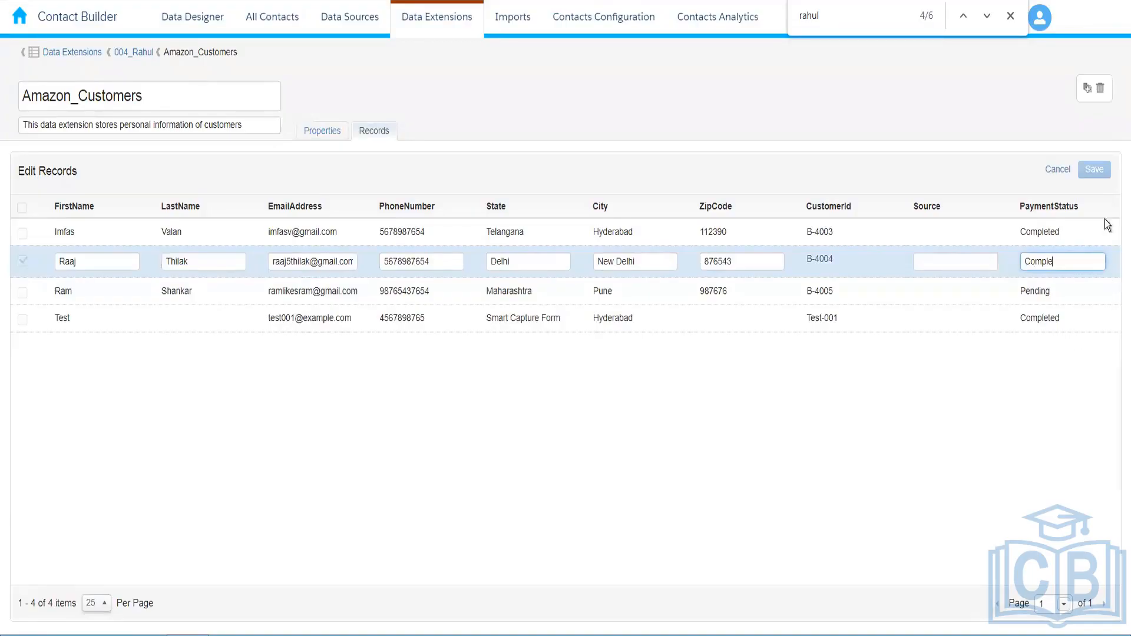
{"action": "type", "text": "ted"}
{"action": "left_click", "coordinate": [1091, 171]}
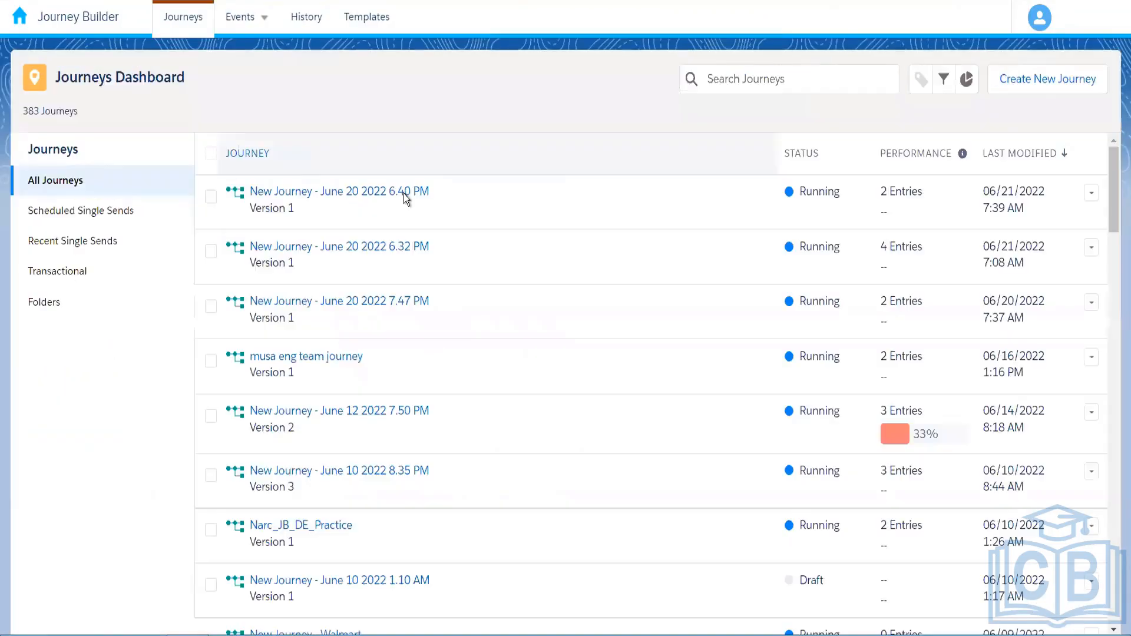
Open the 'New Journey - June 20 2022 6.40 PM' journey from the Journeys Dashboard
{"action": "left_click", "coordinate": [404, 195]}
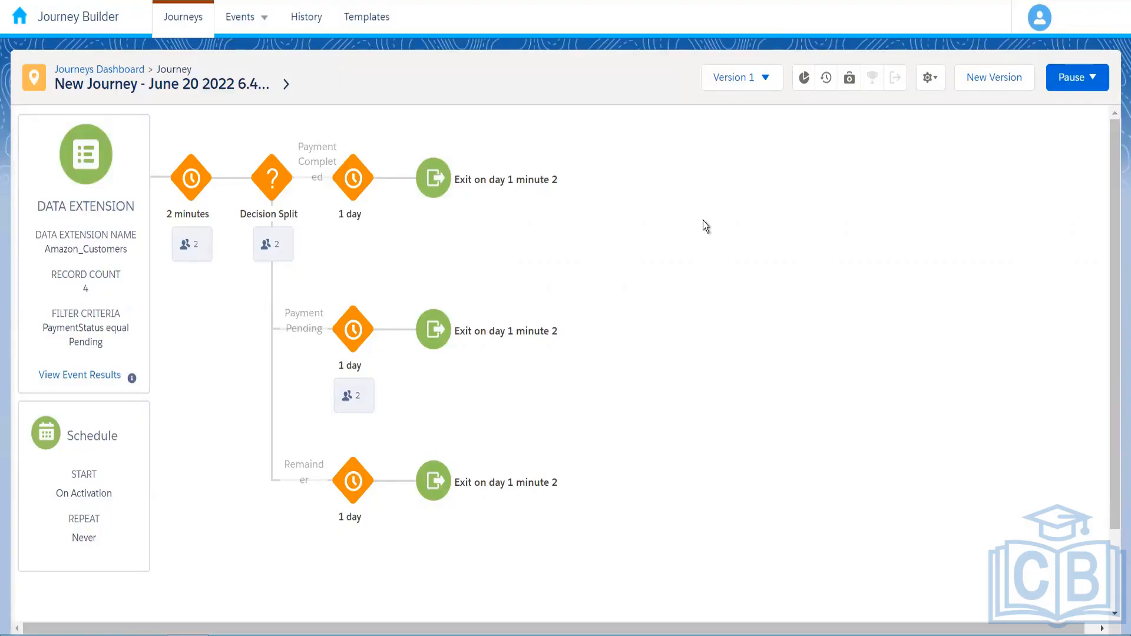
Stop the currently running version 1 of the journey
{"action": "left_click", "coordinate": [1051, 77]}
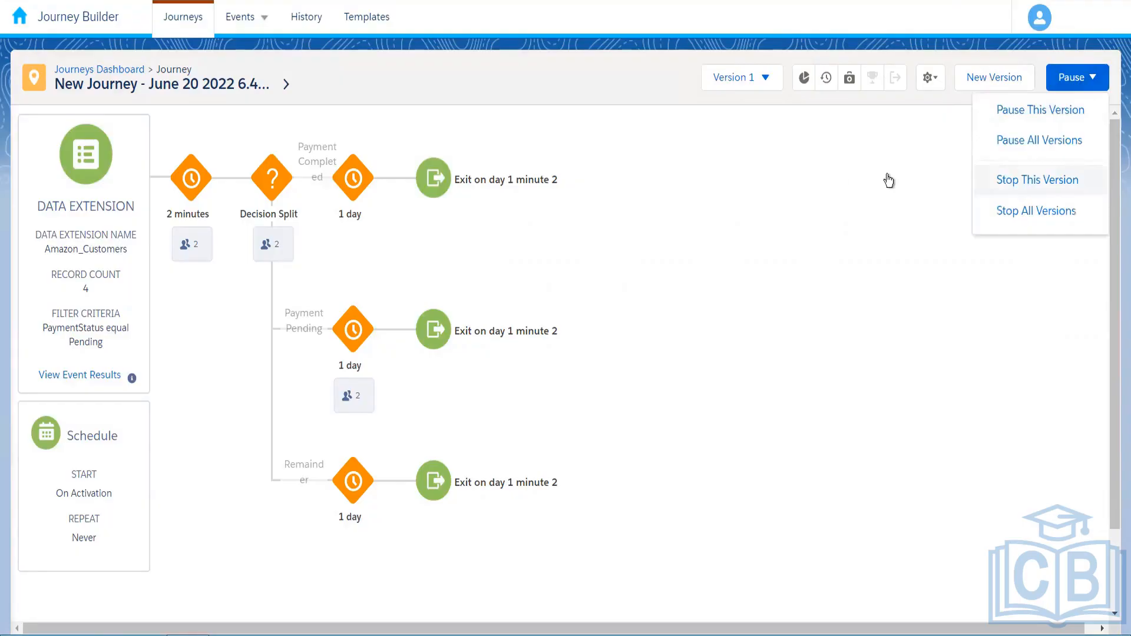
{"action": "left_click", "coordinate": [978, 165]}
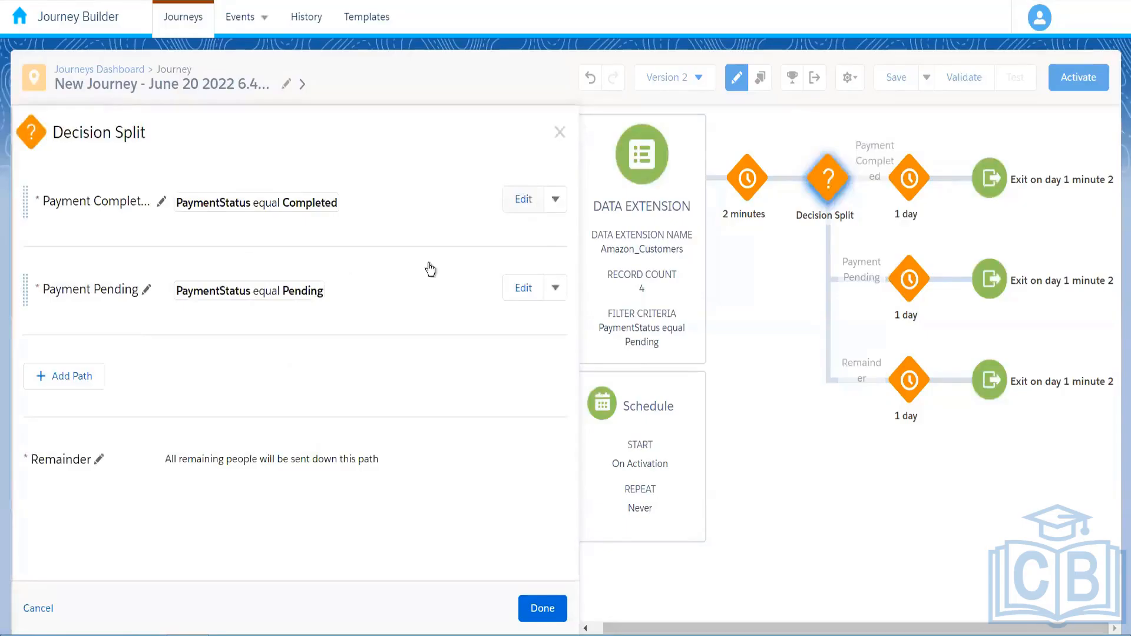
Give the Payment Completed path the filter PaymentStatus equals Completed from the Amazon_Customers attributes
{"action": "left_click", "coordinate": [525, 202]}
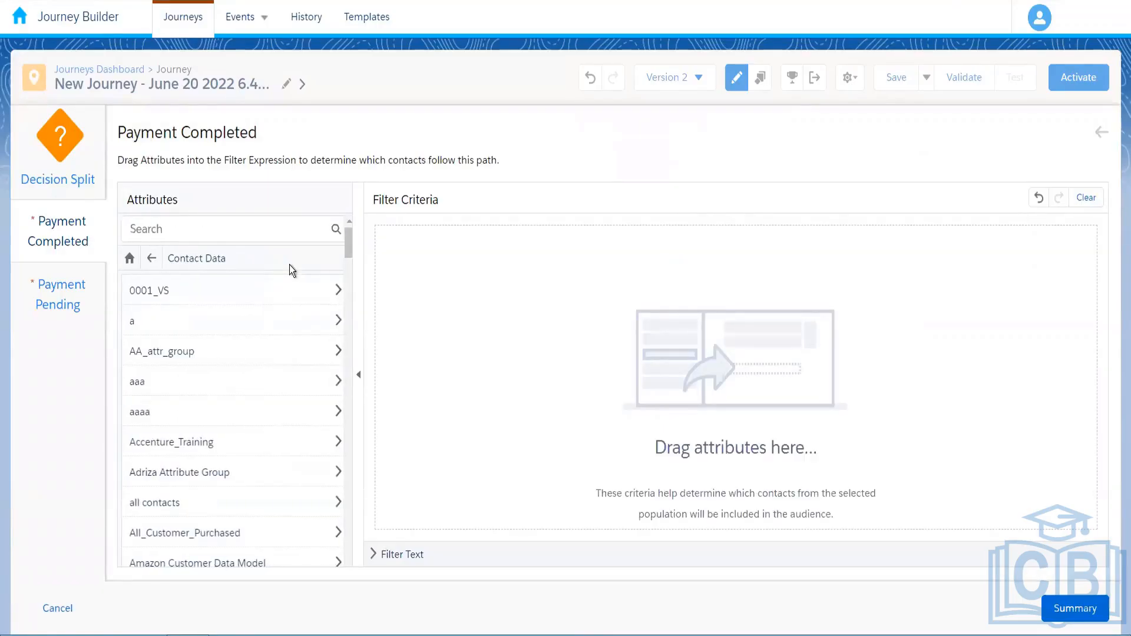
{"action": "key", "text": "ctrl+f"}
{"action": "type", "text": "ama"}
{"action": "left_click", "coordinate": [259, 556]}
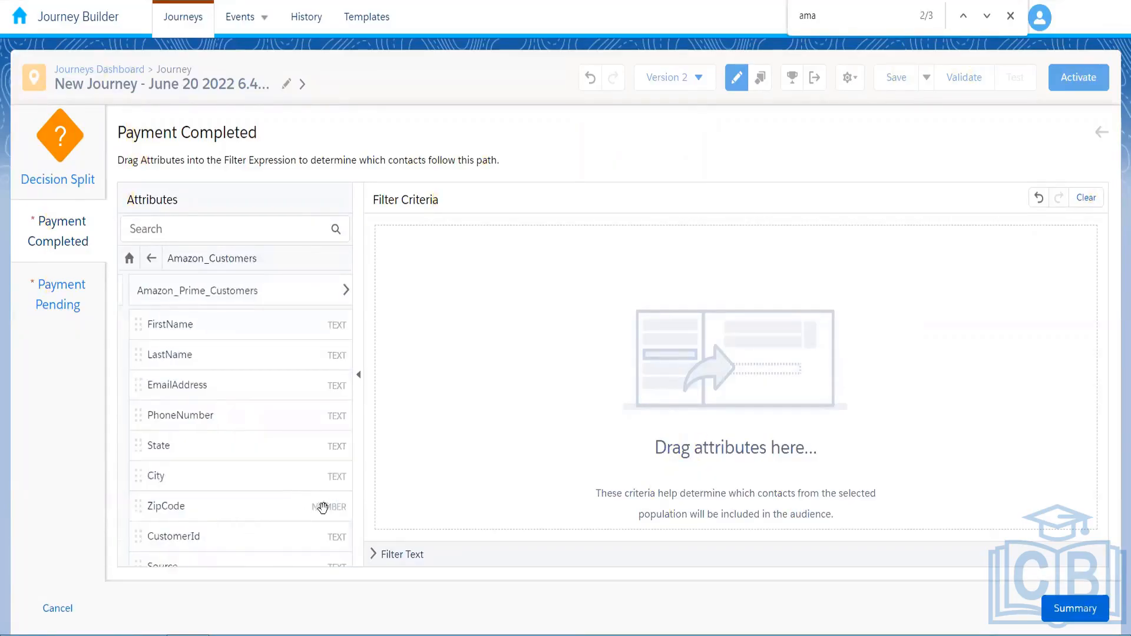
{"action": "left_click_drag", "start_coordinate": [346, 483], "coordinate": [344, 567]}
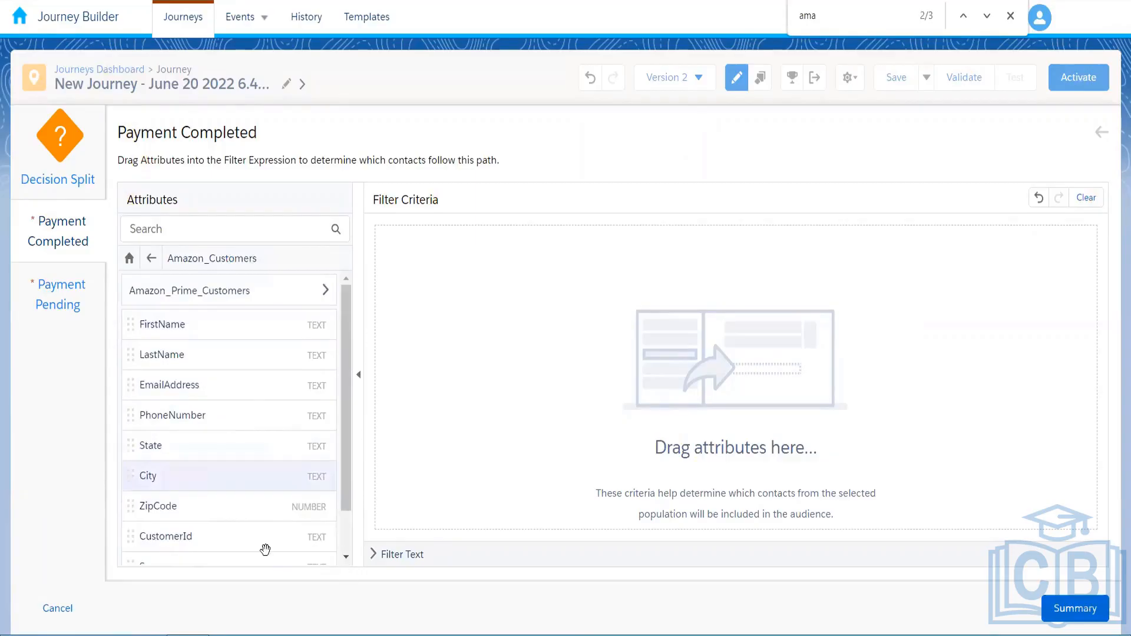
{"action": "left_click_drag", "start_coordinate": [251, 543], "coordinate": [607, 234]}
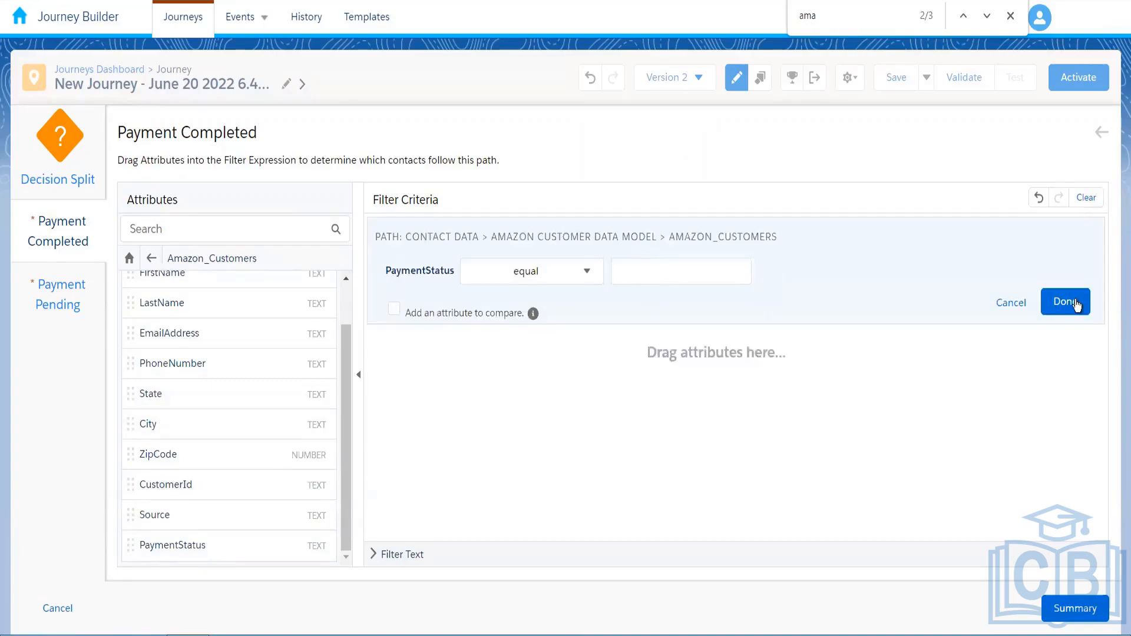
{"action": "left_click", "coordinate": [1073, 302]}
{"action": "type", "text": "Complet"}
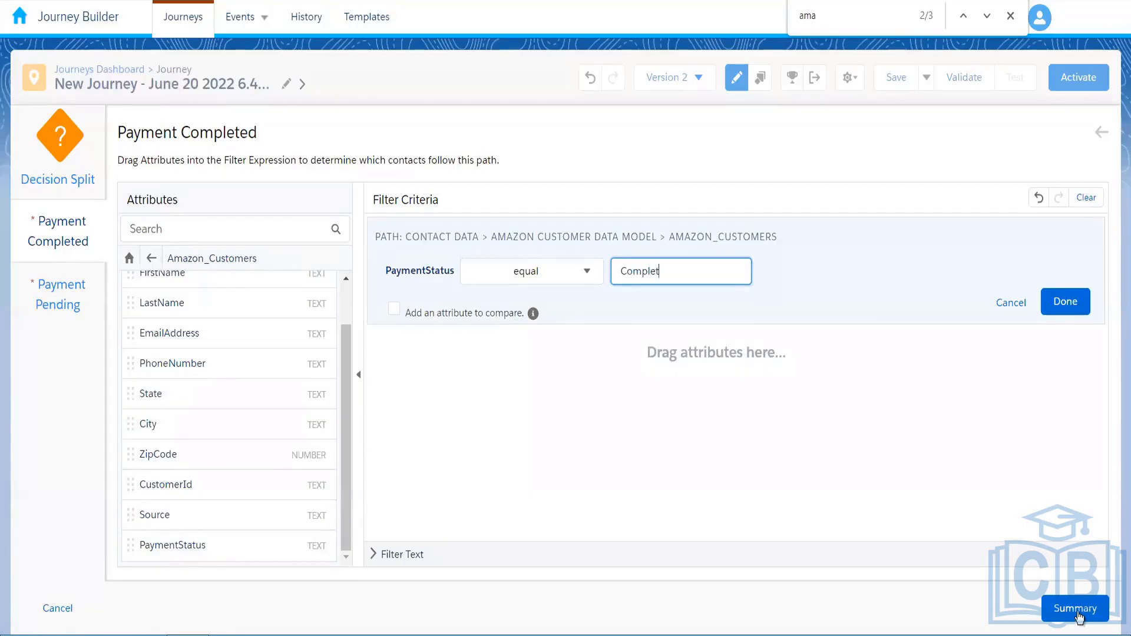
{"action": "type", "text": "ed"}
{"action": "key", "text": "Return"}
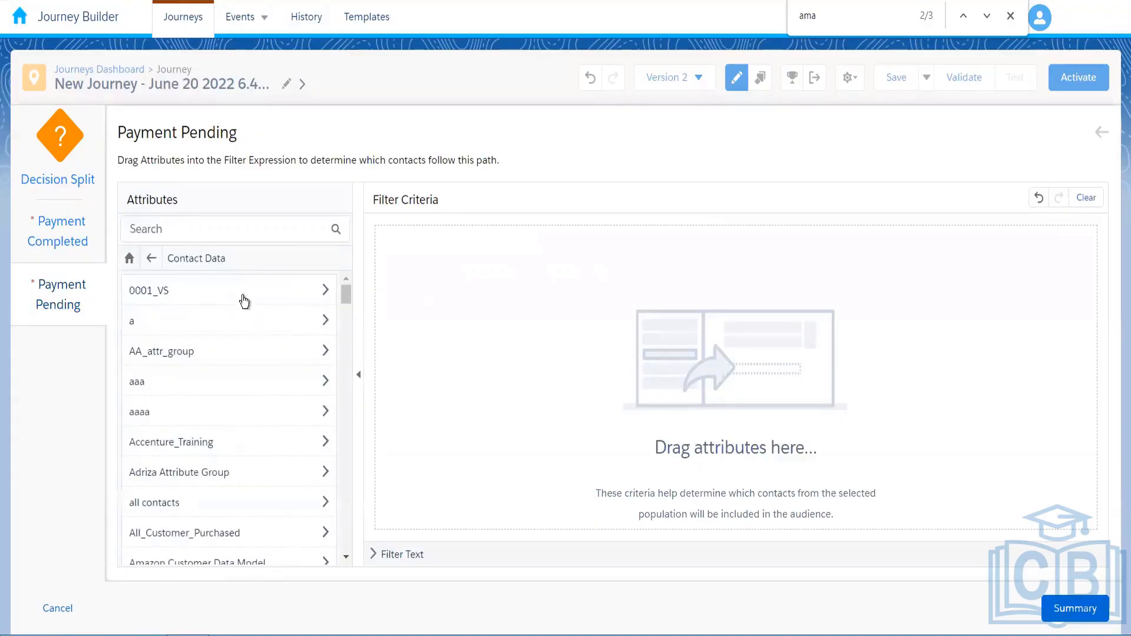
Give the Payment Pending path the filter PaymentStatus equals Pending
{"action": "left_click", "coordinate": [271, 526]}
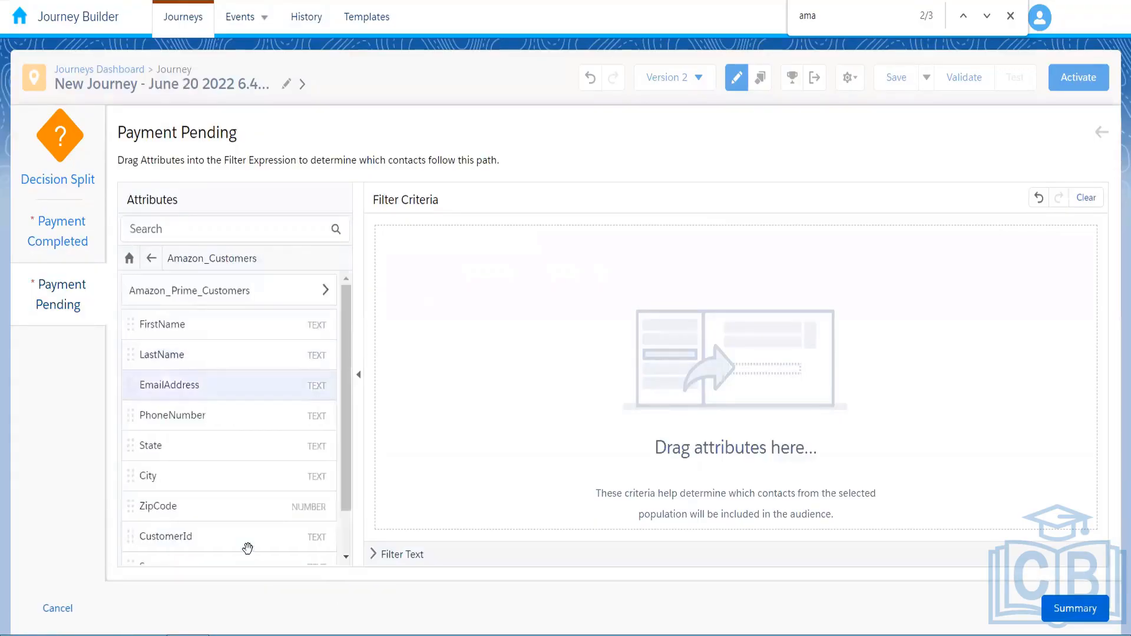
{"action": "scroll", "coordinate": [247, 549], "scroll_direction": "down", "scroll_amount": 2}
{"action": "left_click_drag", "start_coordinate": [248, 548], "coordinate": [630, 236]}
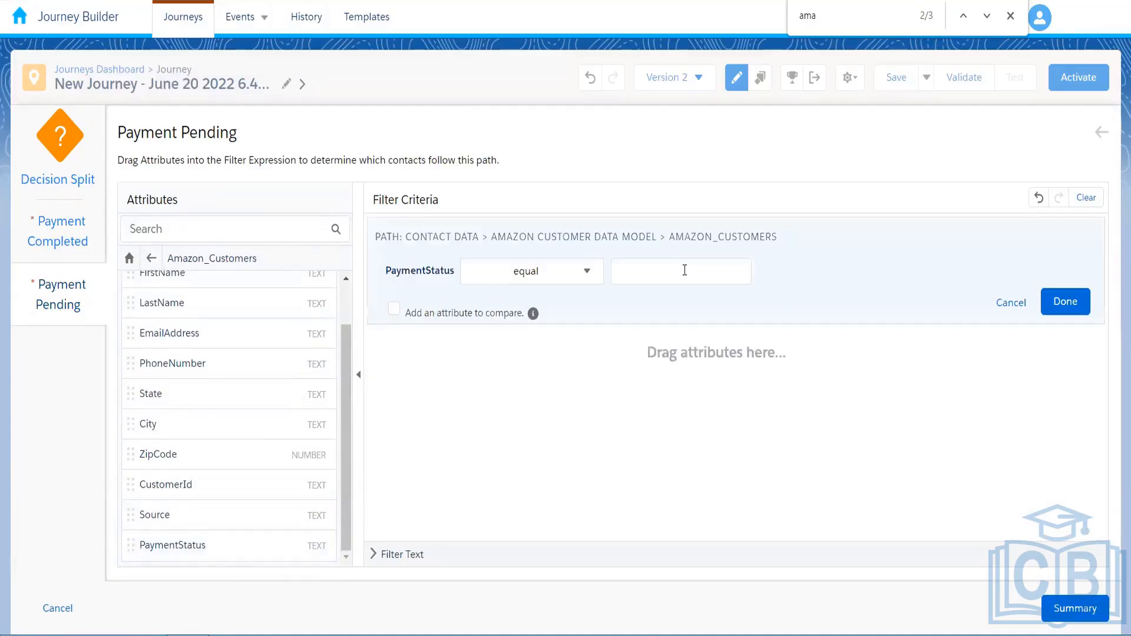
{"action": "left_click", "coordinate": [685, 269]}
{"action": "type", "text": "Pending"}
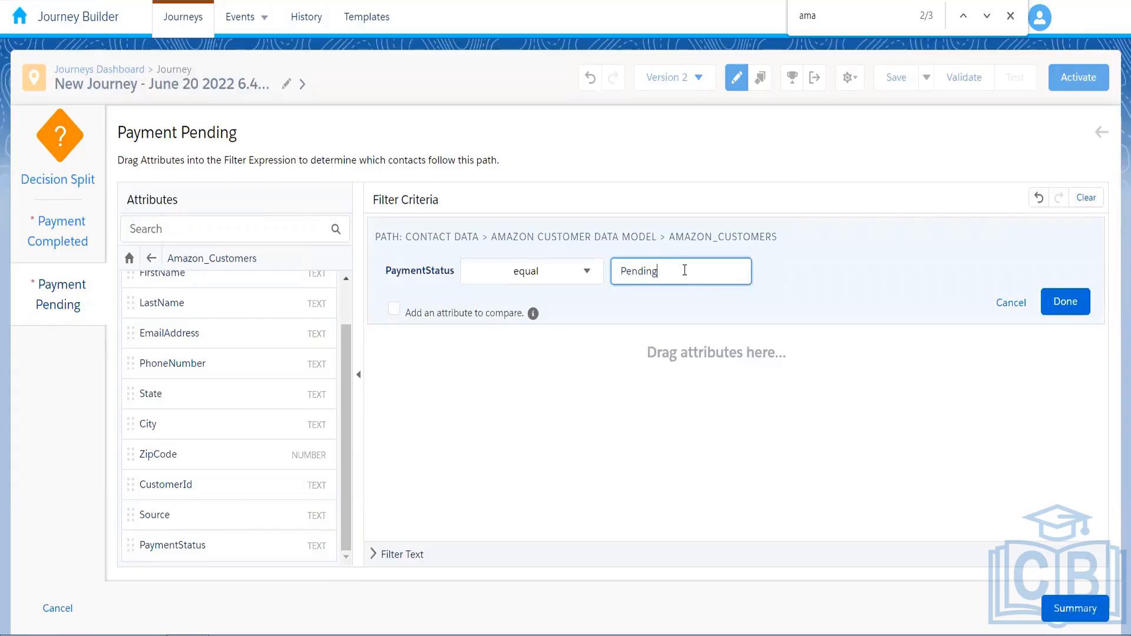
{"action": "left_click", "coordinate": [1067, 301]}
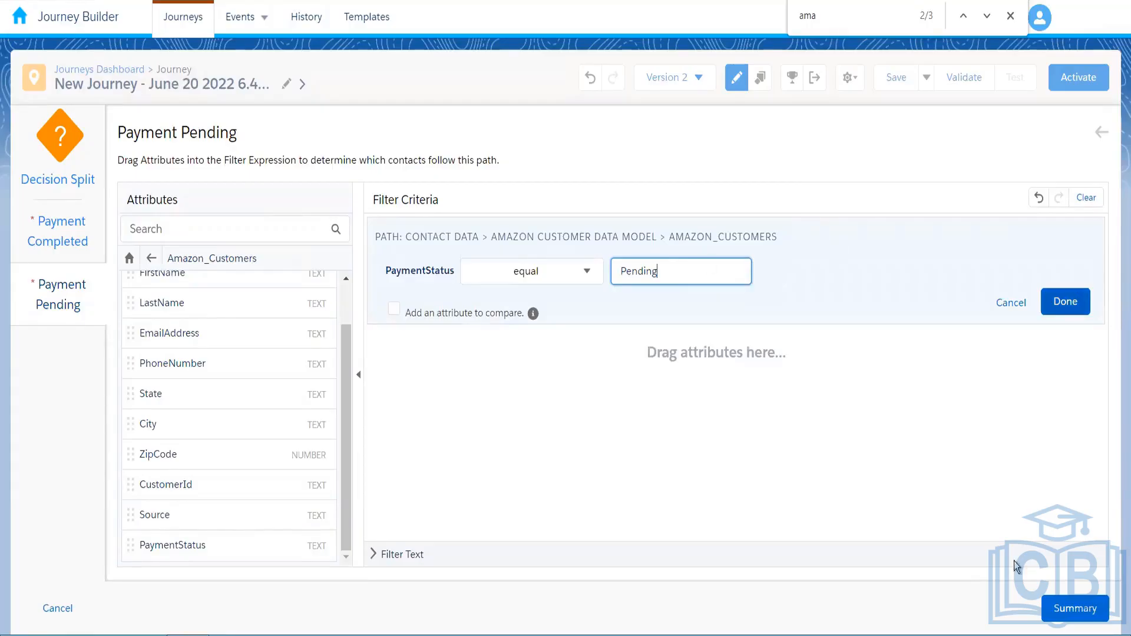
Review the Decision Split summary and dismiss the in-page text search
{"action": "left_click", "coordinate": [1057, 608]}
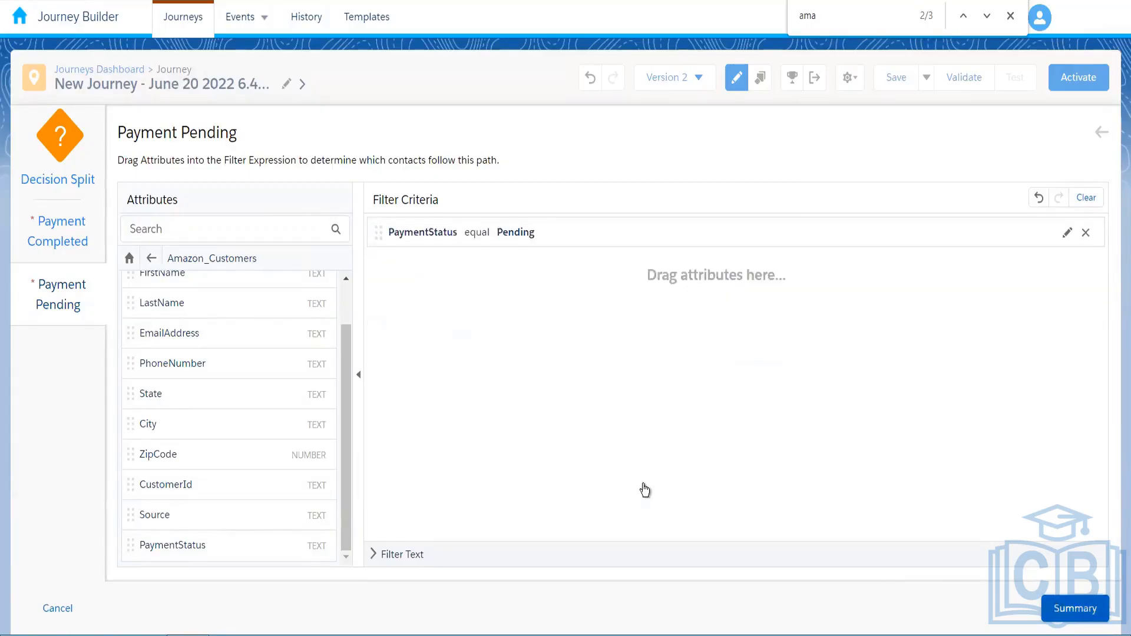
{"action": "left_click", "coordinate": [536, 606]}
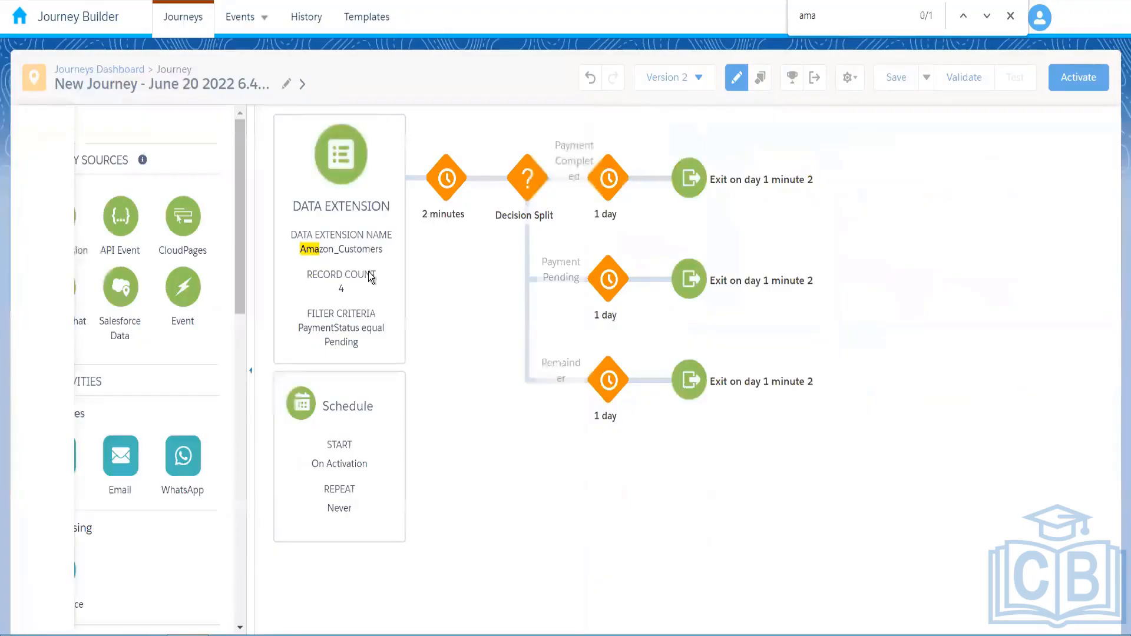
{"action": "key", "text": "Escape"}
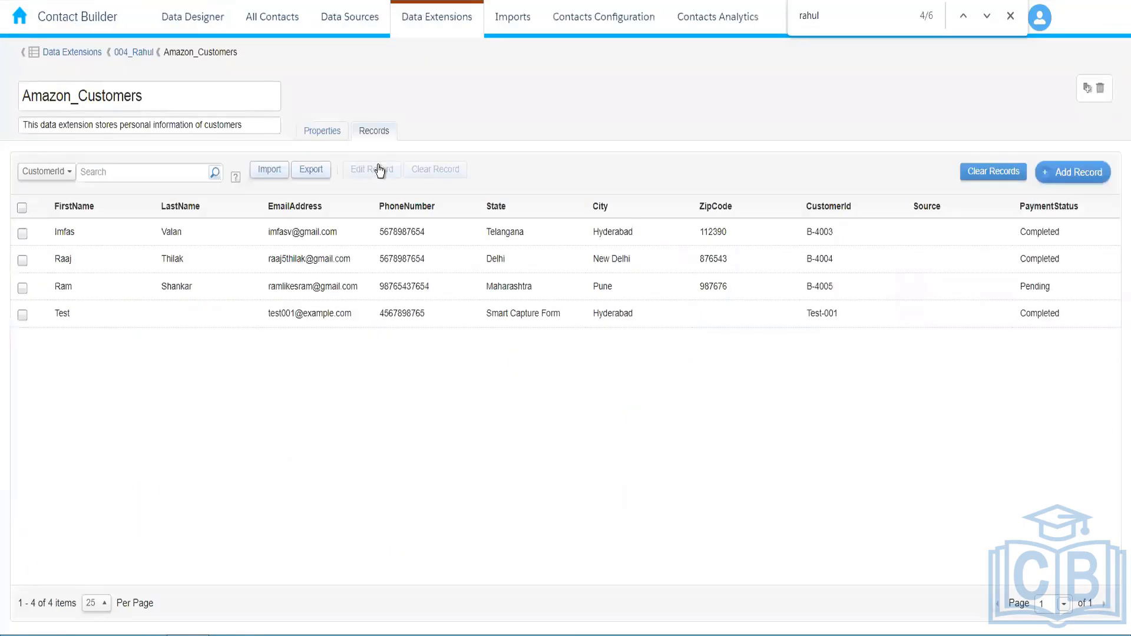
Set the Delhi customer's PaymentStatus to Pending in Amazon_Customers and save the record
{"action": "left_click", "coordinate": [863, 259]}
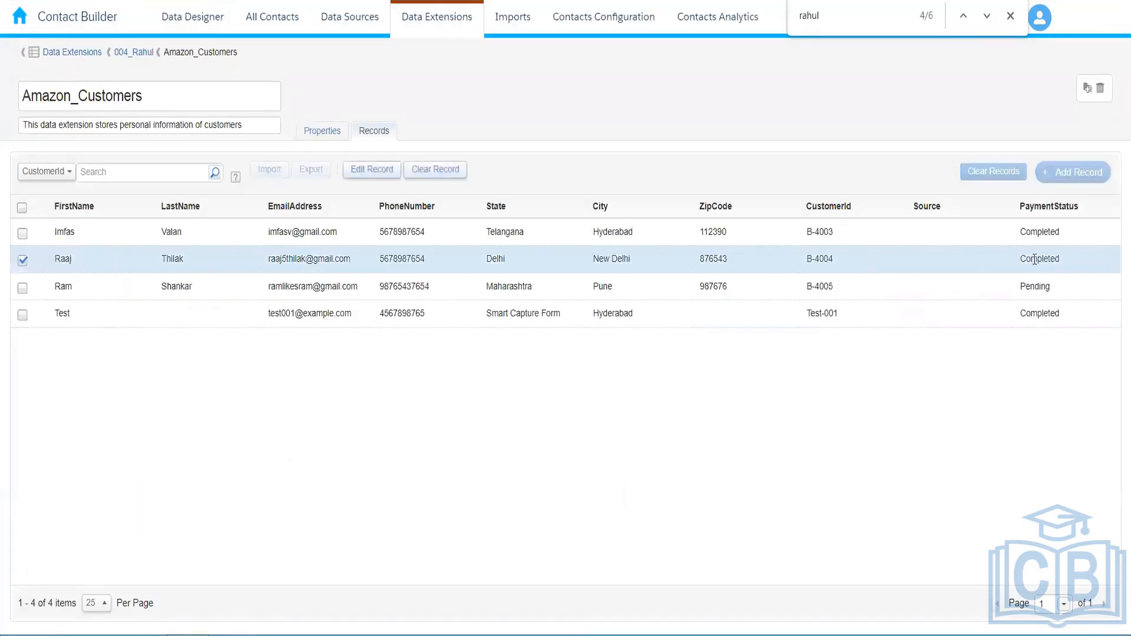
{"action": "double_click", "coordinate": [942, 255]}
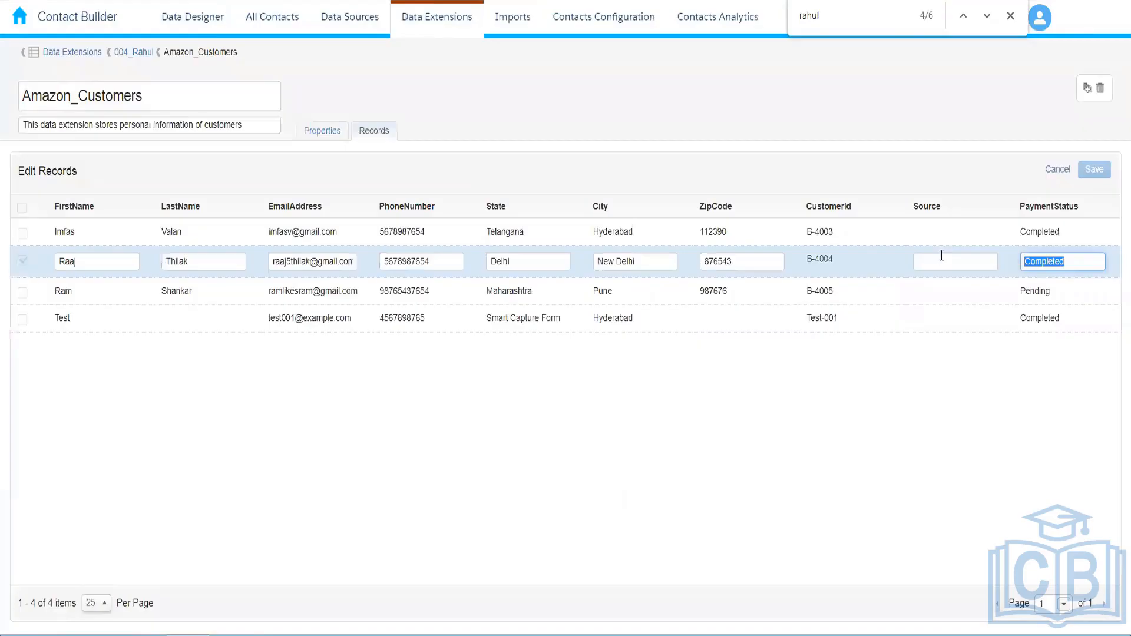
{"action": "type", "text": "Pending"}
{"action": "left_click", "coordinate": [935, 258]}
{"action": "left_click", "coordinate": [1094, 170]}
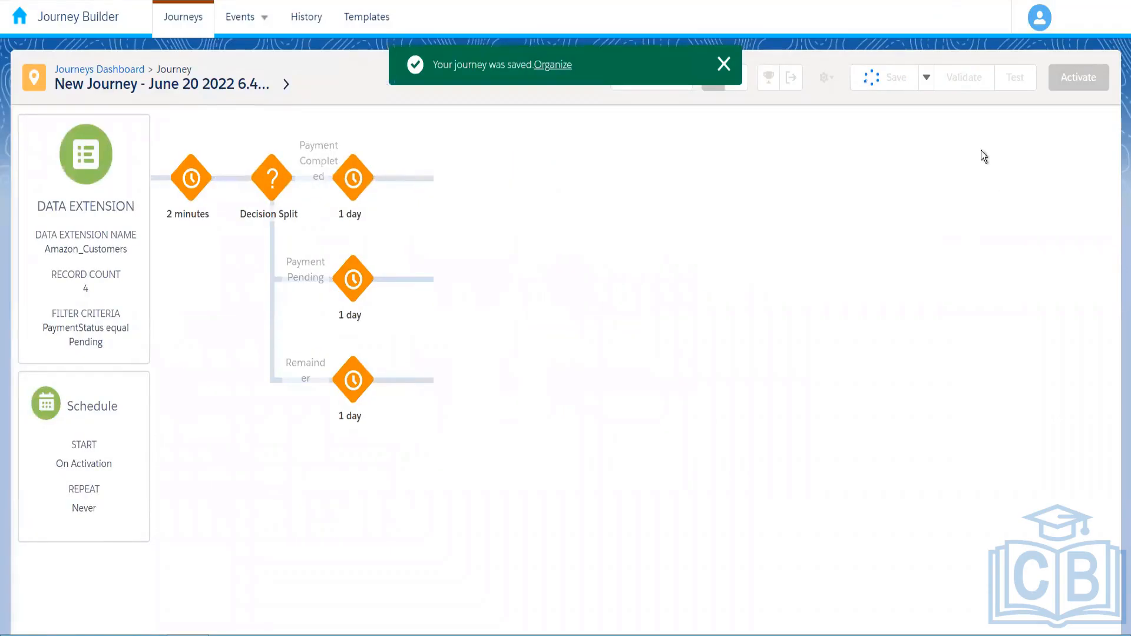
Validate the version 2 journey, dismiss the validation results, and bring up the Activate Journey summary
{"action": "left_click", "coordinate": [960, 82]}
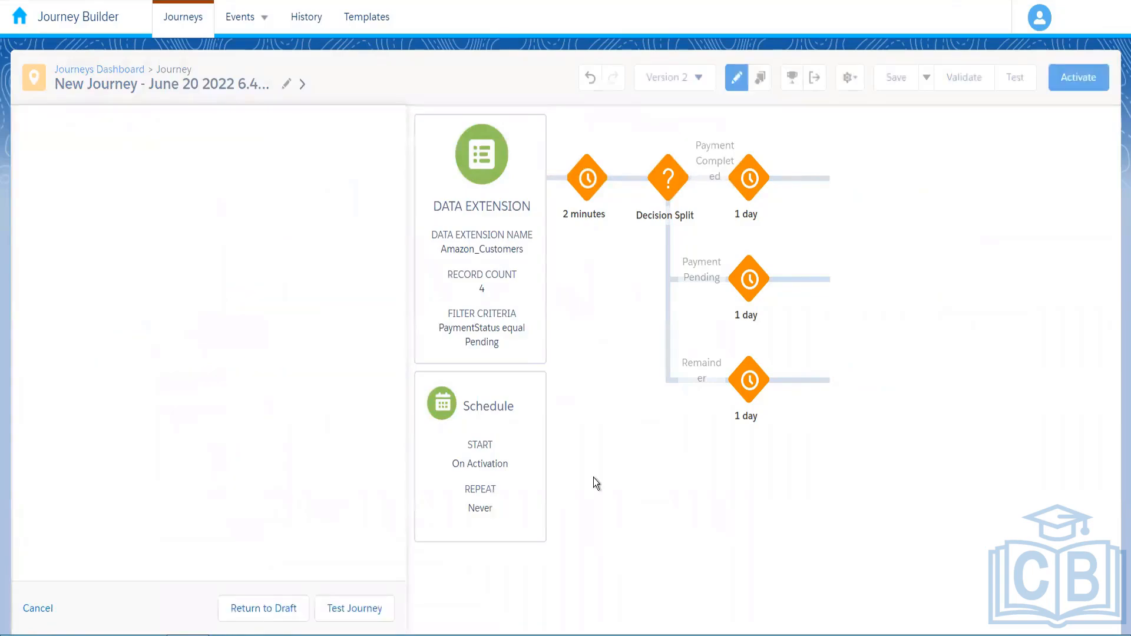
{"action": "left_click", "coordinate": [960, 87]}
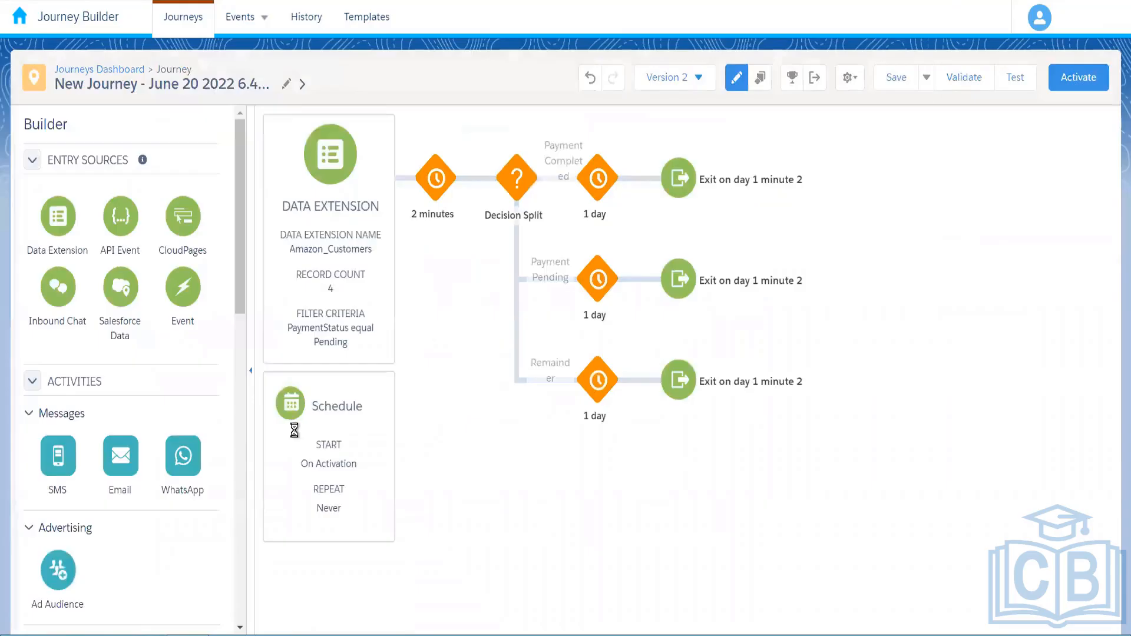
{"action": "left_click", "coordinate": [387, 135]}
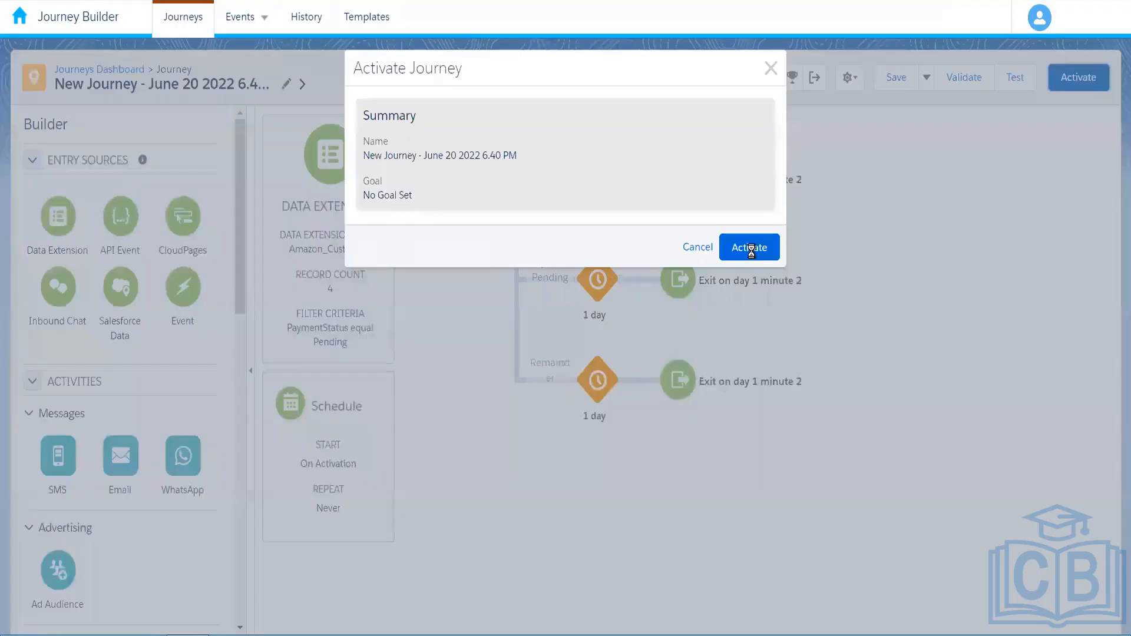
Confirm activation of version 2 and dismiss the activation success message
{"action": "left_click", "coordinate": [749, 248]}
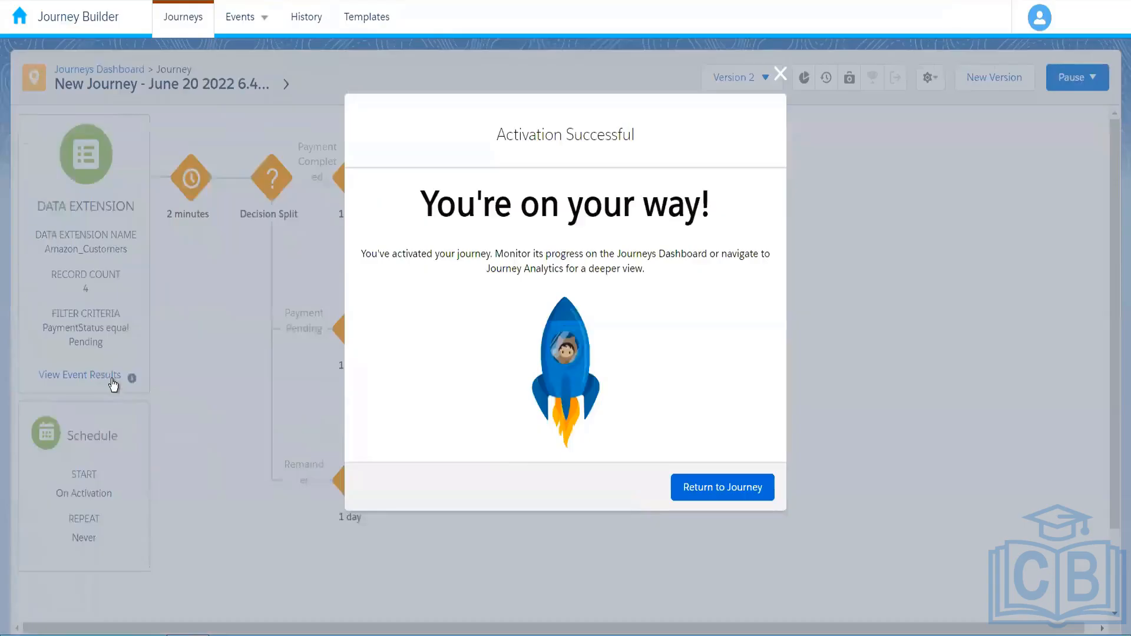
{"action": "left_click", "coordinate": [723, 487]}
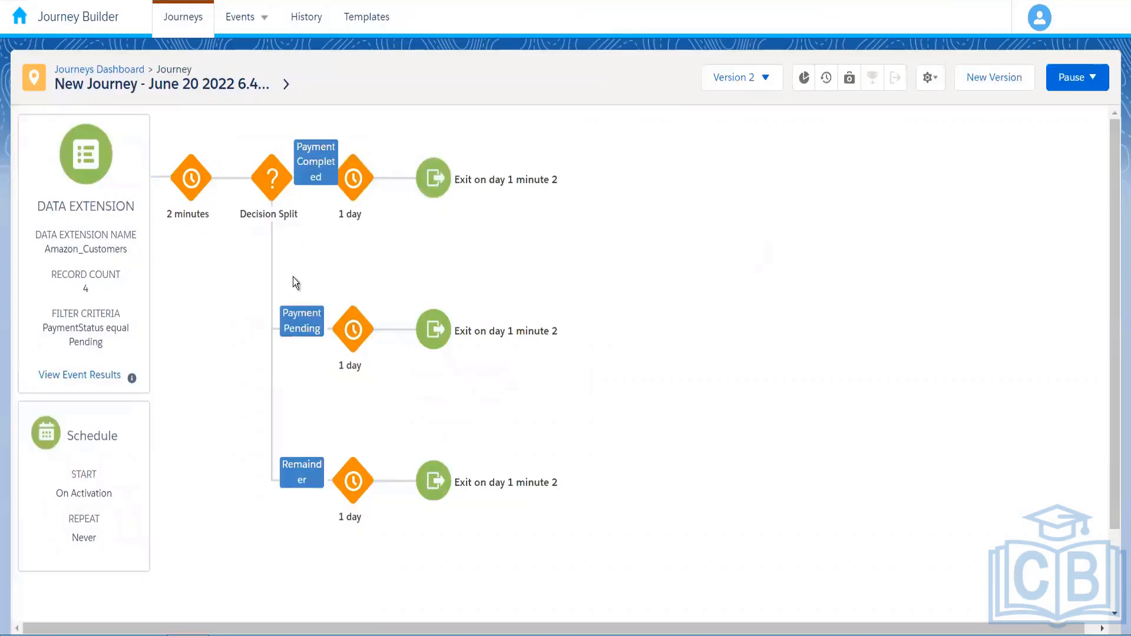
{"action": "left_click", "coordinate": [292, 277]}
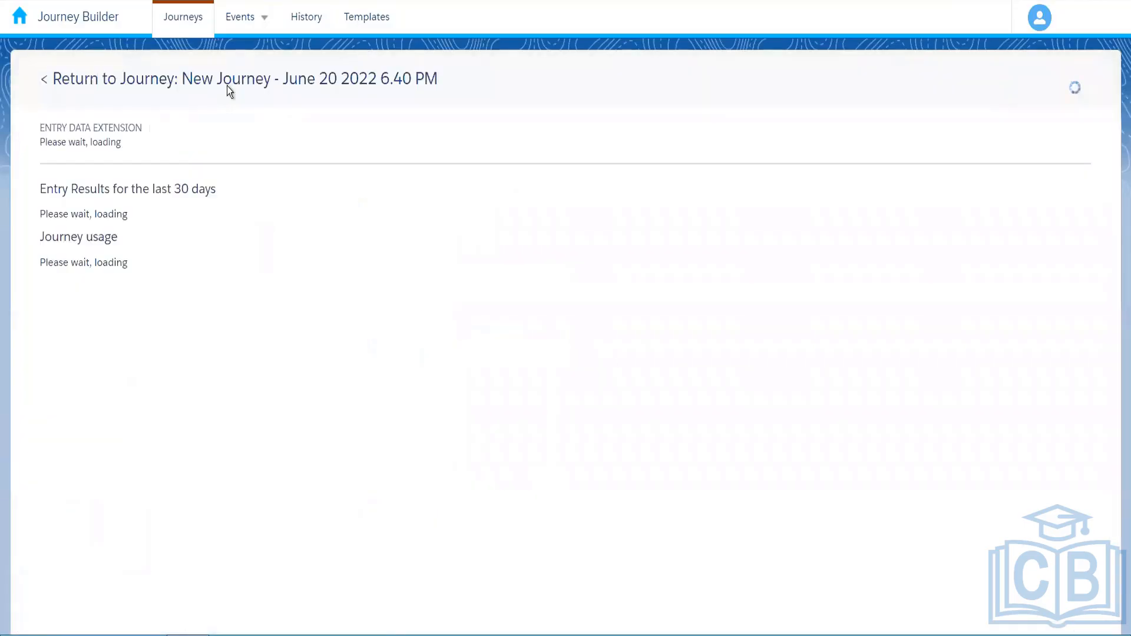
Check the entry event results for the 2 accepted contacts, then go back to the journey canvas
{"action": "left_click", "coordinate": [228, 83]}
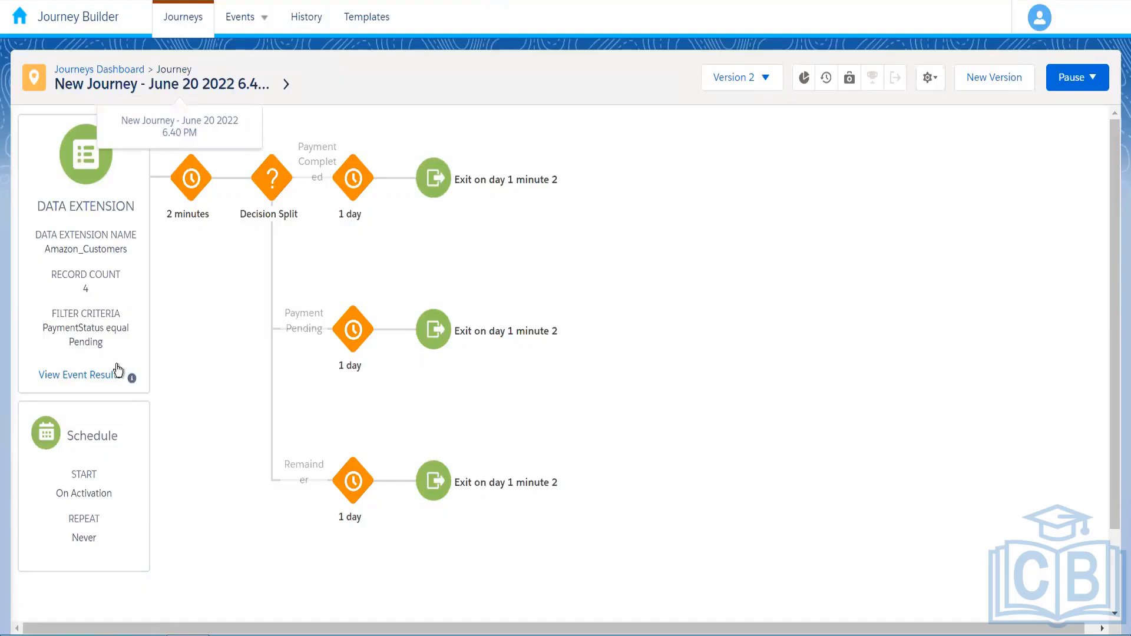
{"action": "left_click", "coordinate": [105, 377]}
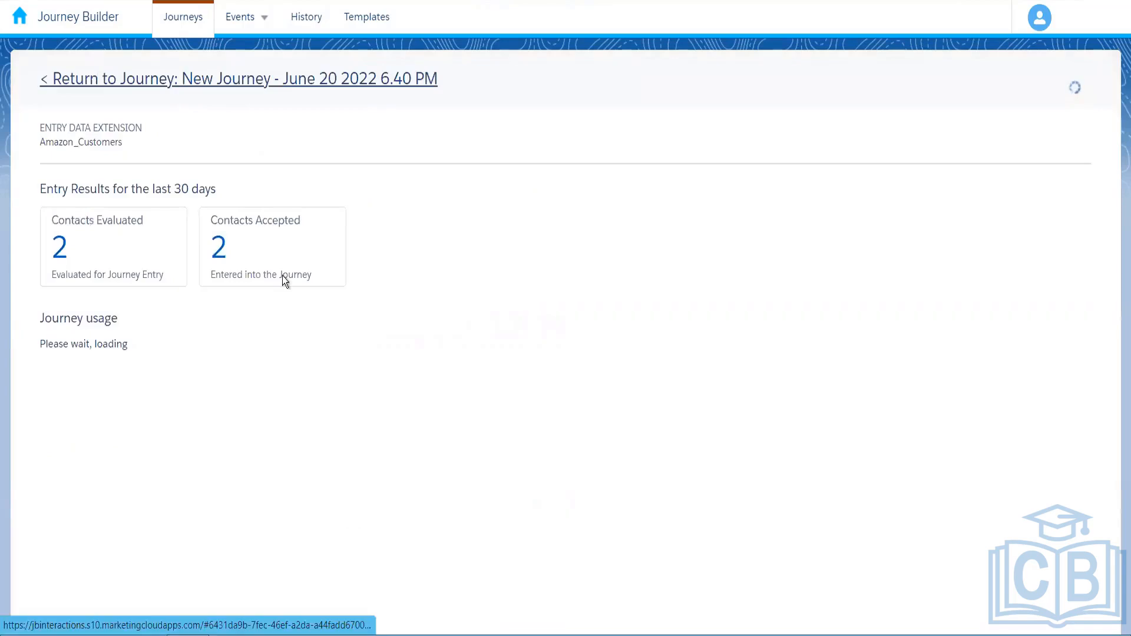
{"action": "left_click", "coordinate": [282, 276]}
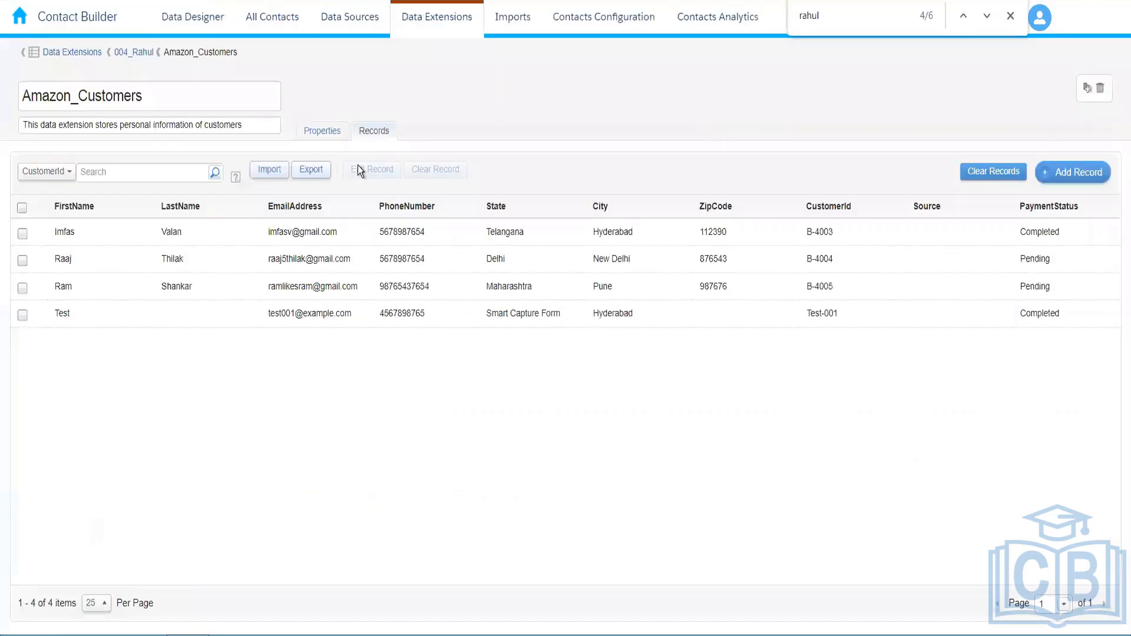
Change the second-row Delhi record's PaymentStatus to 'Completed' and save it
{"action": "left_click", "coordinate": [1062, 261]}
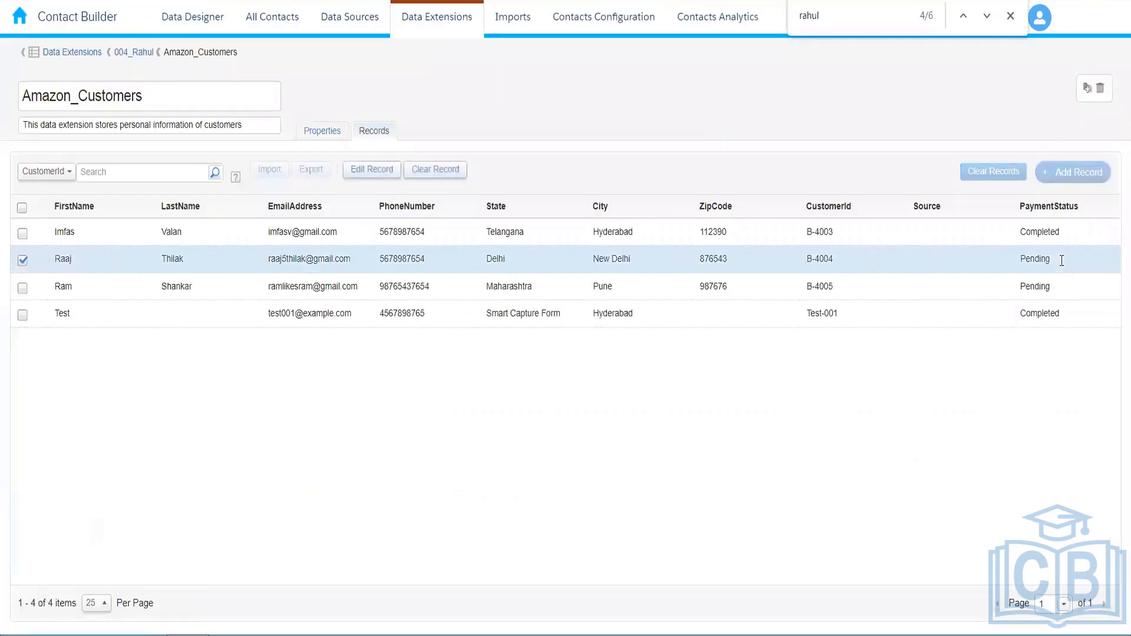
{"action": "double_click", "coordinate": [968, 263]}
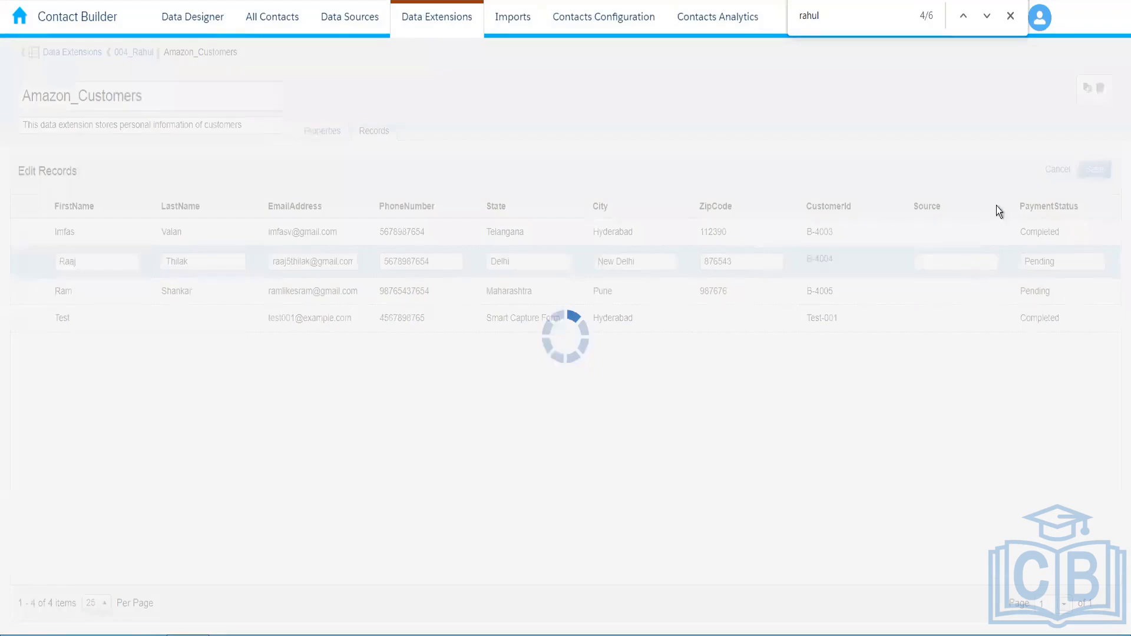
{"action": "type", "text": "Completed"}
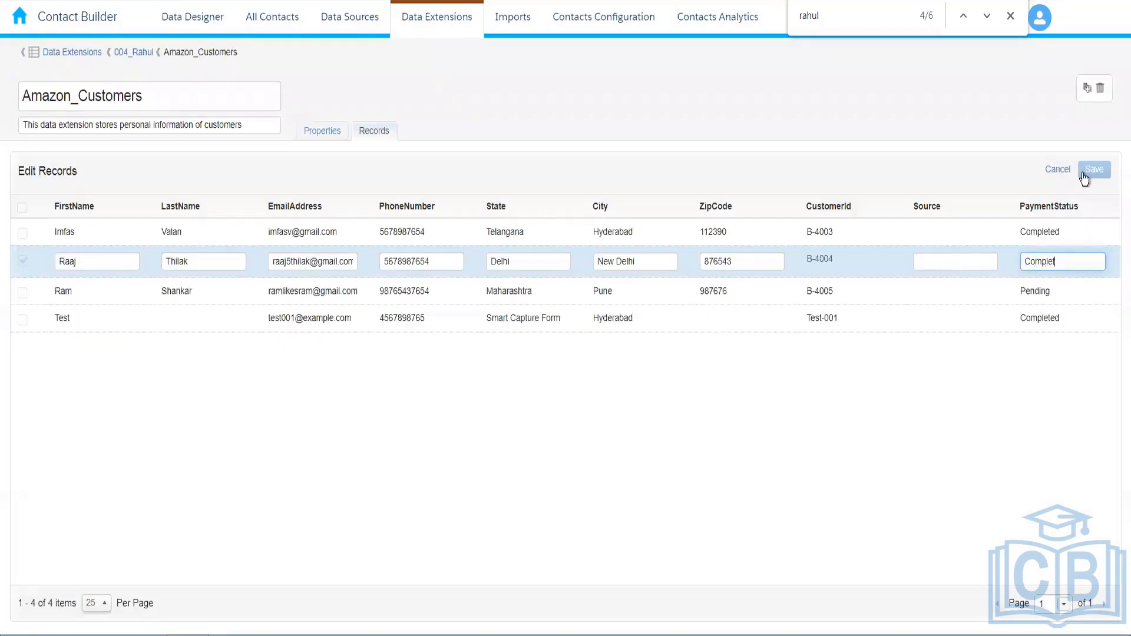
{"action": "left_click", "coordinate": [592, 182]}
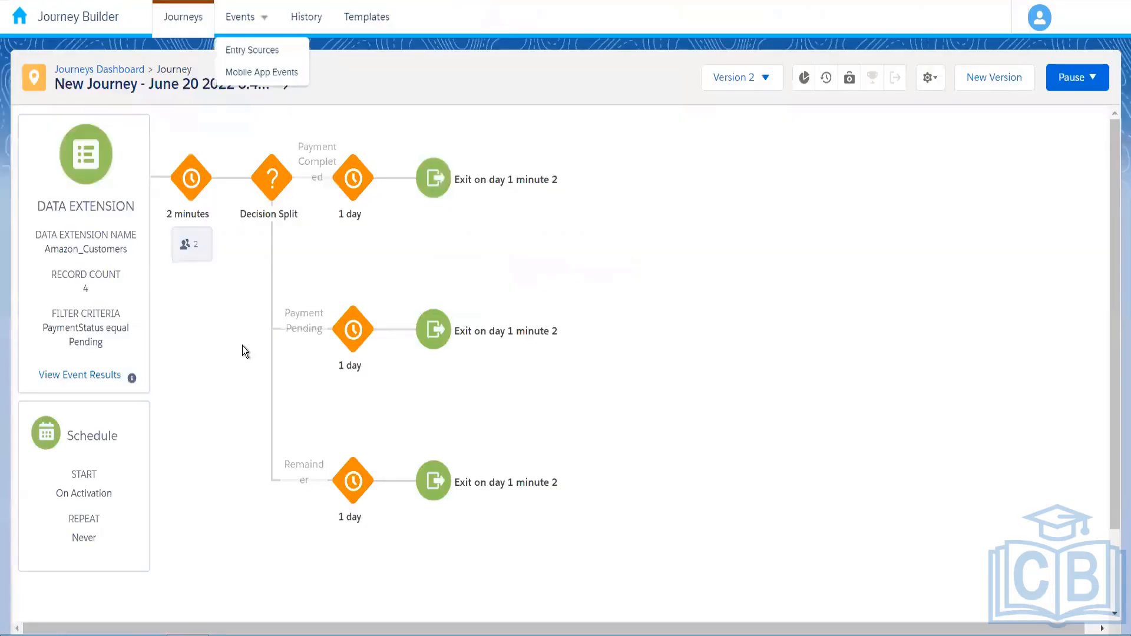
Dismiss the open events list and clear the accidental path-label selection on the canvas
{"action": "double_click", "coordinate": [242, 345]}
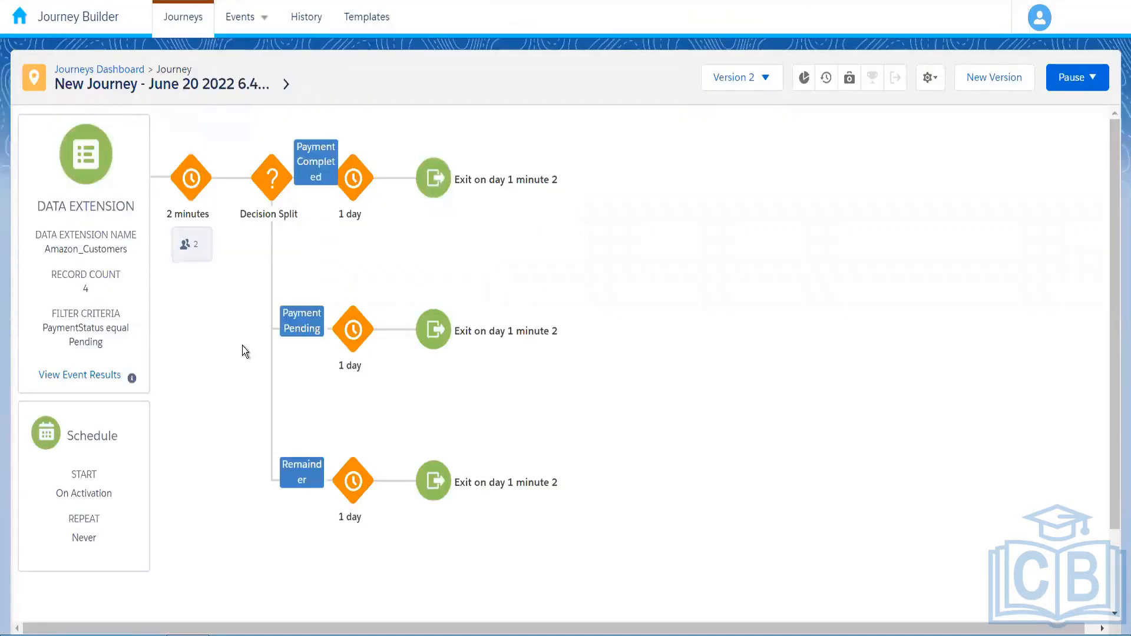
{"action": "left_click", "coordinate": [242, 346]}
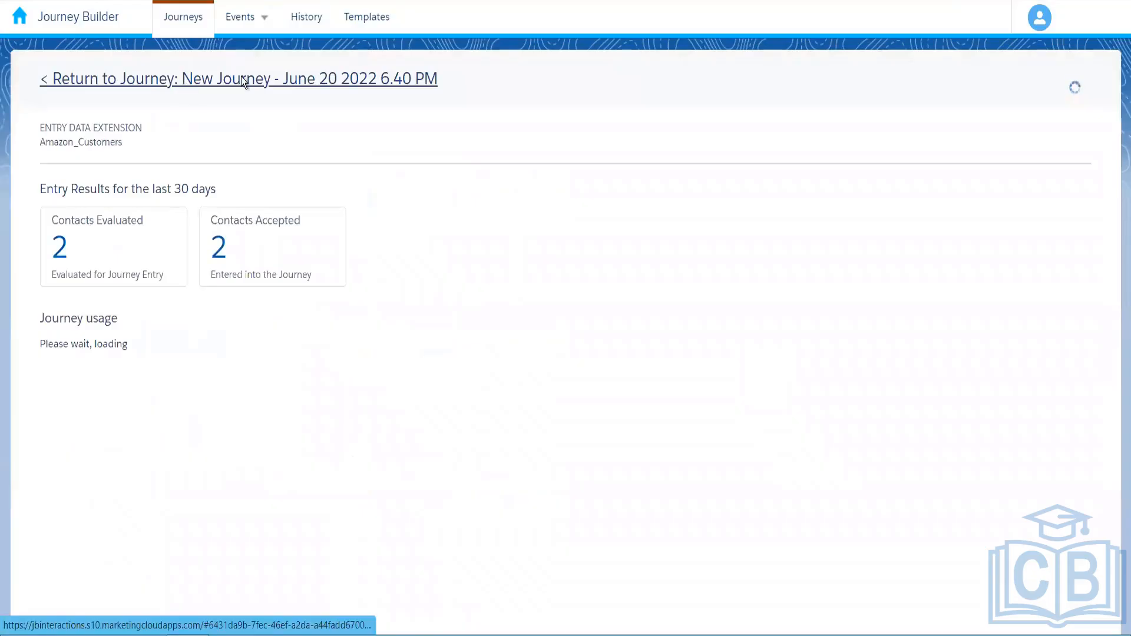
Return to the journey canvas to see one contact per payment path, then switch to PowerPoint
{"action": "left_click", "coordinate": [241, 76]}
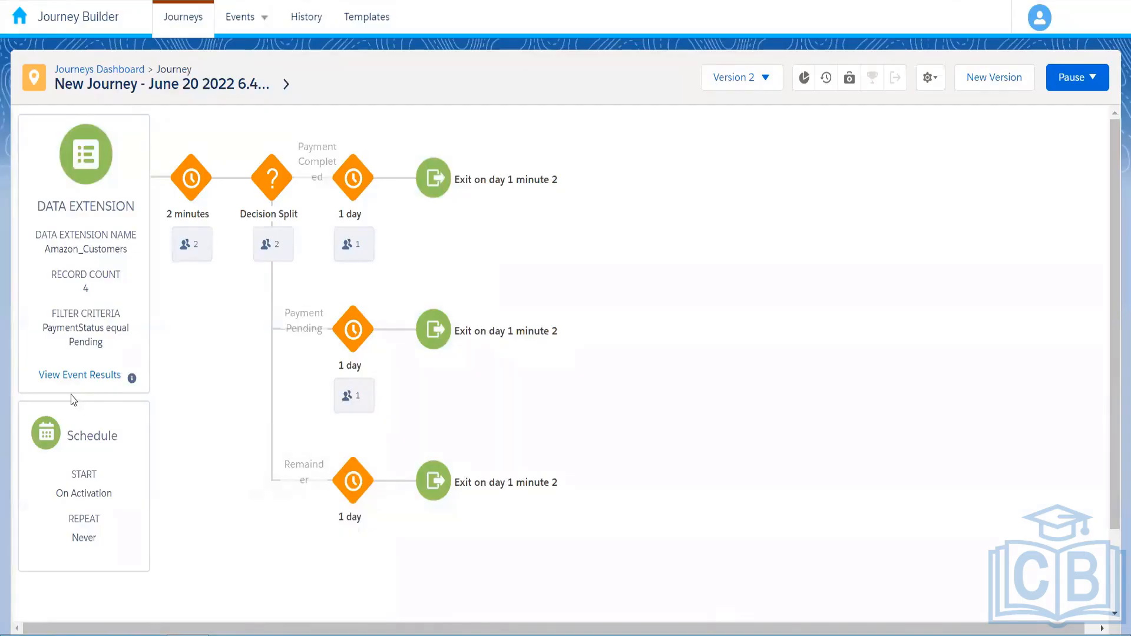
{"action": "key", "text": "ctrl+Tab"}
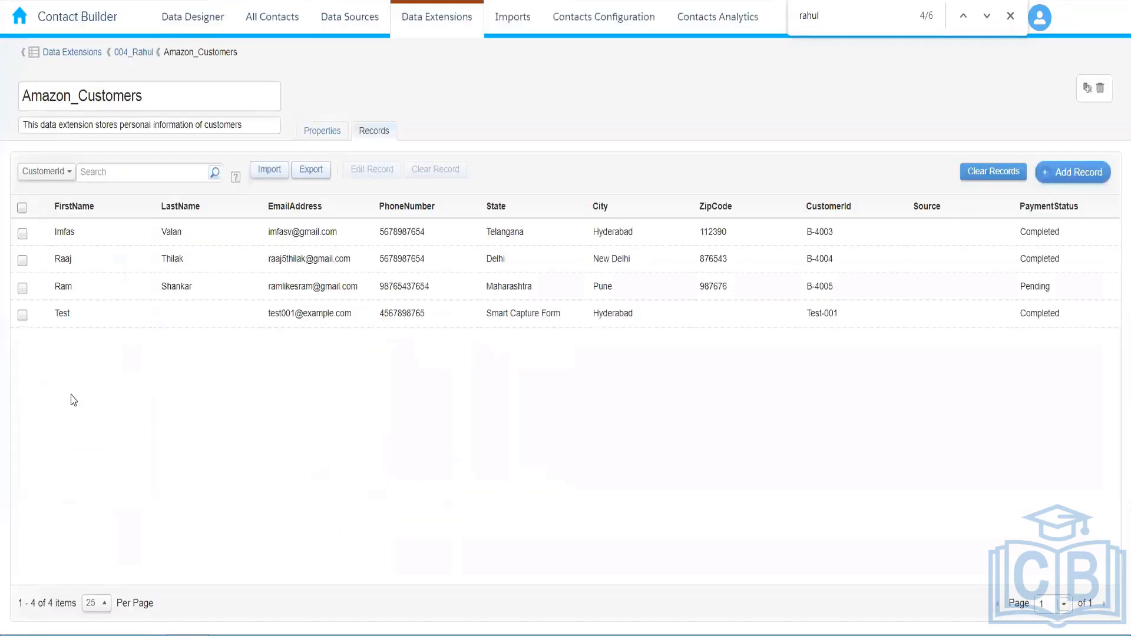
{"action": "key", "text": "alt+Tab"}
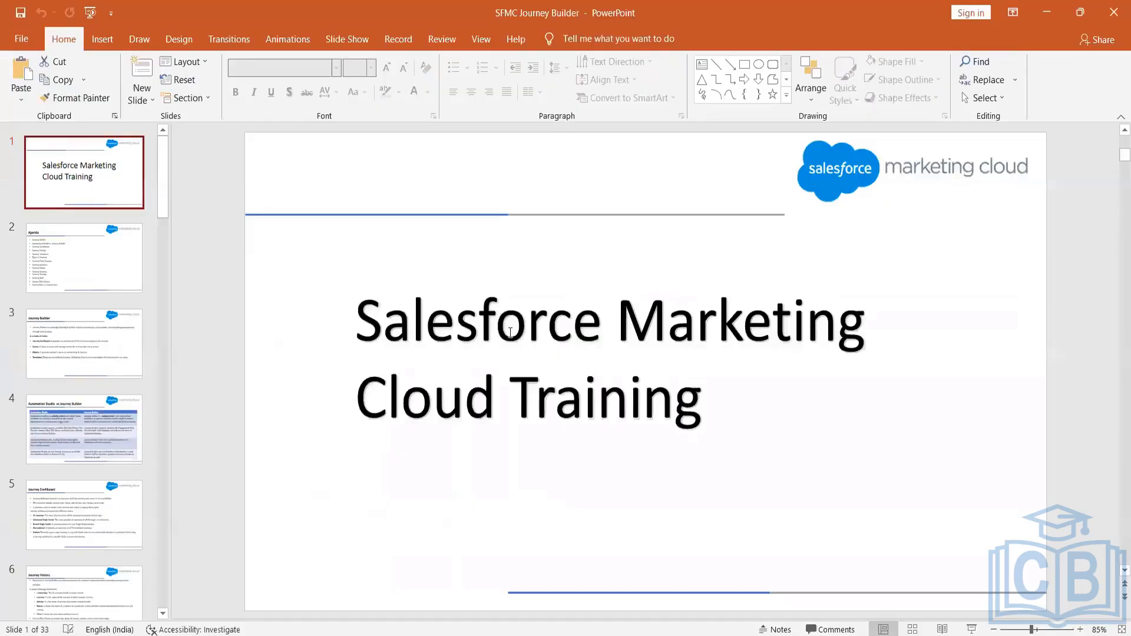
Scroll the slide thumbnails down to slide 32, Journey Data vs Contact Data
{"action": "scroll", "coordinate": [370, 289], "scroll_direction": "down", "scroll_amount": 3}
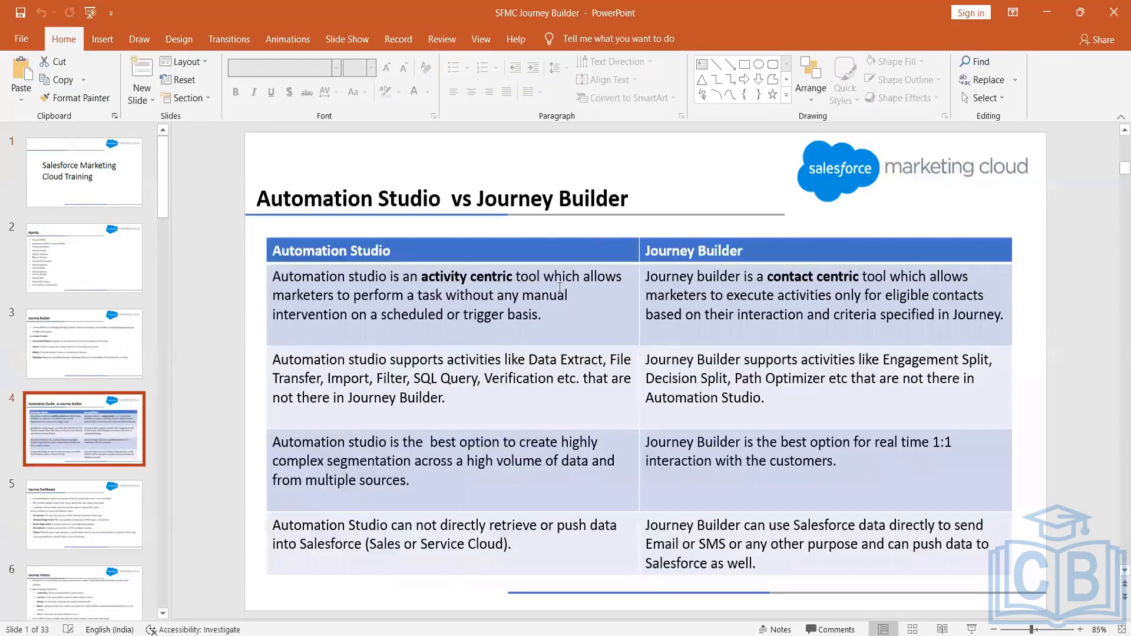
{"action": "scroll", "coordinate": [596, 295], "scroll_direction": "down", "scroll_amount": 3}
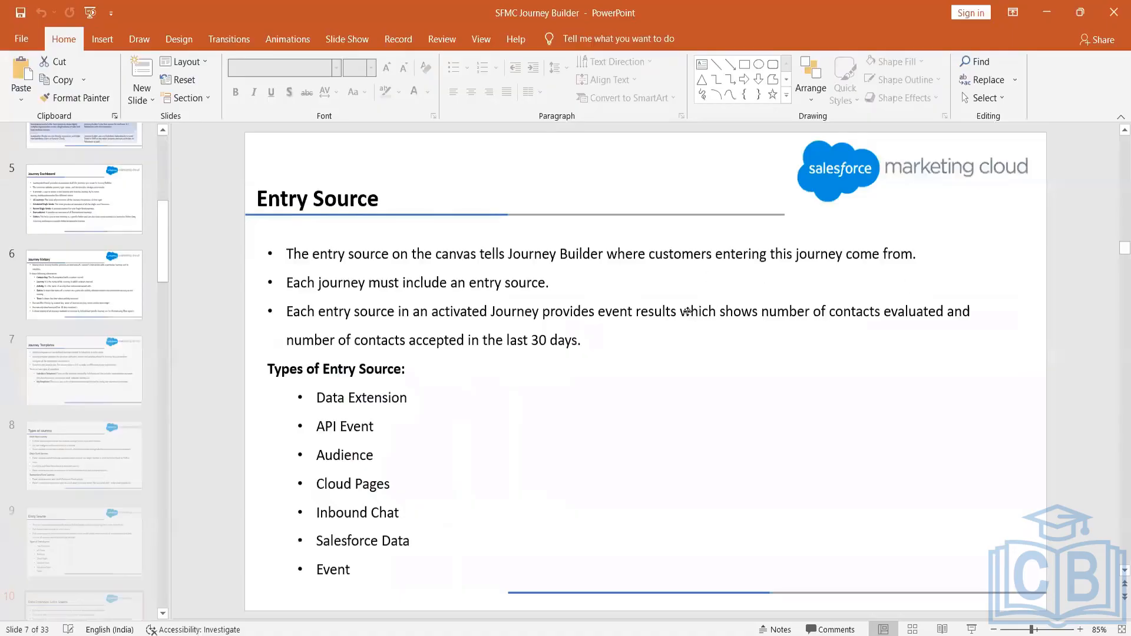
{"action": "scroll", "coordinate": [689, 311], "scroll_direction": "down", "scroll_amount": 20}
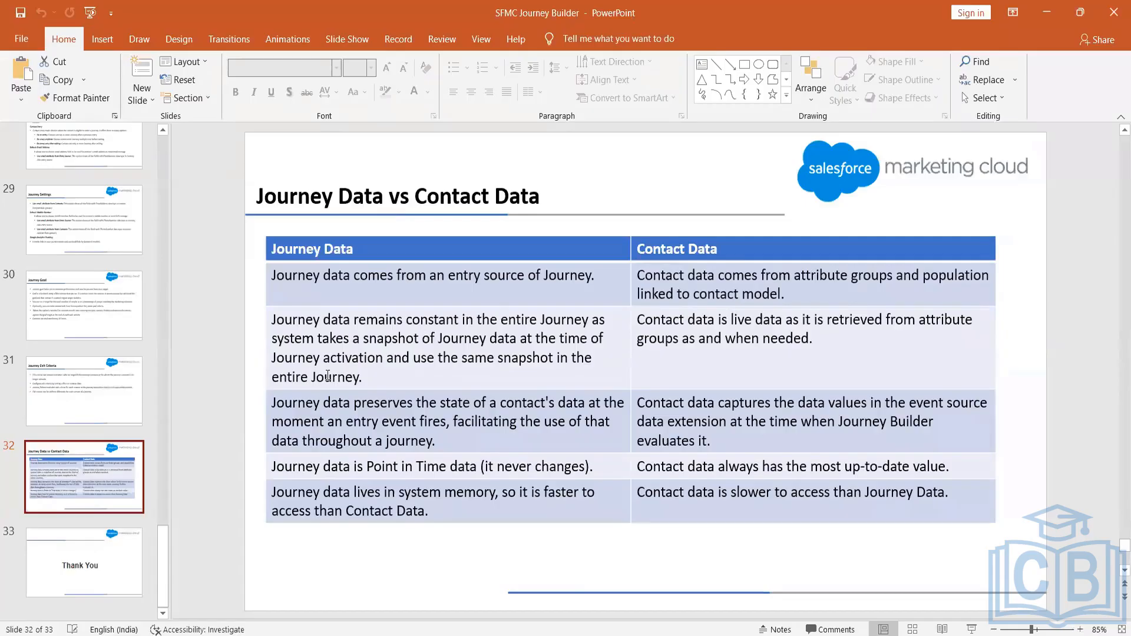
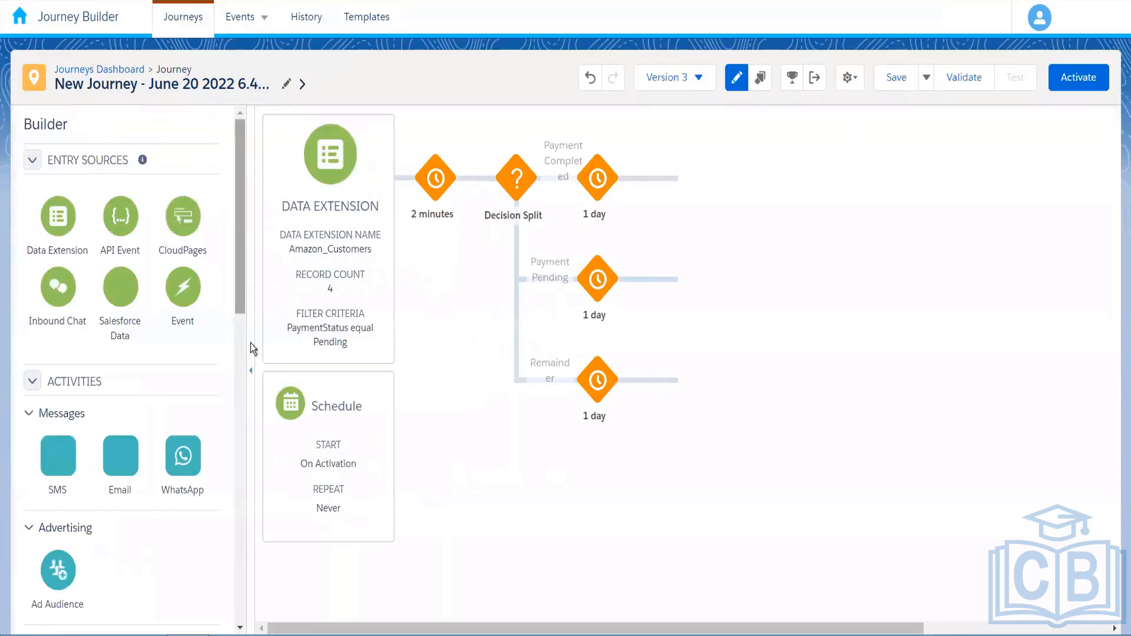
Try dropping an Engagement Split onto the canvas after the Decision Split's three paths
{"action": "scroll", "coordinate": [252, 383], "scroll_direction": "down", "scroll_amount": 6}
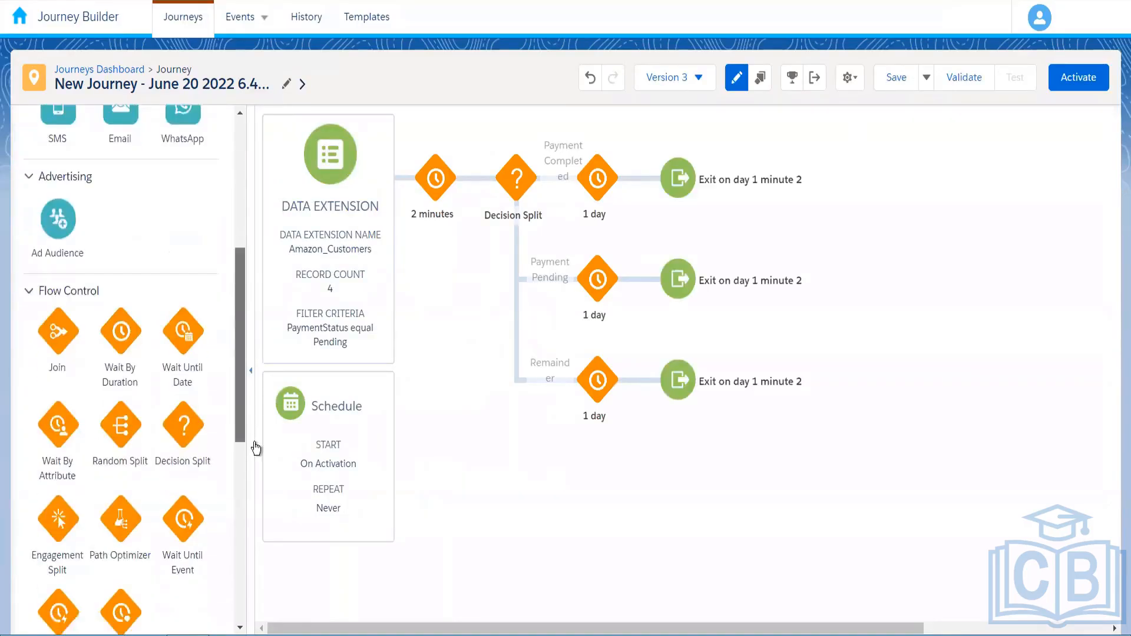
{"action": "scroll", "coordinate": [253, 445], "scroll_direction": "down", "scroll_amount": 3}
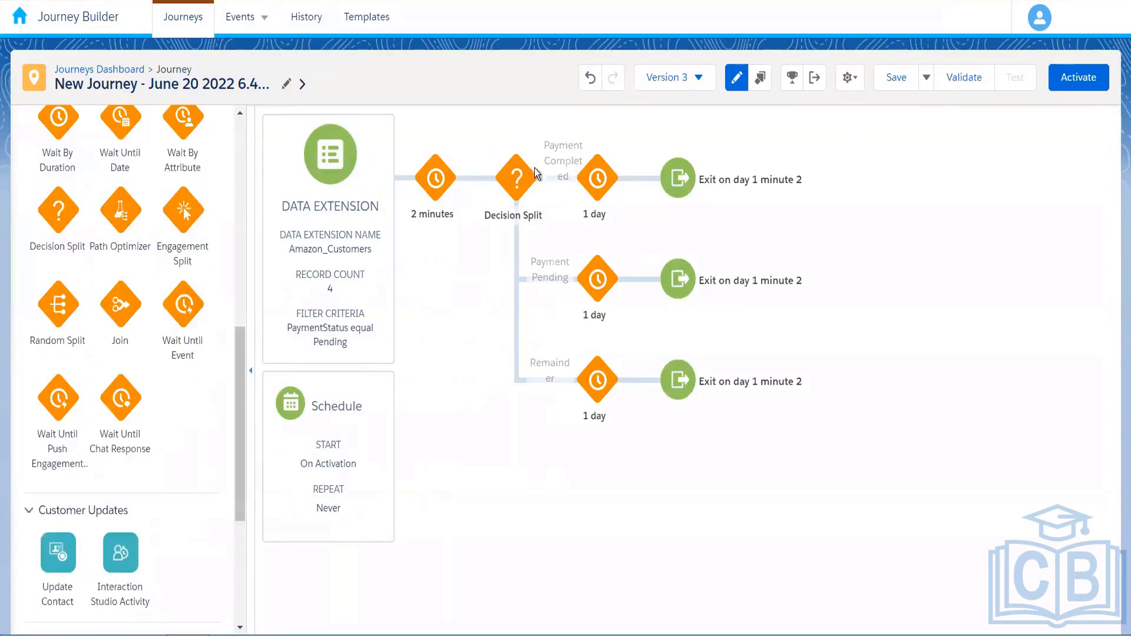
{"action": "left_click_drag", "start_coordinate": [184, 209], "coordinate": [532, 172]}
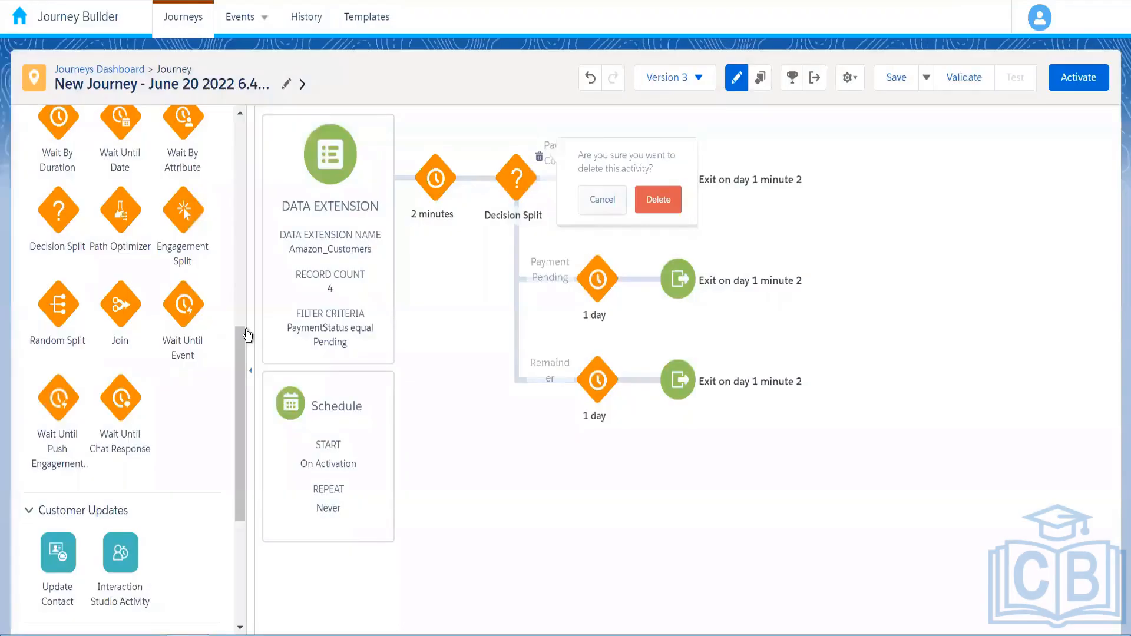
Delete the Decision Split with its branches and place an Email activity before the 2-minute wait
{"action": "left_click", "coordinate": [658, 200]}
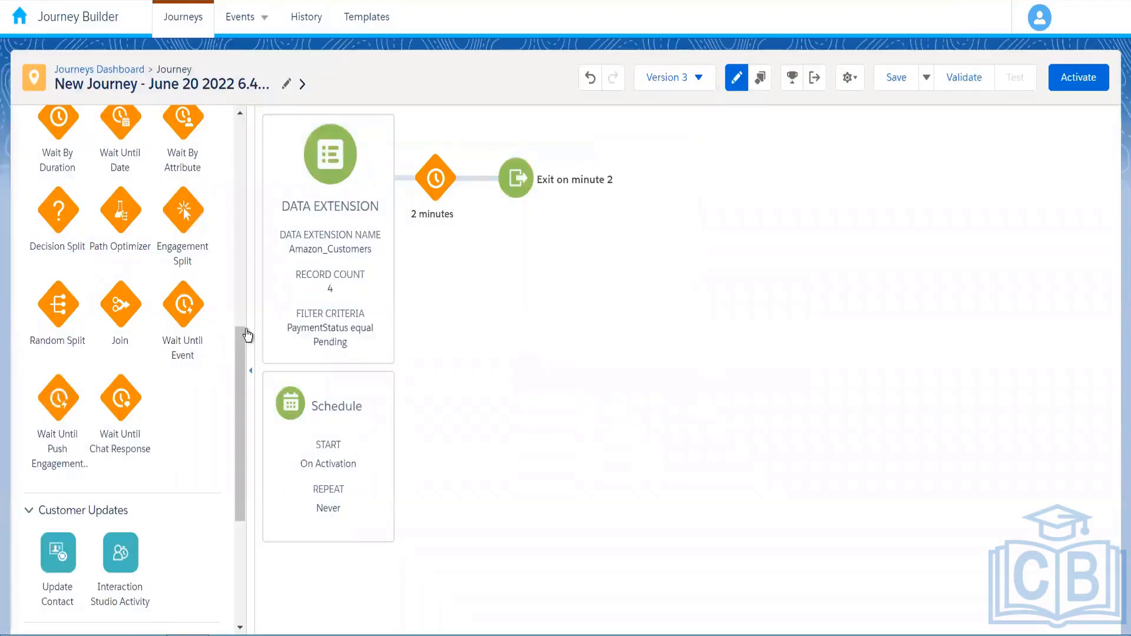
{"action": "scroll", "coordinate": [248, 334], "scroll_direction": "up", "scroll_amount": 1}
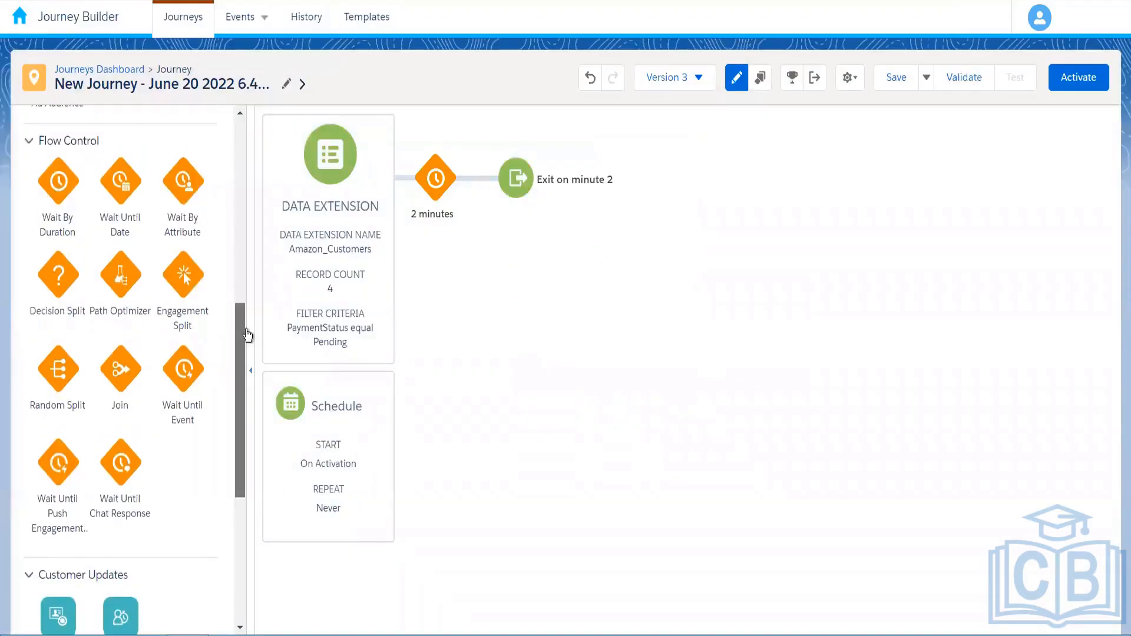
{"action": "scroll", "coordinate": [247, 335], "scroll_direction": "up", "scroll_amount": 1}
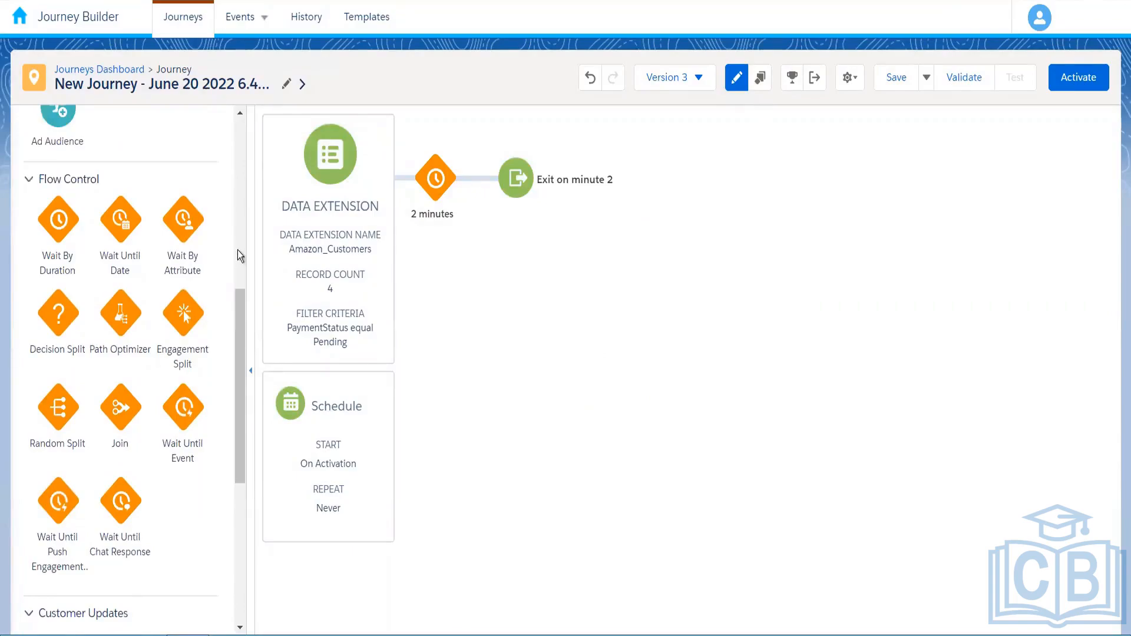
{"action": "scroll", "coordinate": [238, 249], "scroll_direction": "up", "scroll_amount": 4}
{"action": "left_click_drag", "start_coordinate": [398, 199], "coordinate": [424, 189]}
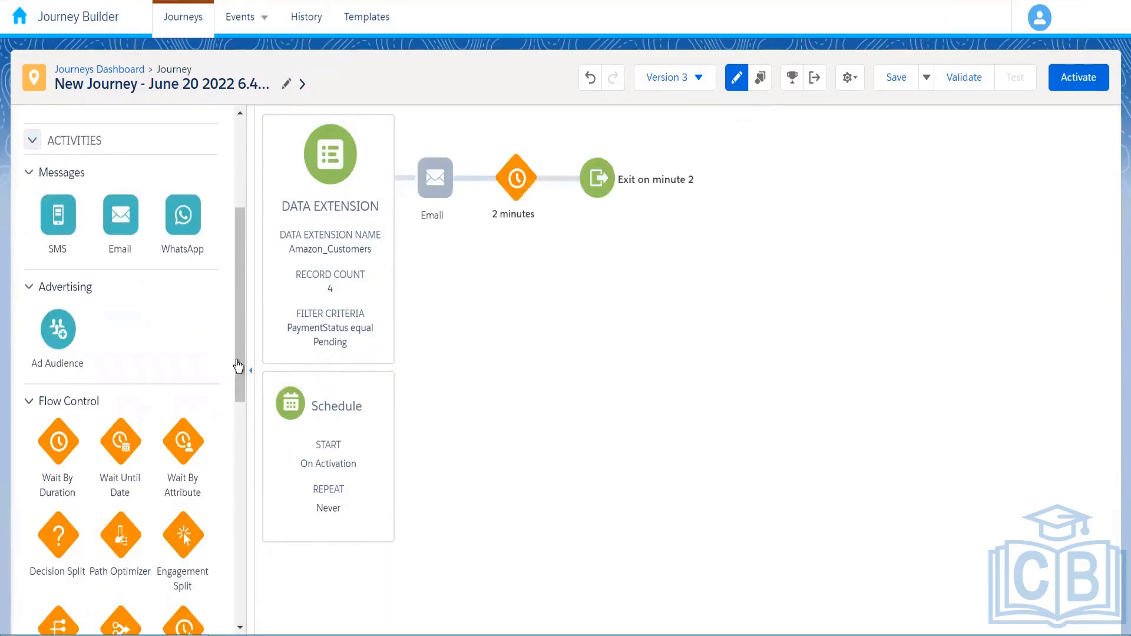
Place an Engagement Split from Flow Control right after the 2-minute wait
{"action": "scroll", "coordinate": [243, 446], "scroll_direction": "down", "scroll_amount": 4}
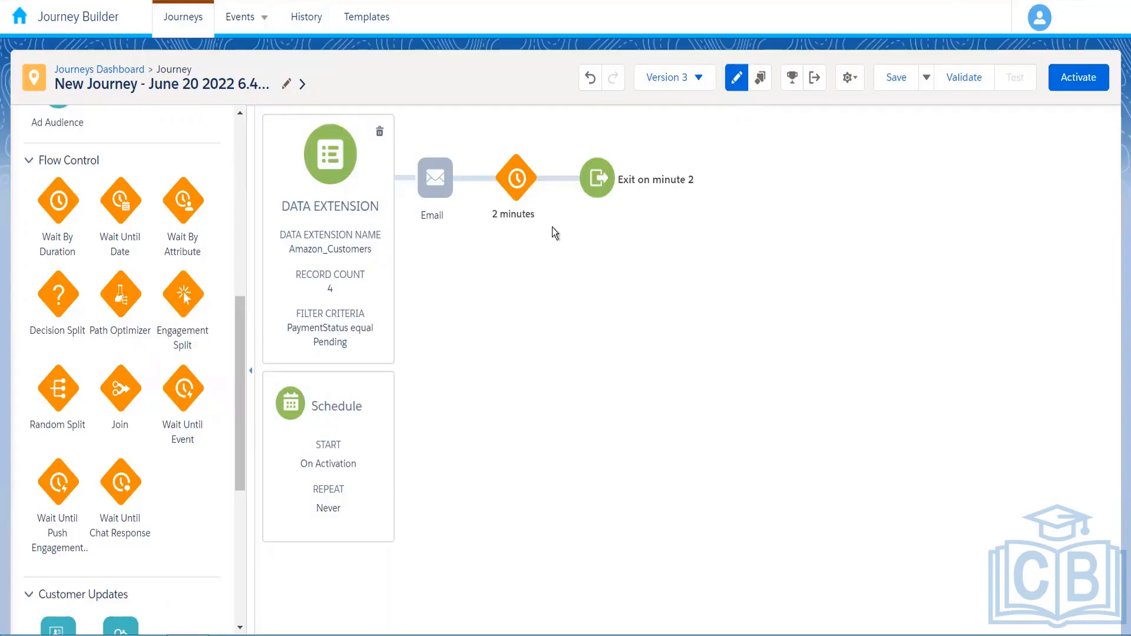
{"action": "left_click_drag", "start_coordinate": [182, 294], "coordinate": [499, 199]}
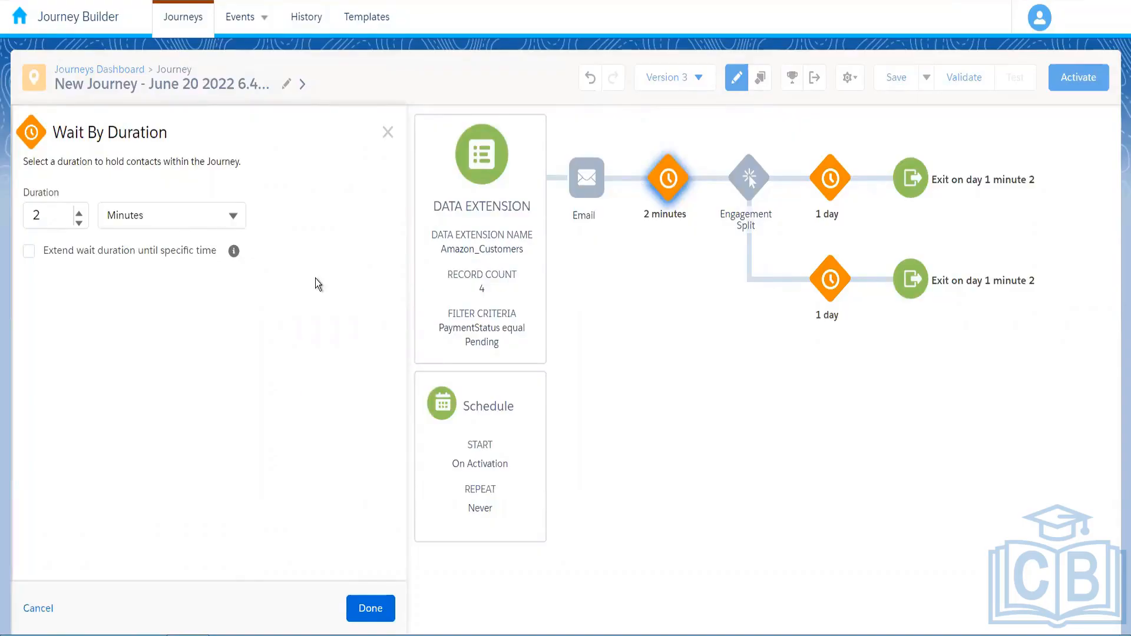
Set the Wait By Duration unit to Days and the duration to 1
{"action": "left_click", "coordinate": [191, 216]}
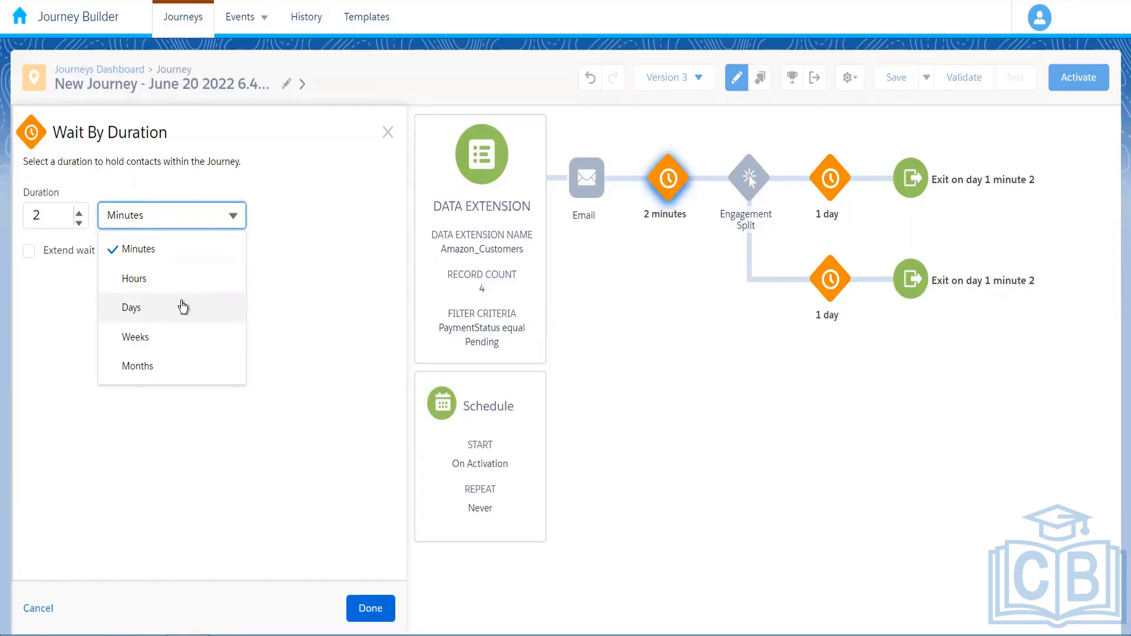
{"action": "left_click", "coordinate": [183, 307]}
{"action": "left_click", "coordinate": [60, 221]}
{"action": "key", "text": "BackSpace"}
{"action": "type", "text": "1"}
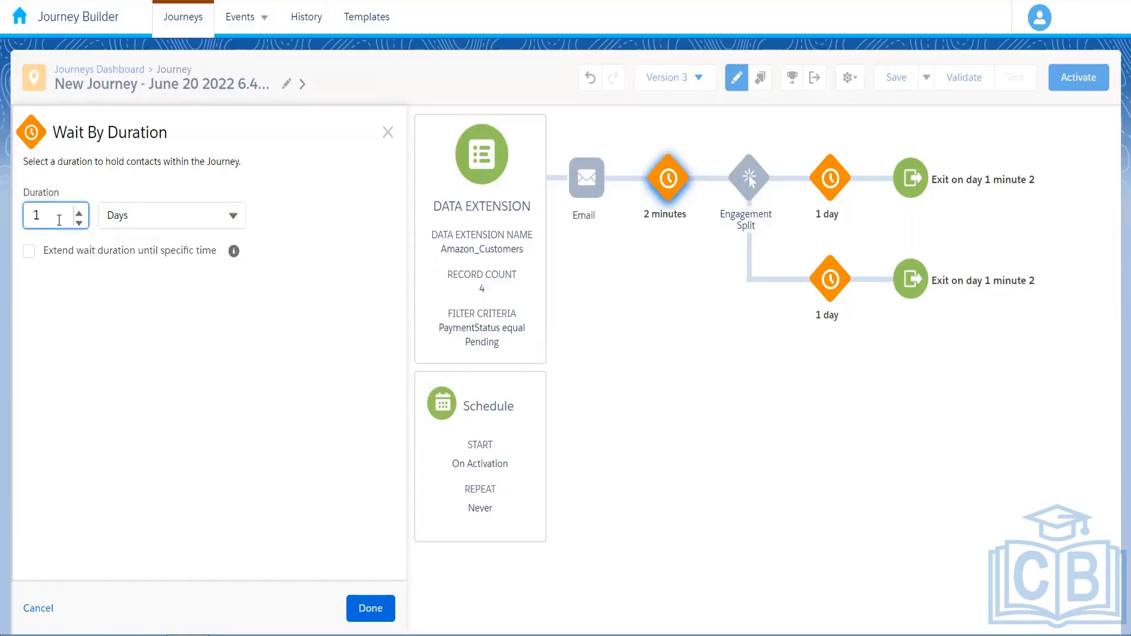
{"action": "left_click", "coordinate": [368, 613]}
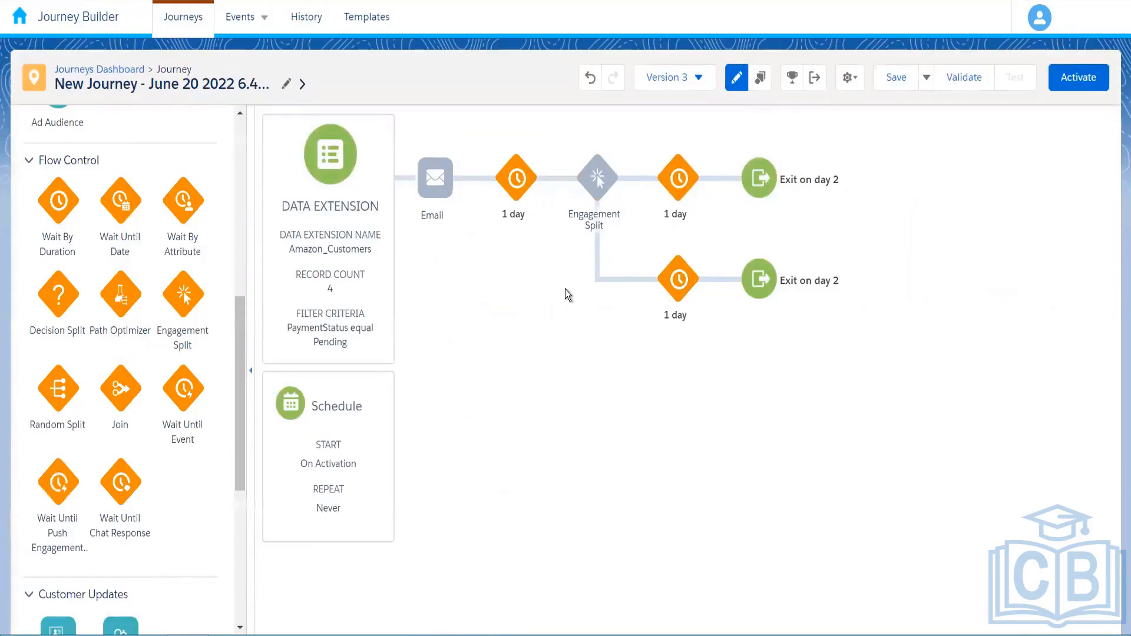
{"action": "mouse_move", "coordinate": [601, 187]}
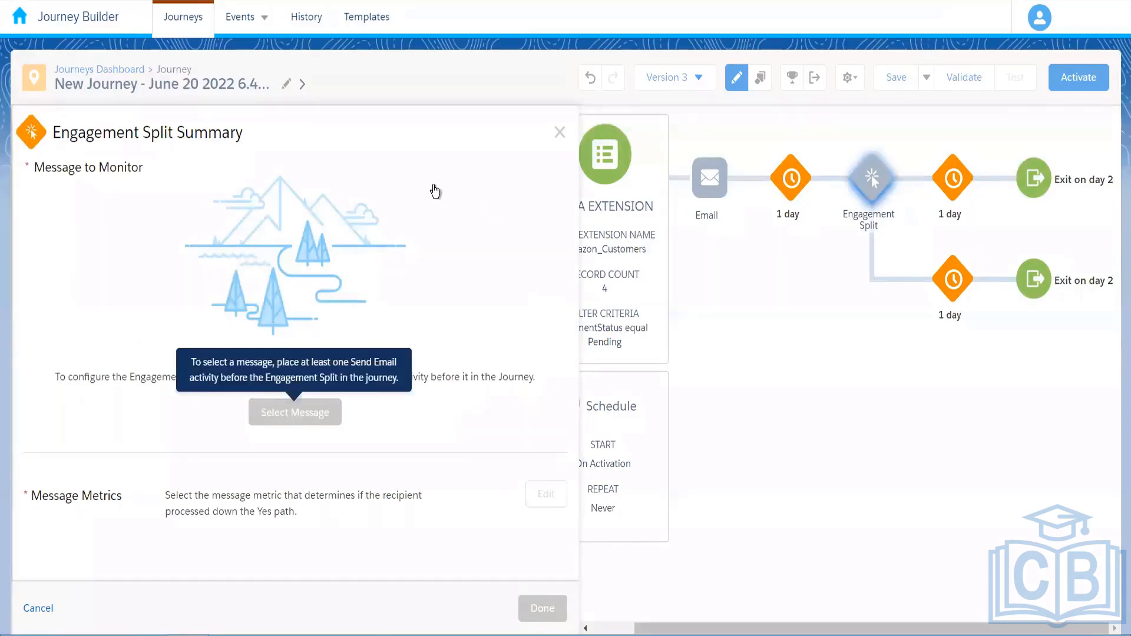
Cancel the Engagement Split setup and open the Email activity's Activity Summary
{"action": "left_click", "coordinate": [560, 132]}
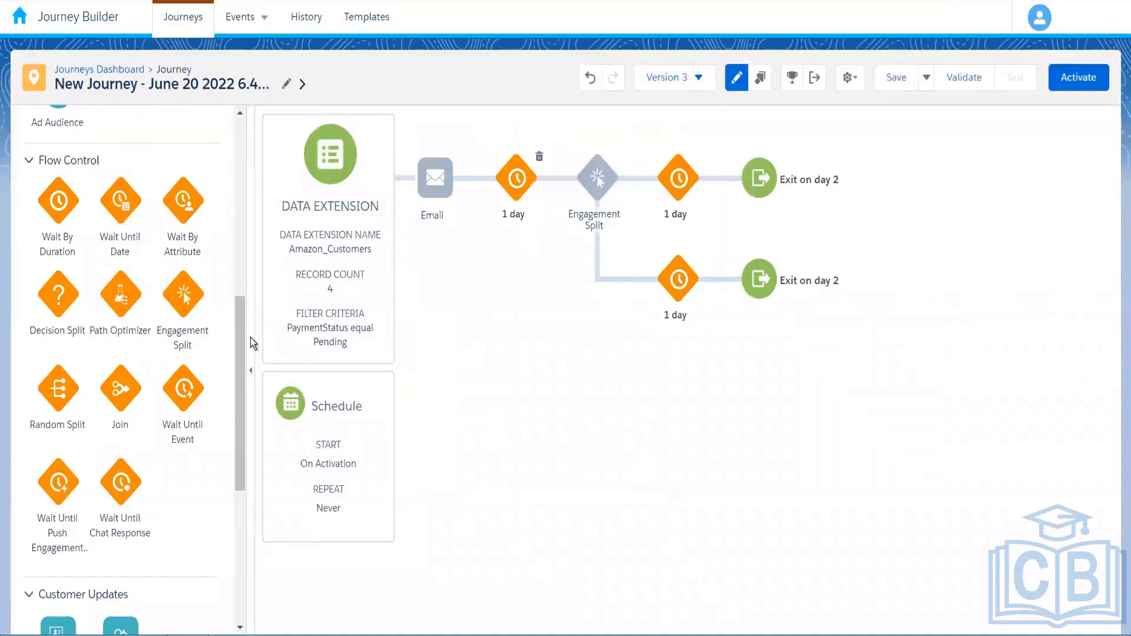
{"action": "left_click", "coordinate": [435, 177]}
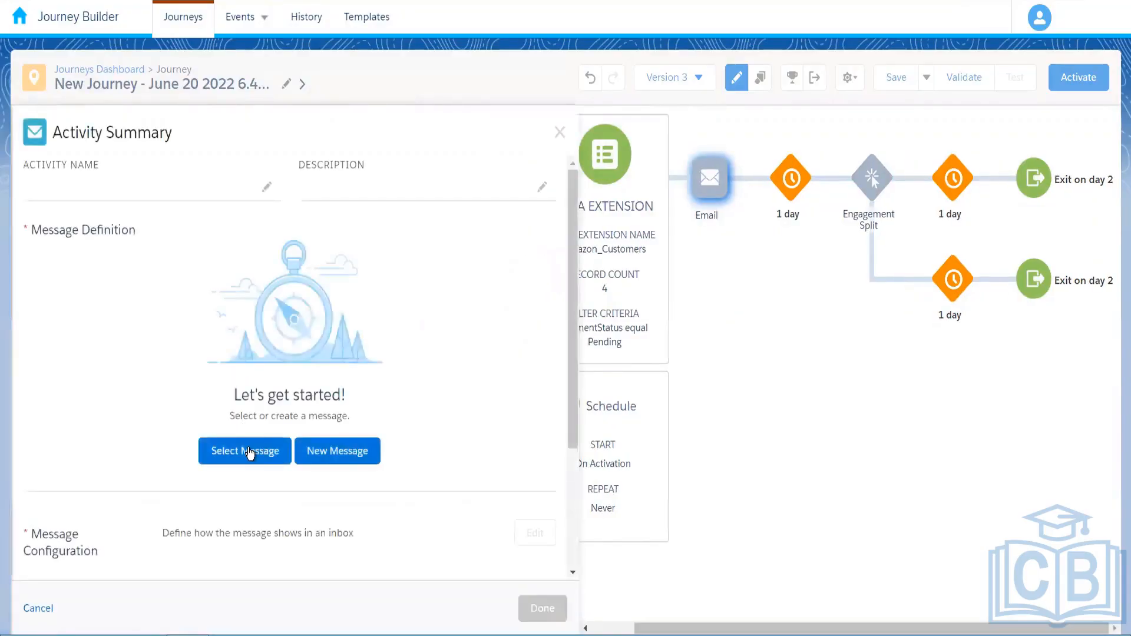
Choose the Blustar Air Conditioners email as the message and continue to Message Configuration
{"action": "left_click", "coordinate": [257, 449]}
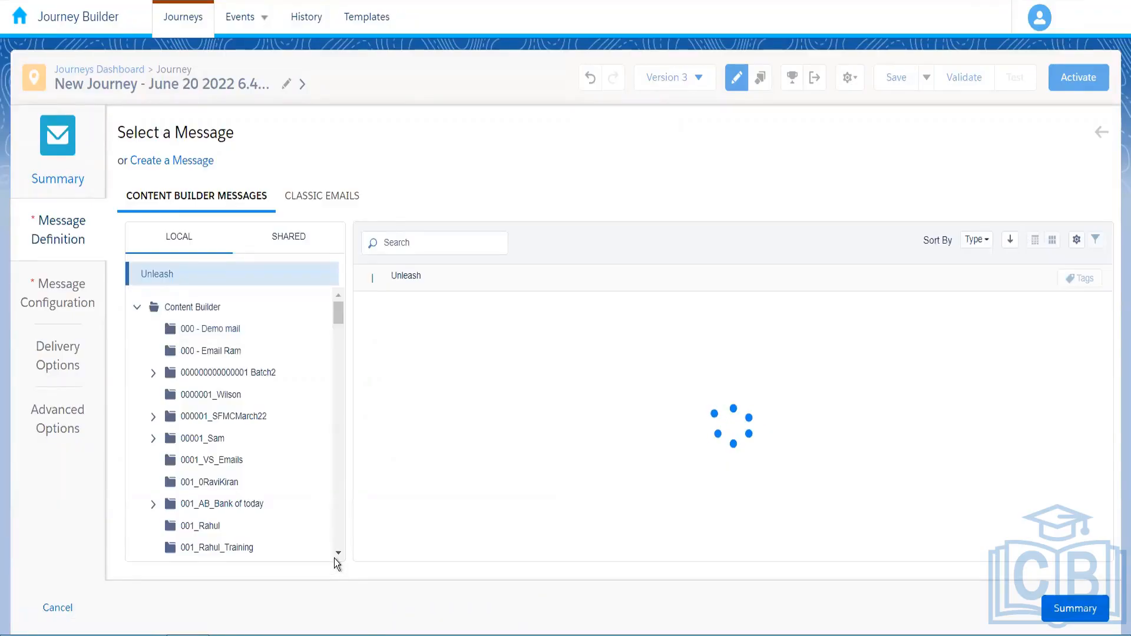
{"action": "scroll", "coordinate": [214, 460], "scroll_direction": "down", "scroll_amount": 2}
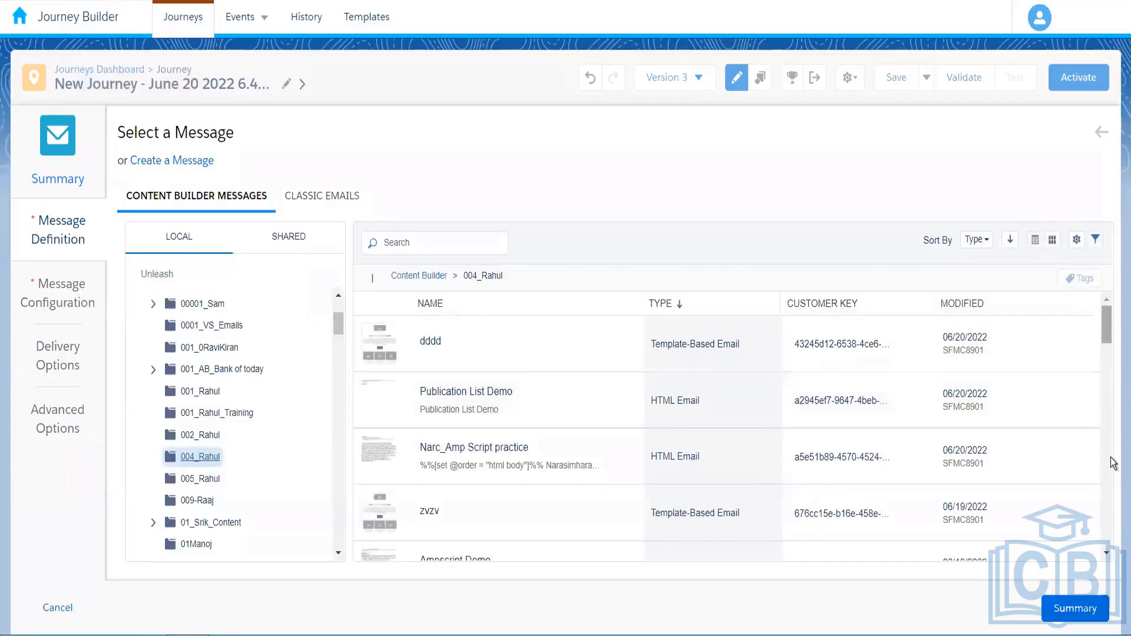
{"action": "scroll", "coordinate": [550, 493], "scroll_direction": "down", "scroll_amount": 8}
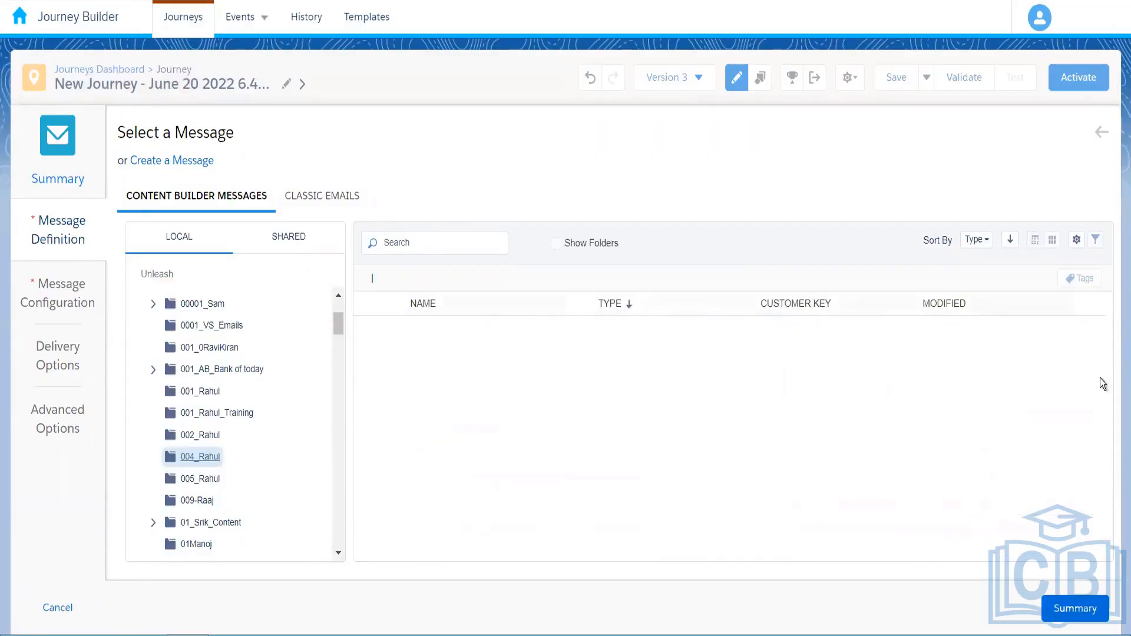
{"action": "scroll", "coordinate": [1116, 484], "scroll_direction": "down", "scroll_amount": 1}
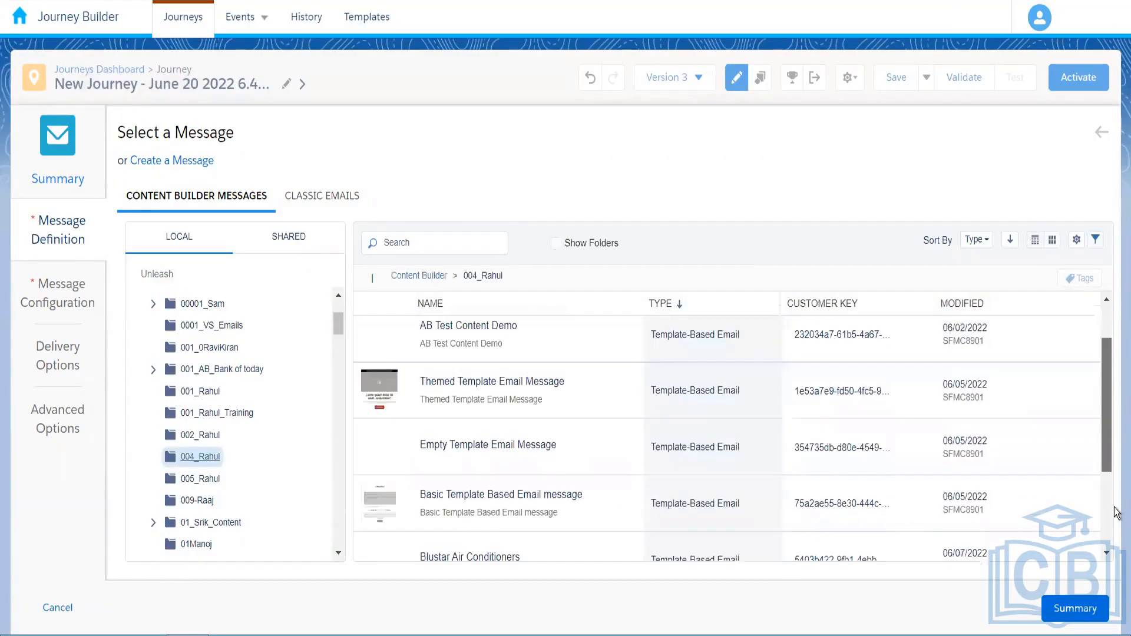
{"action": "scroll", "coordinate": [636, 372], "scroll_direction": "down", "scroll_amount": 3}
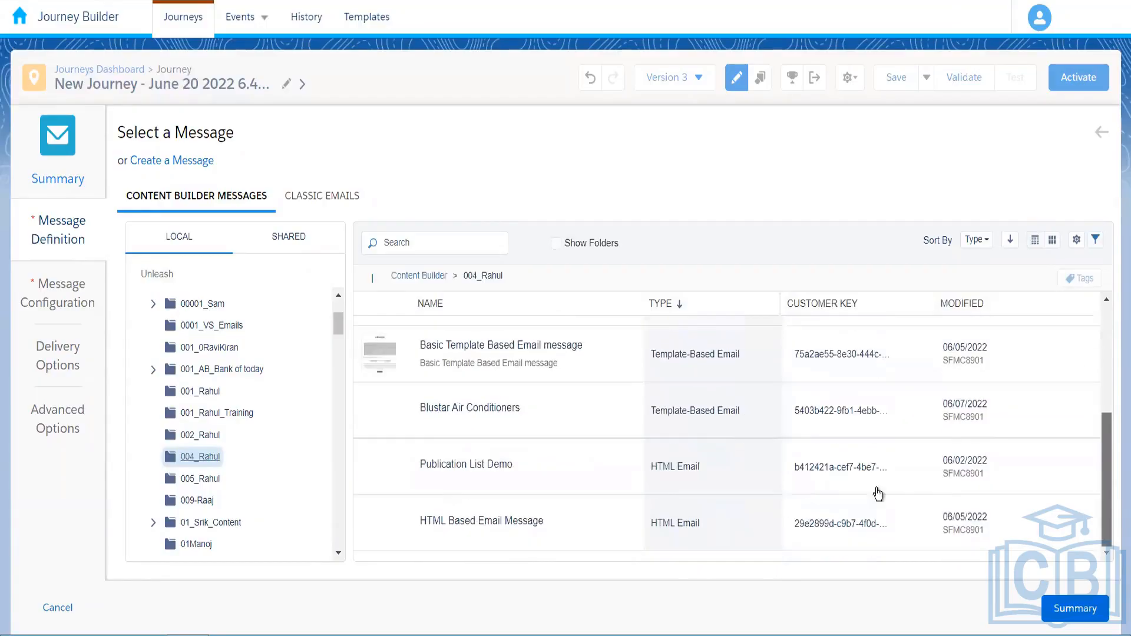
{"action": "left_click", "coordinate": [485, 422]}
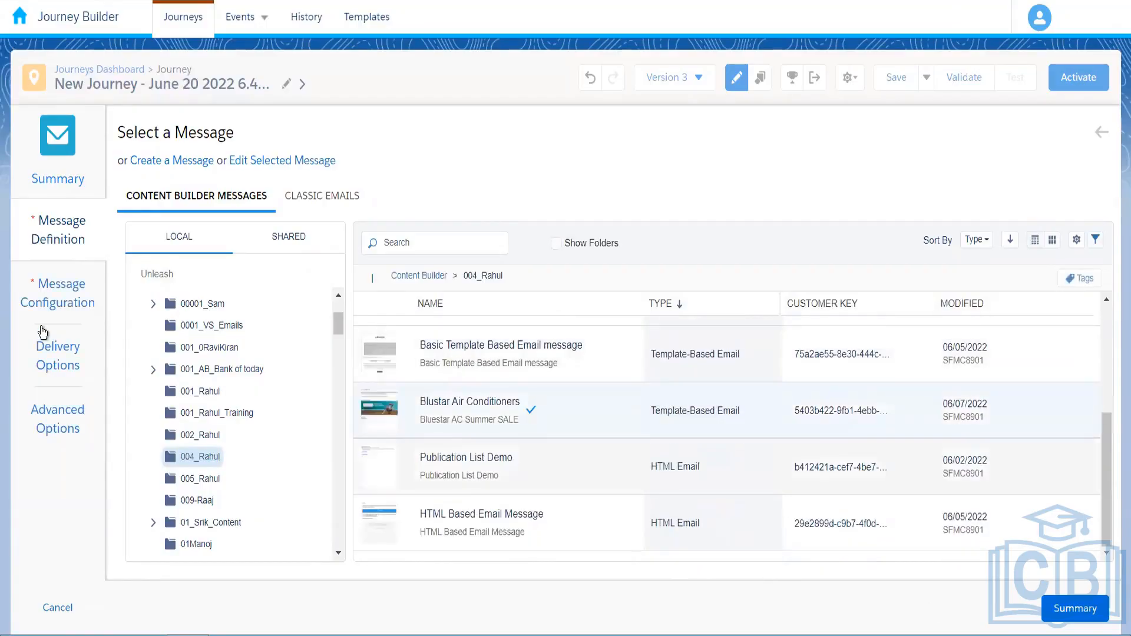
{"action": "left_click", "coordinate": [61, 295]}
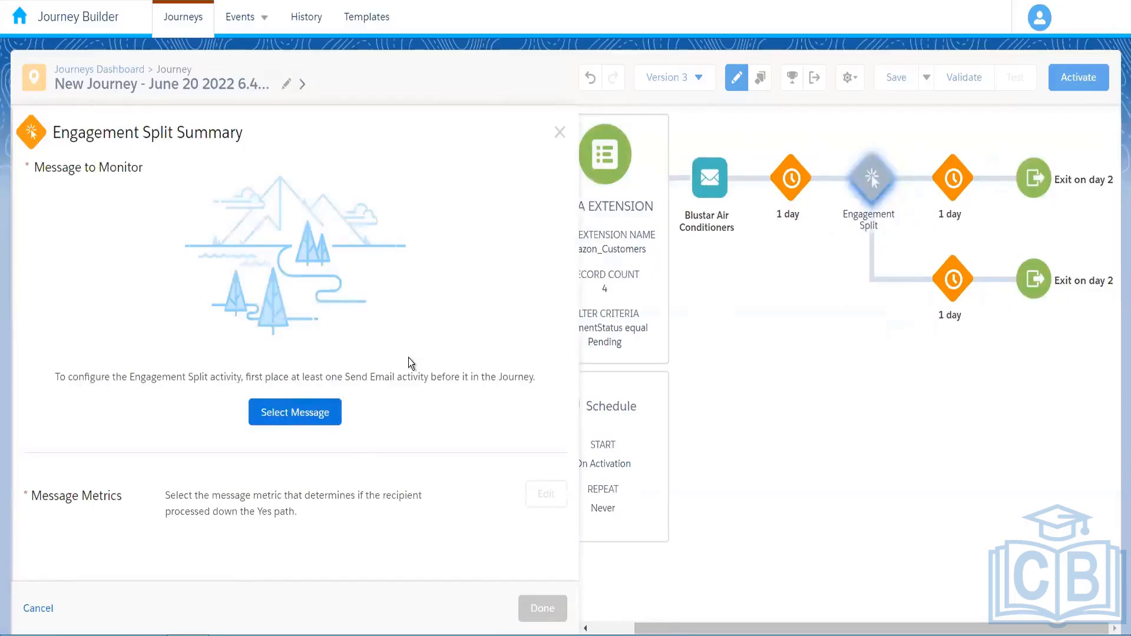
Have the Engagement Split track Opens of the Blustar Air Conditioners email and save it
{"action": "left_click", "coordinate": [295, 413]}
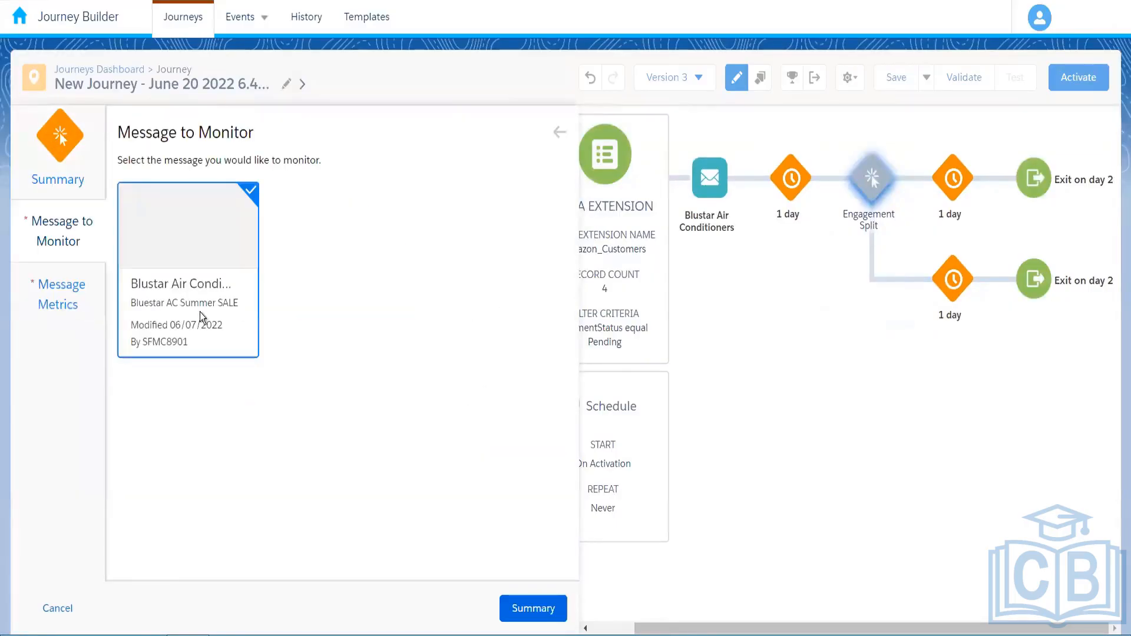
{"action": "left_click", "coordinate": [212, 318]}
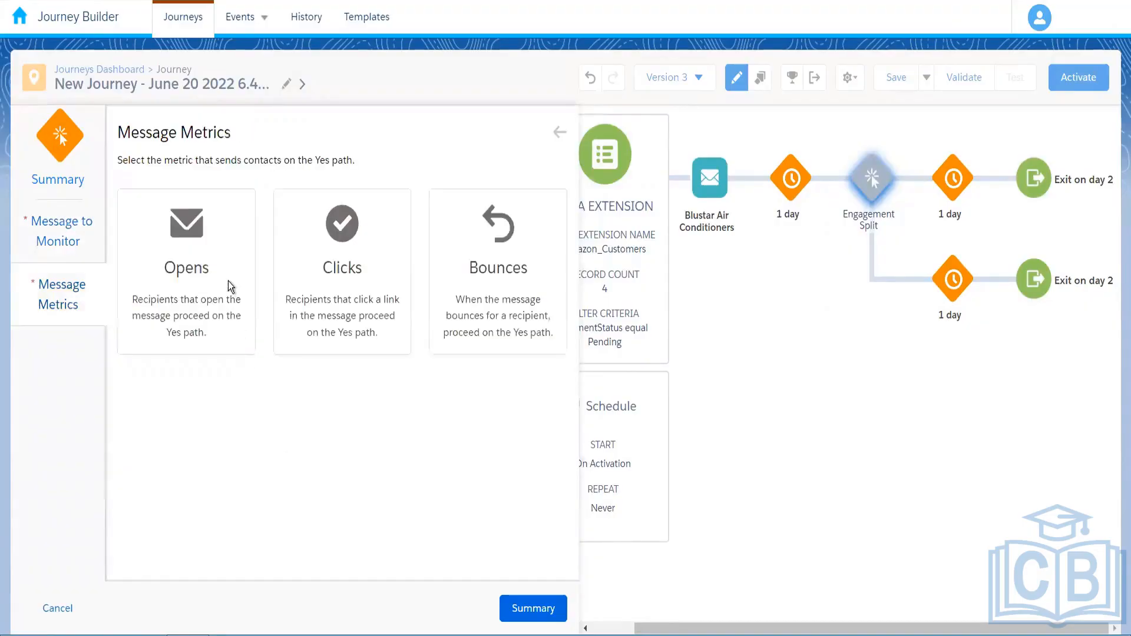
{"action": "left_click", "coordinate": [231, 287]}
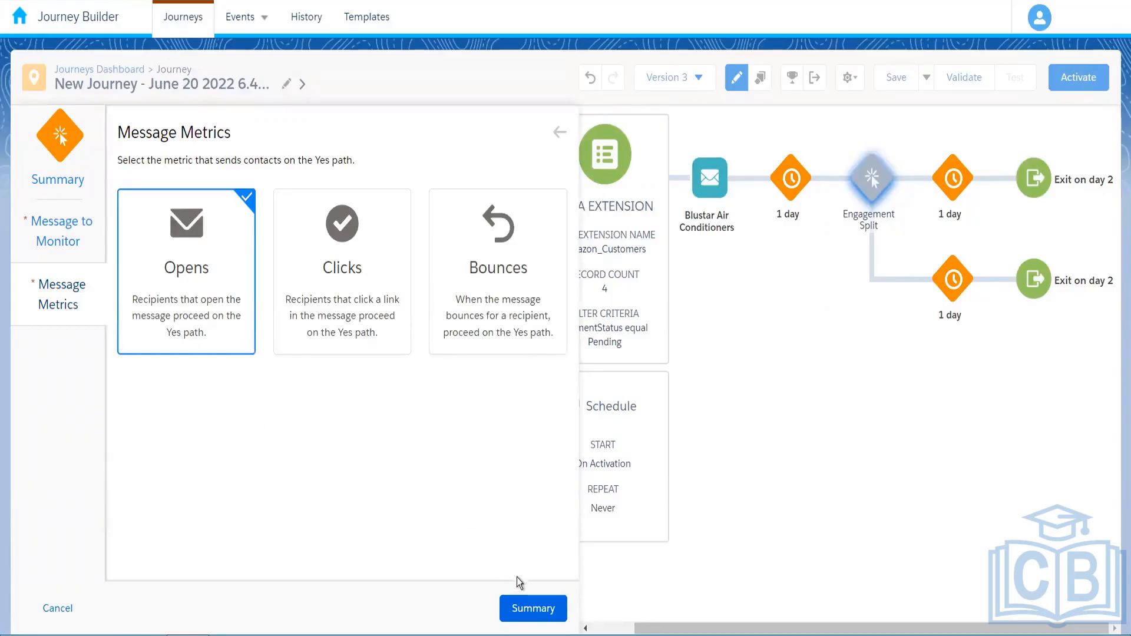
{"action": "left_click", "coordinate": [539, 609]}
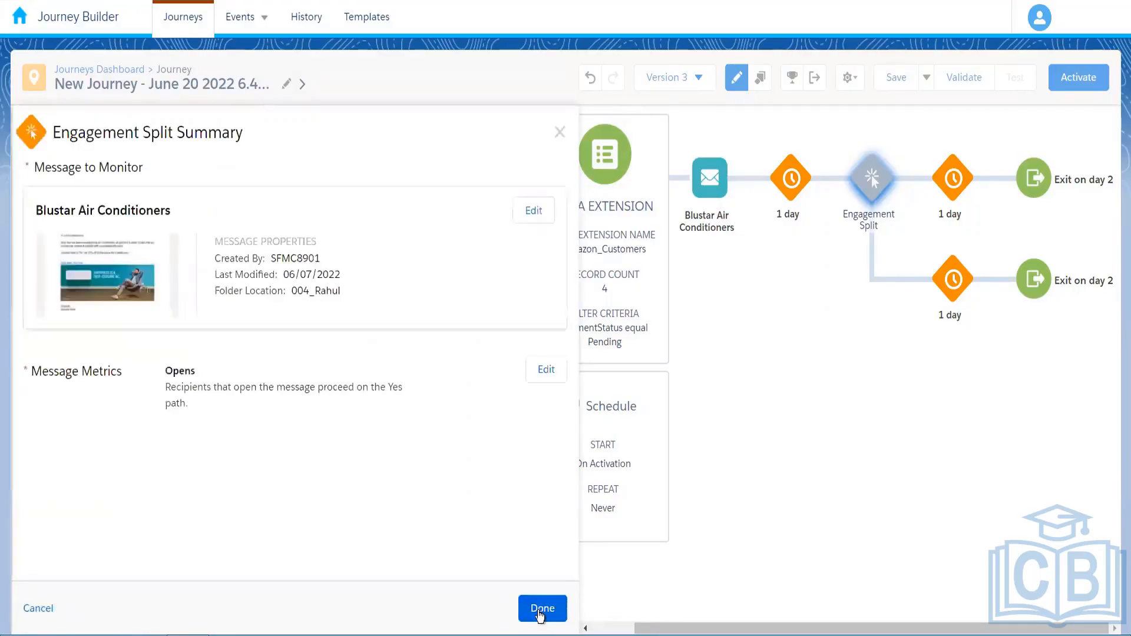
{"action": "left_click", "coordinate": [536, 614]}
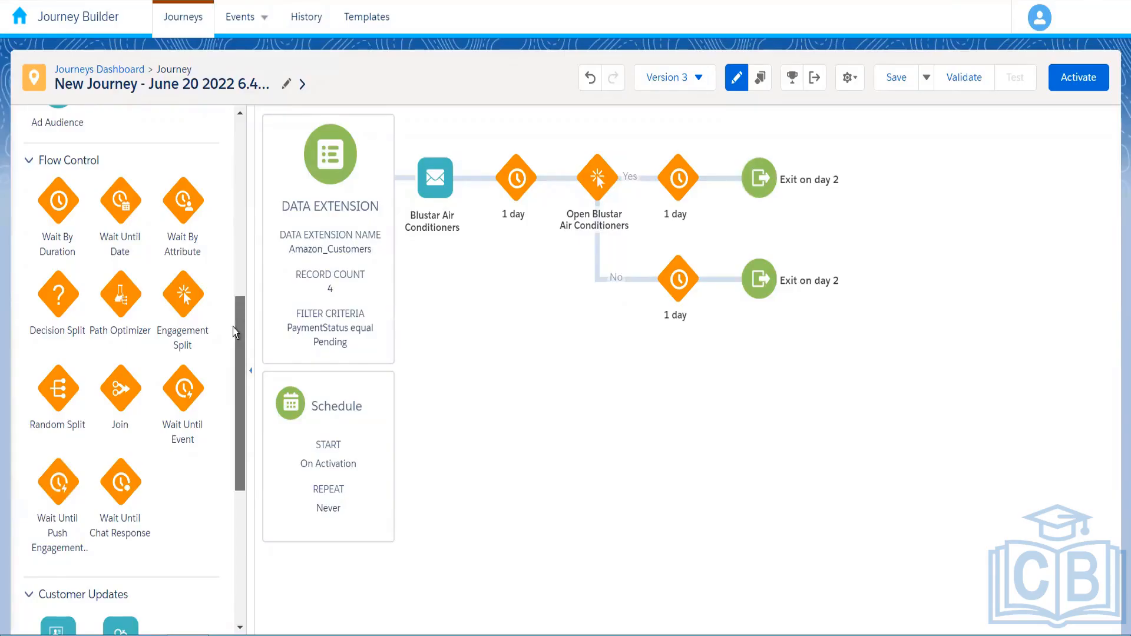
Add and then delete SMS and Ad Audience activities on the No path, leaving its 1-day wait
{"action": "scroll", "coordinate": [235, 253], "scroll_direction": "up", "scroll_amount": 5}
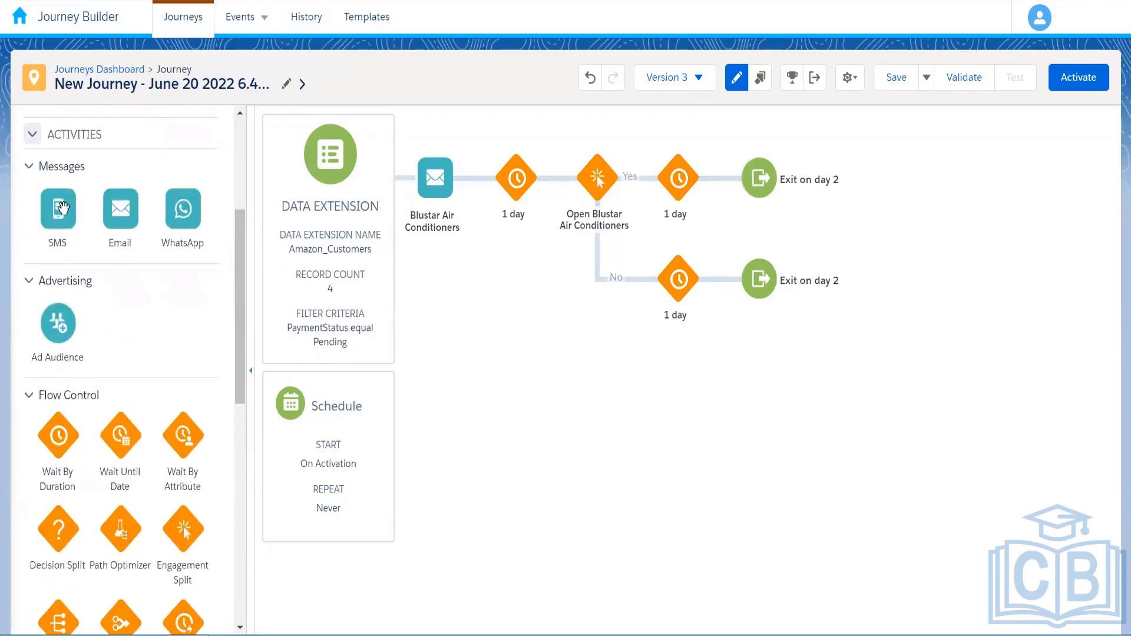
{"action": "left_click_drag", "start_coordinate": [57, 208], "coordinate": [639, 278]}
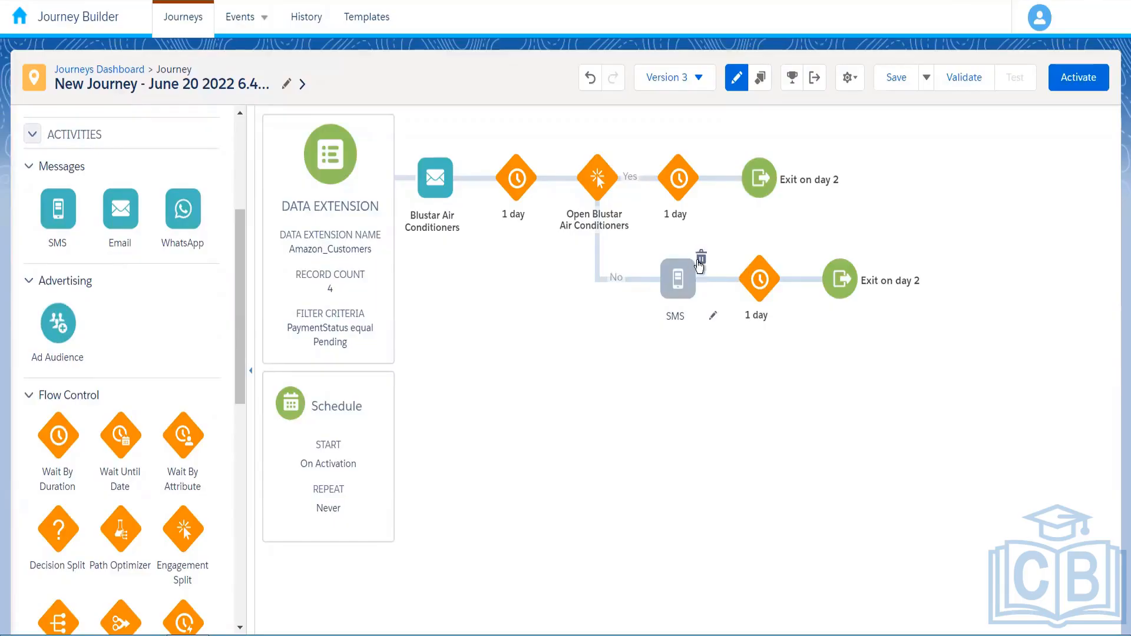
{"action": "left_click", "coordinate": [700, 260]}
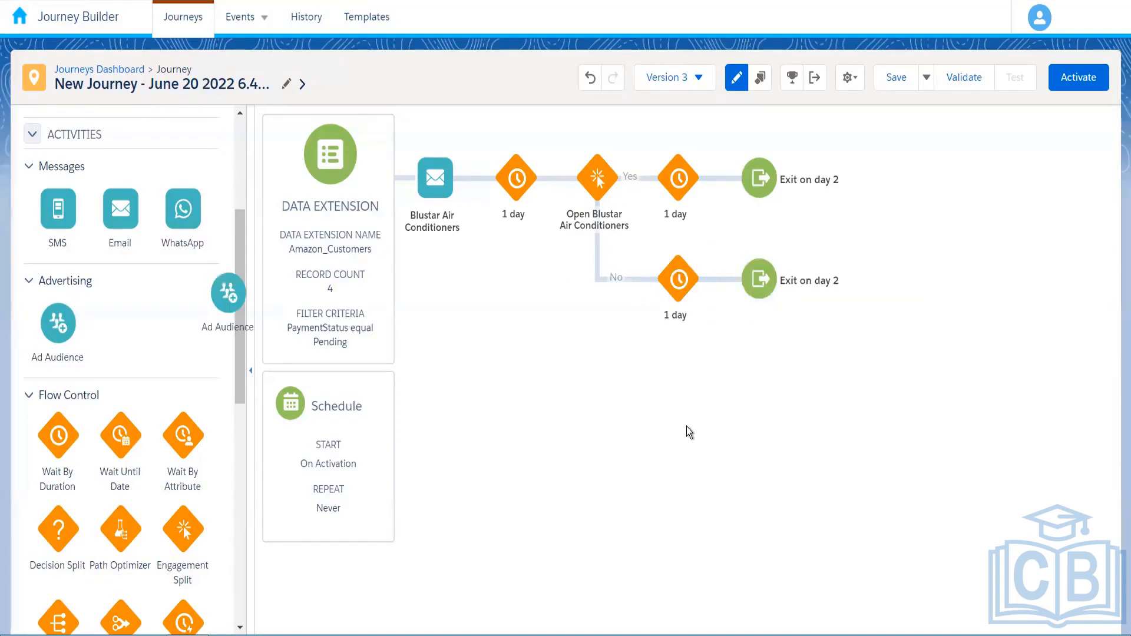
{"action": "left_click_drag", "start_coordinate": [57, 323], "coordinate": [720, 279]}
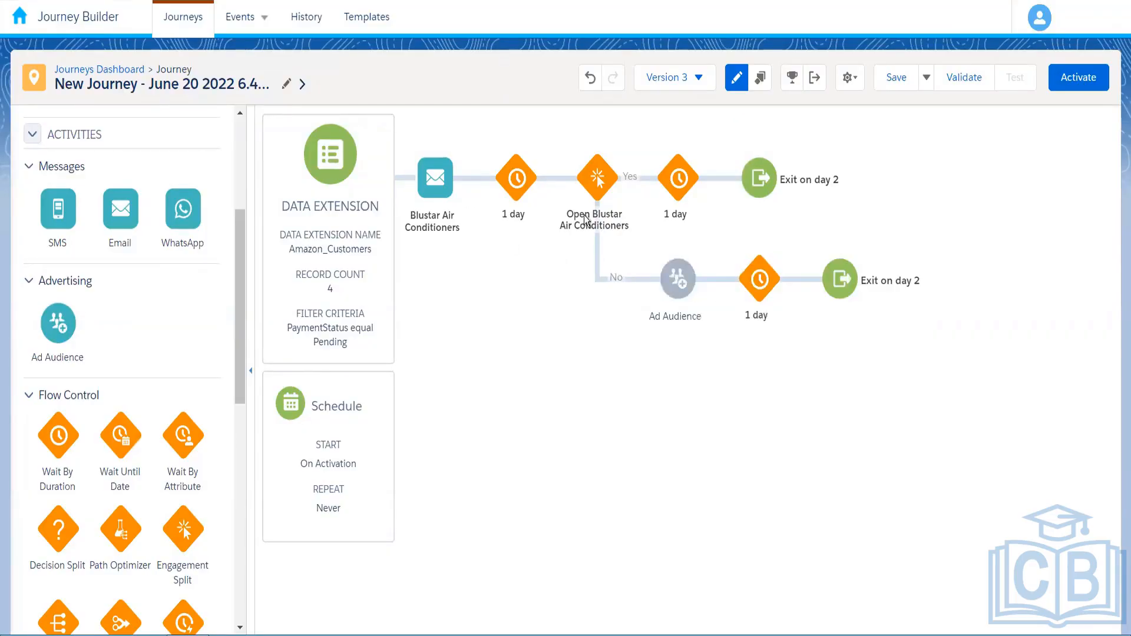
{"action": "left_click", "coordinate": [701, 258]}
{"action": "left_click", "coordinate": [803, 299]}
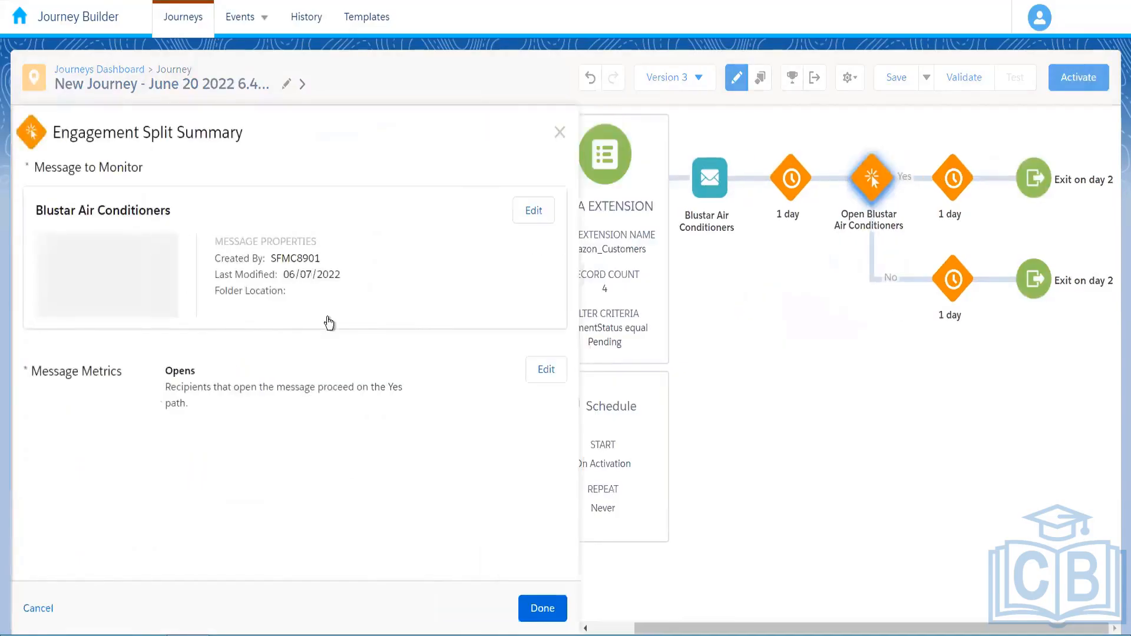
Change the split metric to Clicks on the Buy Now link and save it
{"action": "left_click", "coordinate": [546, 369]}
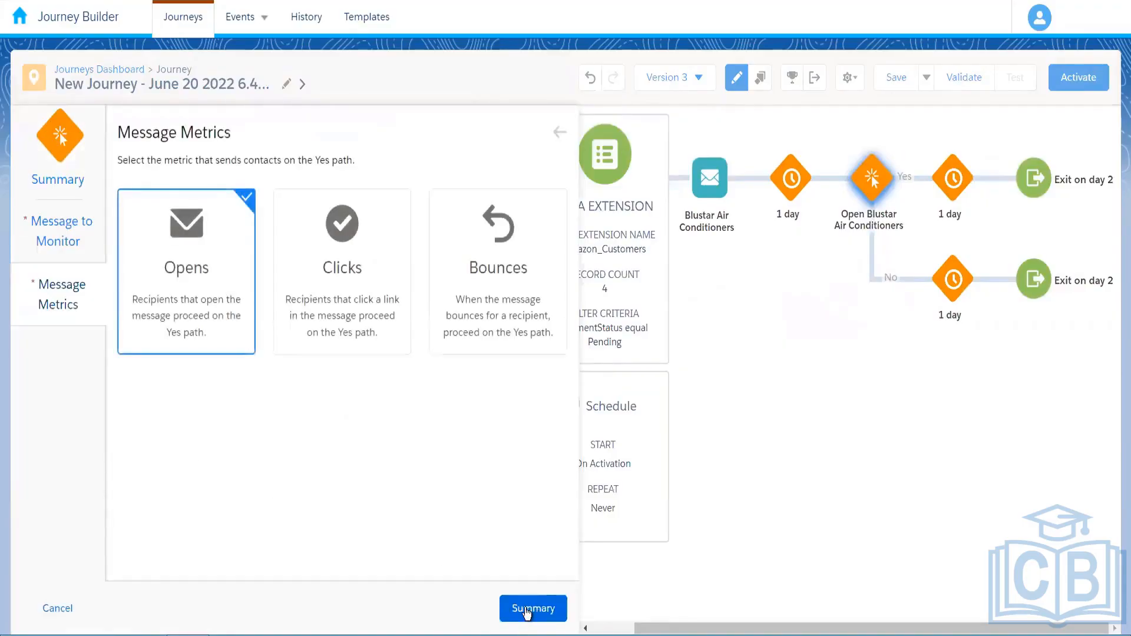
{"action": "left_click", "coordinate": [342, 265]}
{"action": "left_click", "coordinate": [534, 607]}
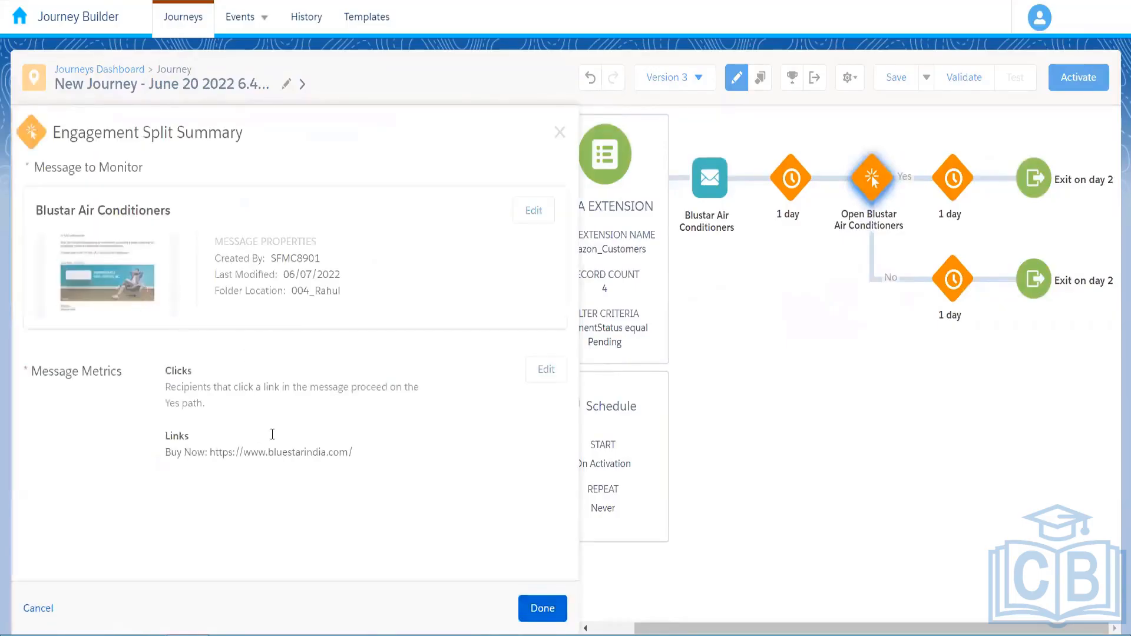
{"action": "left_click", "coordinate": [565, 598]}
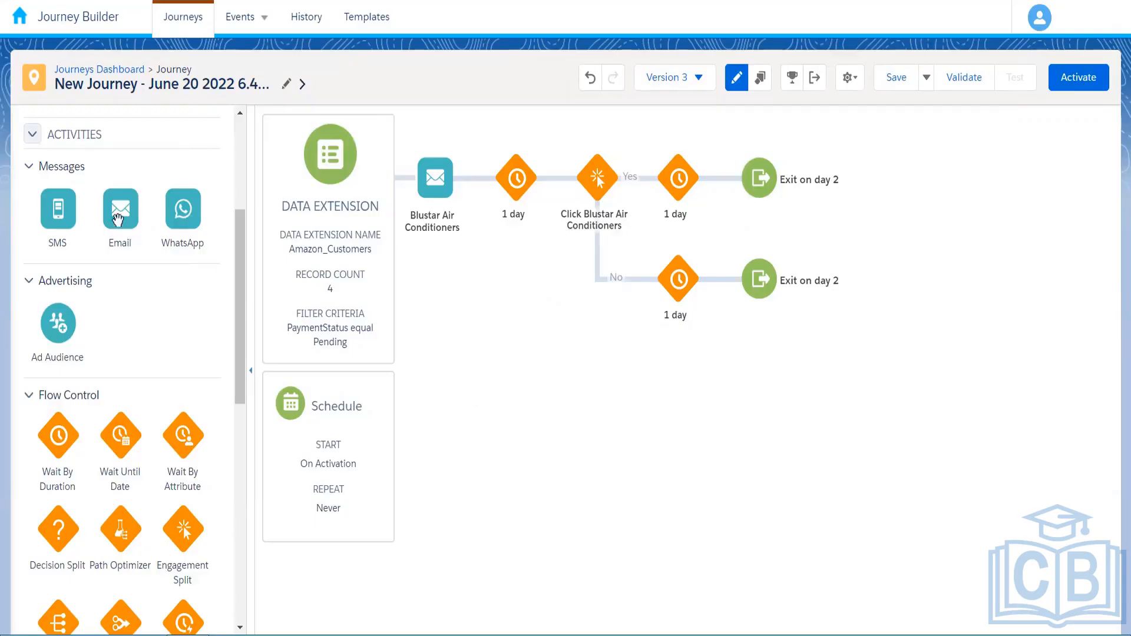
Add an Email on the No path, switch the split metric to Bounces, then delete that Email
{"action": "left_click_drag", "start_coordinate": [120, 212], "coordinate": [638, 321]}
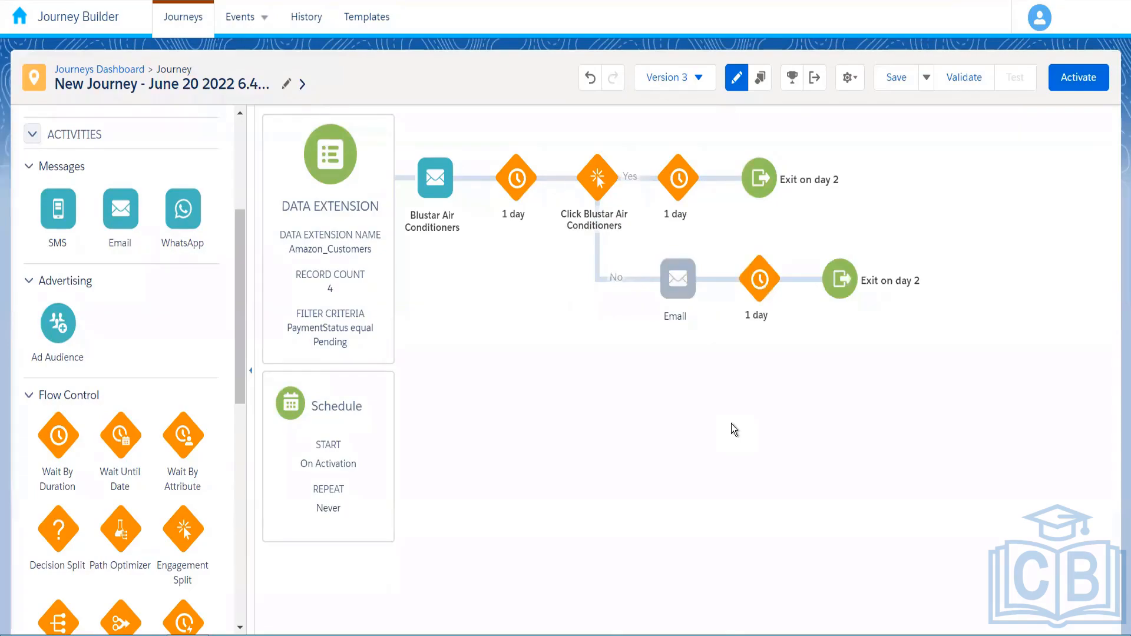
{"action": "left_click", "coordinate": [607, 185]}
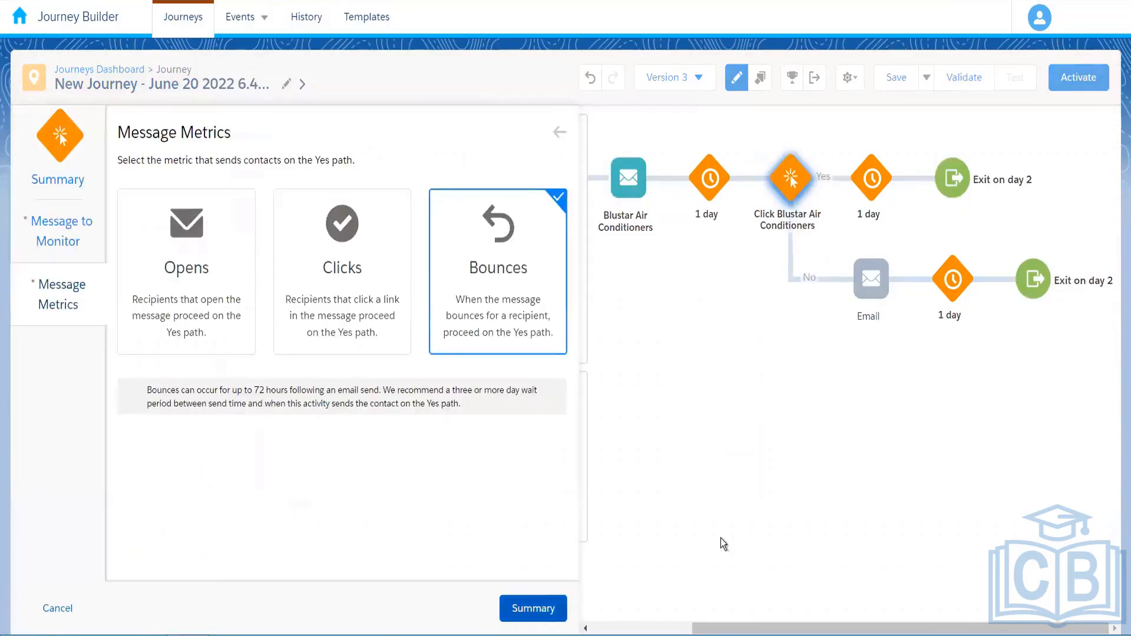
{"action": "left_click", "coordinate": [556, 607]}
{"action": "left_click", "coordinate": [555, 606]}
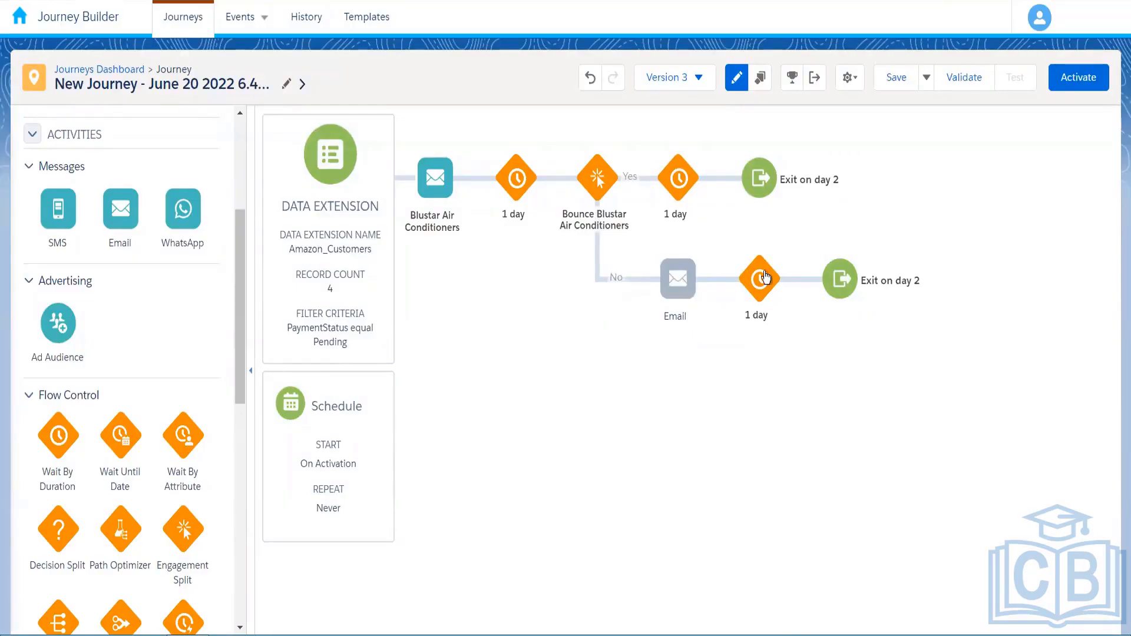
{"action": "left_click", "coordinate": [701, 257]}
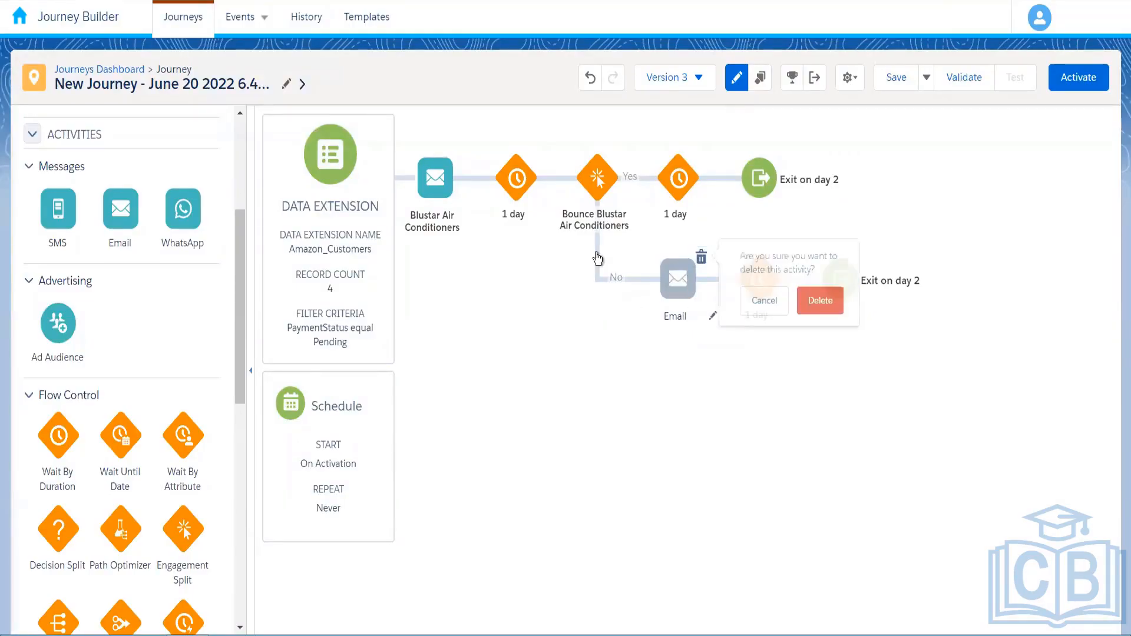
{"action": "scroll", "coordinate": [242, 292], "scroll_direction": "up", "scroll_amount": 1}
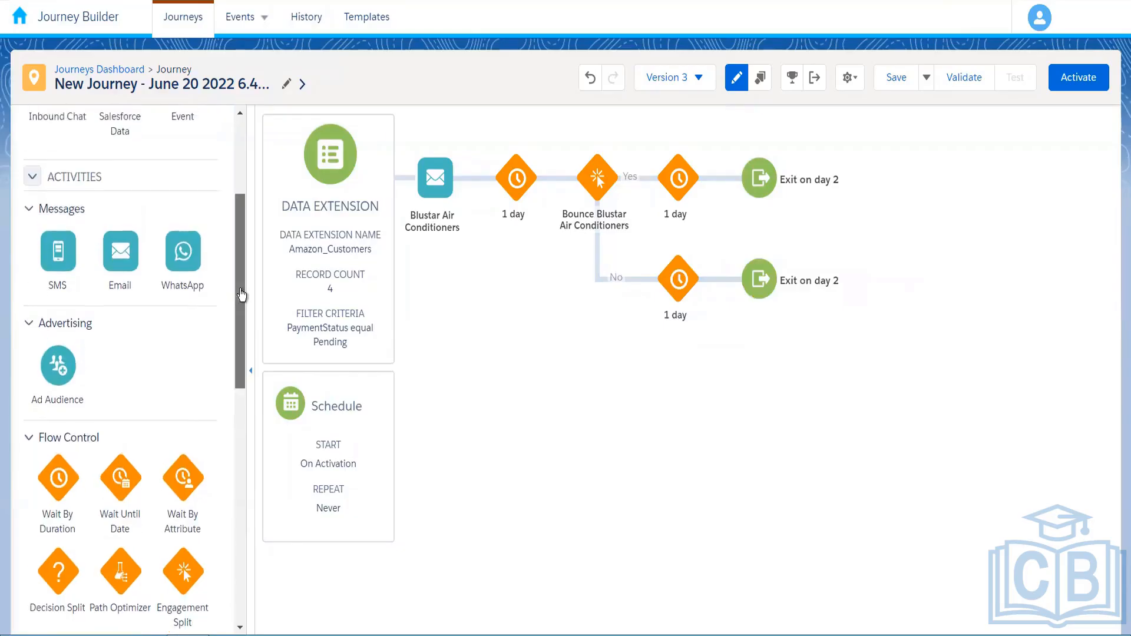